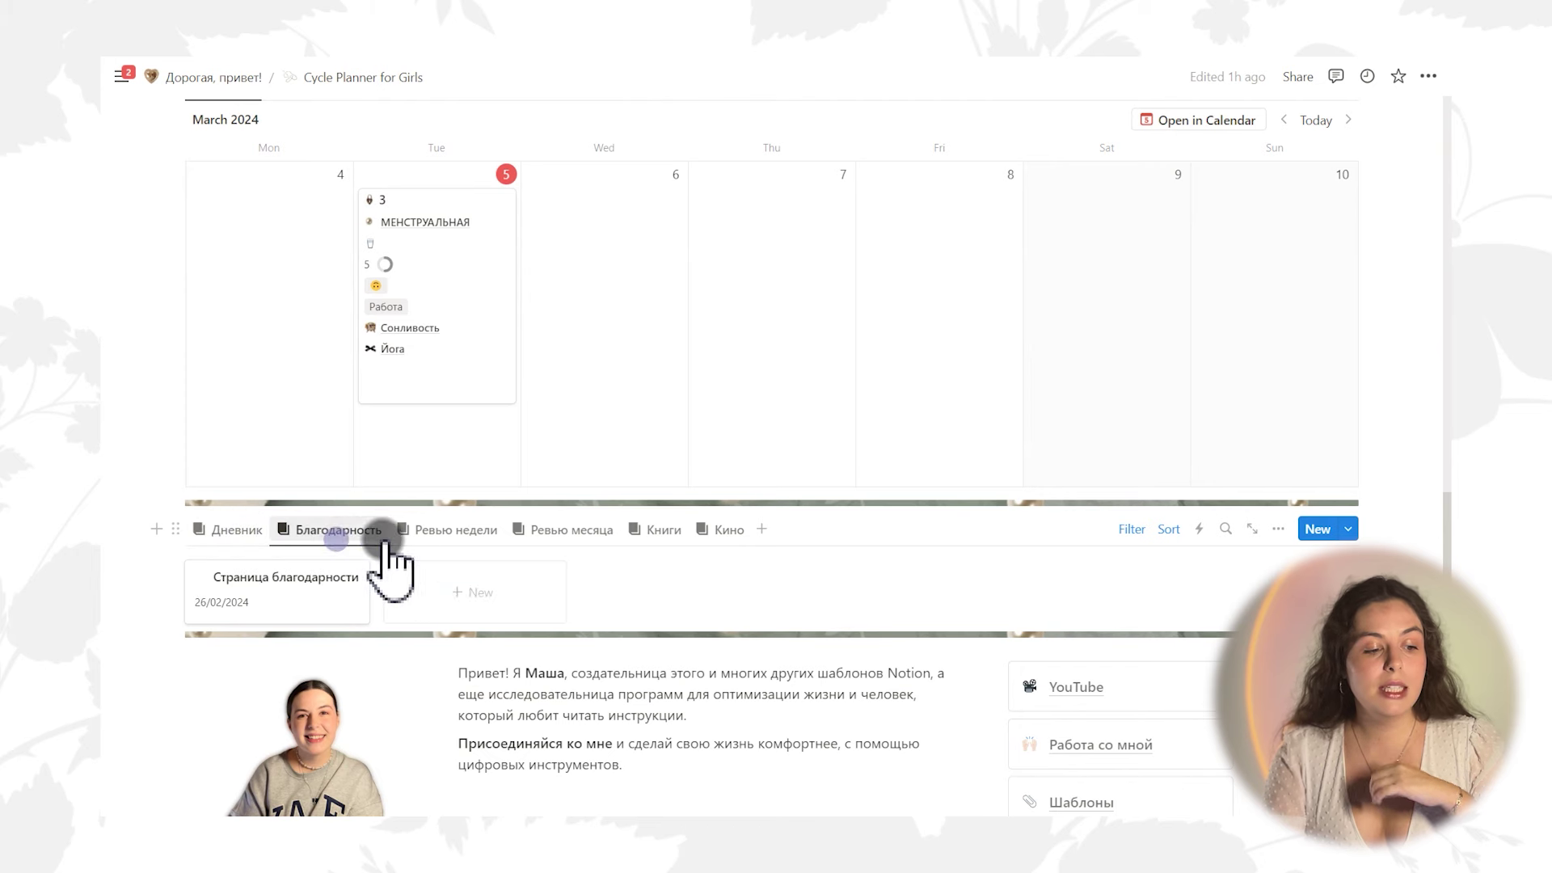
# Look through the Ревью недели, Ревью месяца, Книги and Кино views of the journal database
pyautogui.click(444, 537)
pyautogui.click(607, 531)
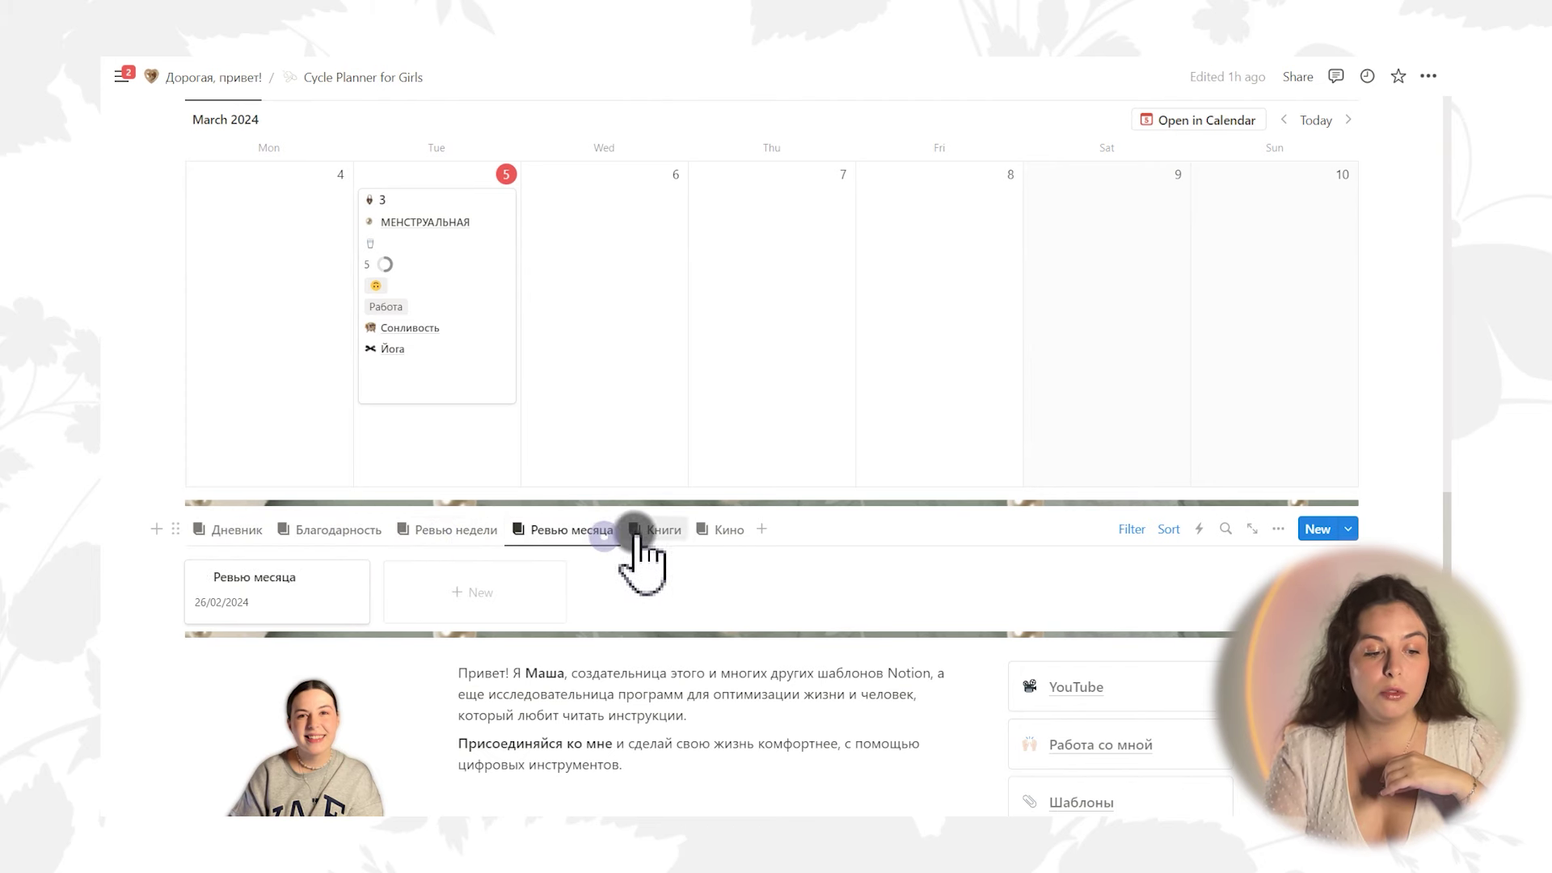
pyautogui.click(664, 530)
pyautogui.click(731, 530)
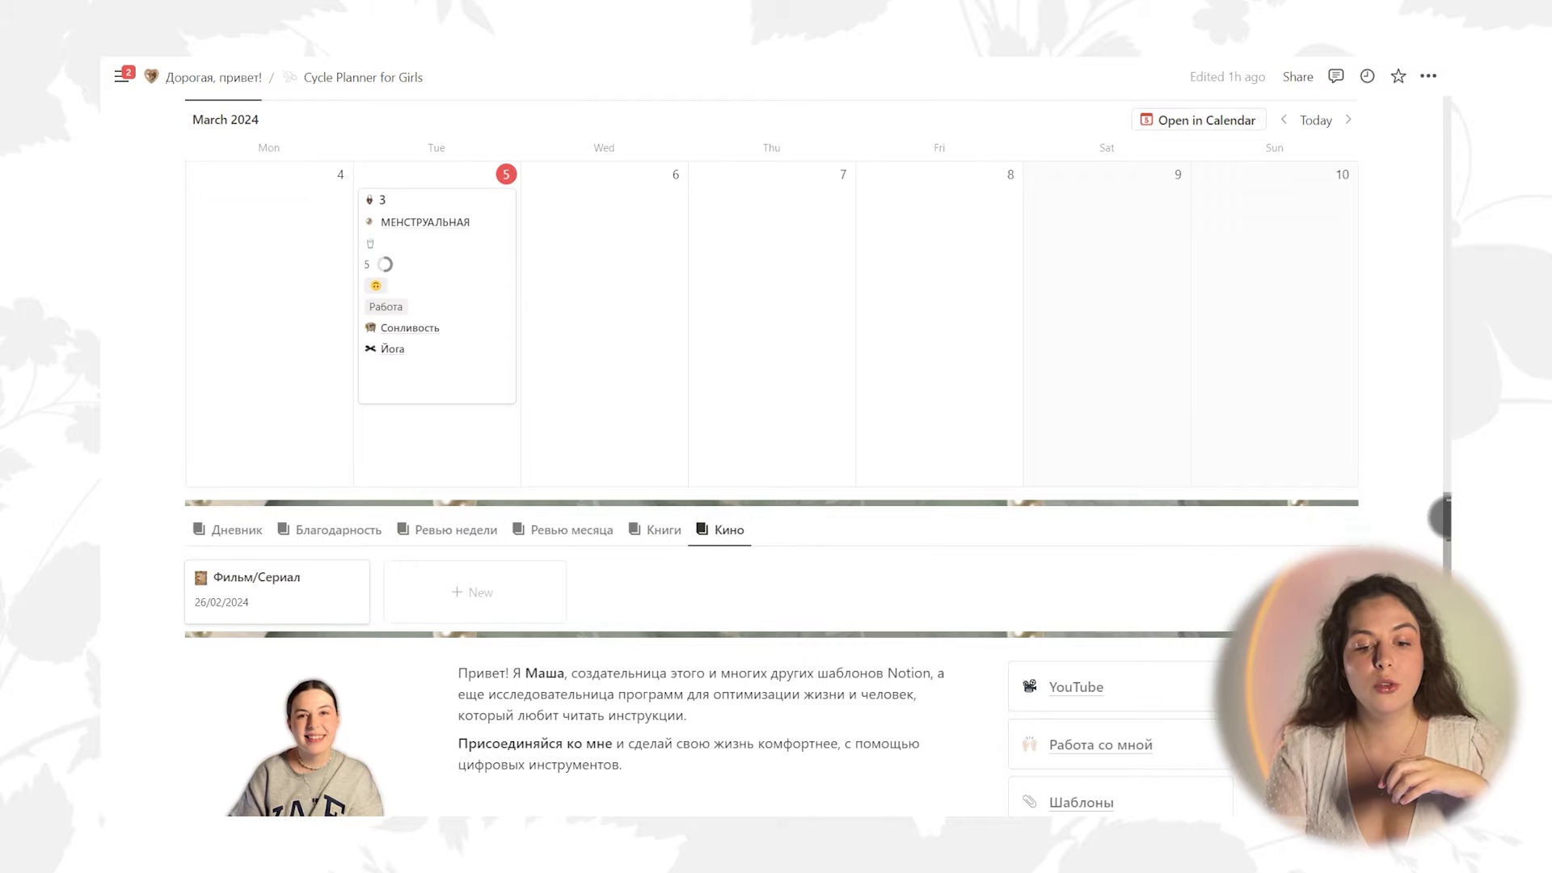
# Open the Настройка дат page and review the phase groups of the first cycle
pyautogui.moveTo(1440, 492); pyautogui.dragTo(1440, 231)
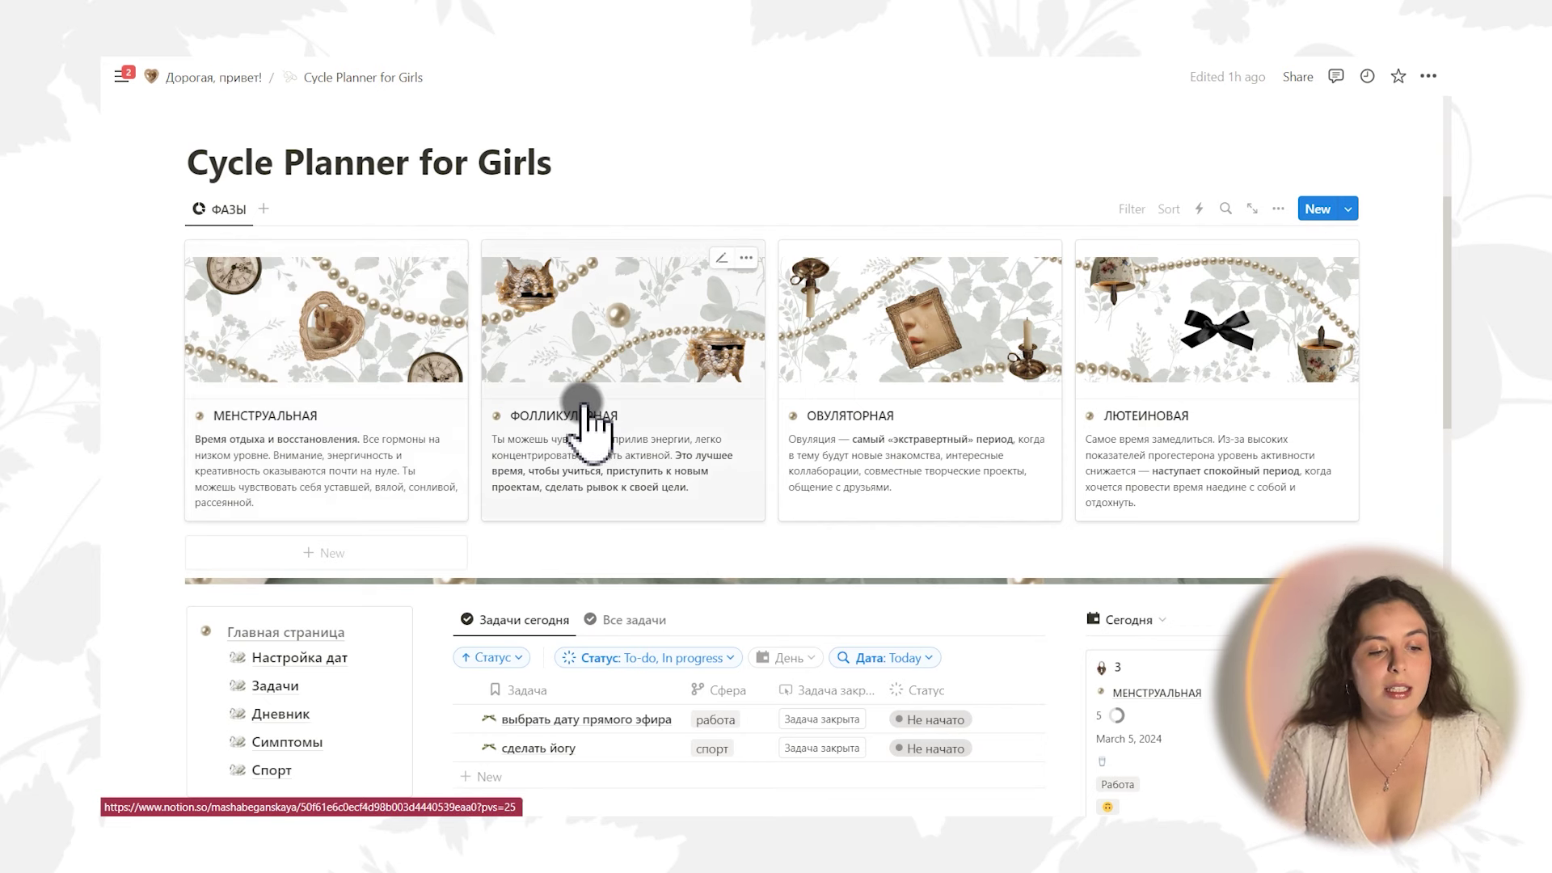
pyautogui.scroll(-1, 388, 356)
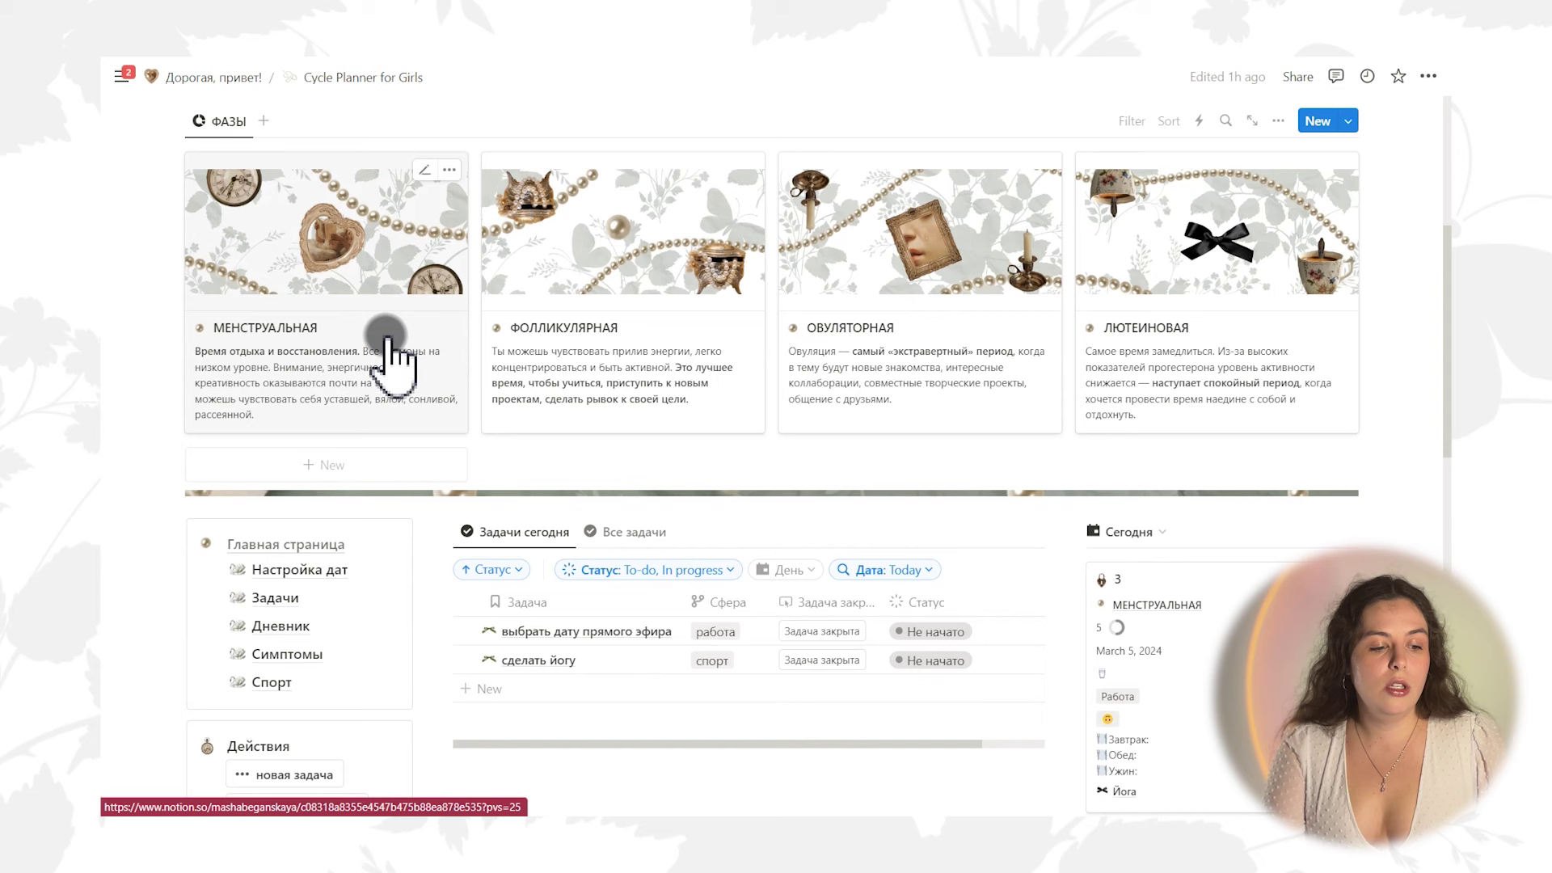
pyautogui.click(279, 581)
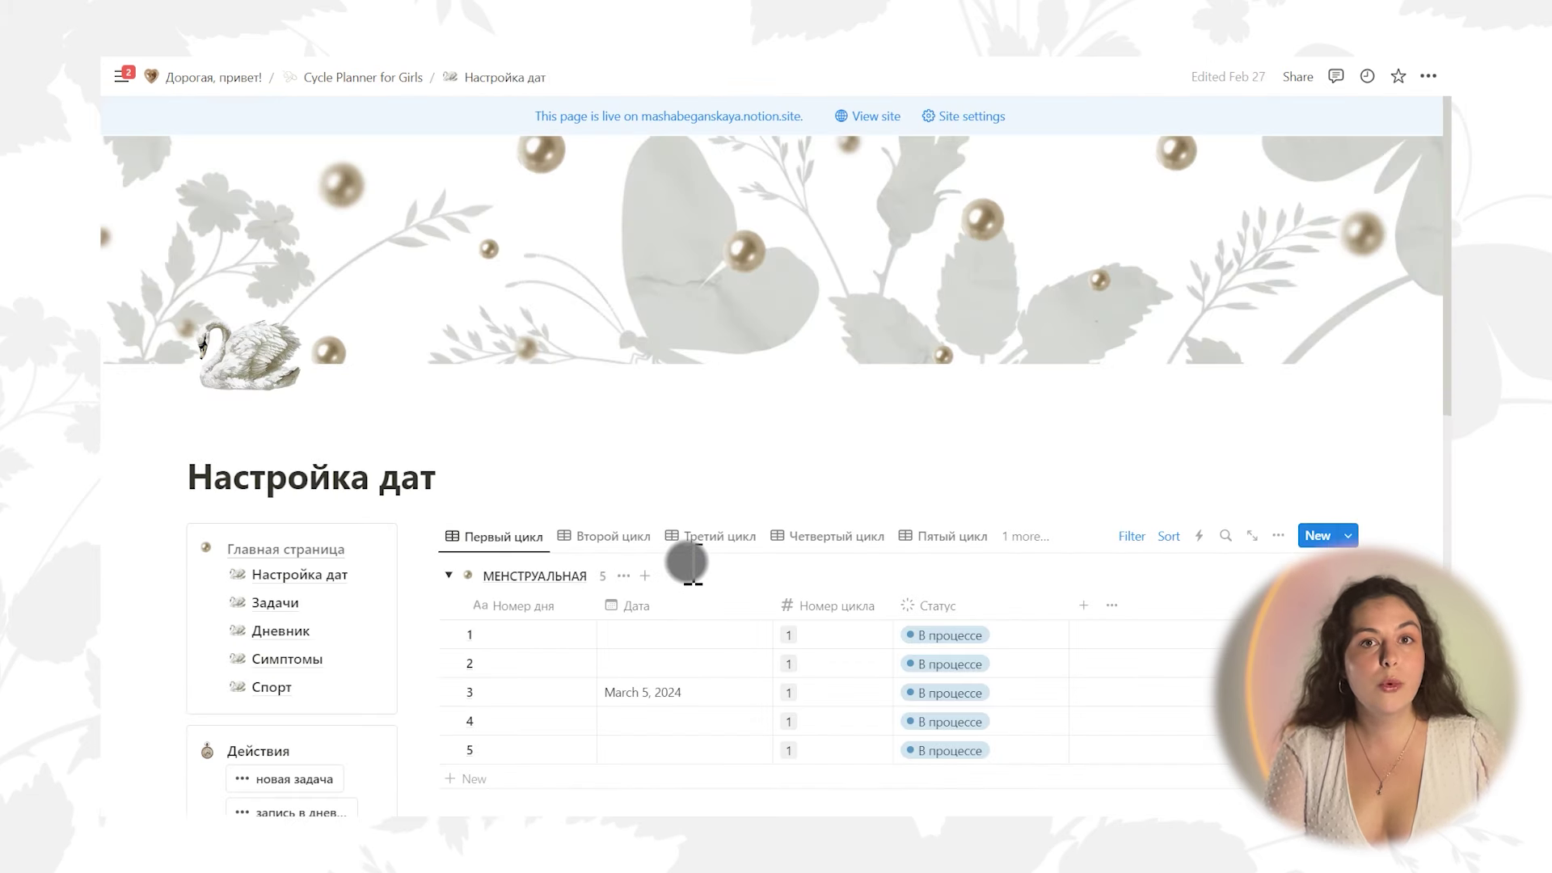
pyautogui.scroll(-3, 683, 549)
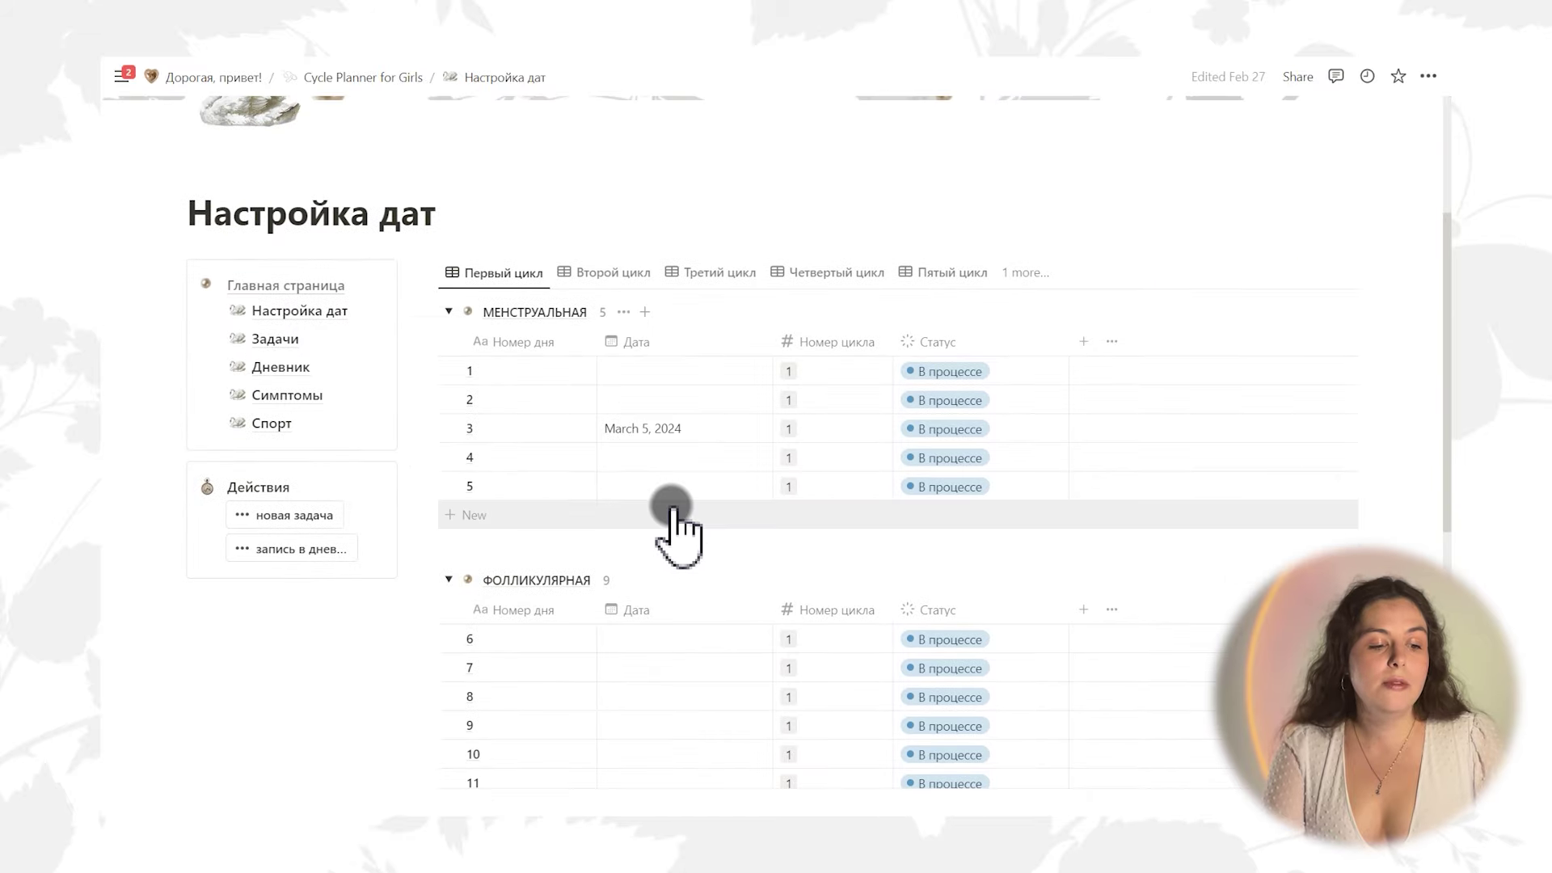
pyautogui.scroll(-4, 695, 415)
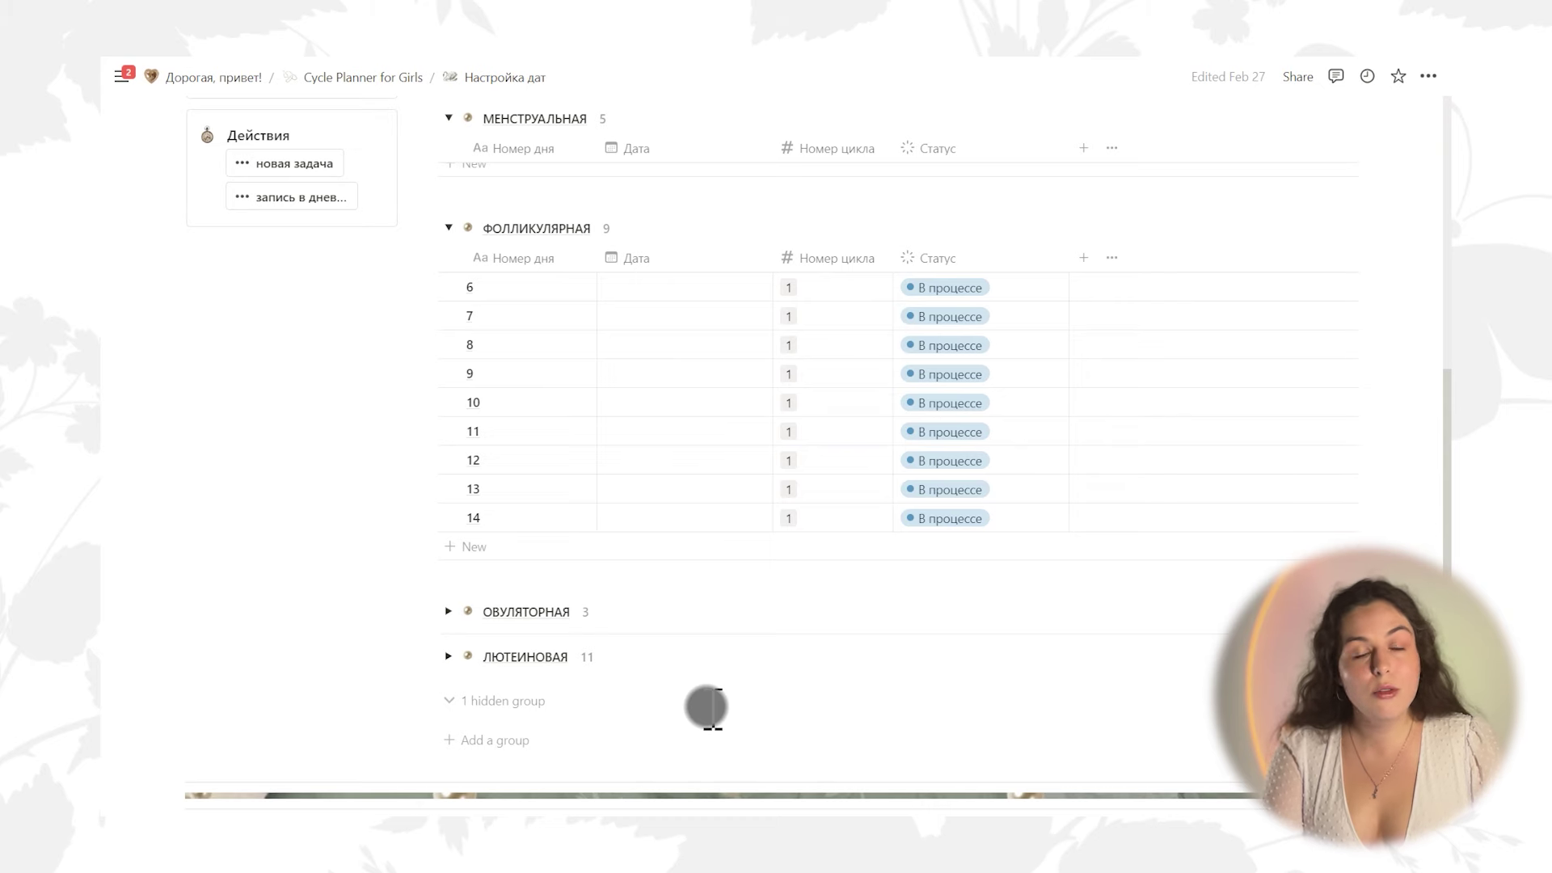
pyautogui.scroll(4, 705, 708)
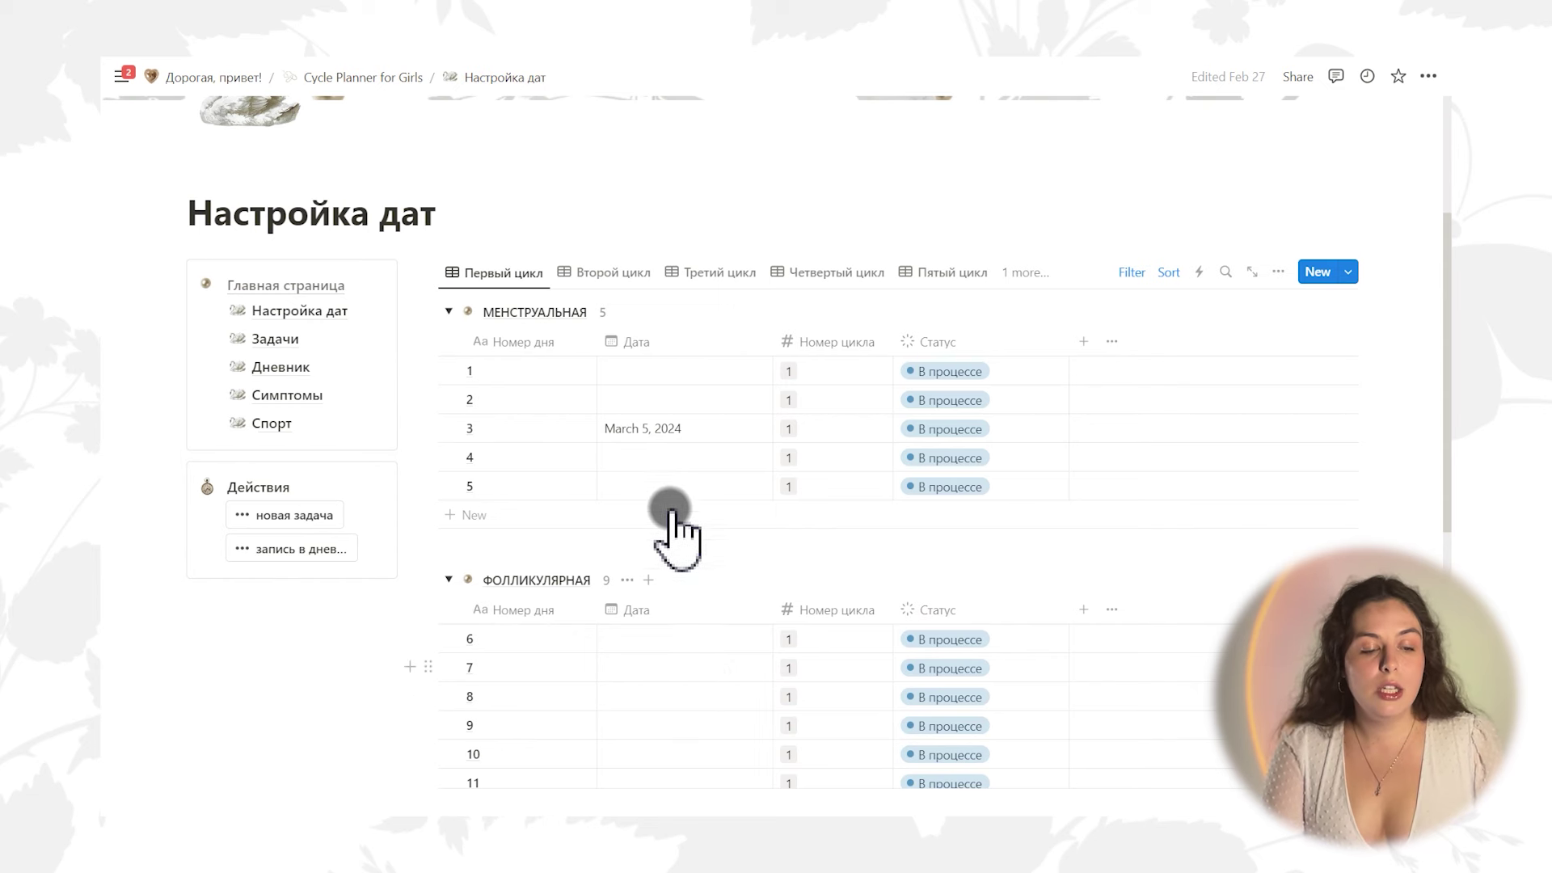
# In the МЕНСТРУАЛЬНАЯ group, date day 1 March 3, 2024, day 2 March 4, 2024 and day 4 March 6, 2024
pyautogui.click(683, 428)
pyautogui.click(578, 408)
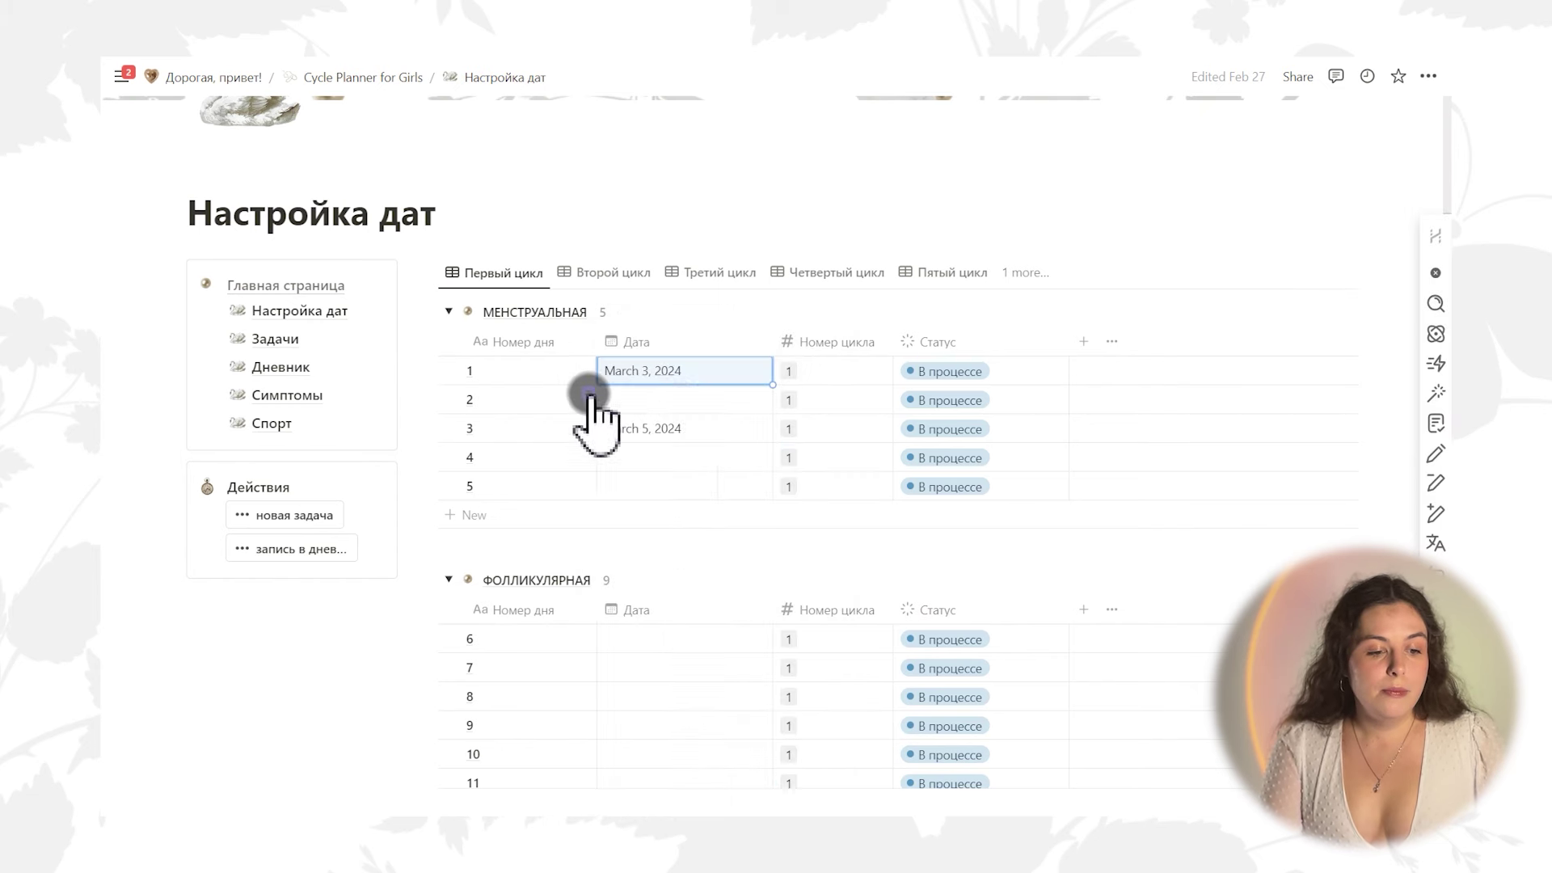
pyautogui.click(679, 390)
pyautogui.click(630, 466)
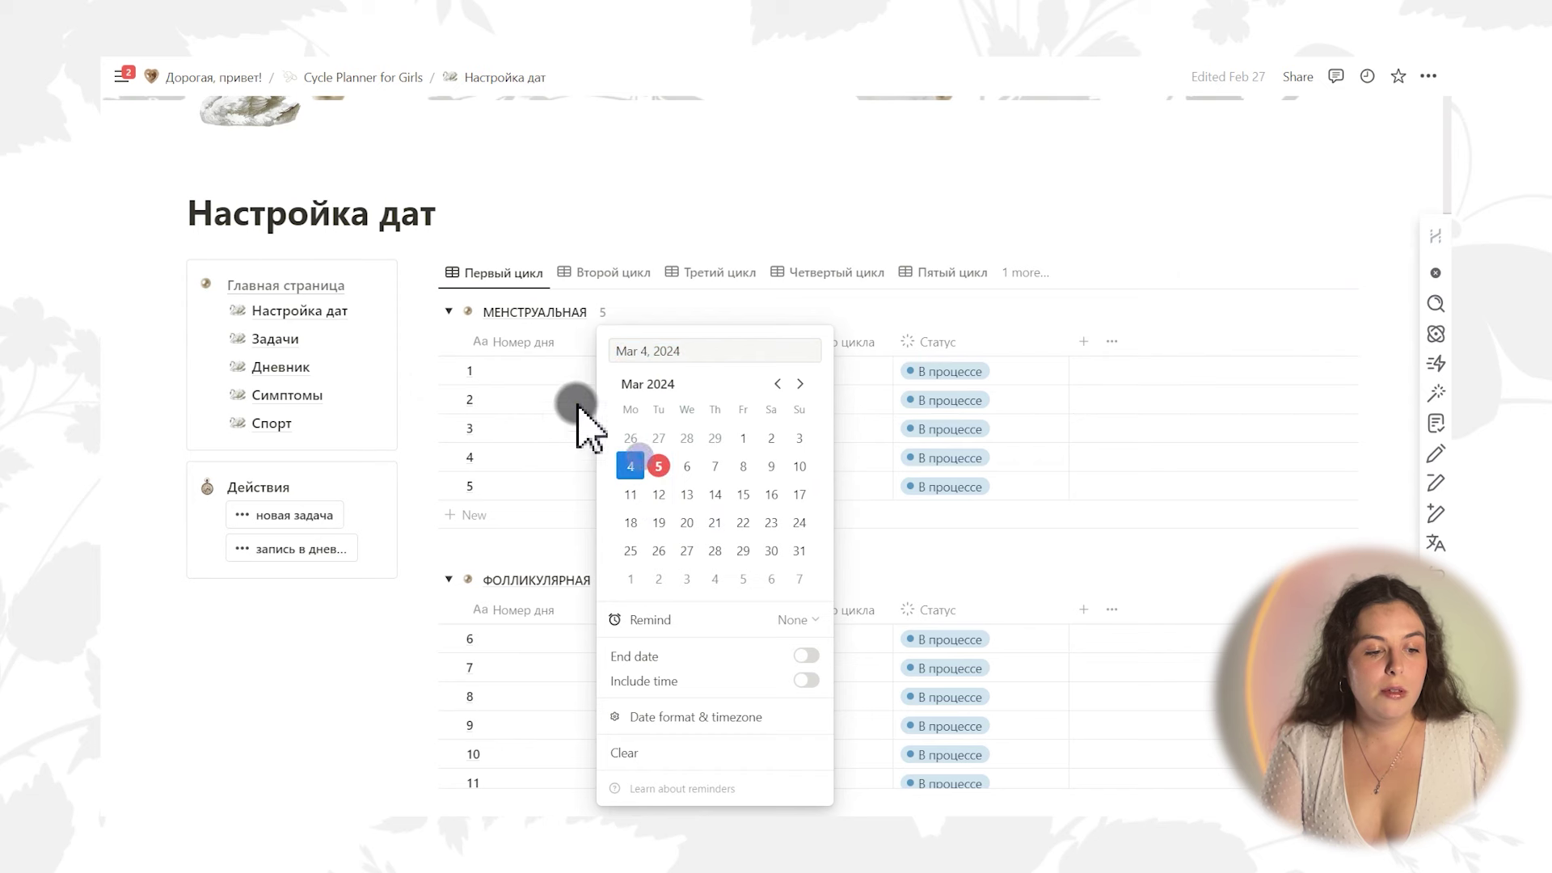
pyautogui.click(589, 424)
pyautogui.click(673, 459)
pyautogui.click(690, 463)
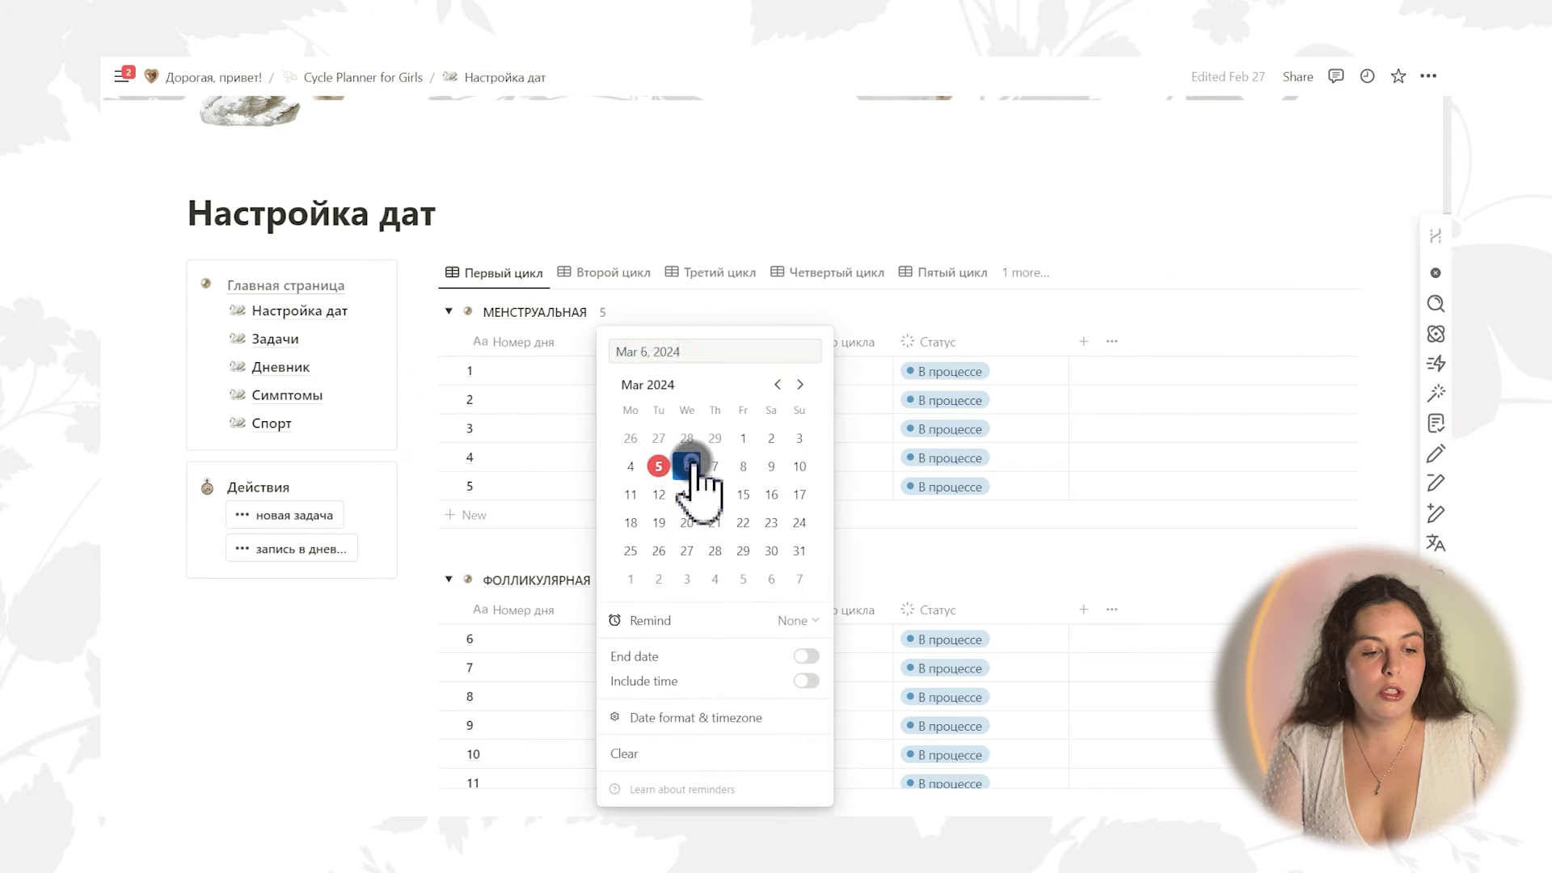
pyautogui.click(848, 424)
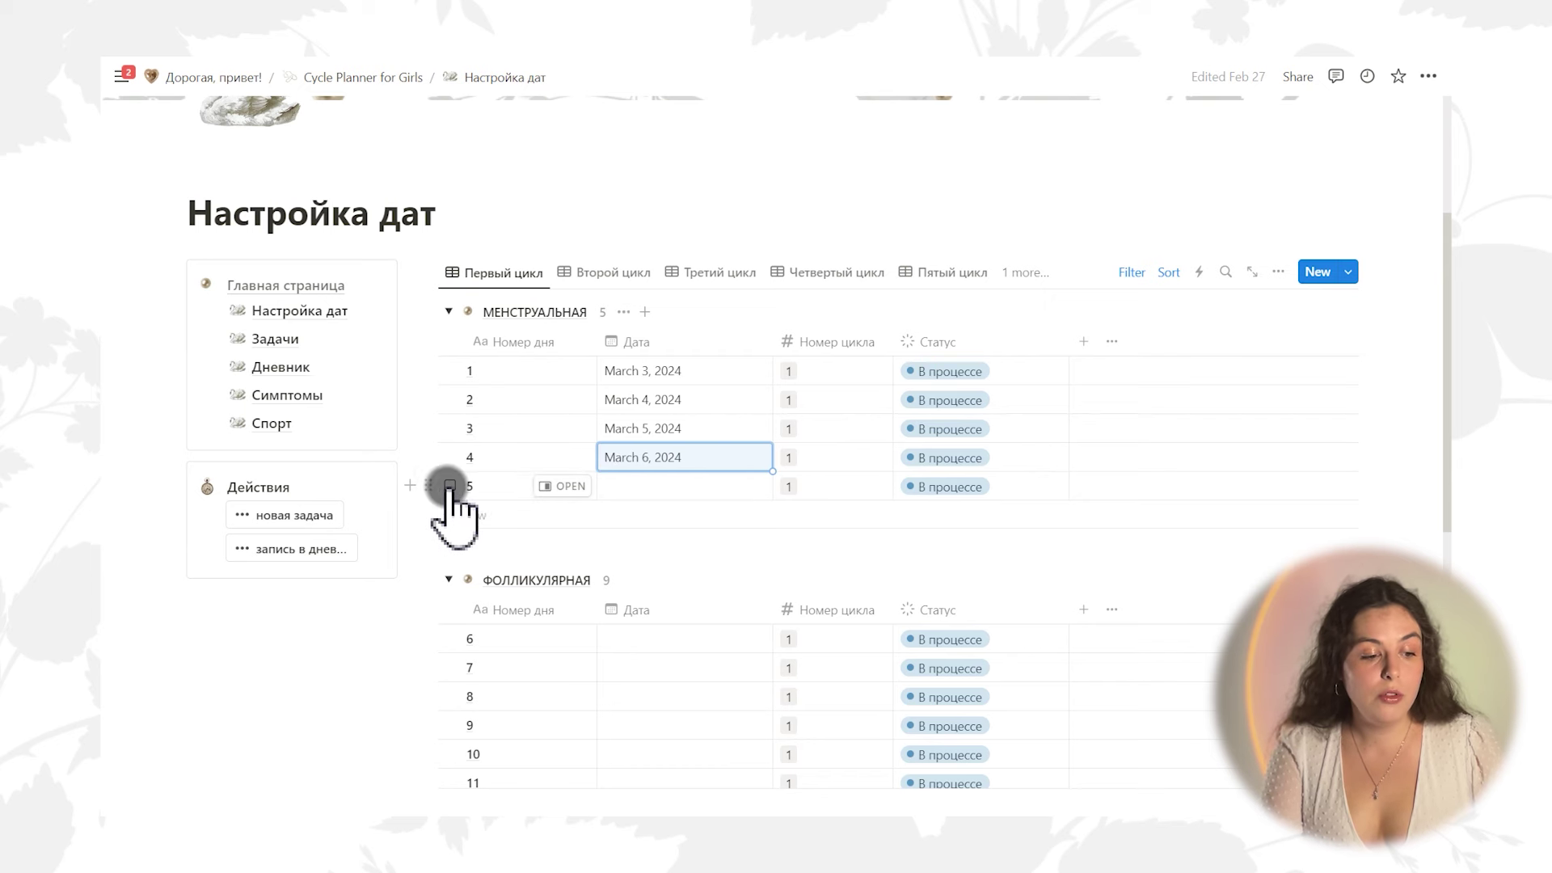
# Move day 5 from the МЕНСТРУАЛЬНАЯ group into the ФОЛЛИКУЛЯРНАЯ group, declining to remove the sorting
pyautogui.moveTo(431, 478); pyautogui.dragTo(487, 640)
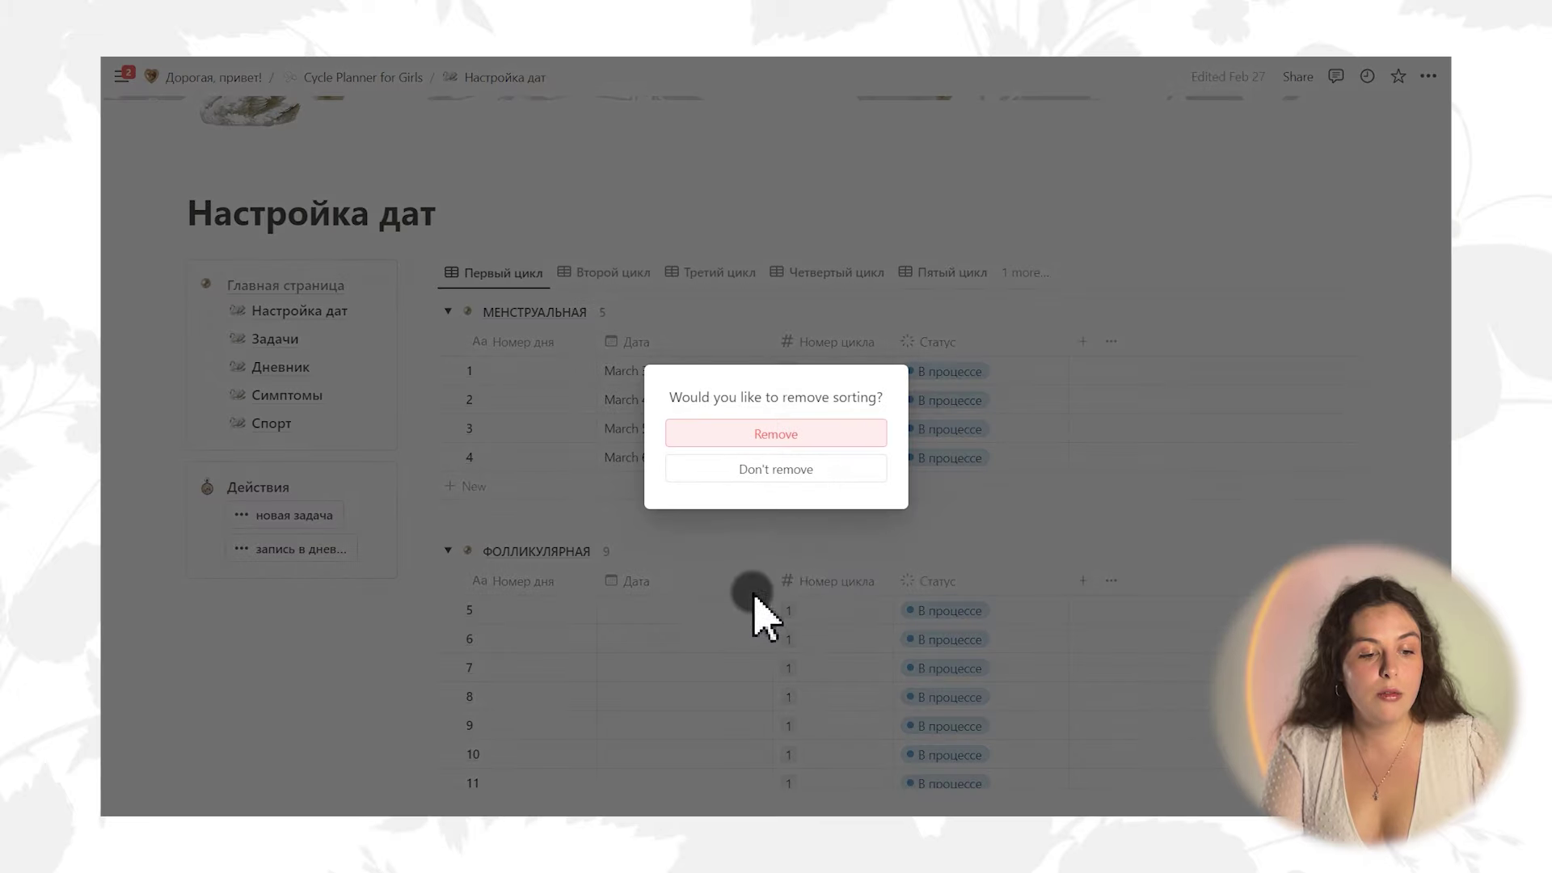
pyautogui.click(774, 475)
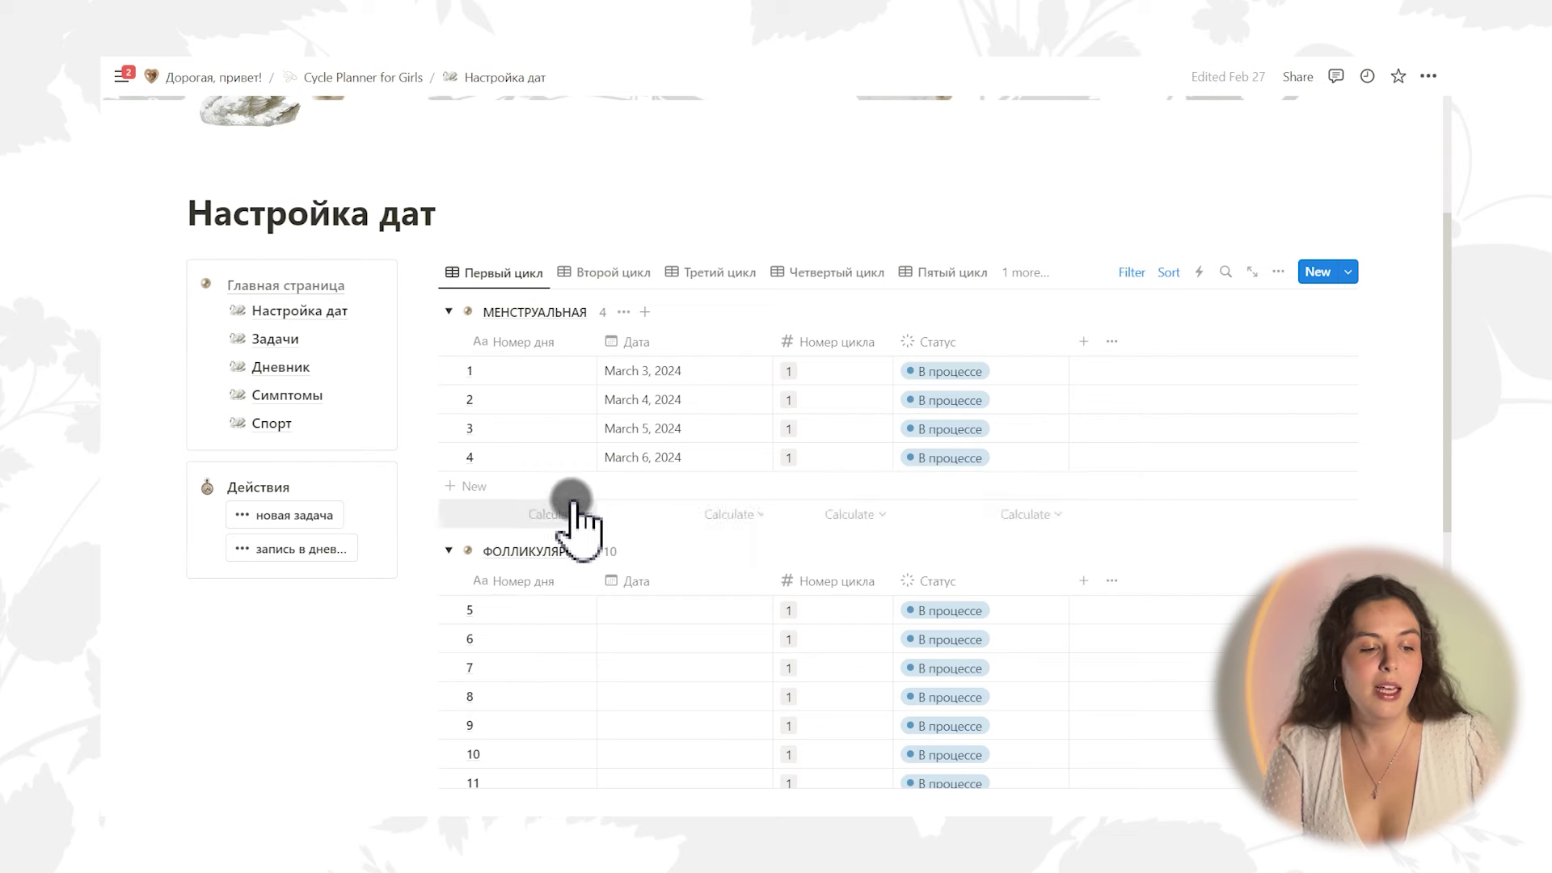
# Expand the ОВУЛЯТОРНАЯ and ЛЮТЕИНОВАЯ groups and add a new day 29 to ЛЮТЕИНОВАЯ
pyautogui.scroll(-4, 577, 527)
pyautogui.scroll(-4, 584, 511)
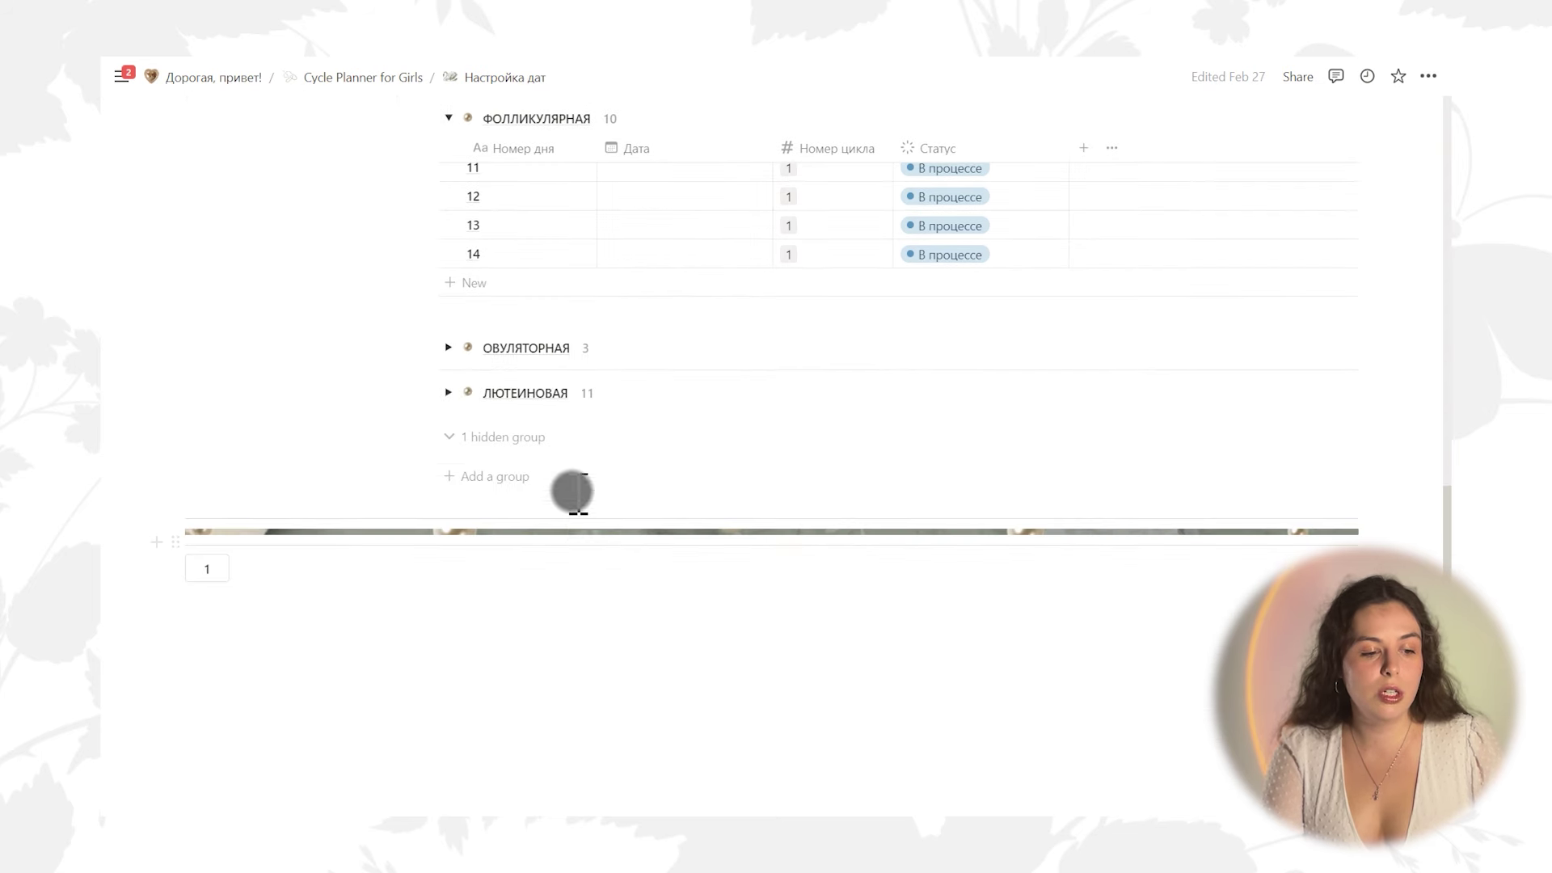
pyautogui.click(446, 346)
pyautogui.click(448, 558)
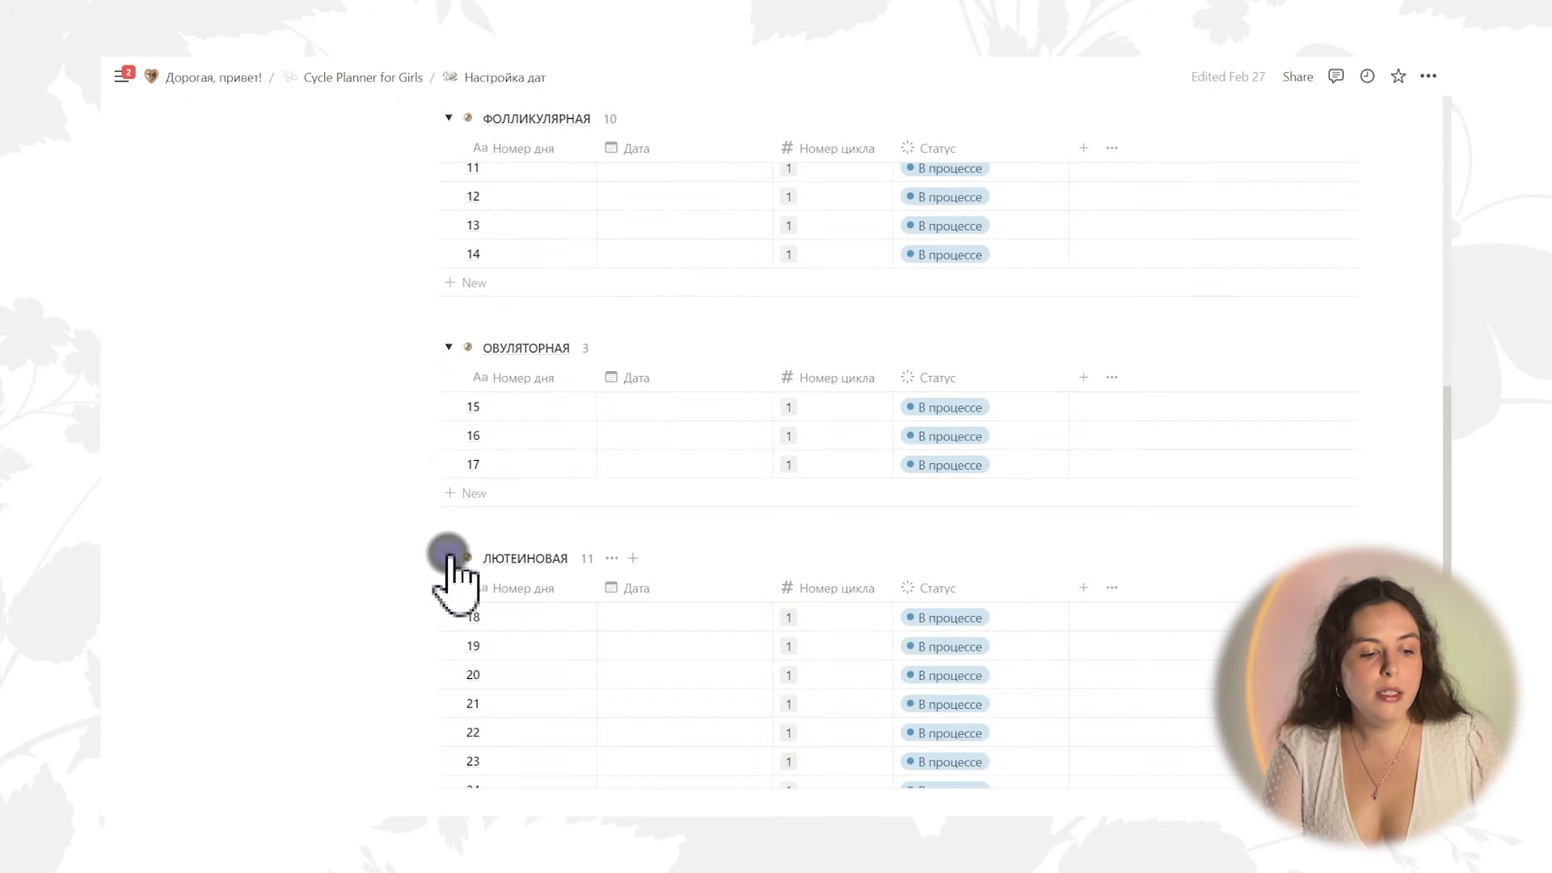
pyautogui.scroll(-3, 651, 570)
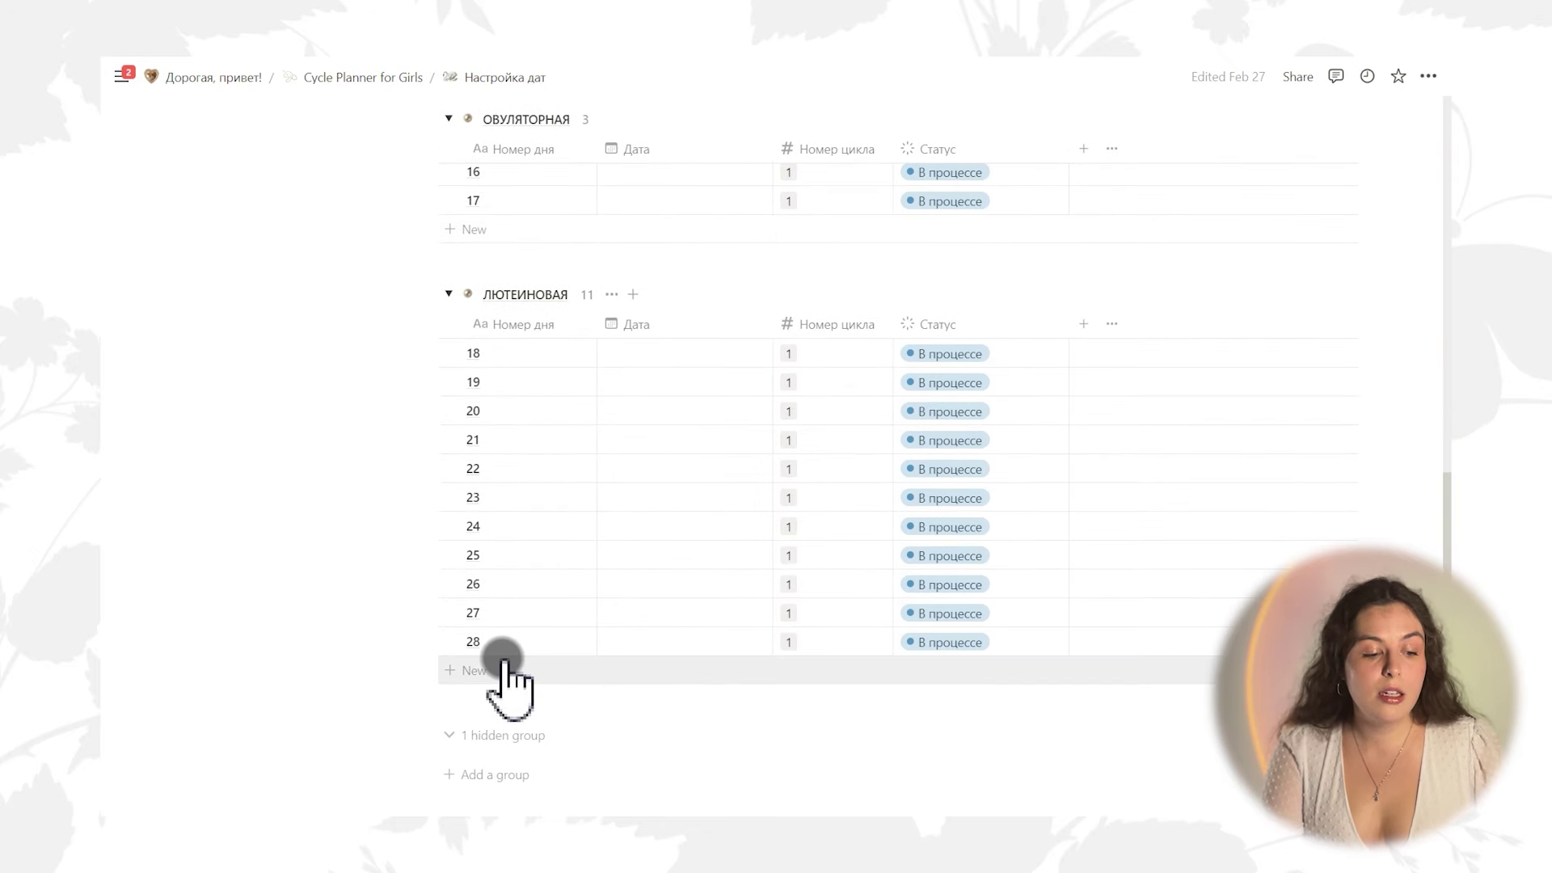
pyautogui.click(503, 665)
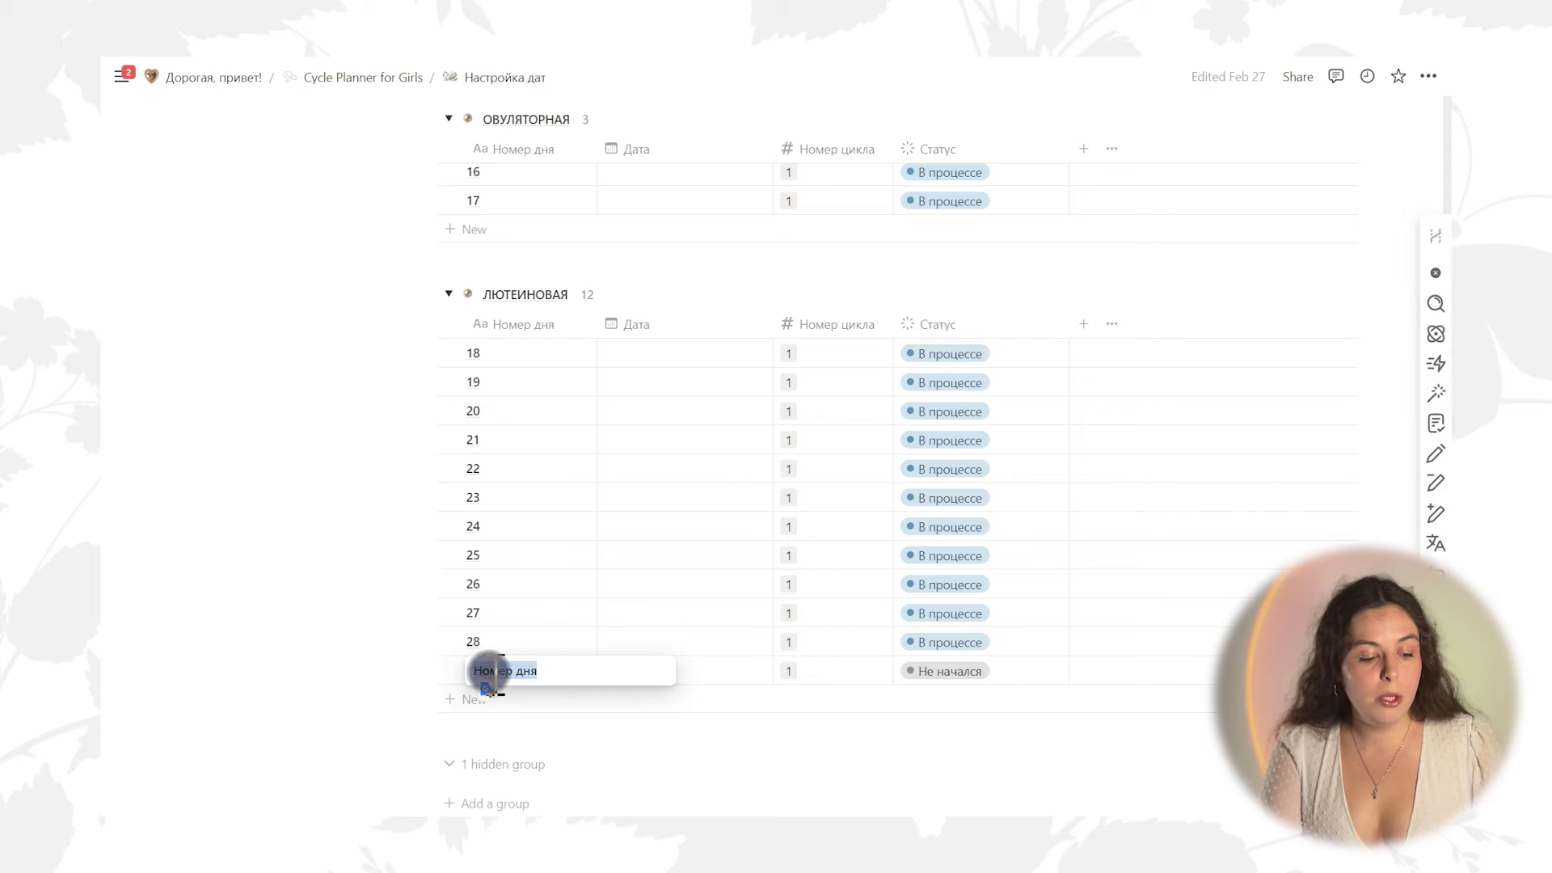
pyautogui.write('29')
pyautogui.press('Return')
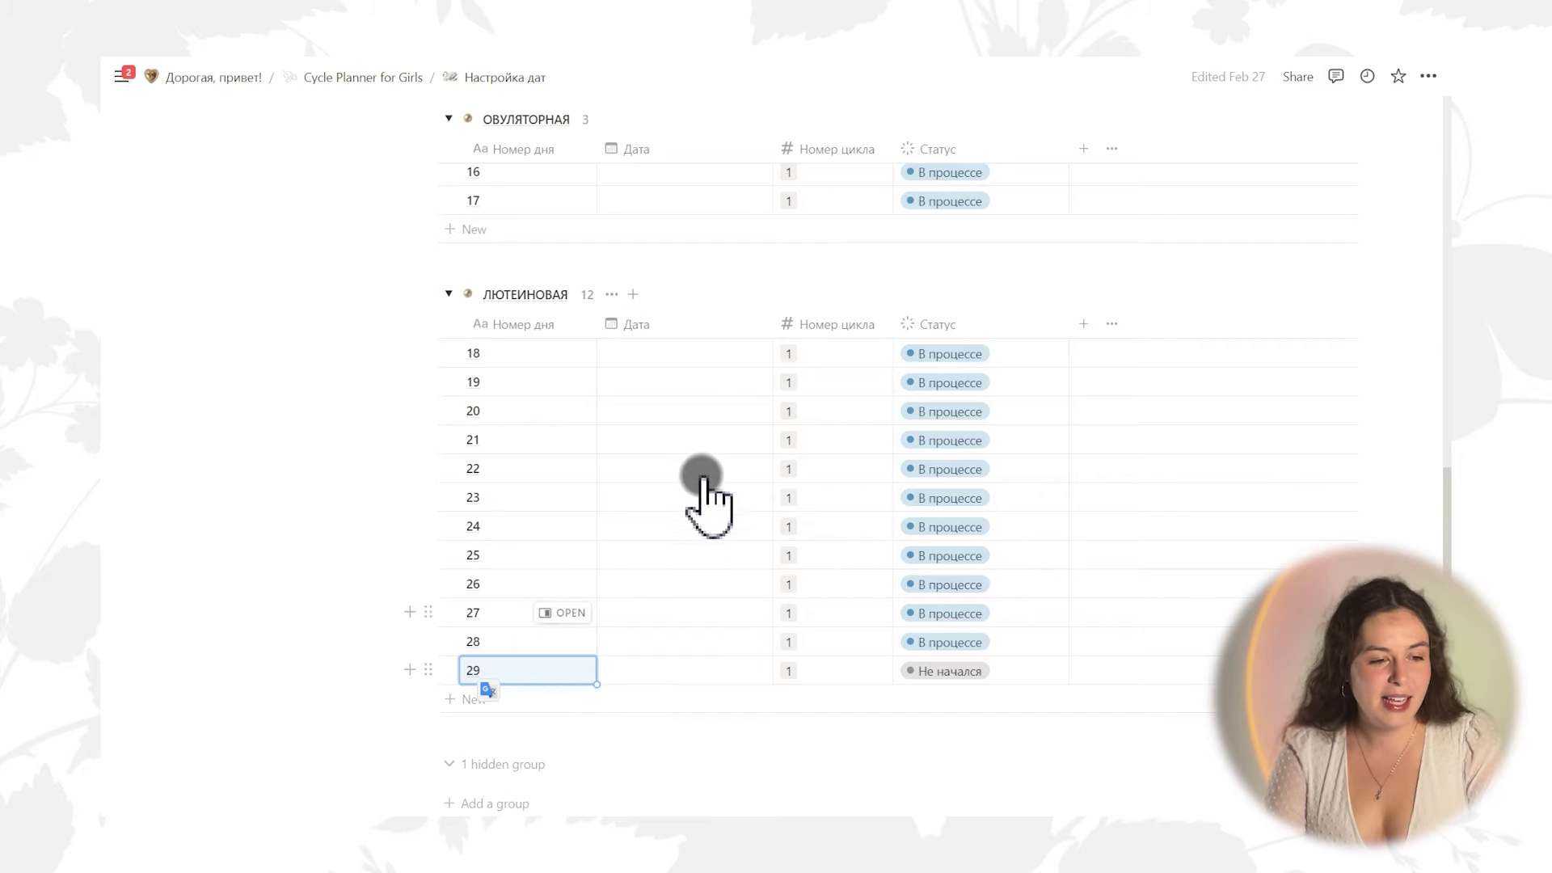
# Return to the planner's Главная страница and open the МЕНСТРУАЛЬНАЯ phase page
pyautogui.scroll(10, 710, 502)
pyautogui.scroll(1, 929, 533)
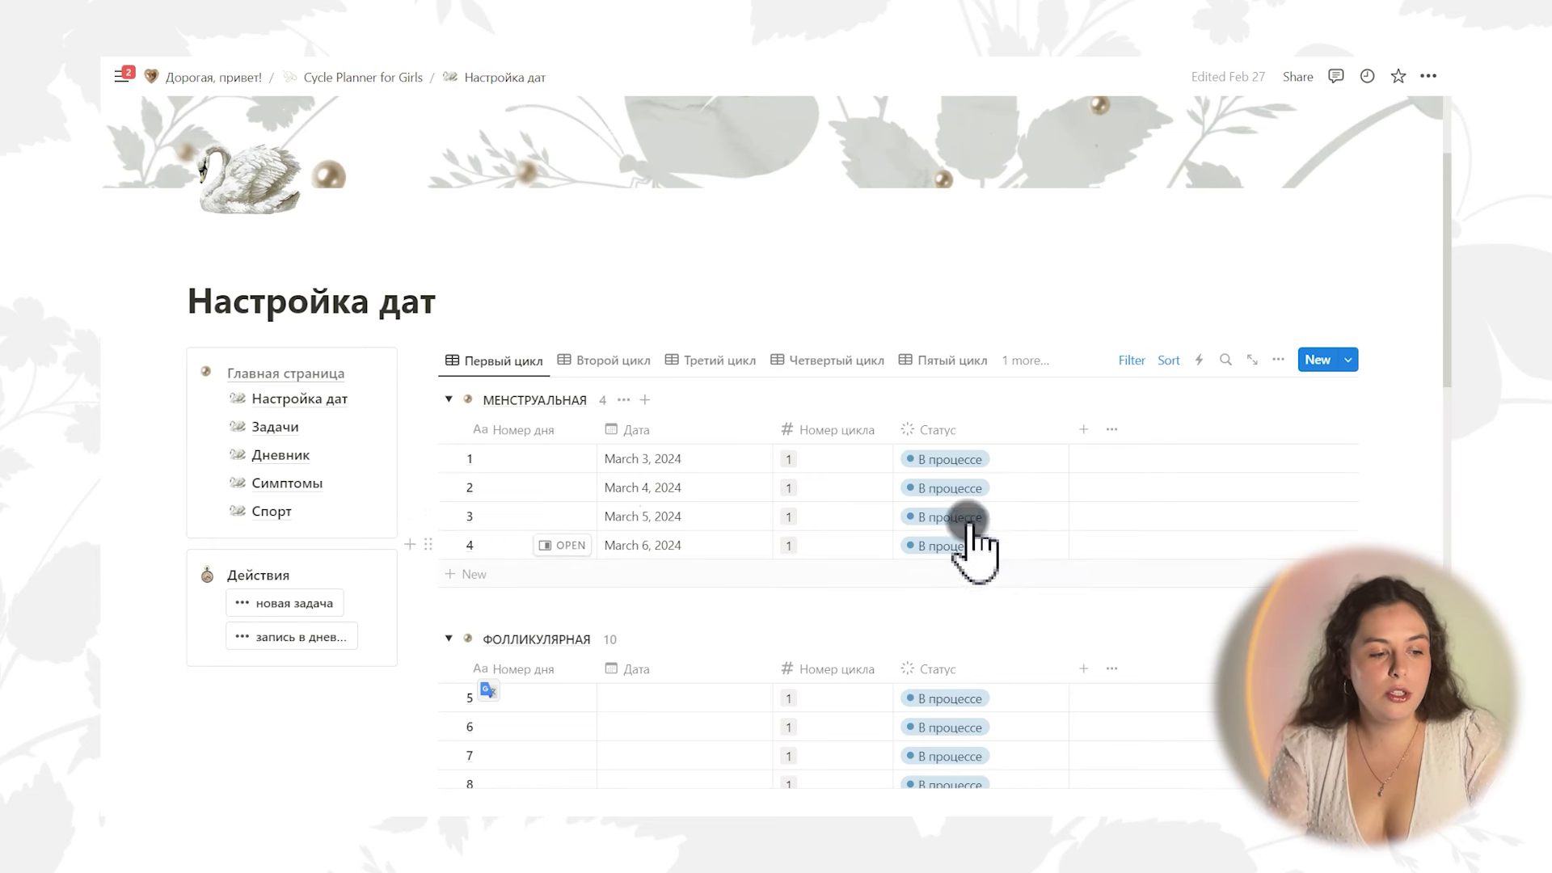
pyautogui.click(301, 379)
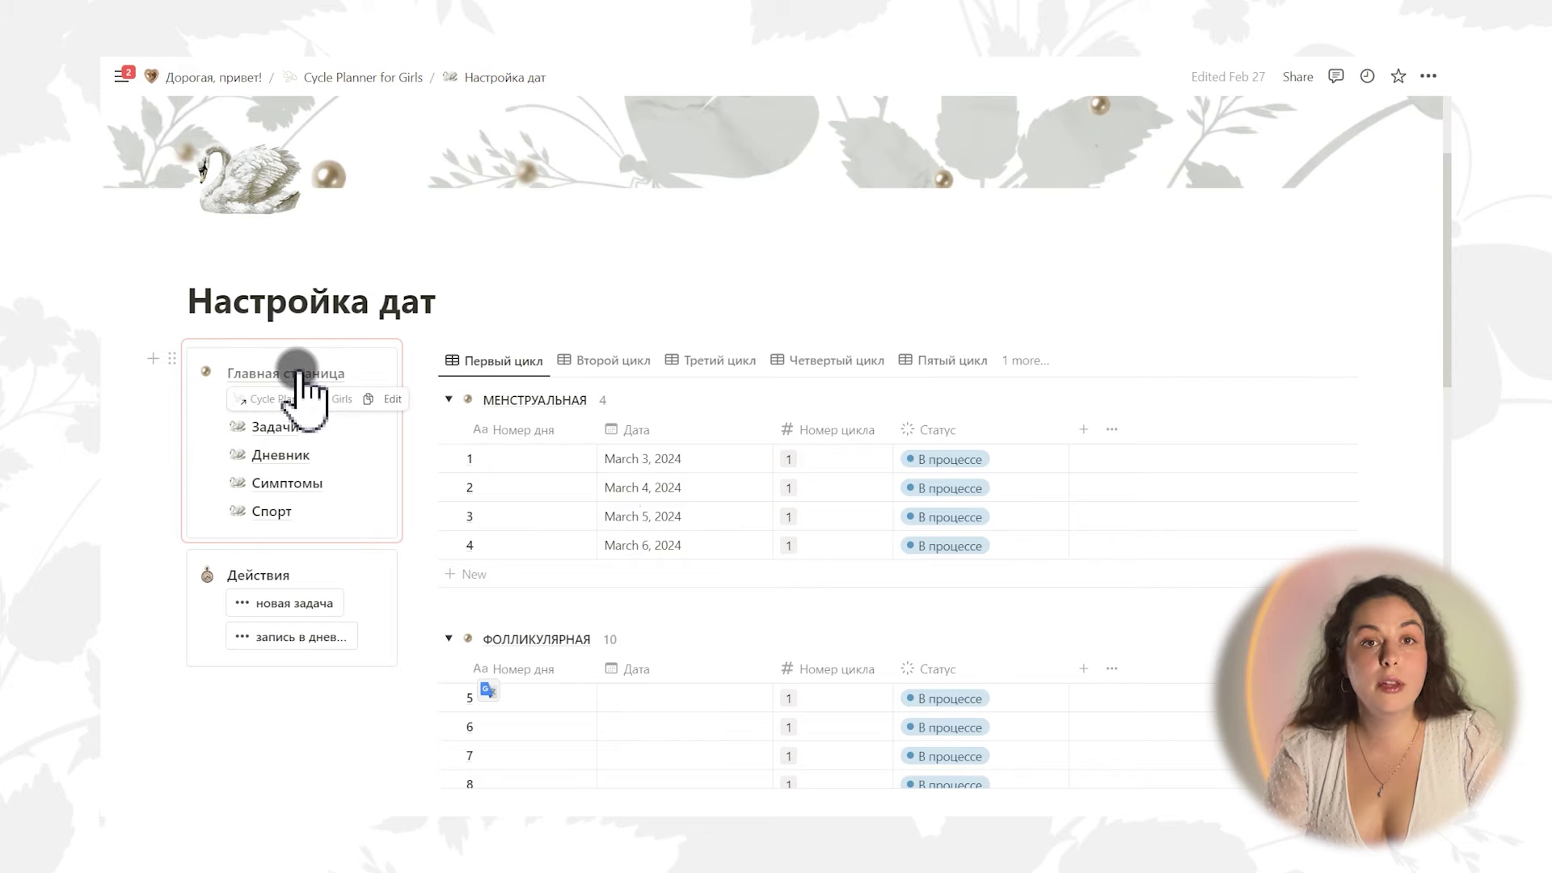
pyautogui.click(299, 375)
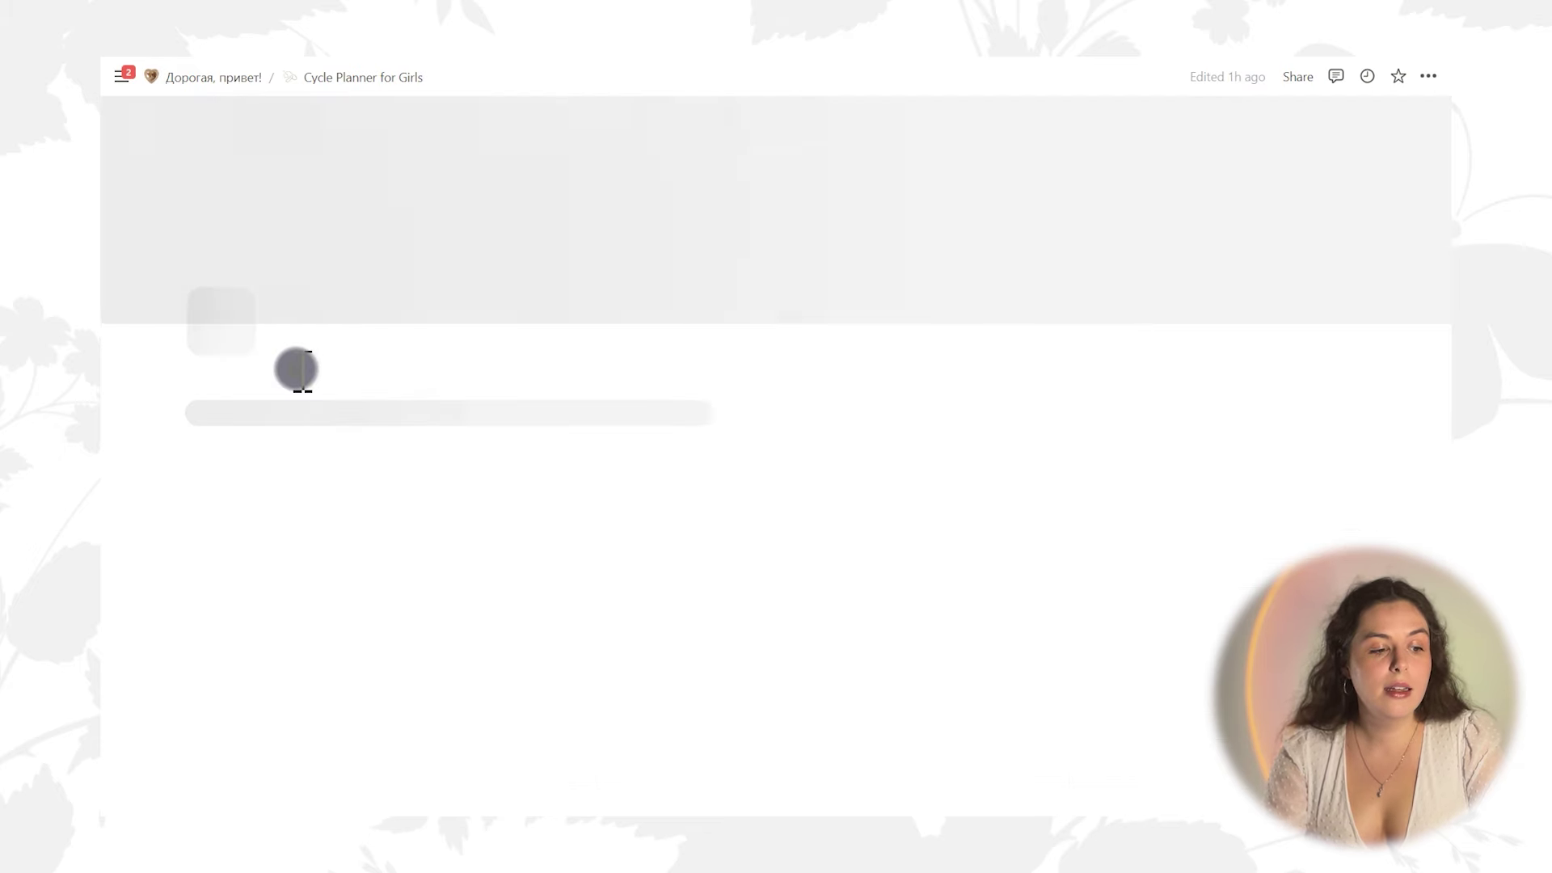
pyautogui.scroll(-5, 440, 378)
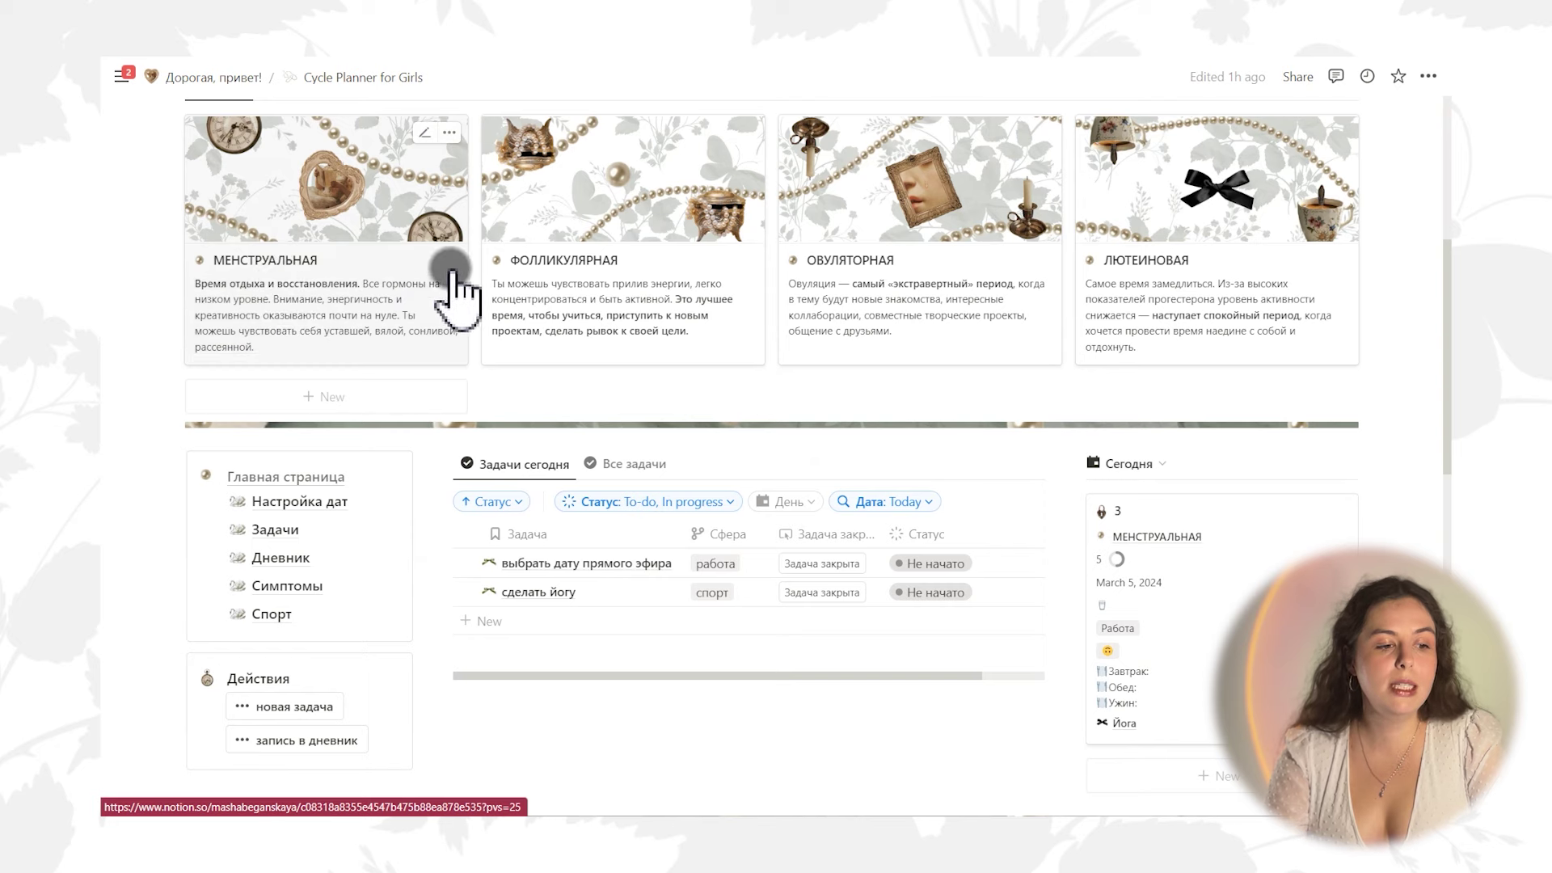
pyautogui.click(421, 260)
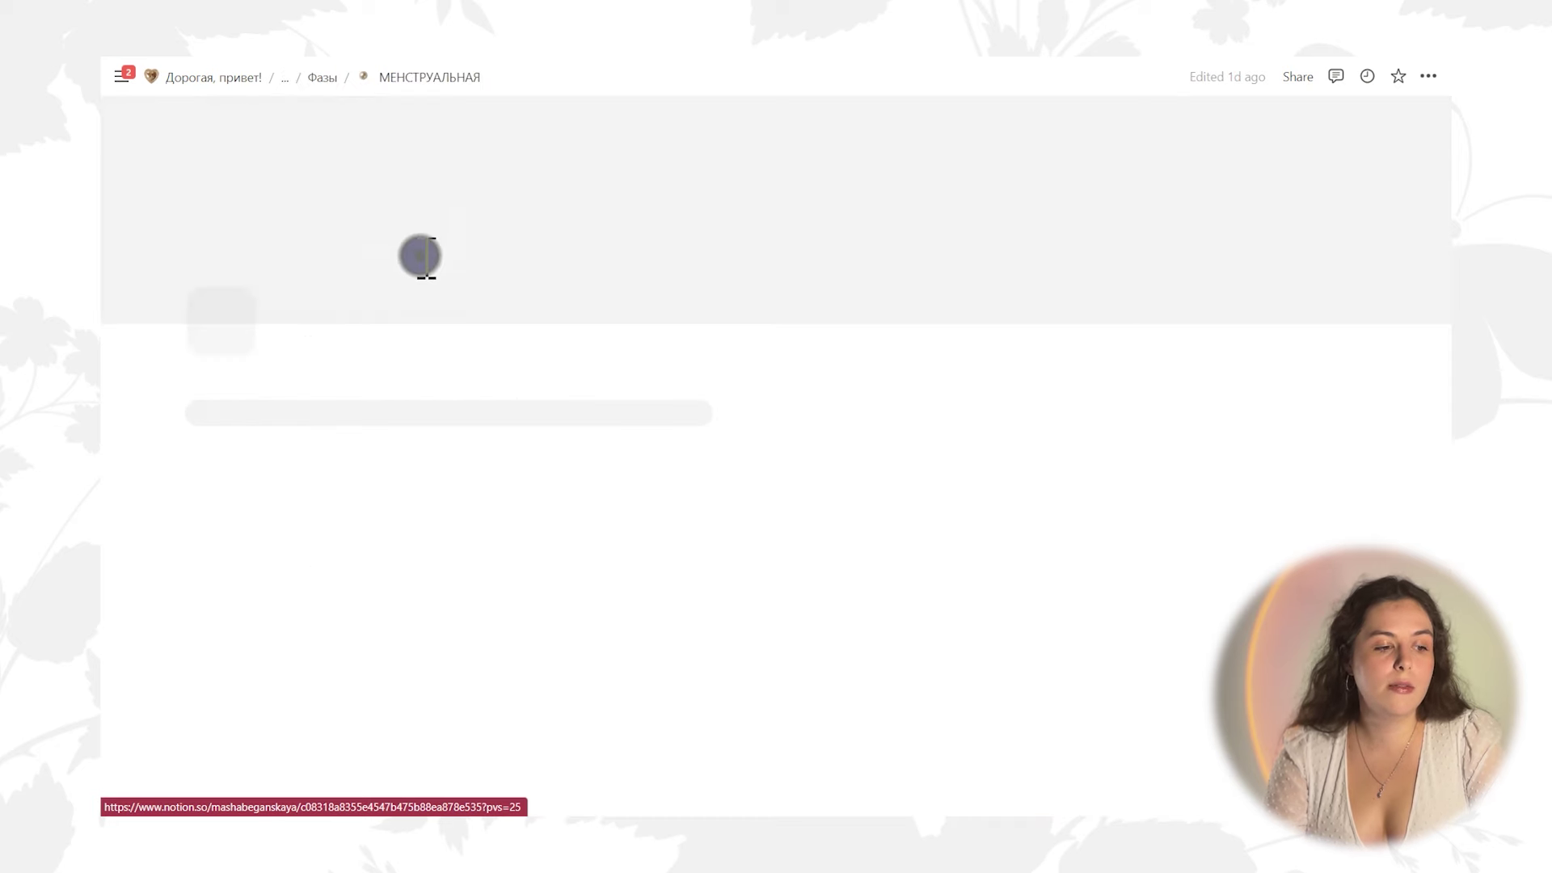
# Examine the МЕНСТРУАЛЬНАЯ page's recommendations for sport, work and personal life, its day cards and its task table
pyautogui.scroll(-3, 568, 328)
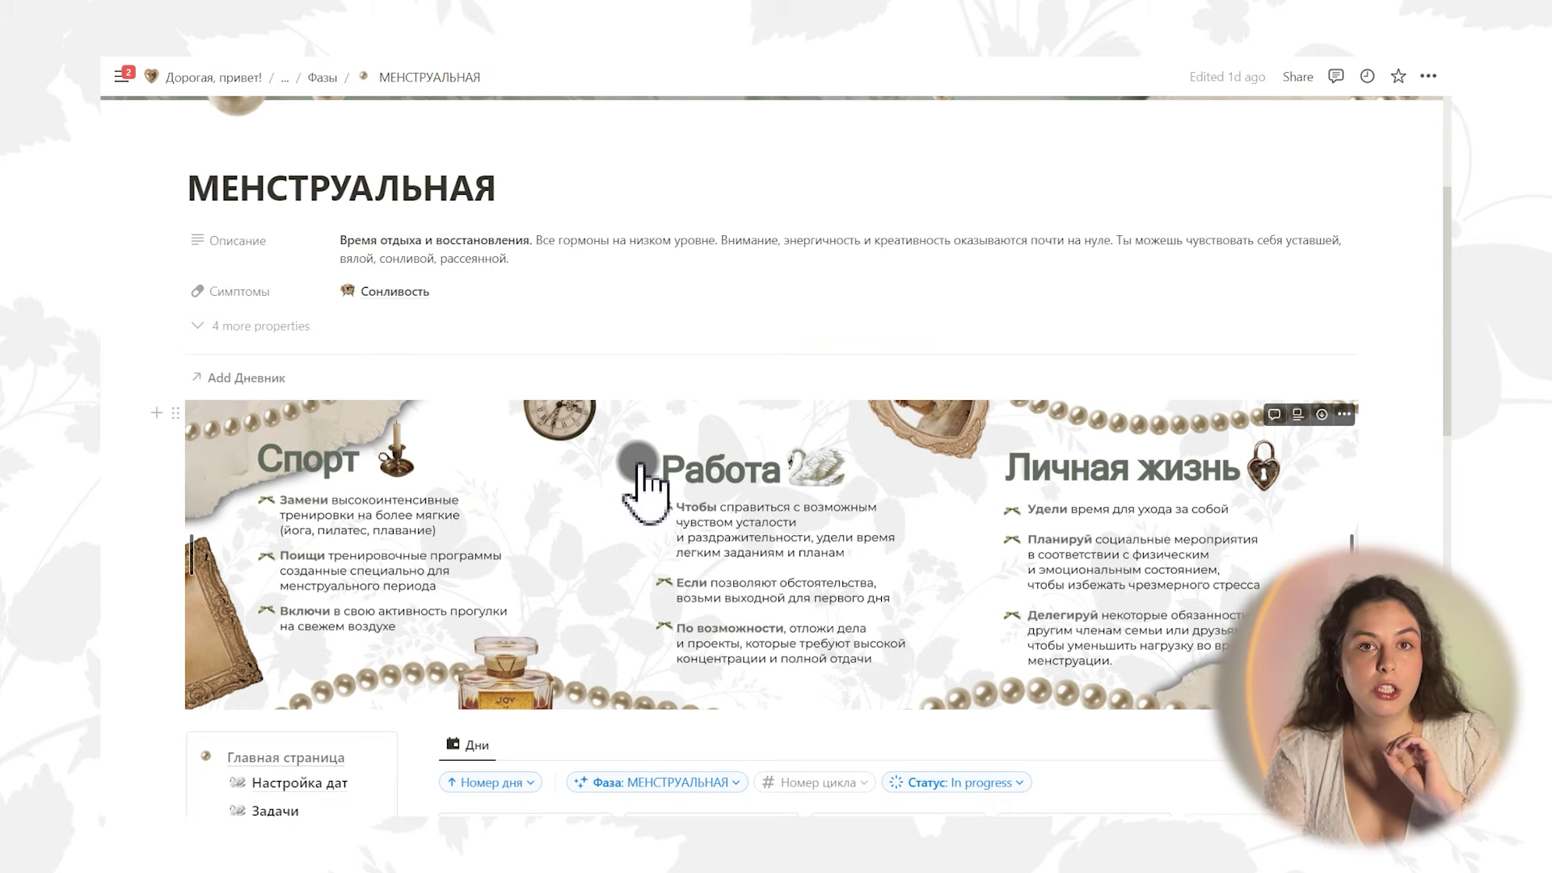
pyautogui.scroll(-5, 638, 485)
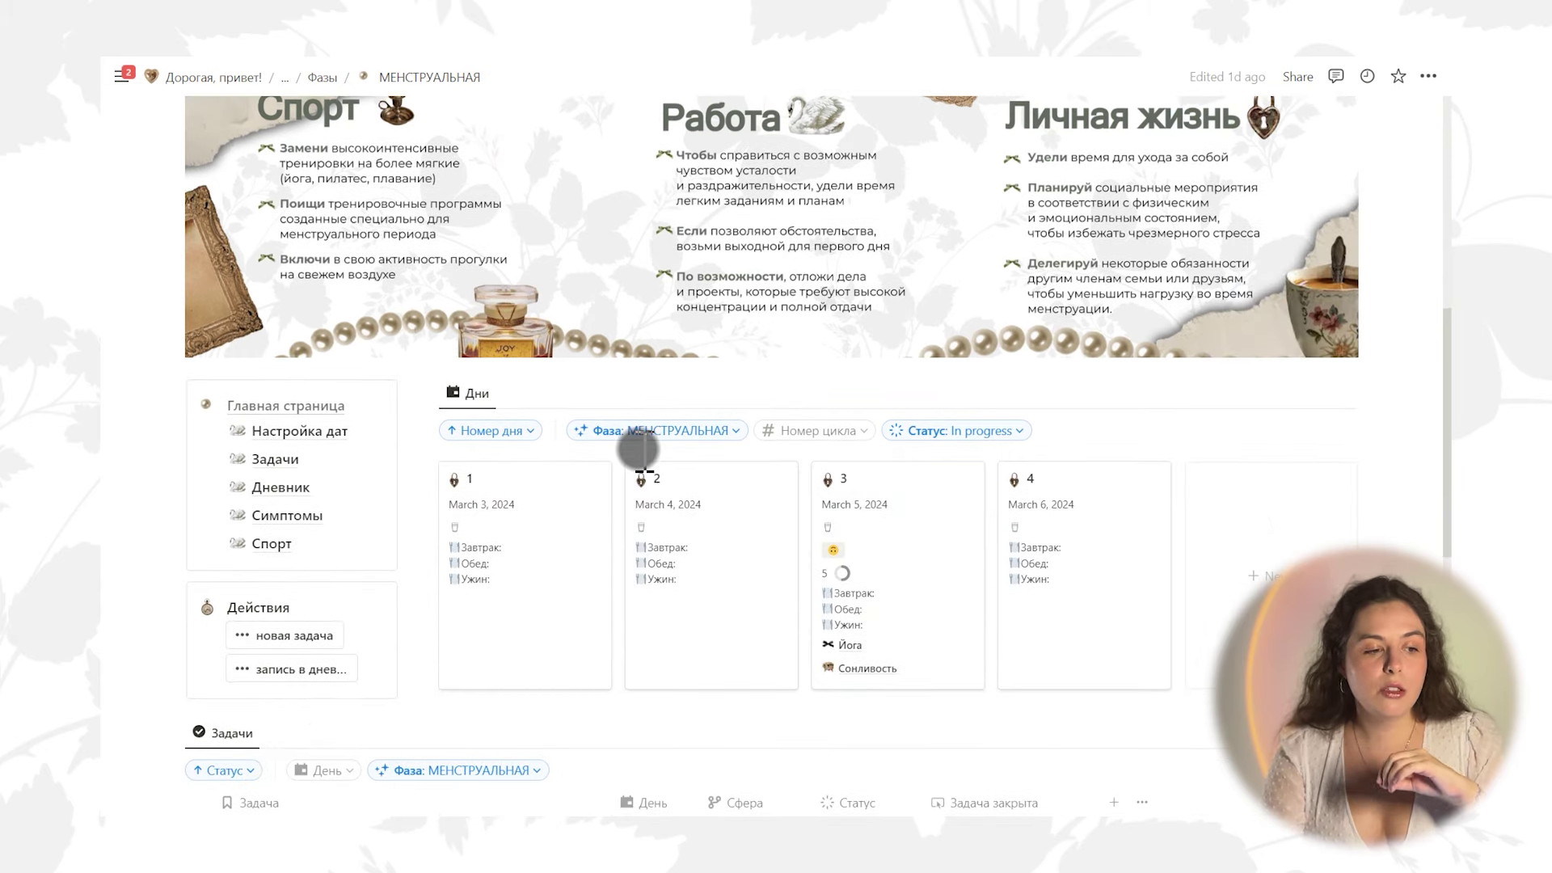
pyautogui.scroll(-3, 638, 450)
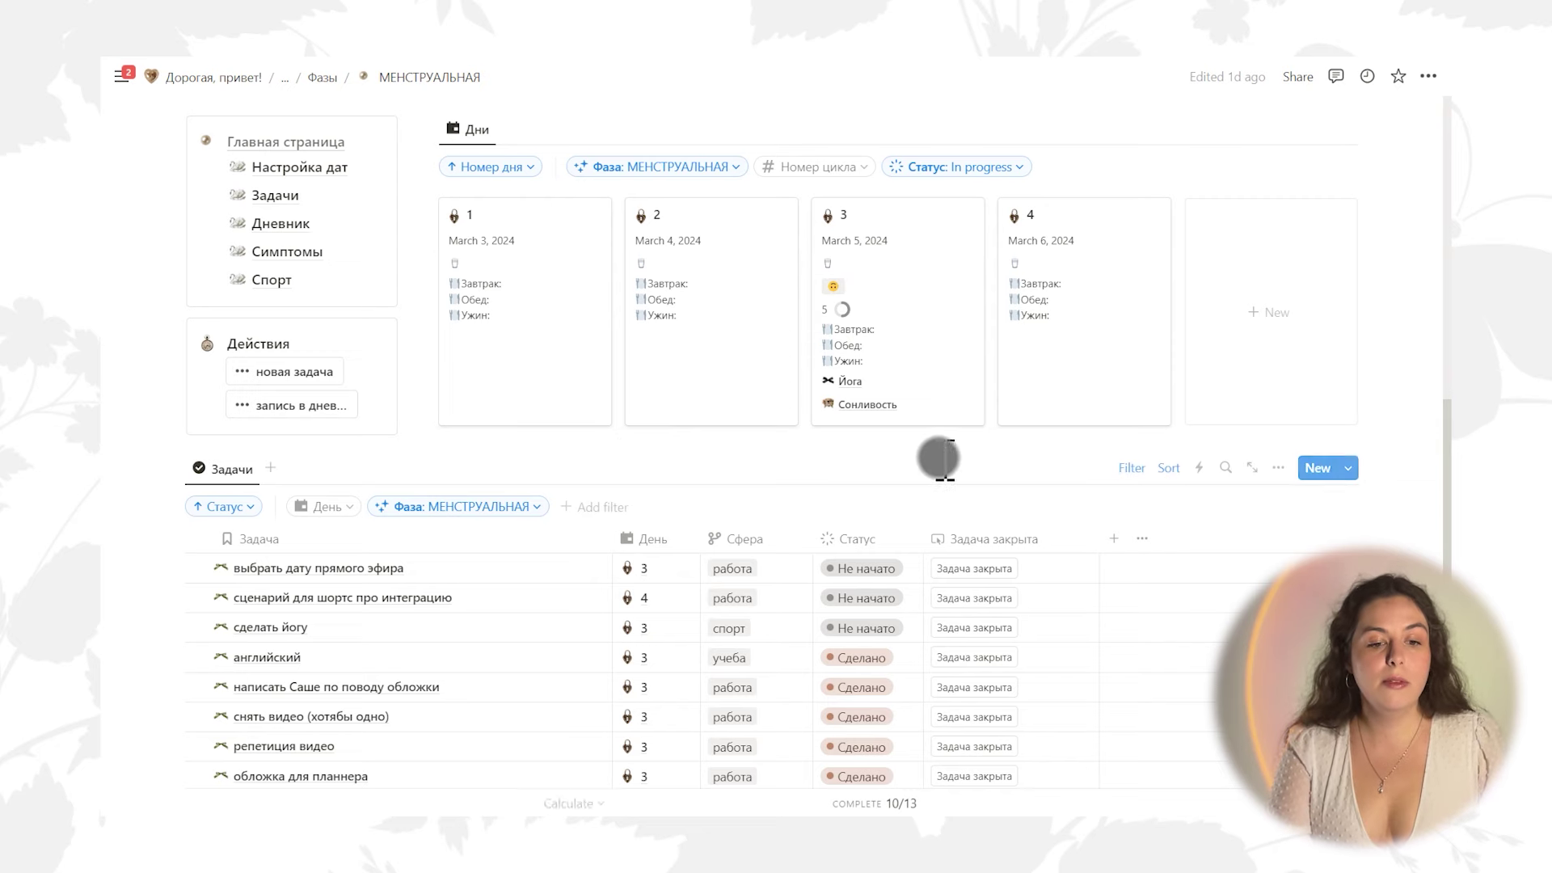
pyautogui.scroll(3, 887, 391)
pyautogui.scroll(-1, 998, 482)
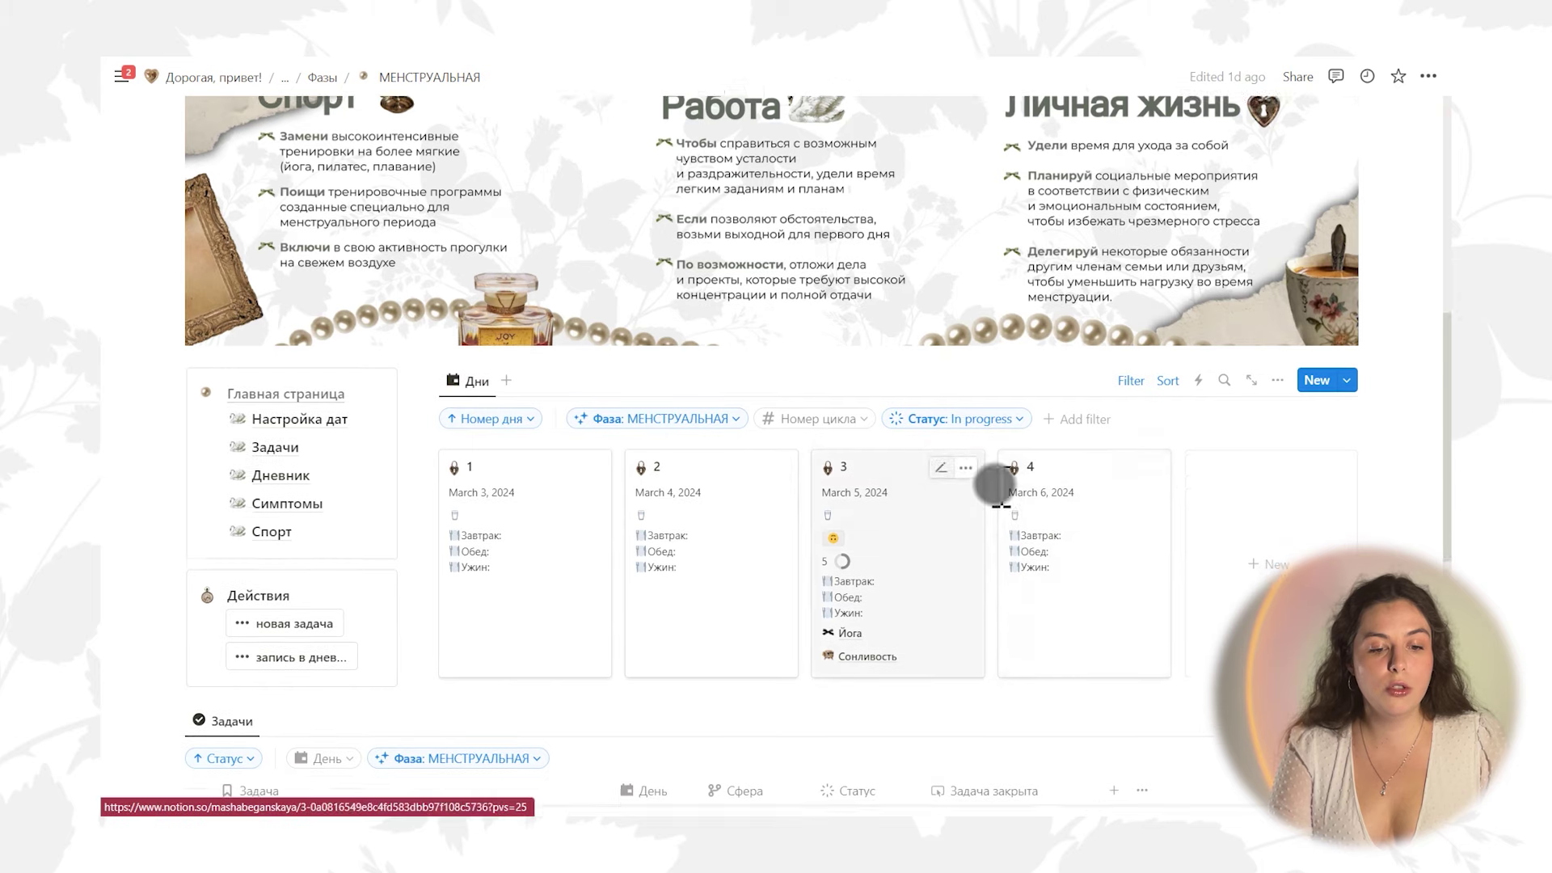
pyautogui.scroll(-3, 1143, 501)
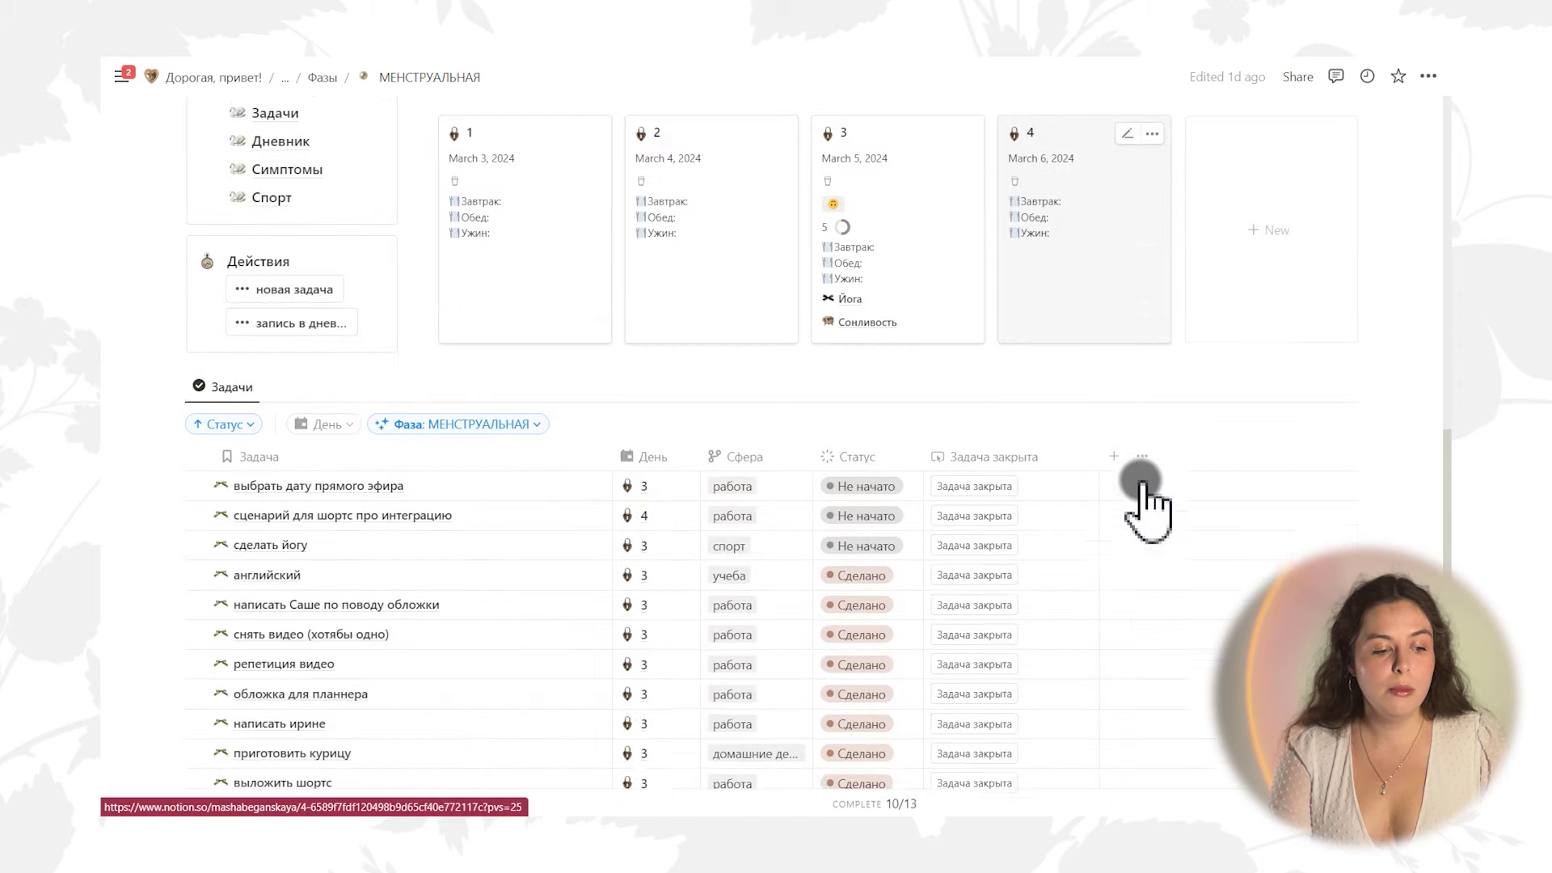
pyautogui.scroll(-4, 738, 617)
pyautogui.scroll(6, 768, 606)
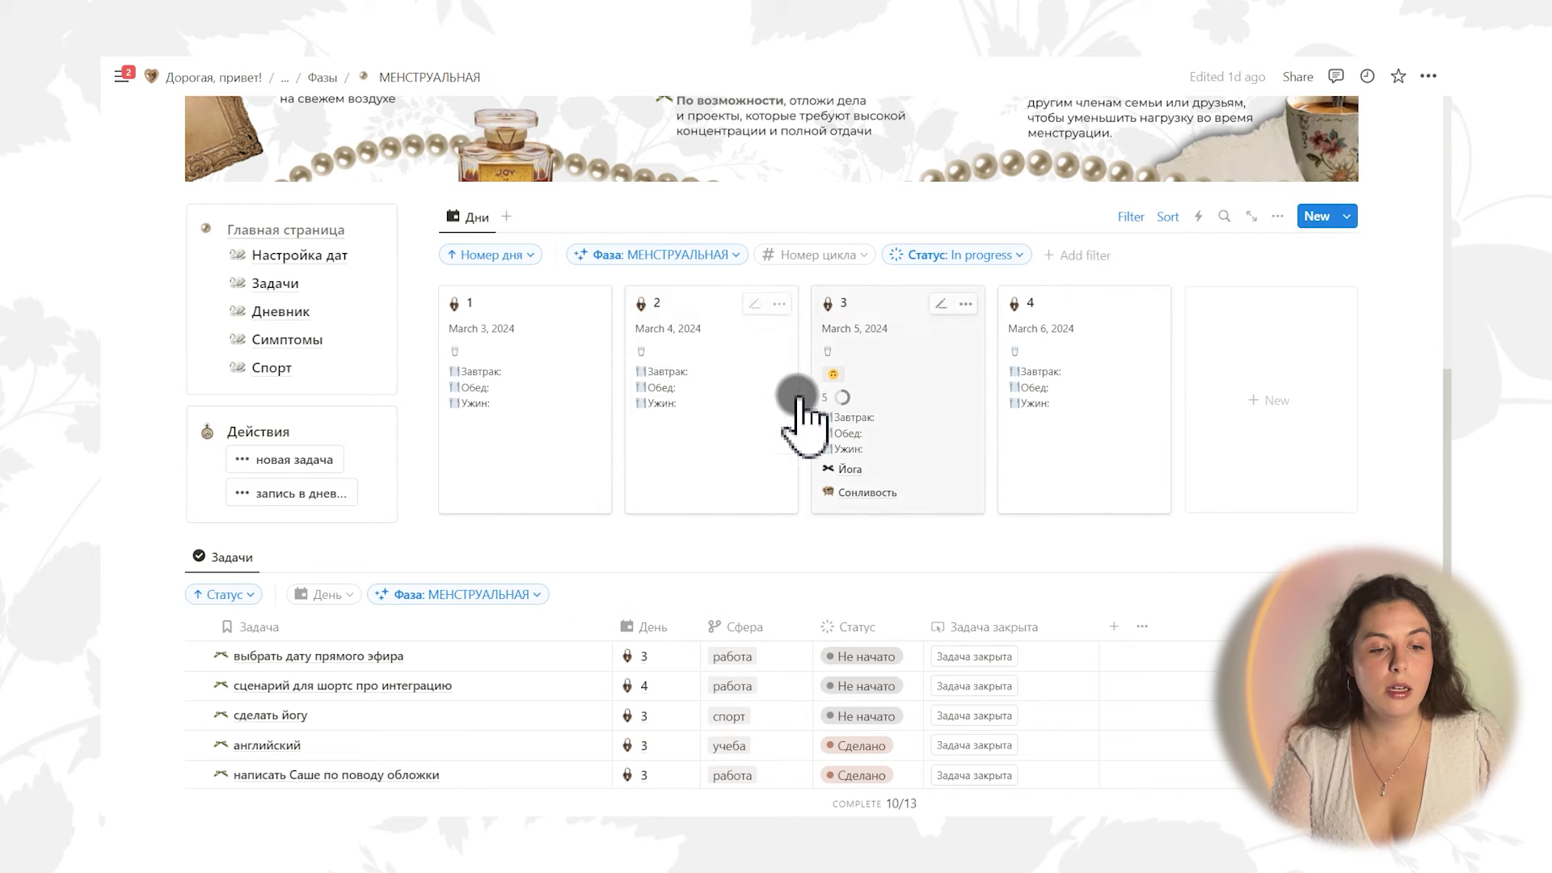
# Open the day 1 card and fill its Водный баланс with five glass icons by duplicating the existing one
pyautogui.click(565, 484)
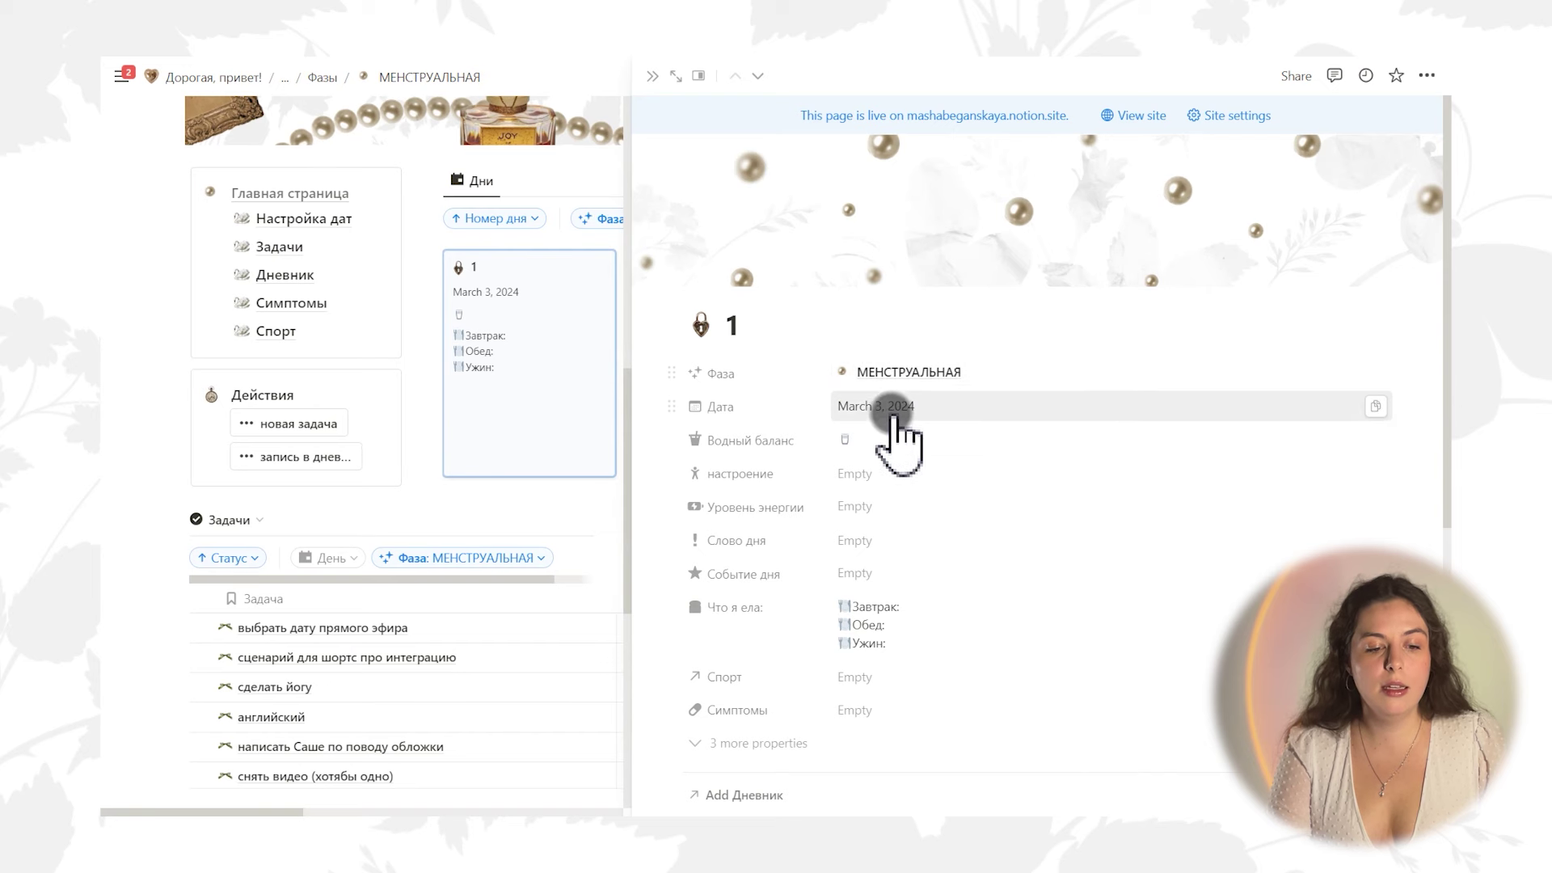
pyautogui.scroll(-3, 873, 323)
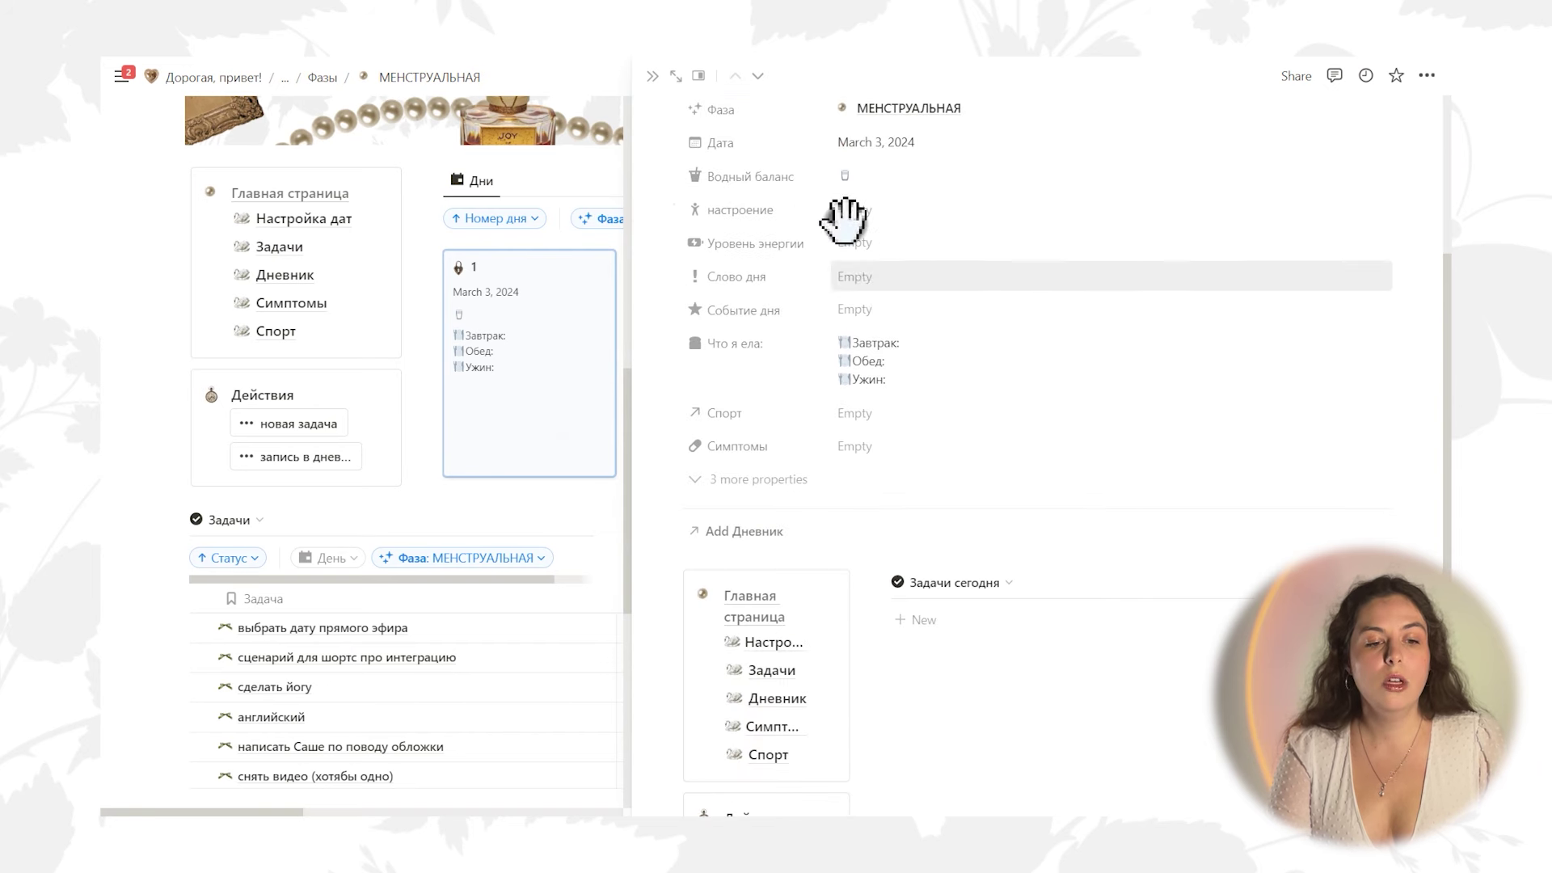
pyautogui.click(874, 176)
pyautogui.moveTo(873, 176); pyautogui.dragTo(803, 190)
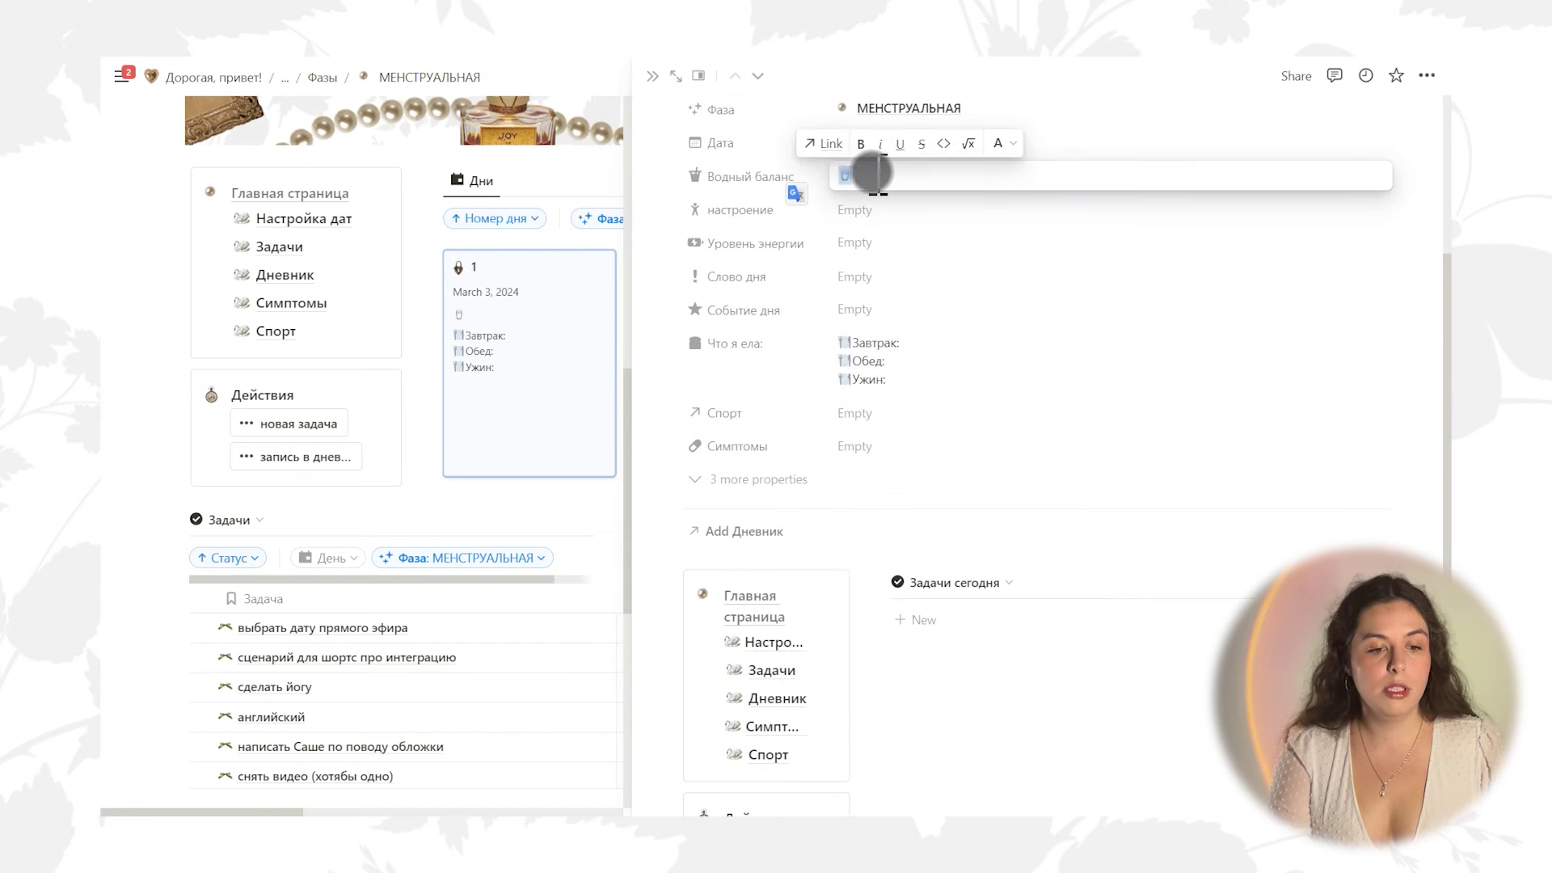
pyautogui.hotkey('ctrl', 'c')
pyautogui.hotkey('ctrl', 'v')
pyautogui.hotkey('ctrl', 'v')
pyautogui.hotkey('ctrl', 'v')
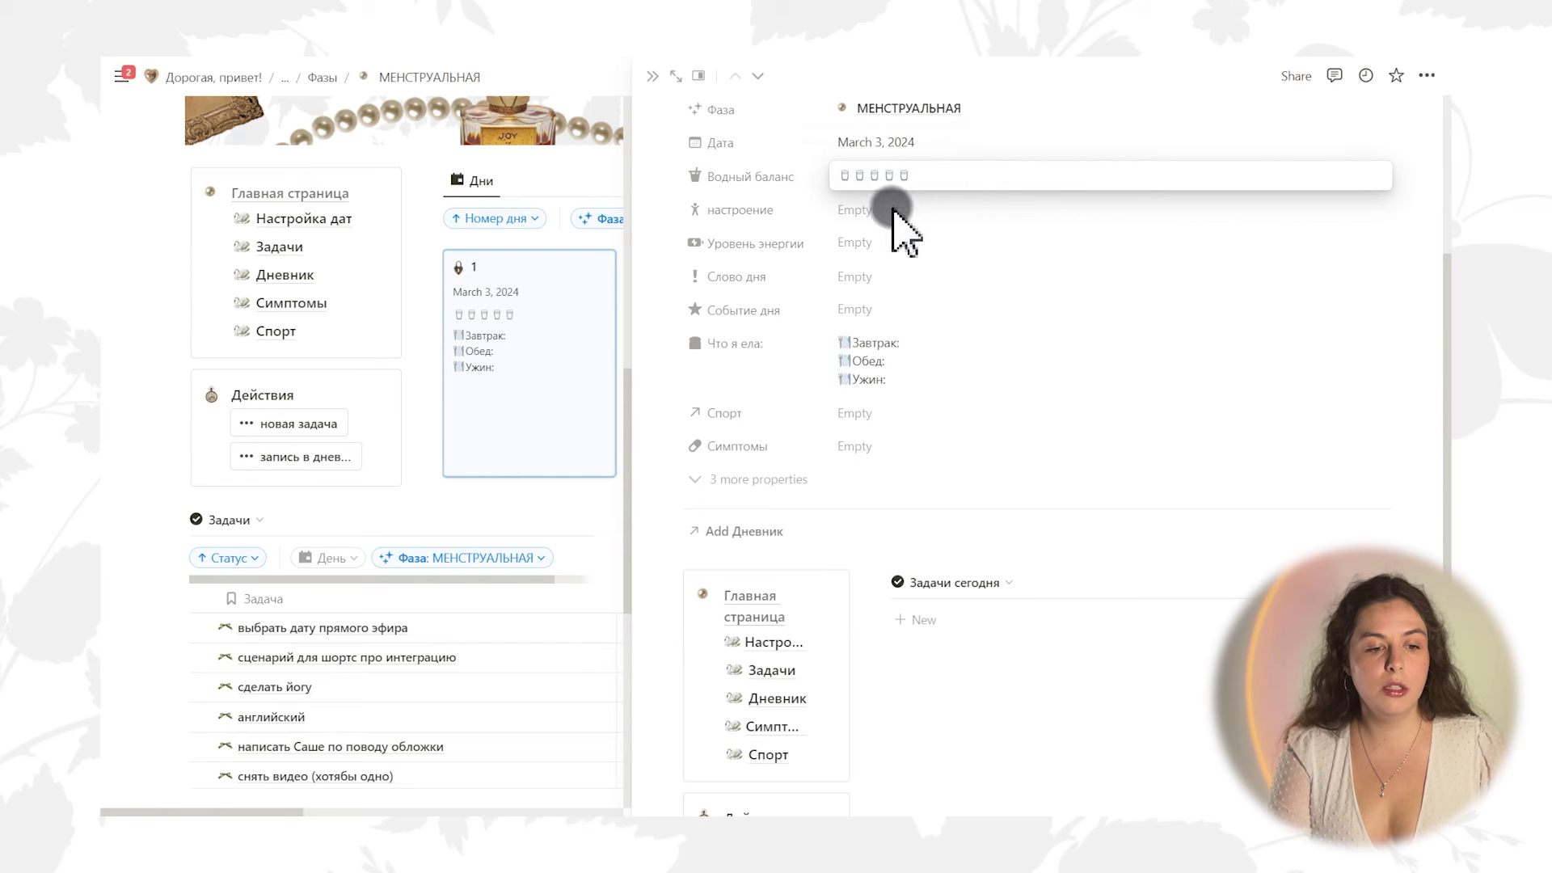
# Set the настроение property of day 1 to the weary face emoji
pyautogui.click(893, 208)
pyautogui.click(893, 210)
pyautogui.click(917, 333)
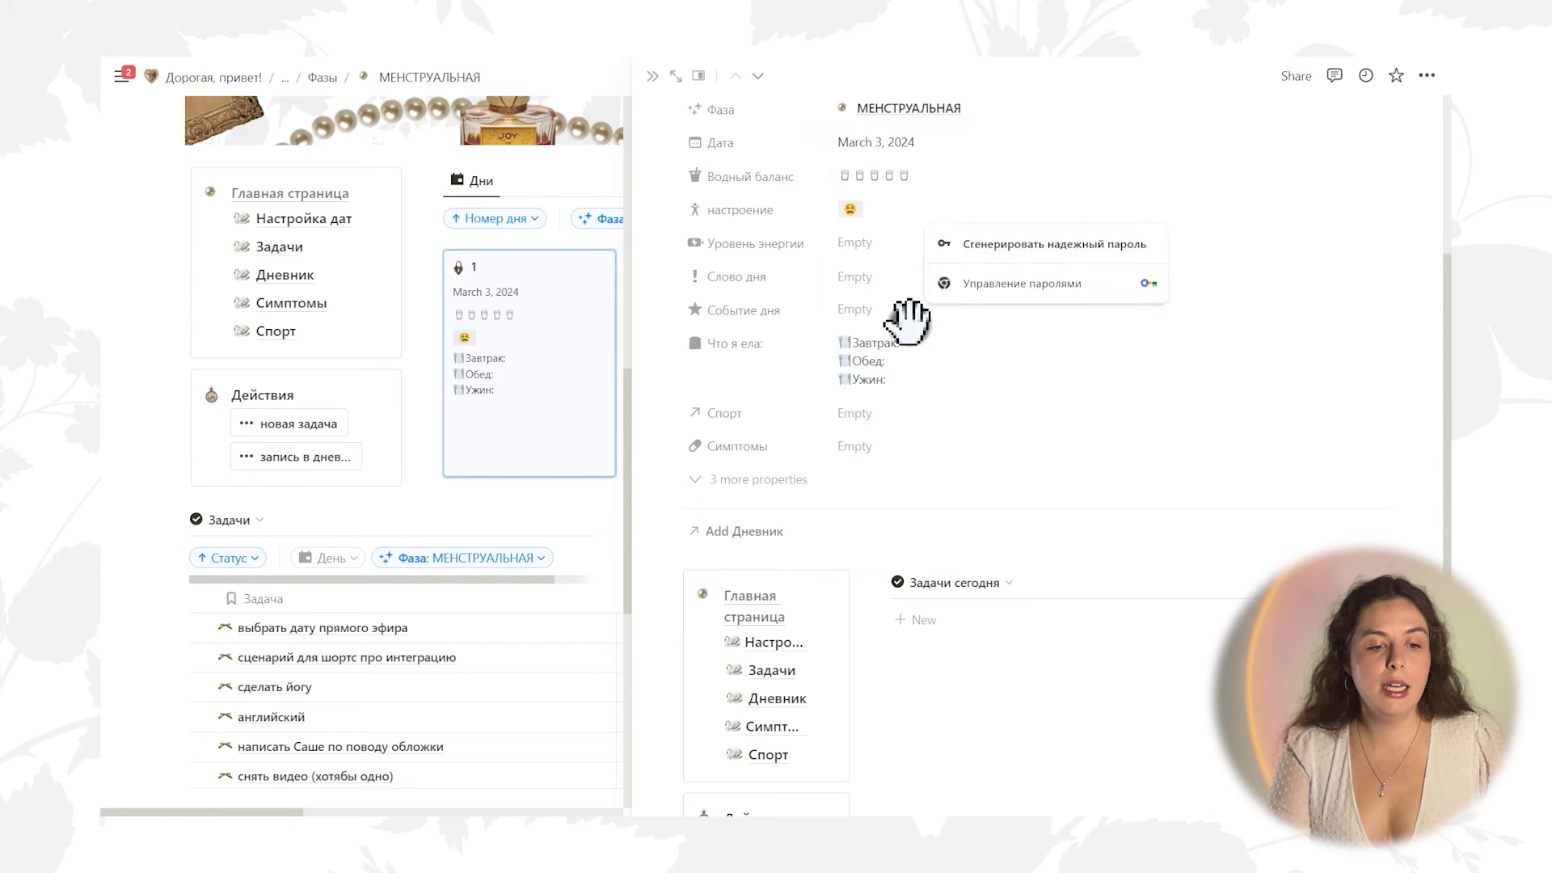
# Set day 1's Уровень энергии to 2 and give its Слово дня a new option, Отдых
pyautogui.click(886, 241)
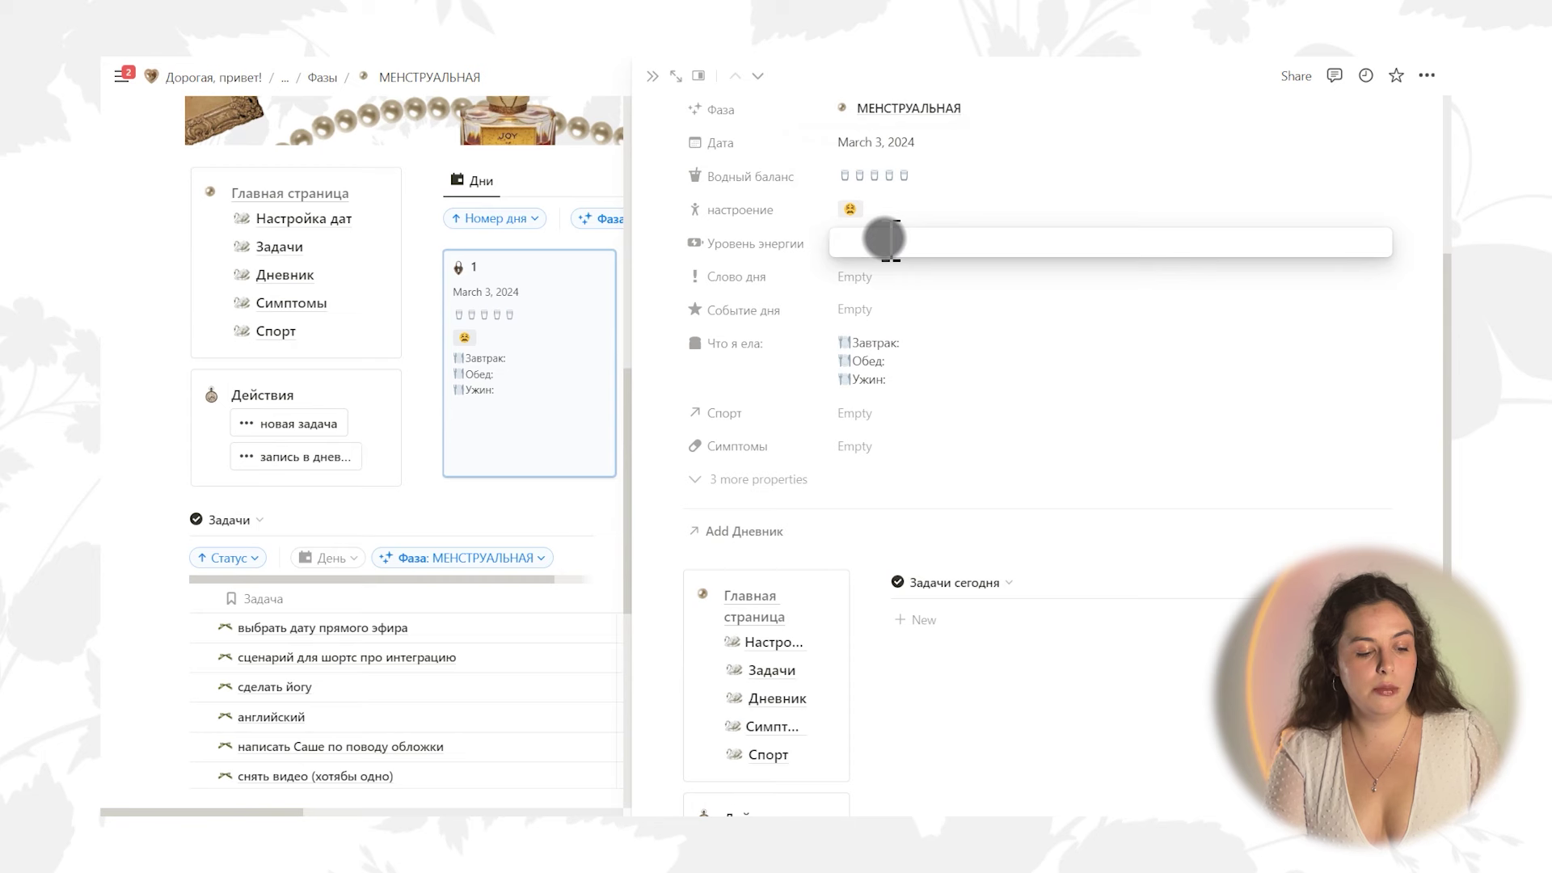
pyautogui.write('2')
pyautogui.press('Return')
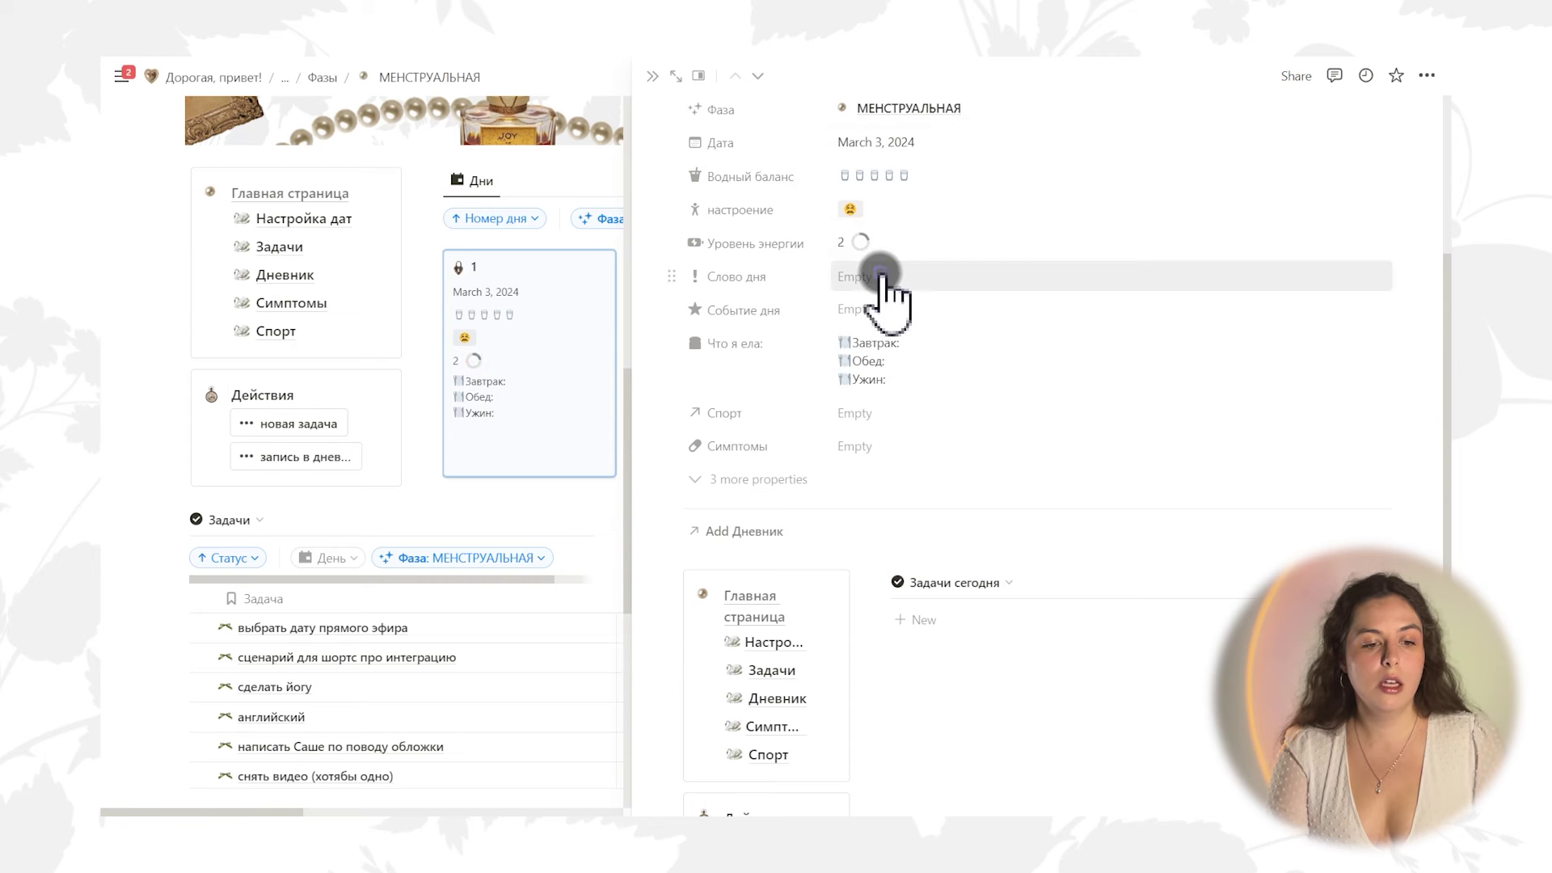
pyautogui.click(884, 277)
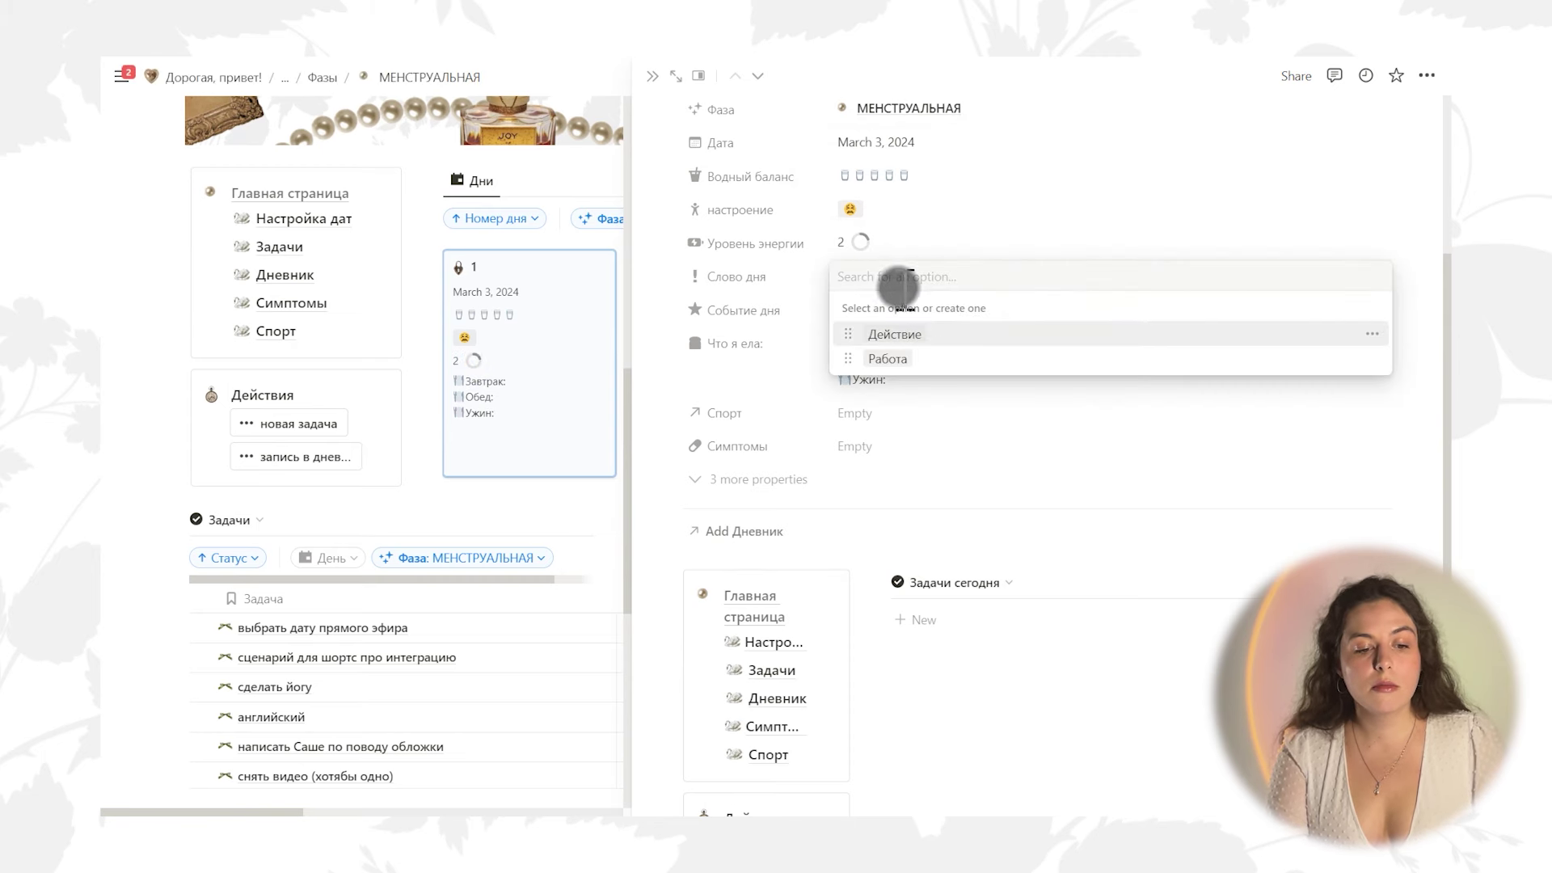
pyautogui.write('Отдых')
pyautogui.press('Return')
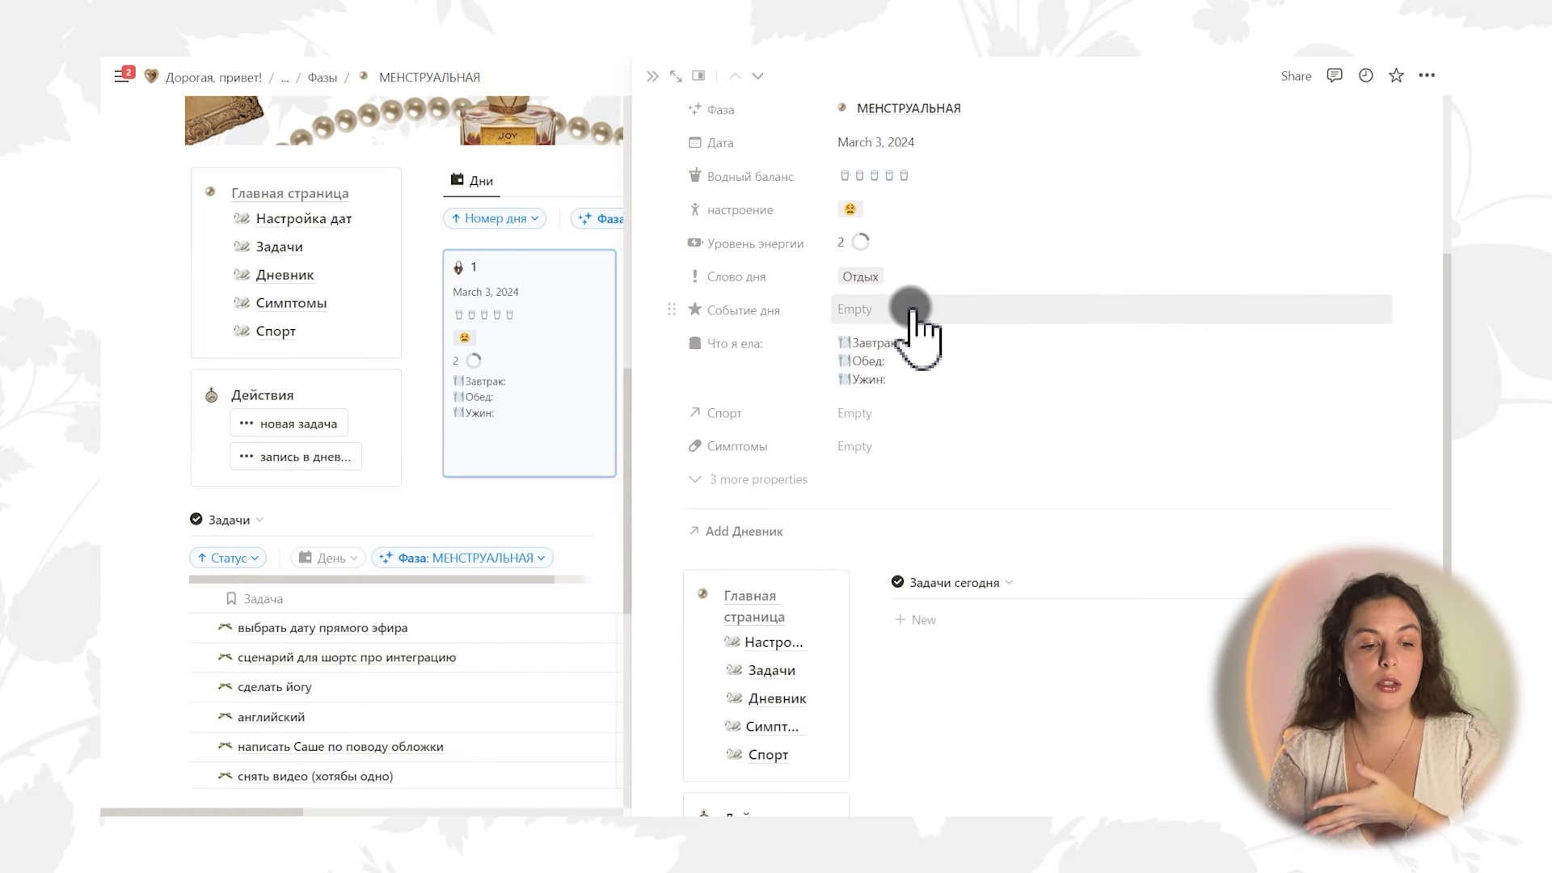
# Enter каша as the Завтрак in day 1's Что я ела property
pyautogui.click(937, 349)
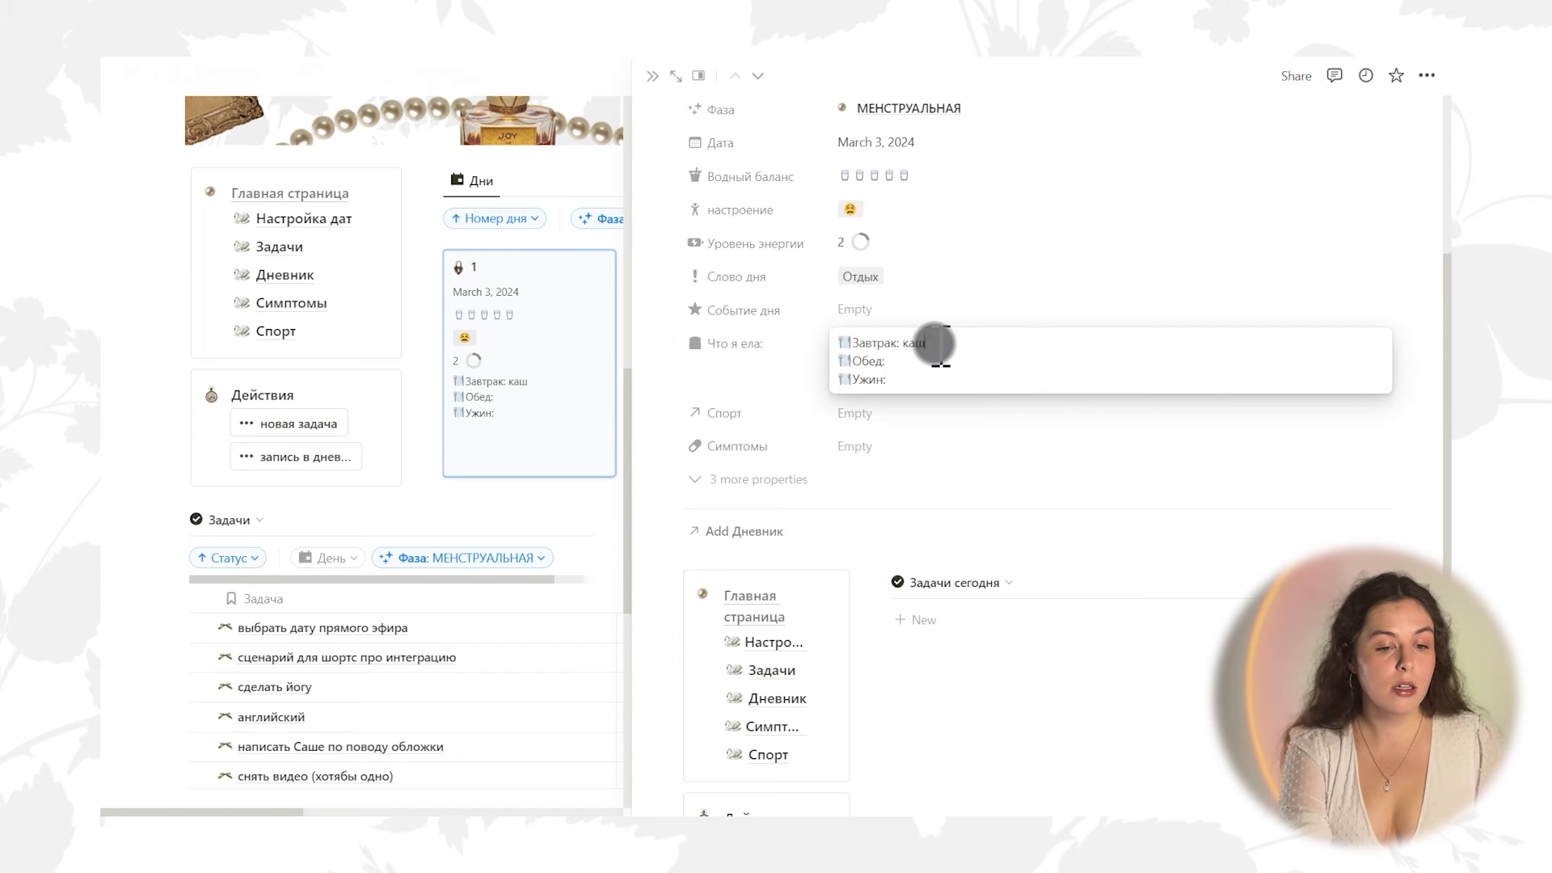
pyautogui.click(973, 364)
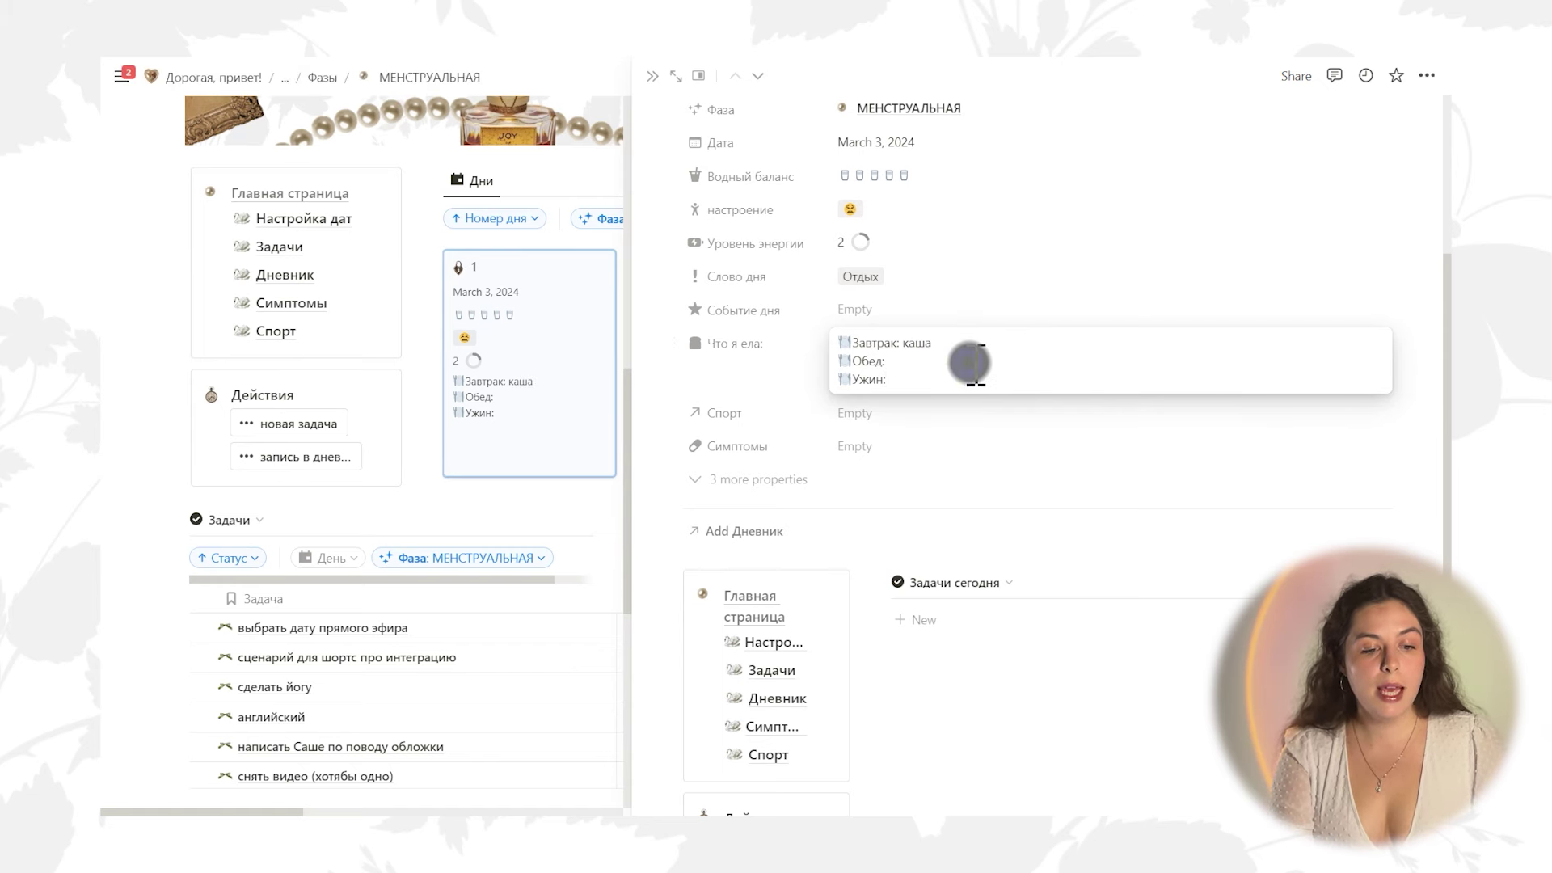
pyautogui.click(928, 410)
# Link Йога as day 1's Спорт, and link Тяга к еде and Боль в спине as its Симптомы
pyautogui.click(885, 413)
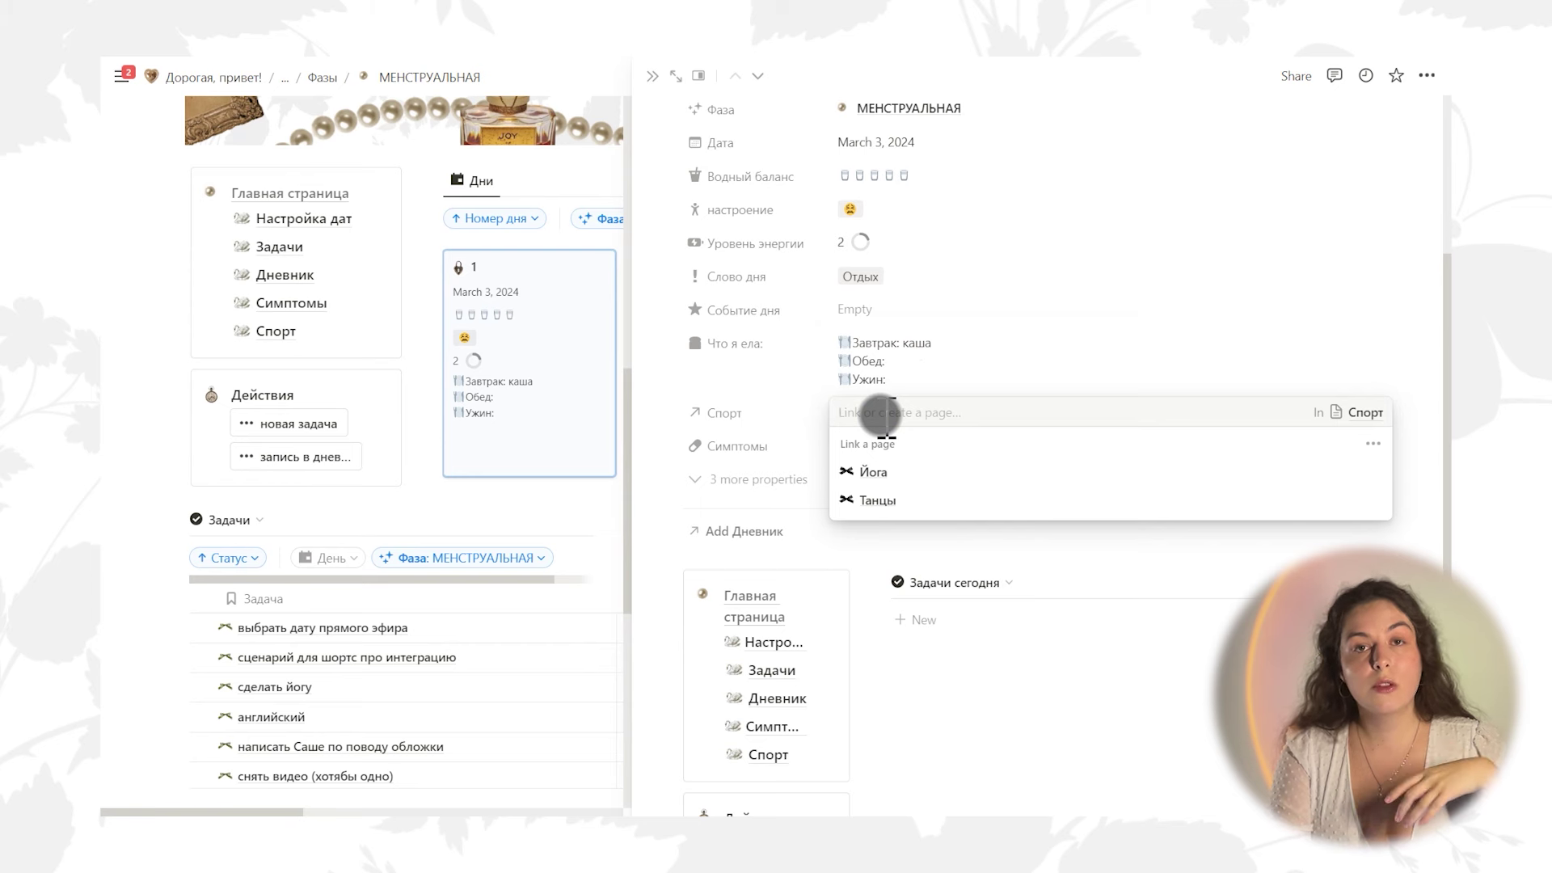
pyautogui.click(871, 471)
pyautogui.click(1084, 335)
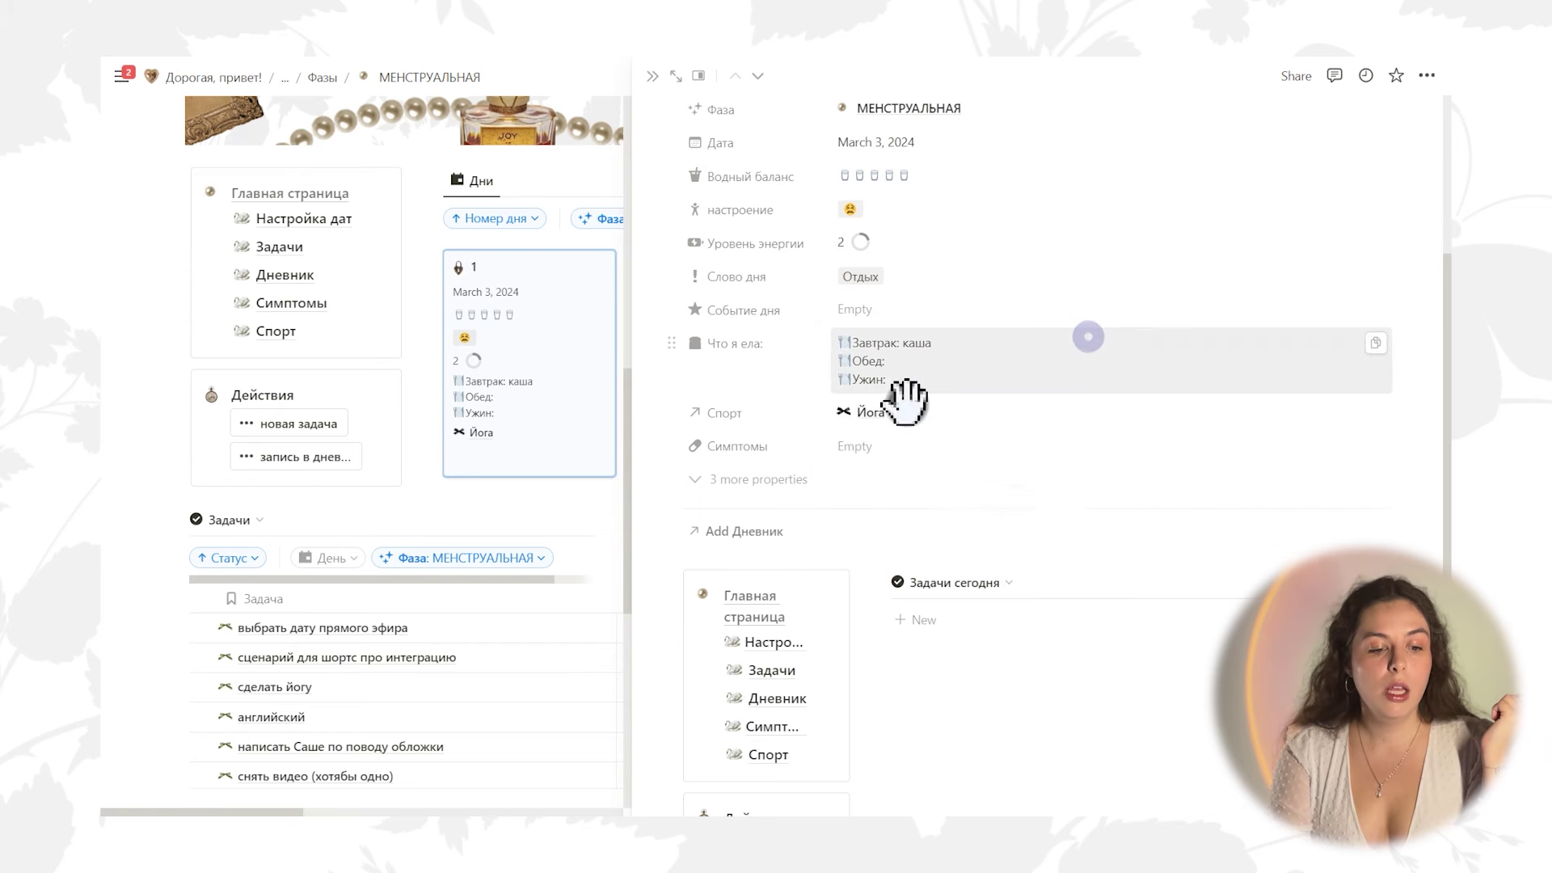
pyautogui.click(907, 446)
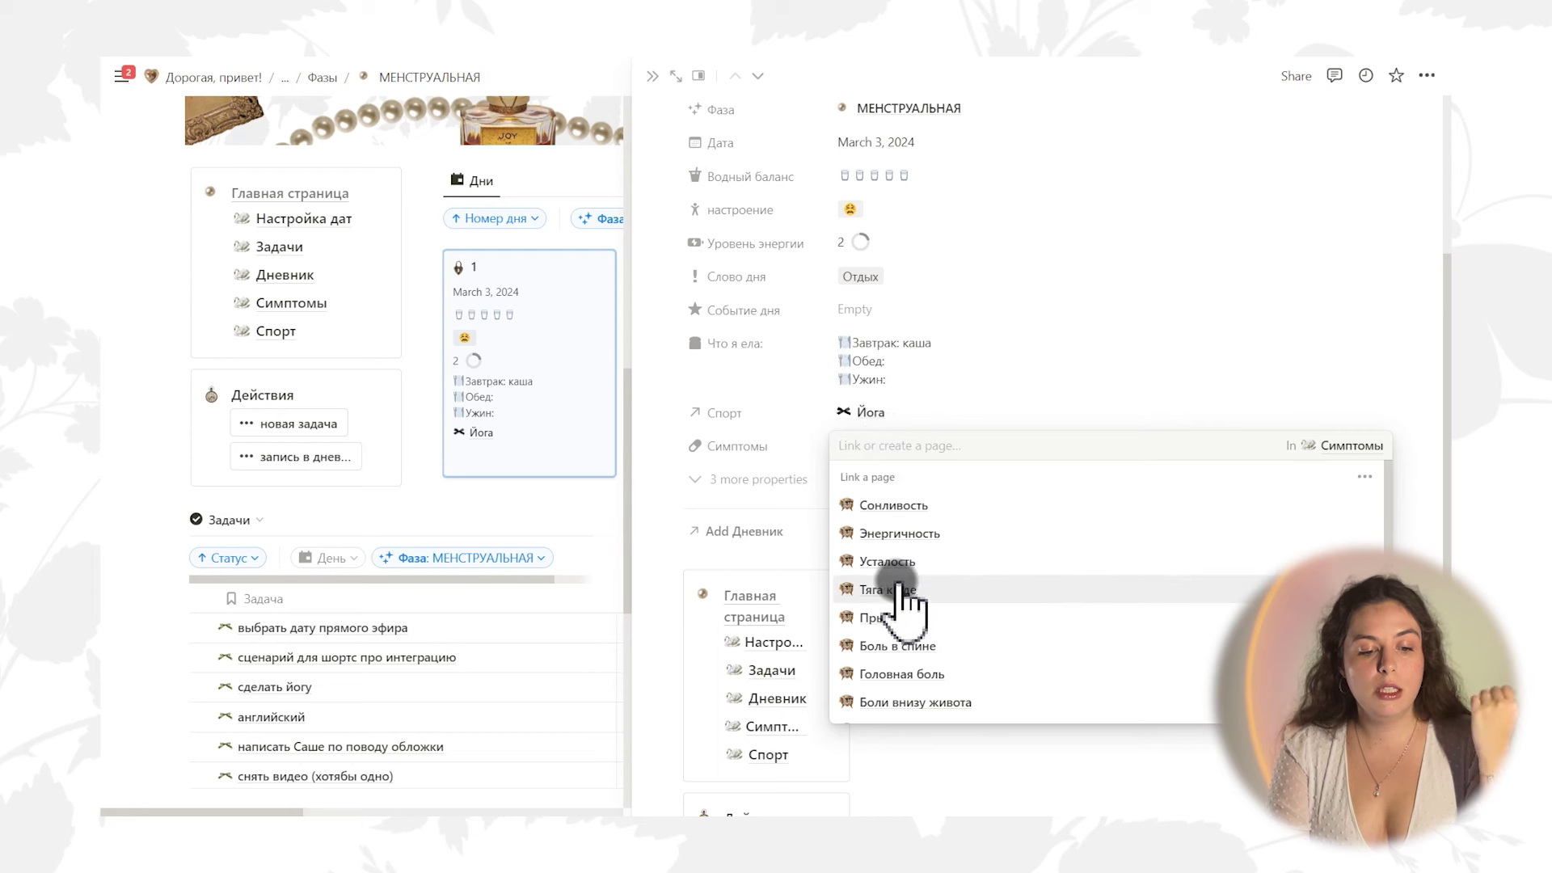
pyautogui.click(899, 590)
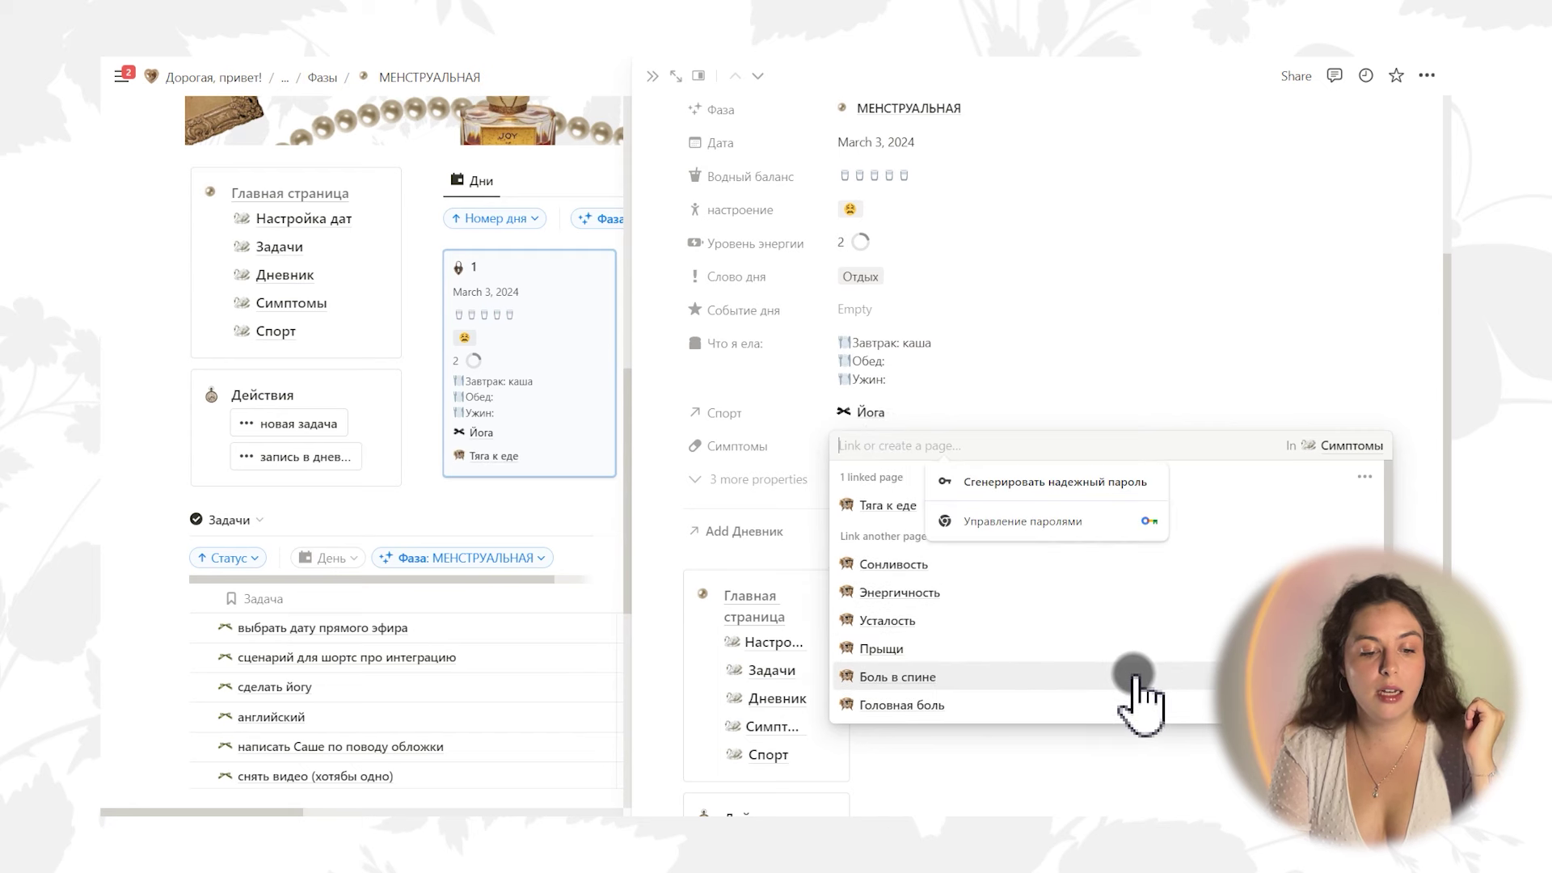
pyautogui.click(1134, 675)
pyautogui.click(1139, 377)
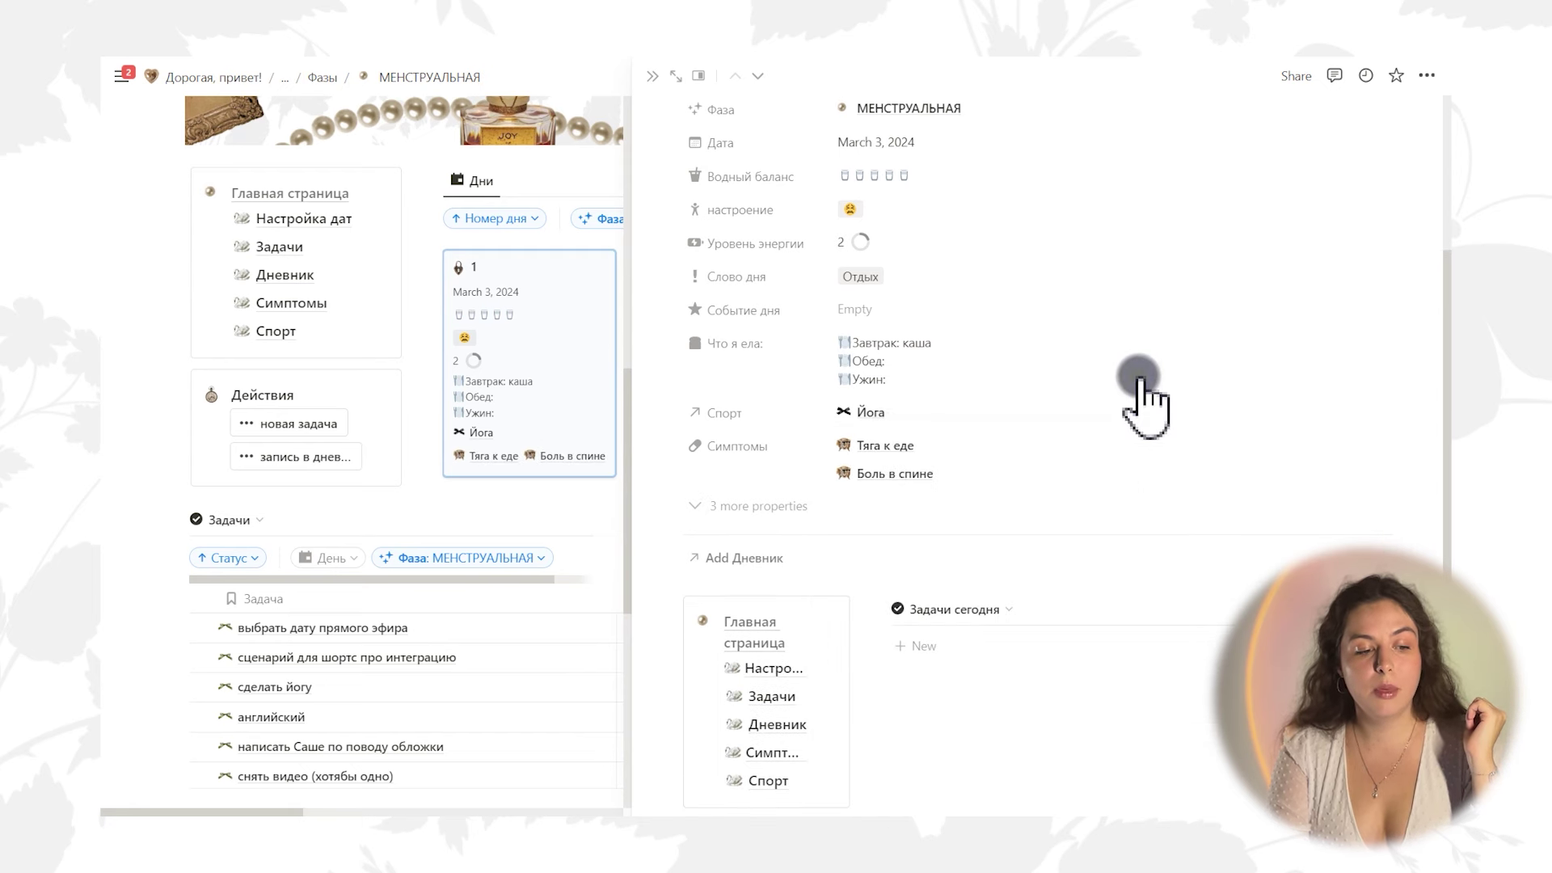
# Add a task named Поспать to the Задачи сегодня list on the day 1 page
pyautogui.scroll(-3, 1127, 400)
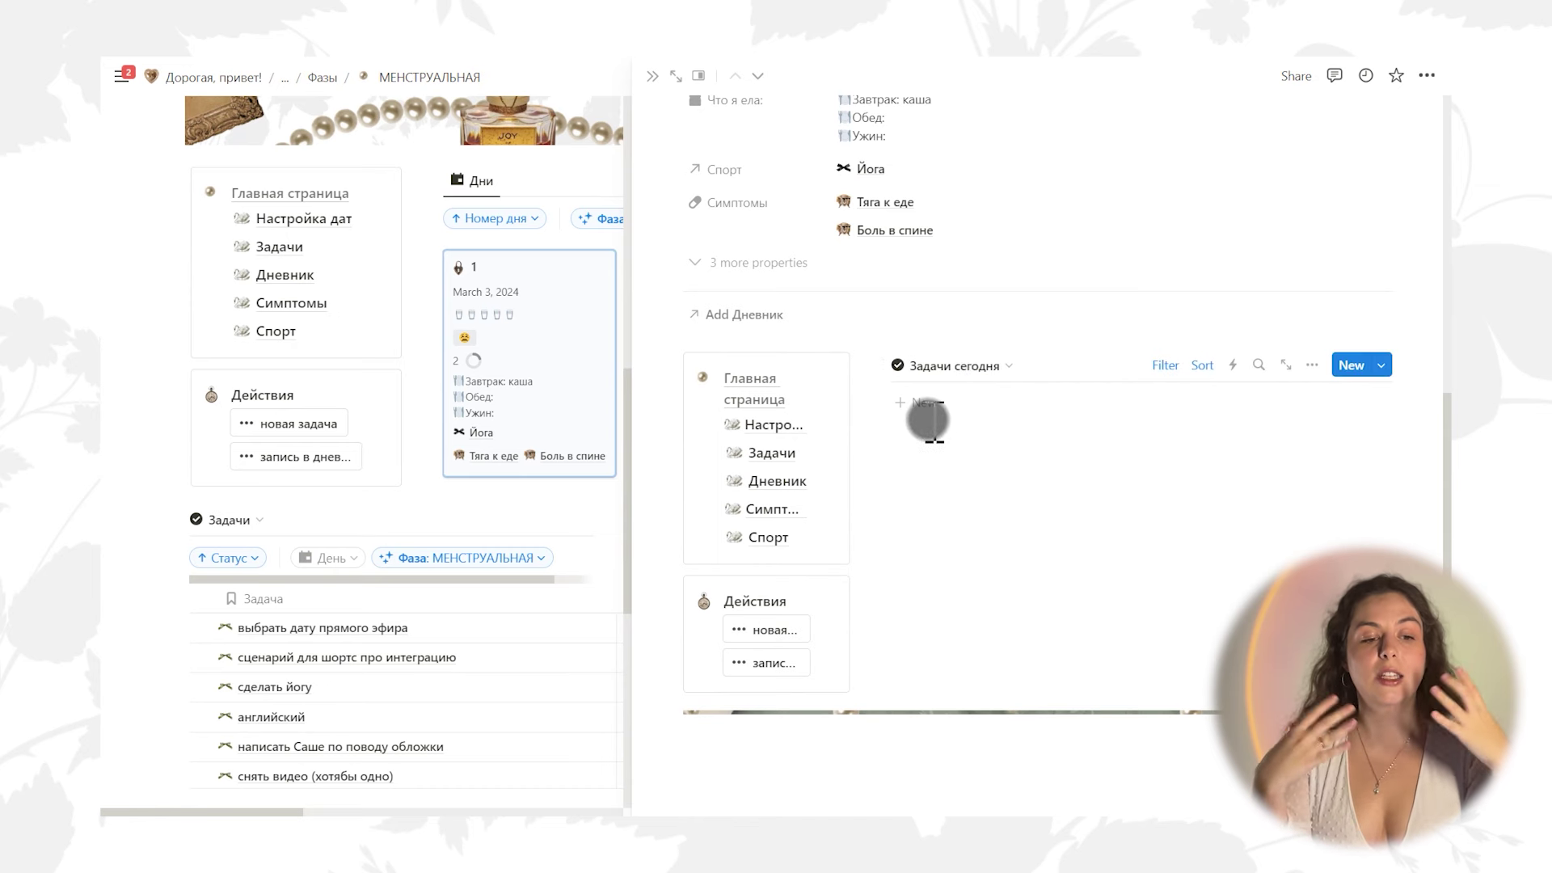
pyautogui.scroll(5, 938, 416)
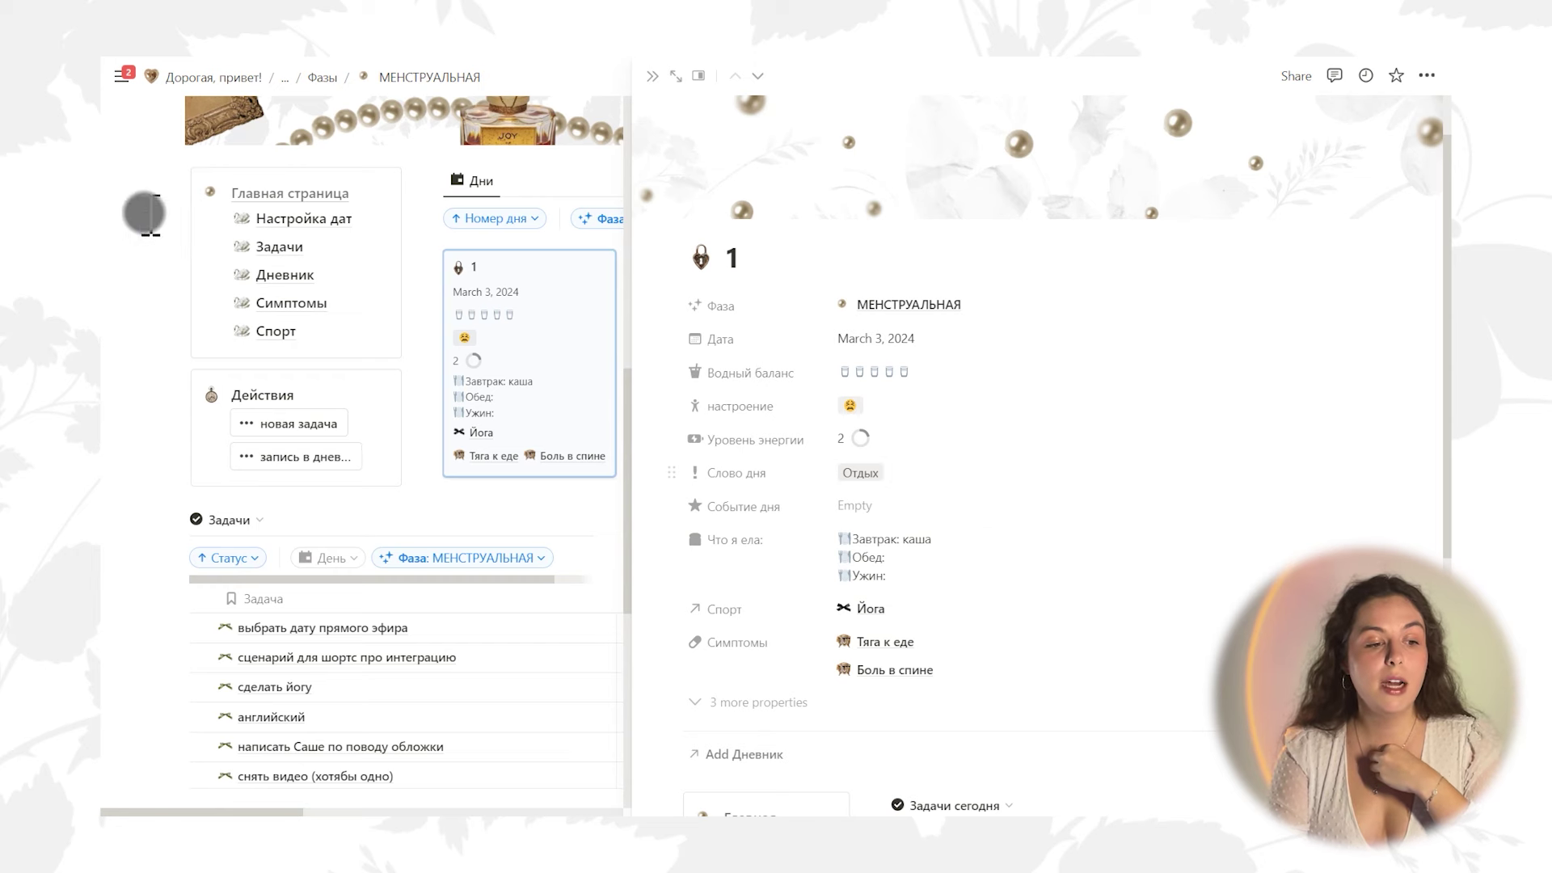
pyautogui.scroll(5, 429, 388)
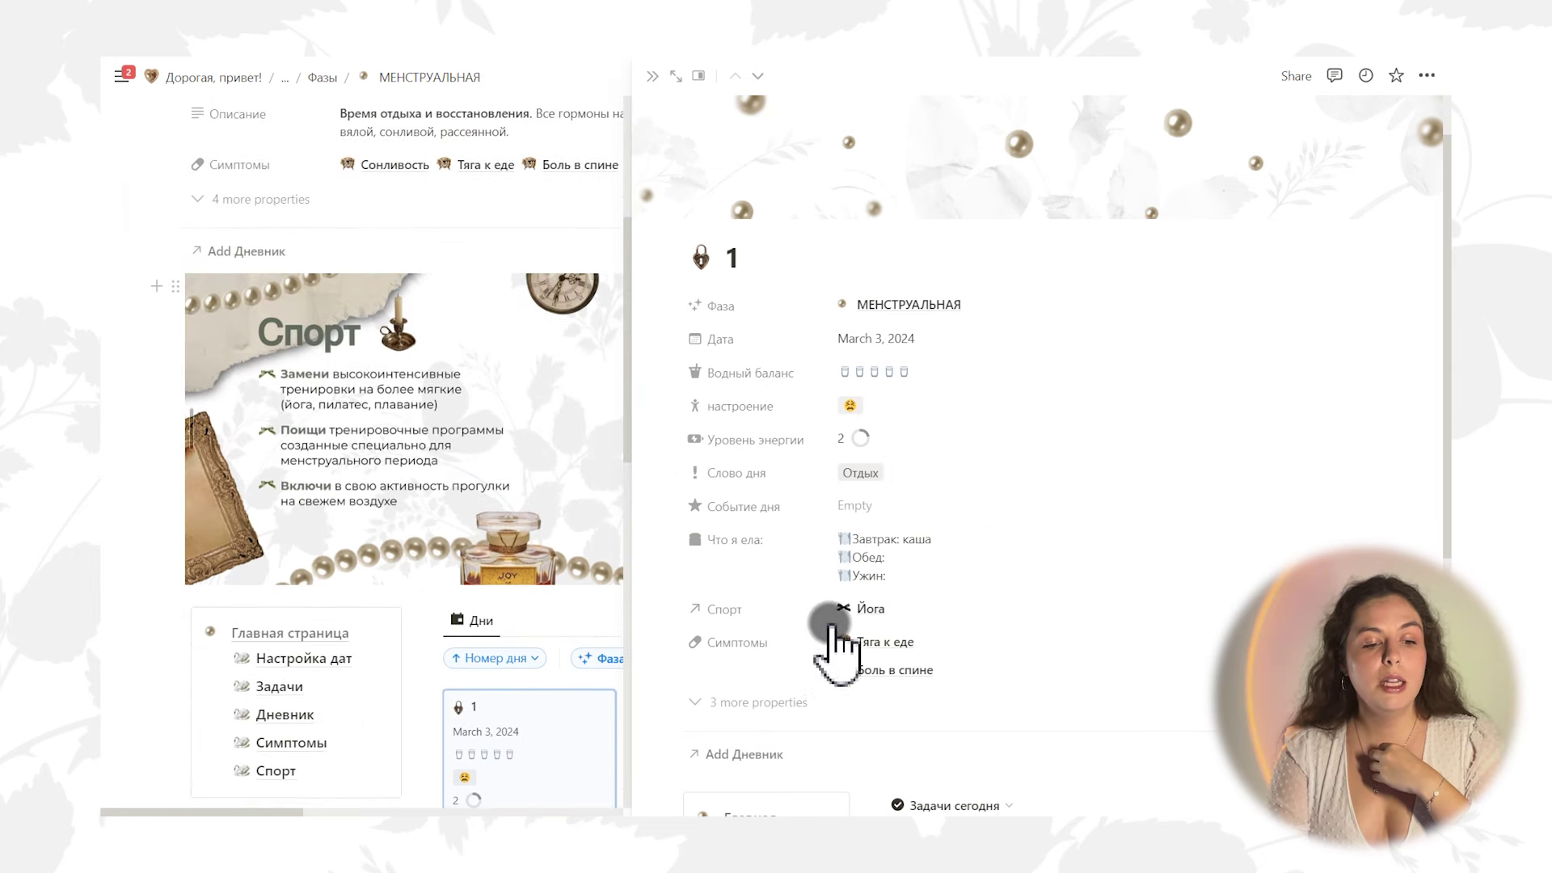
pyautogui.scroll(-5, 1066, 517)
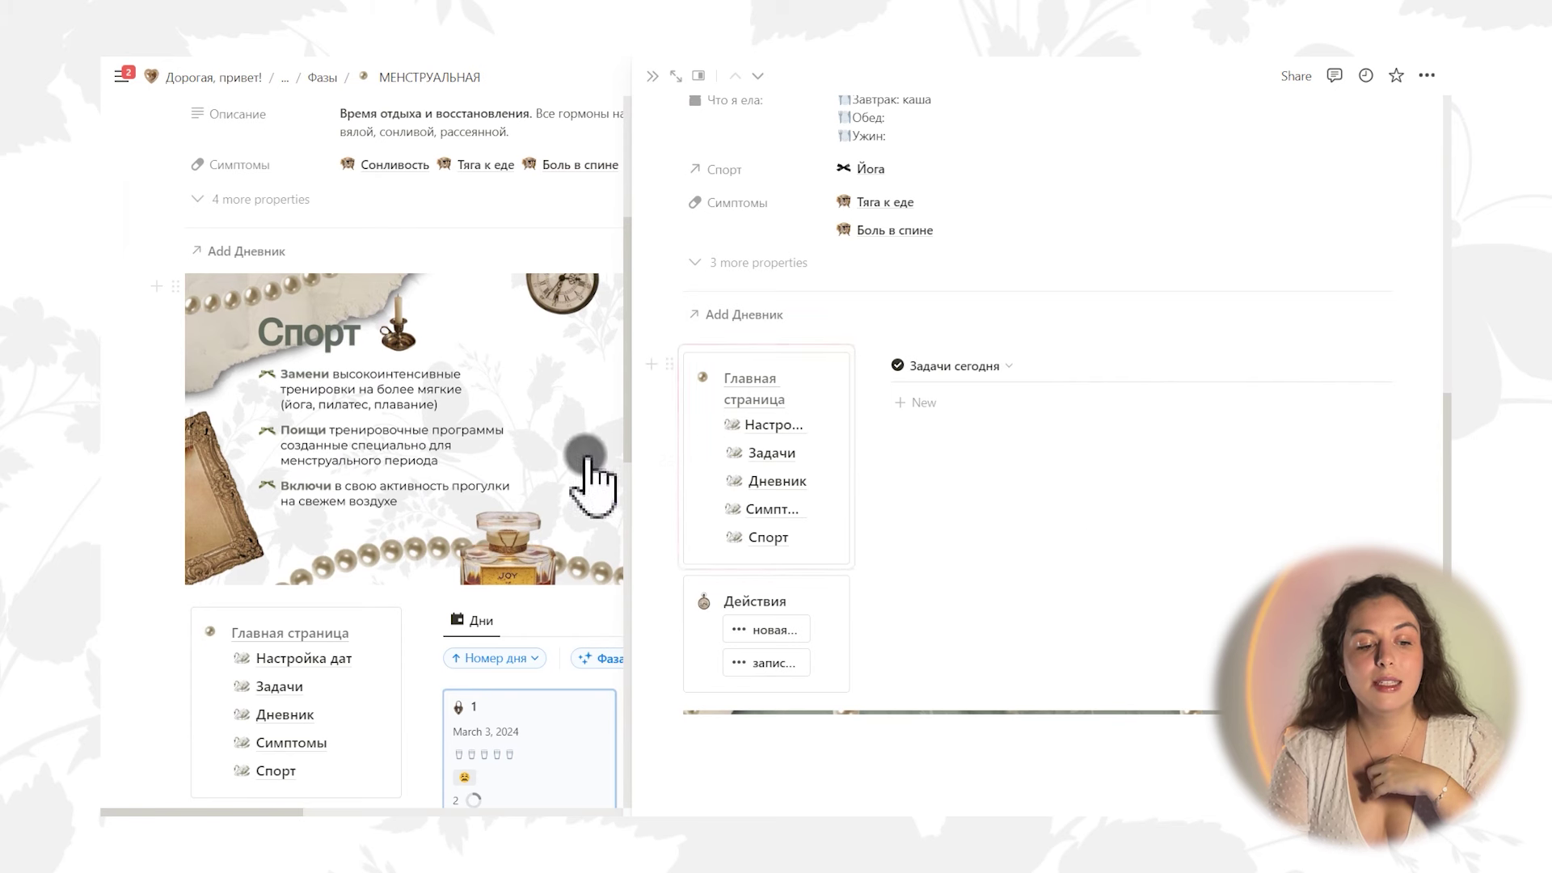
pyautogui.click(921, 403)
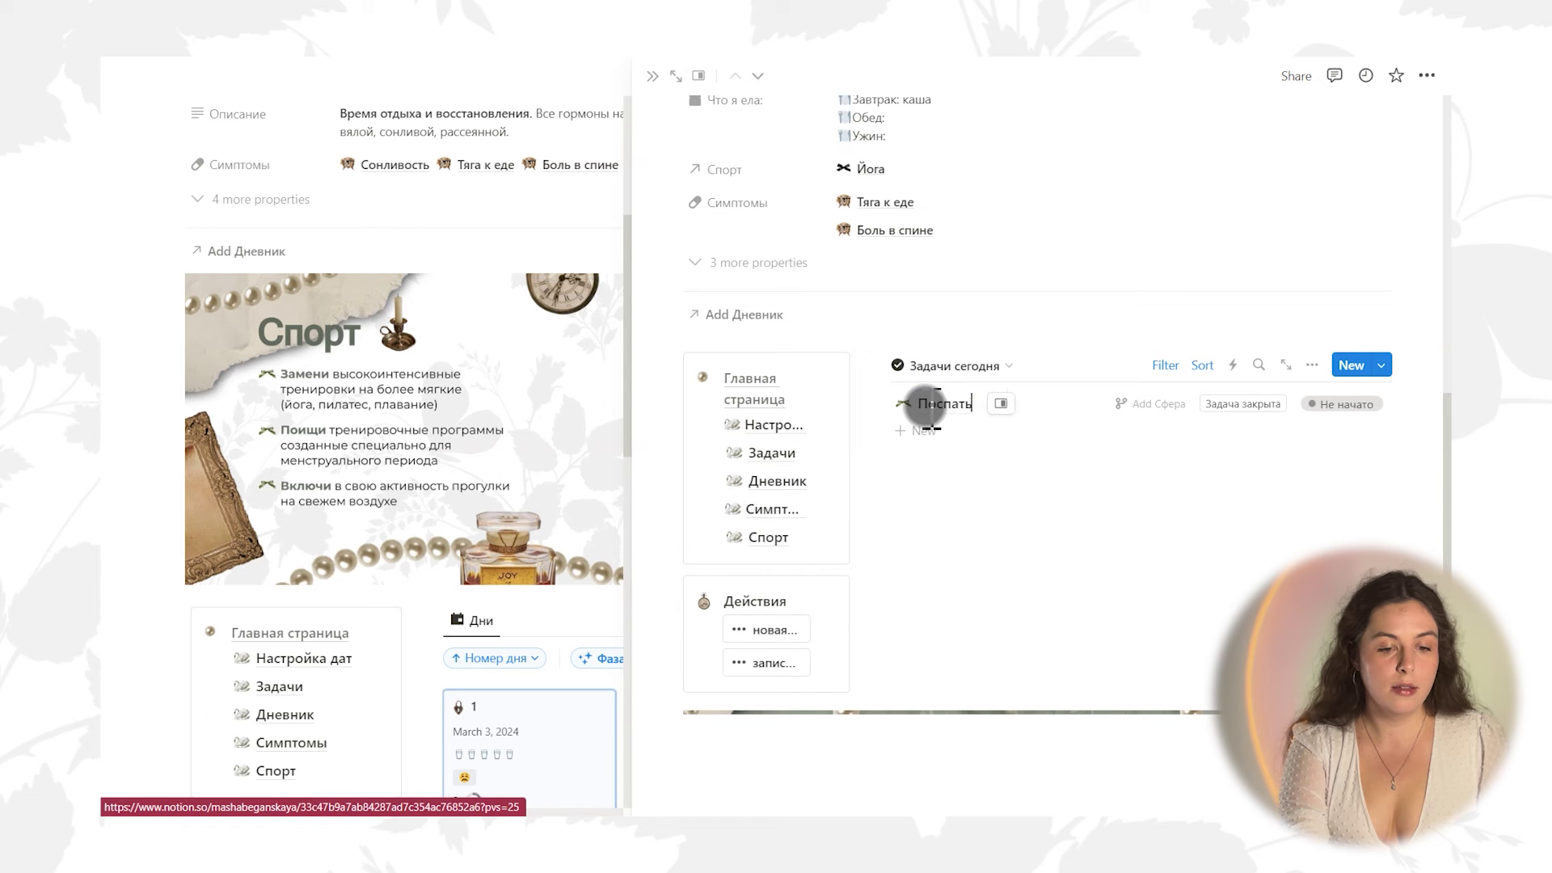
pyautogui.click(1050, 526)
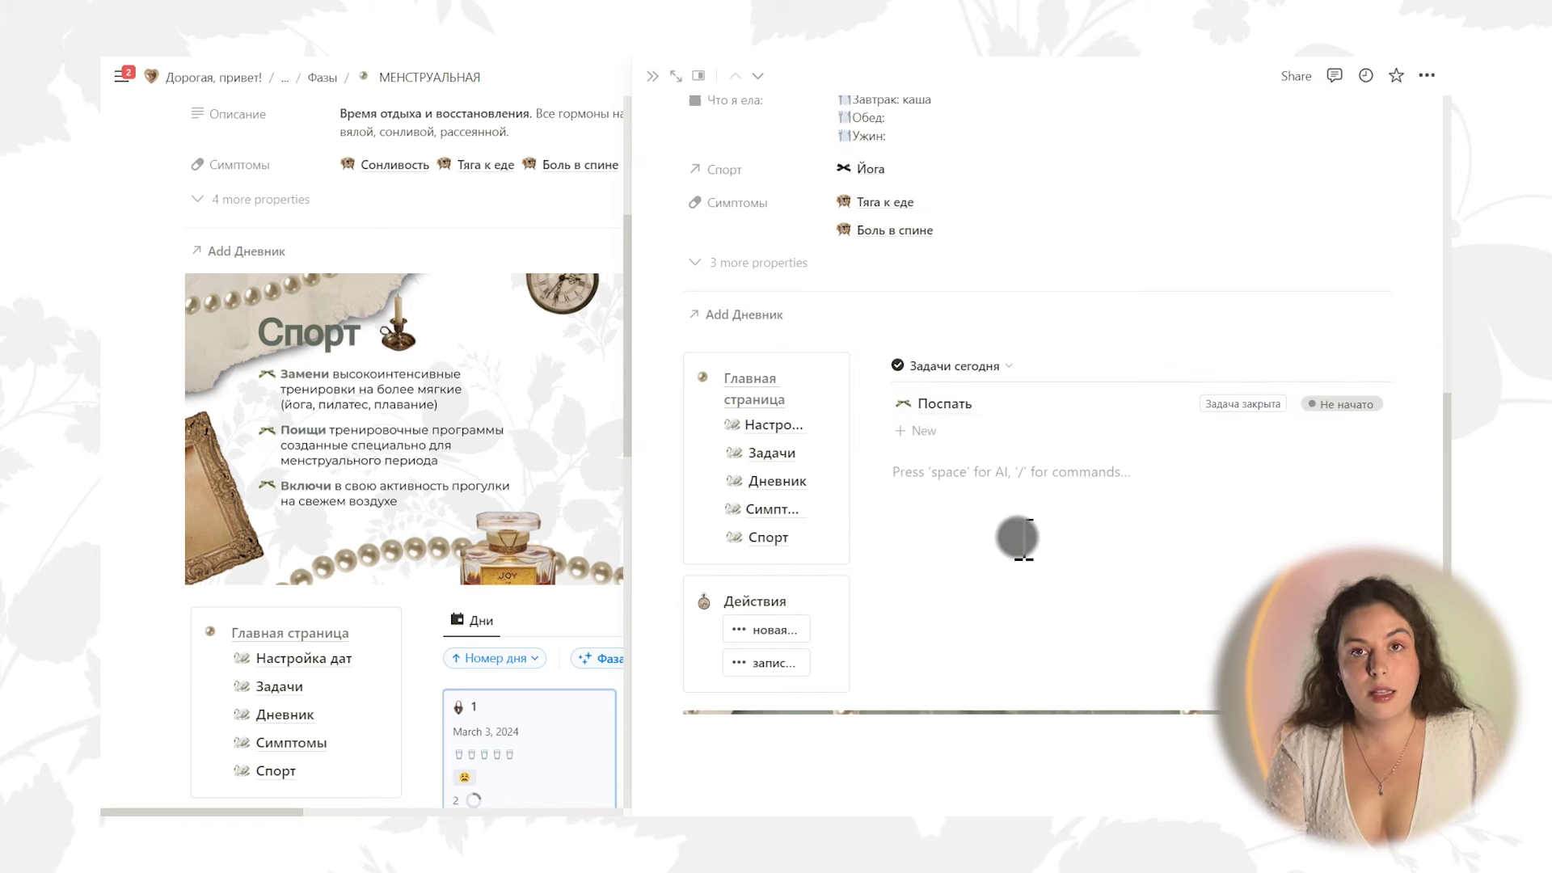
# Close the day 1 card, then set Поспать's Сфера to отдых and mark it completed in the phase page's task table
pyautogui.click(648, 79)
pyautogui.scroll(-6, 632, 346)
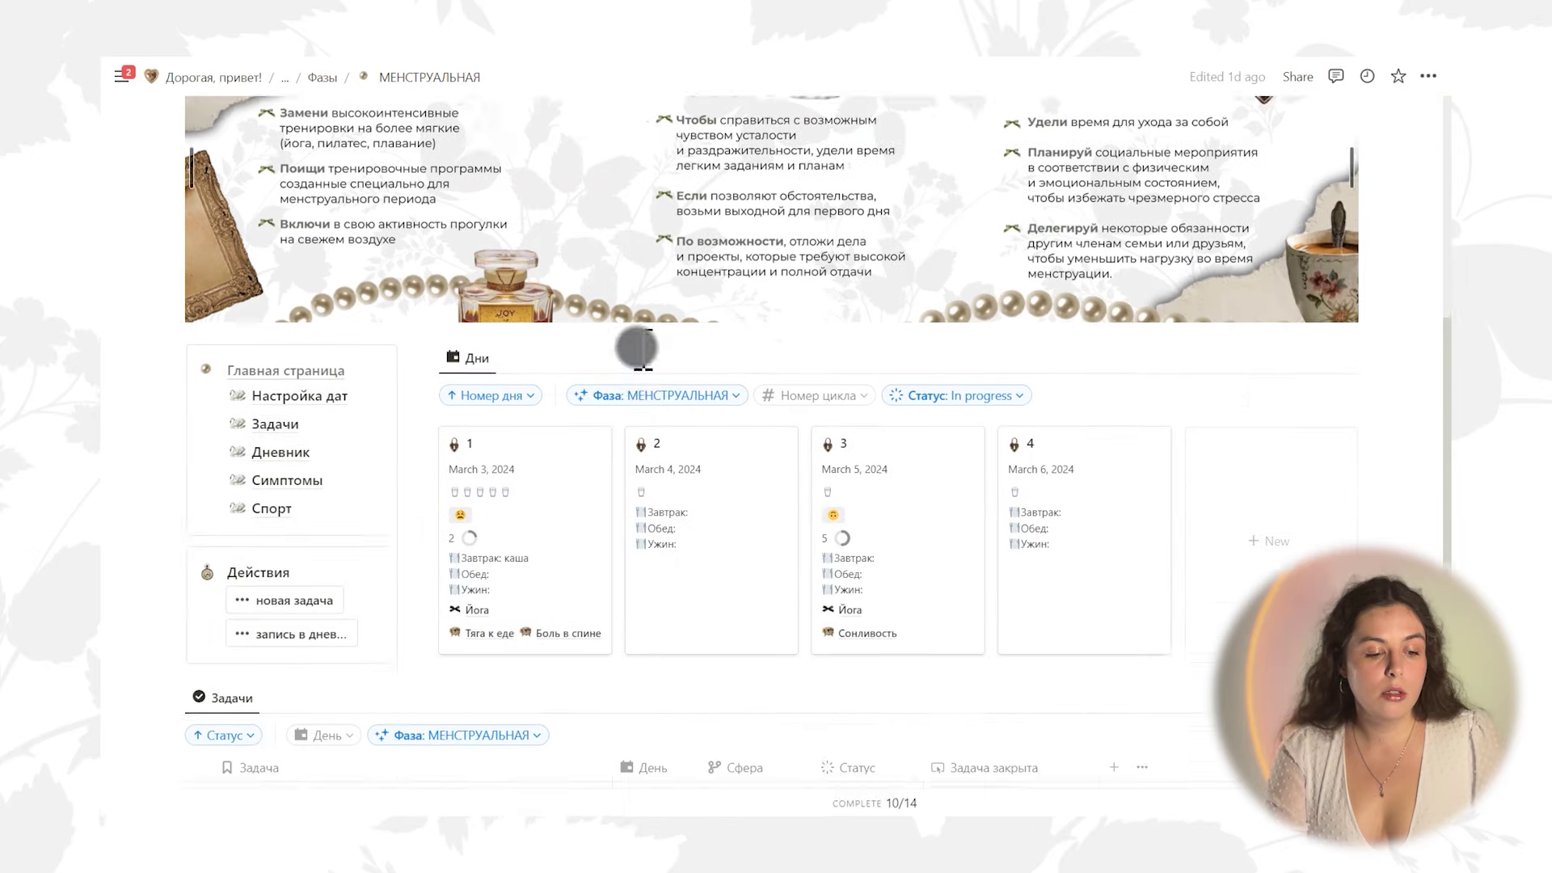
pyautogui.scroll(-1, 602, 339)
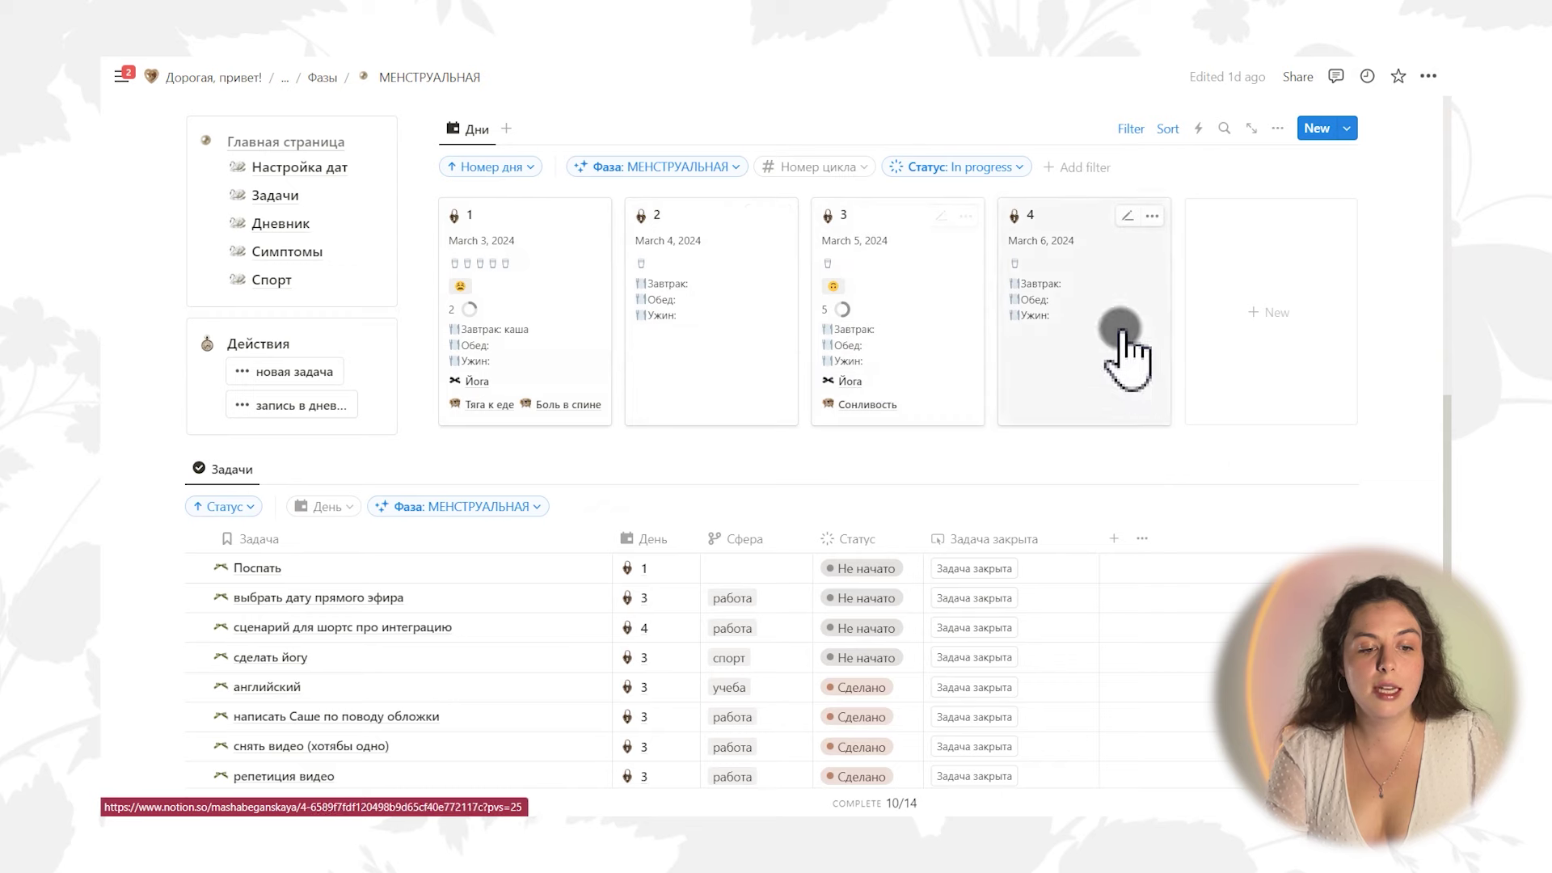
pyautogui.scroll(-4, 856, 363)
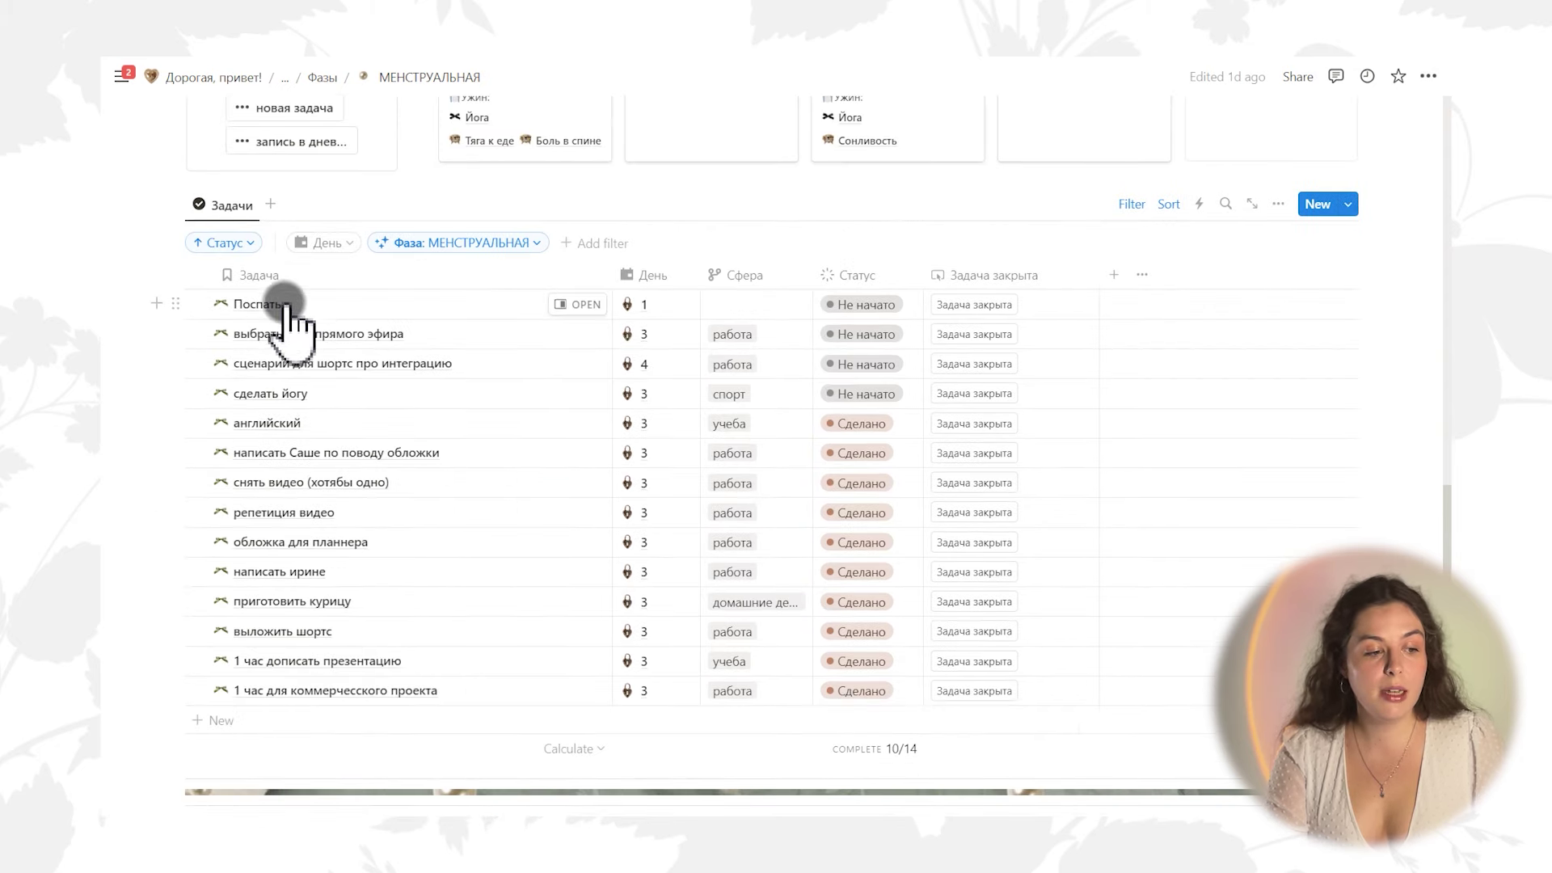
pyautogui.click(754, 307)
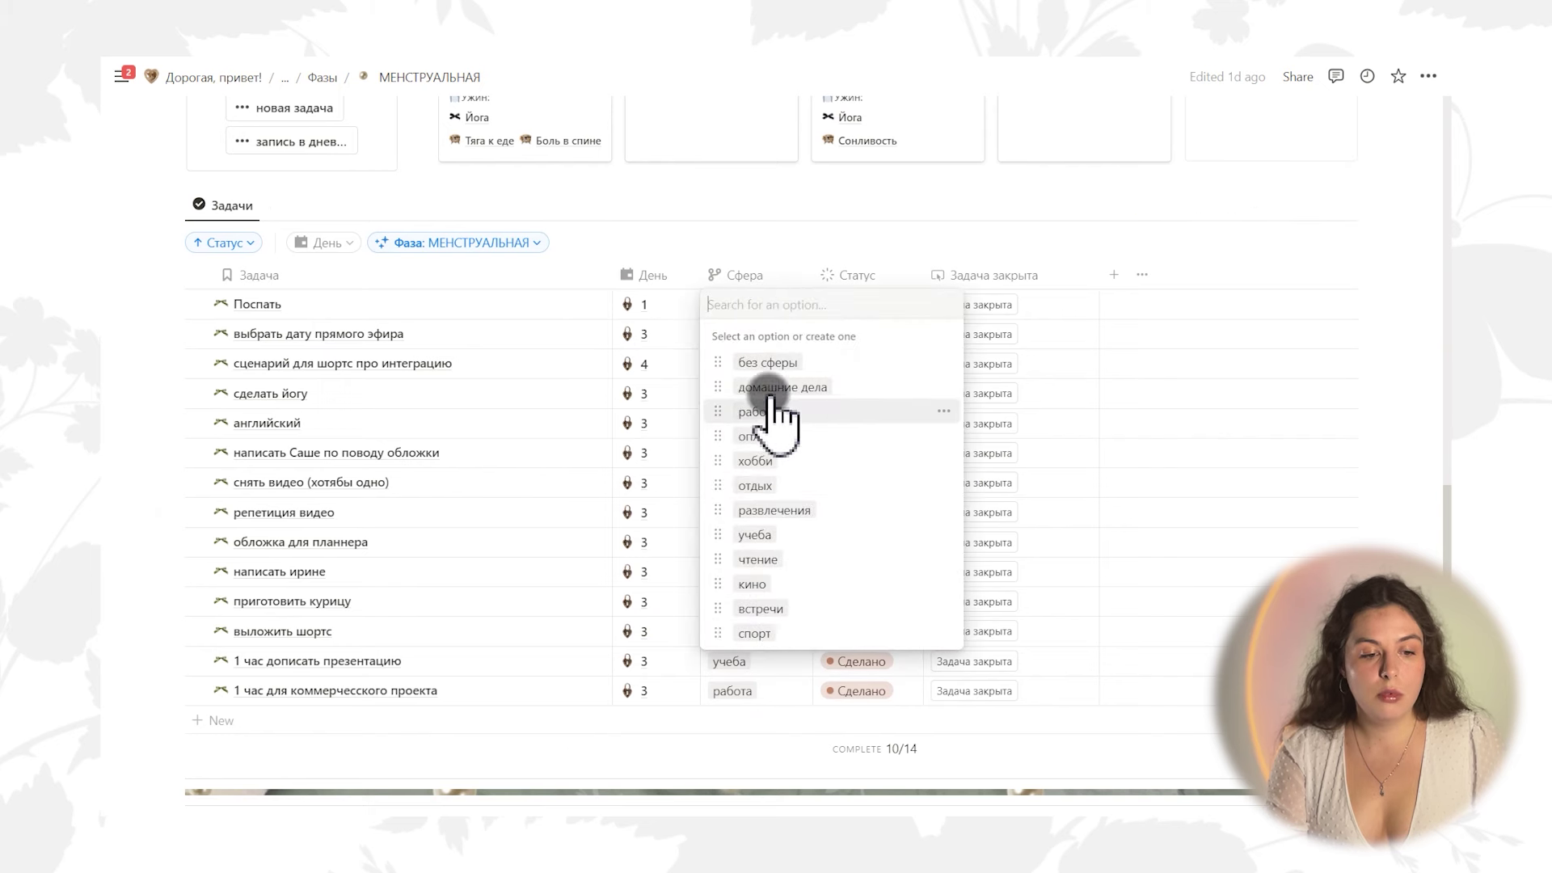
pyautogui.click(757, 485)
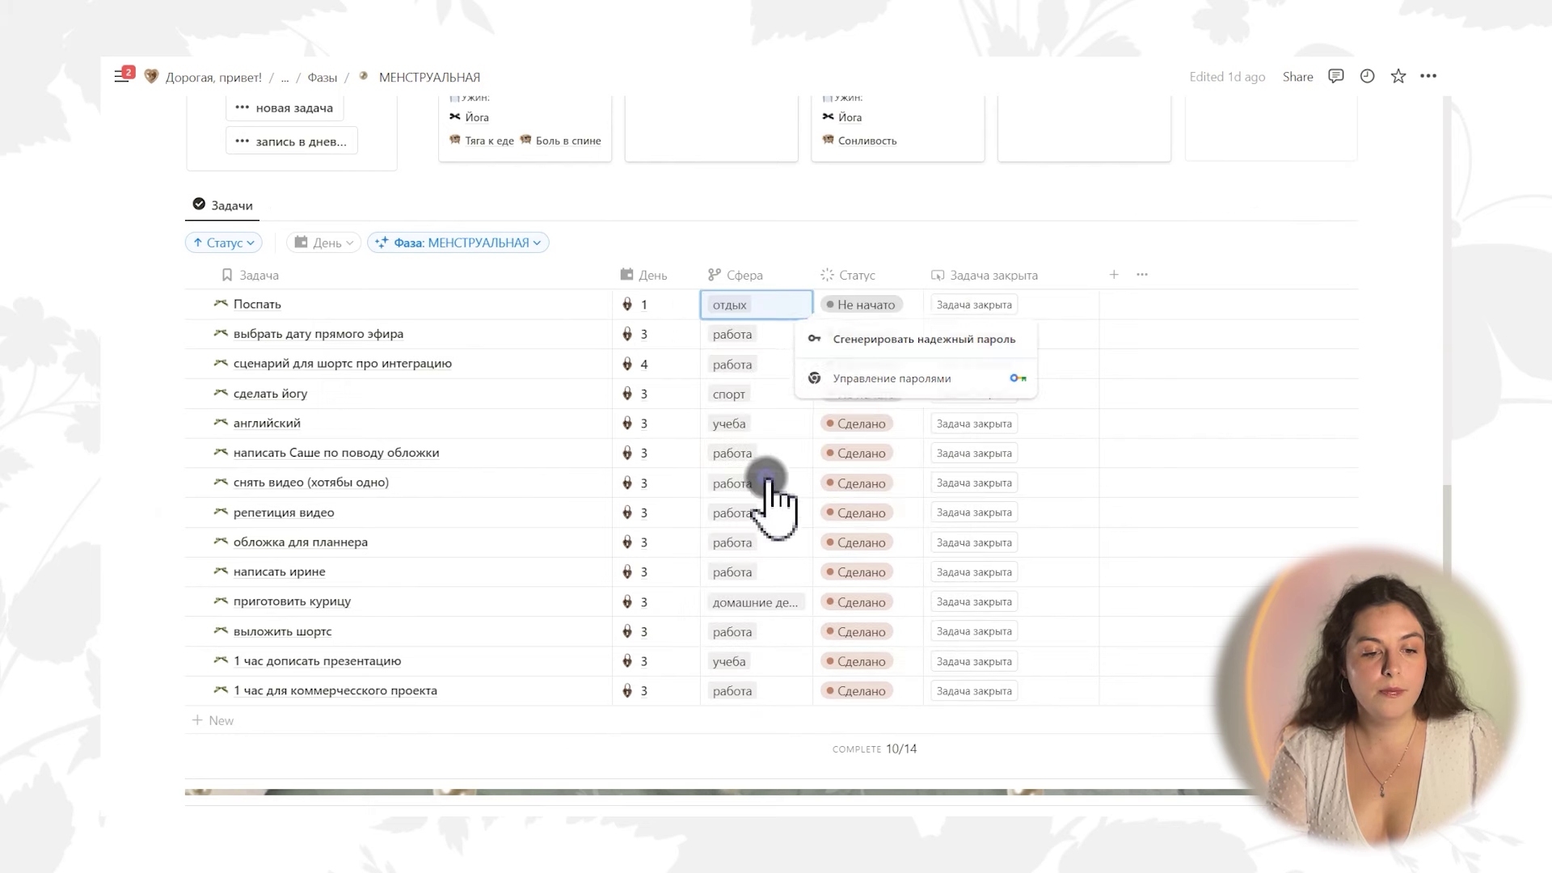
pyautogui.click(978, 304)
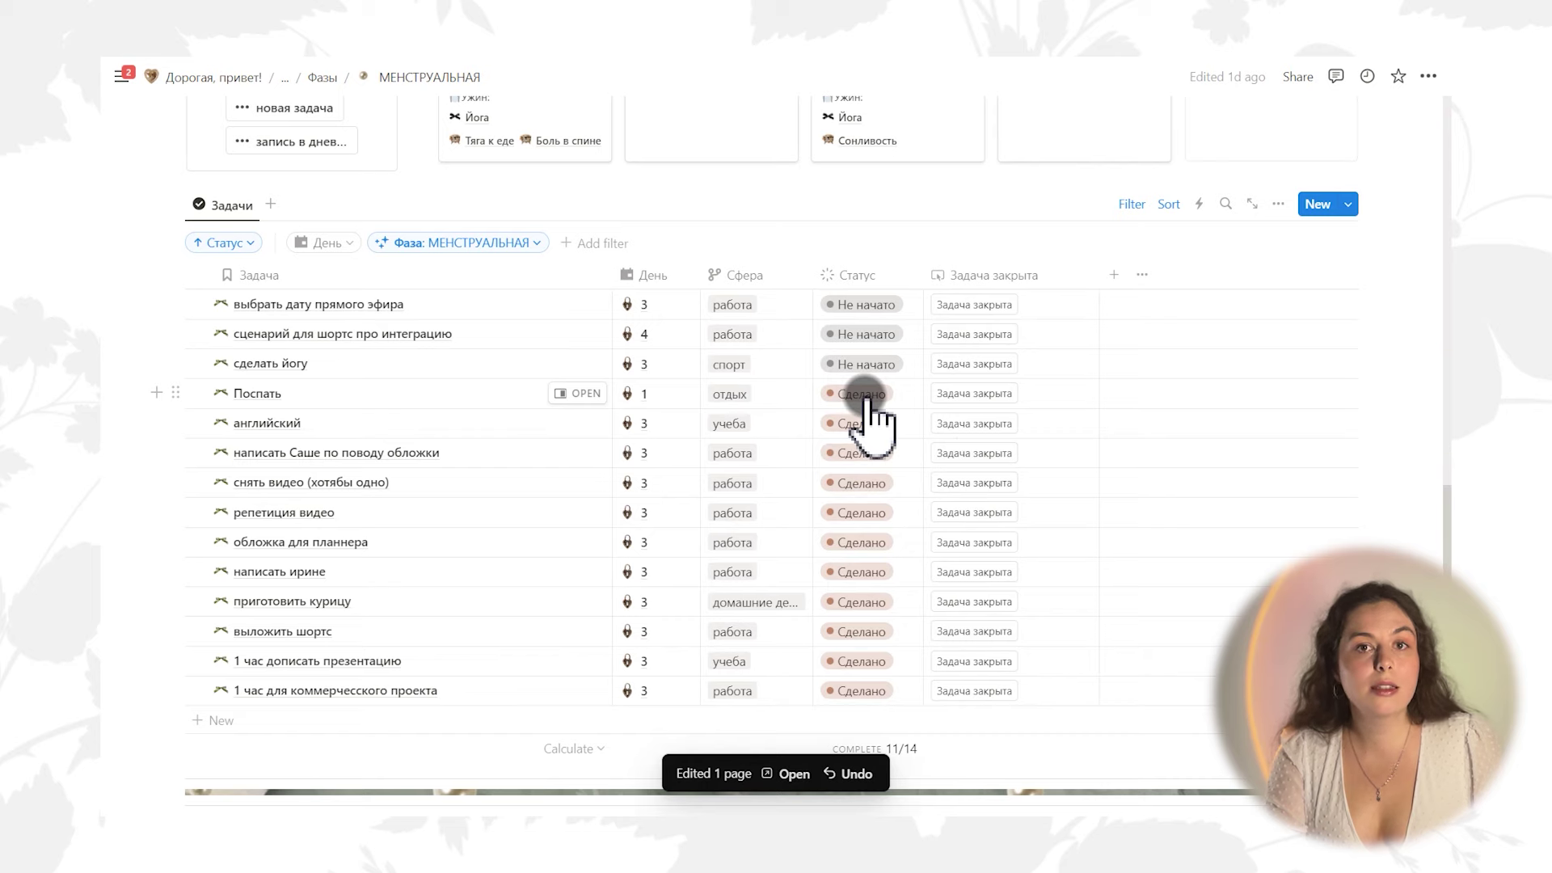
# Return to the Cycle Planner for Girls page through Фазы and open the day 3 card shown under Сегодня
pyautogui.scroll(10, 871, 408)
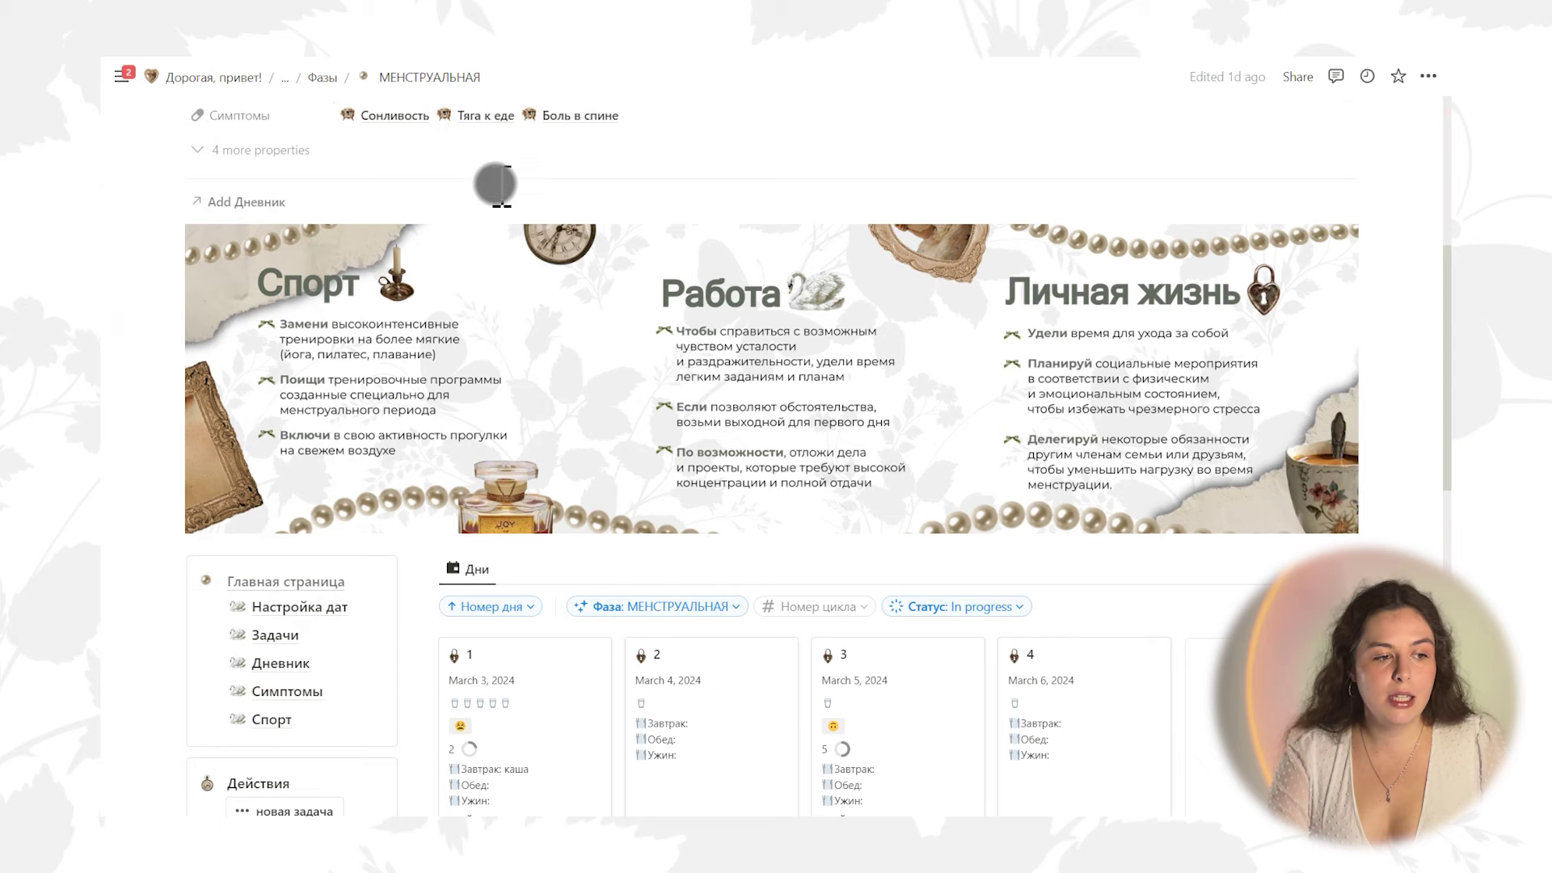
pyautogui.scroll(2, 497, 184)
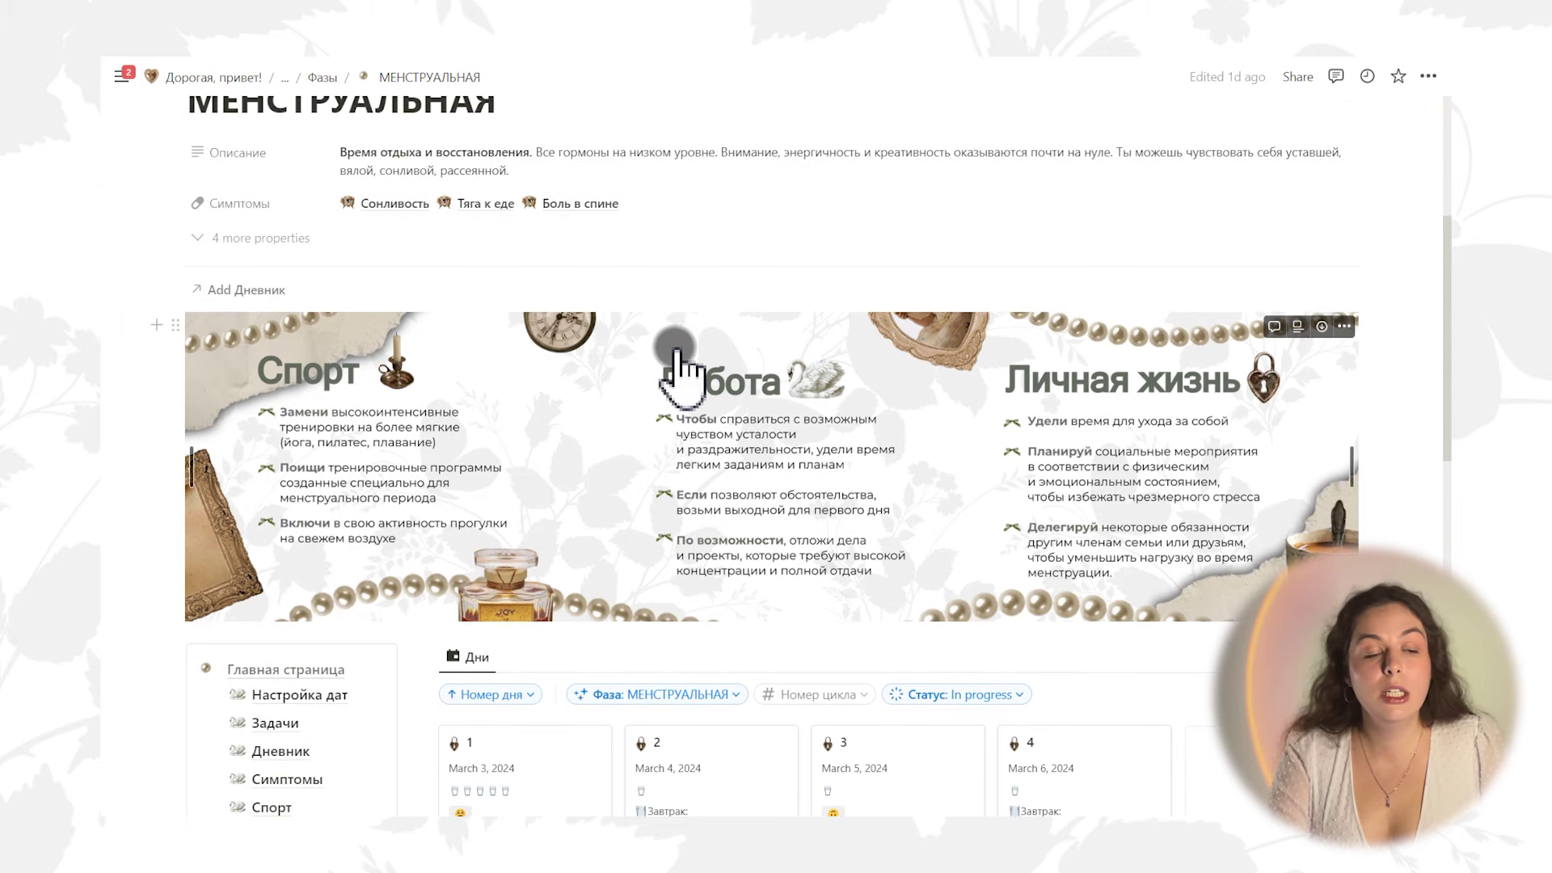
pyautogui.scroll(3, 676, 355)
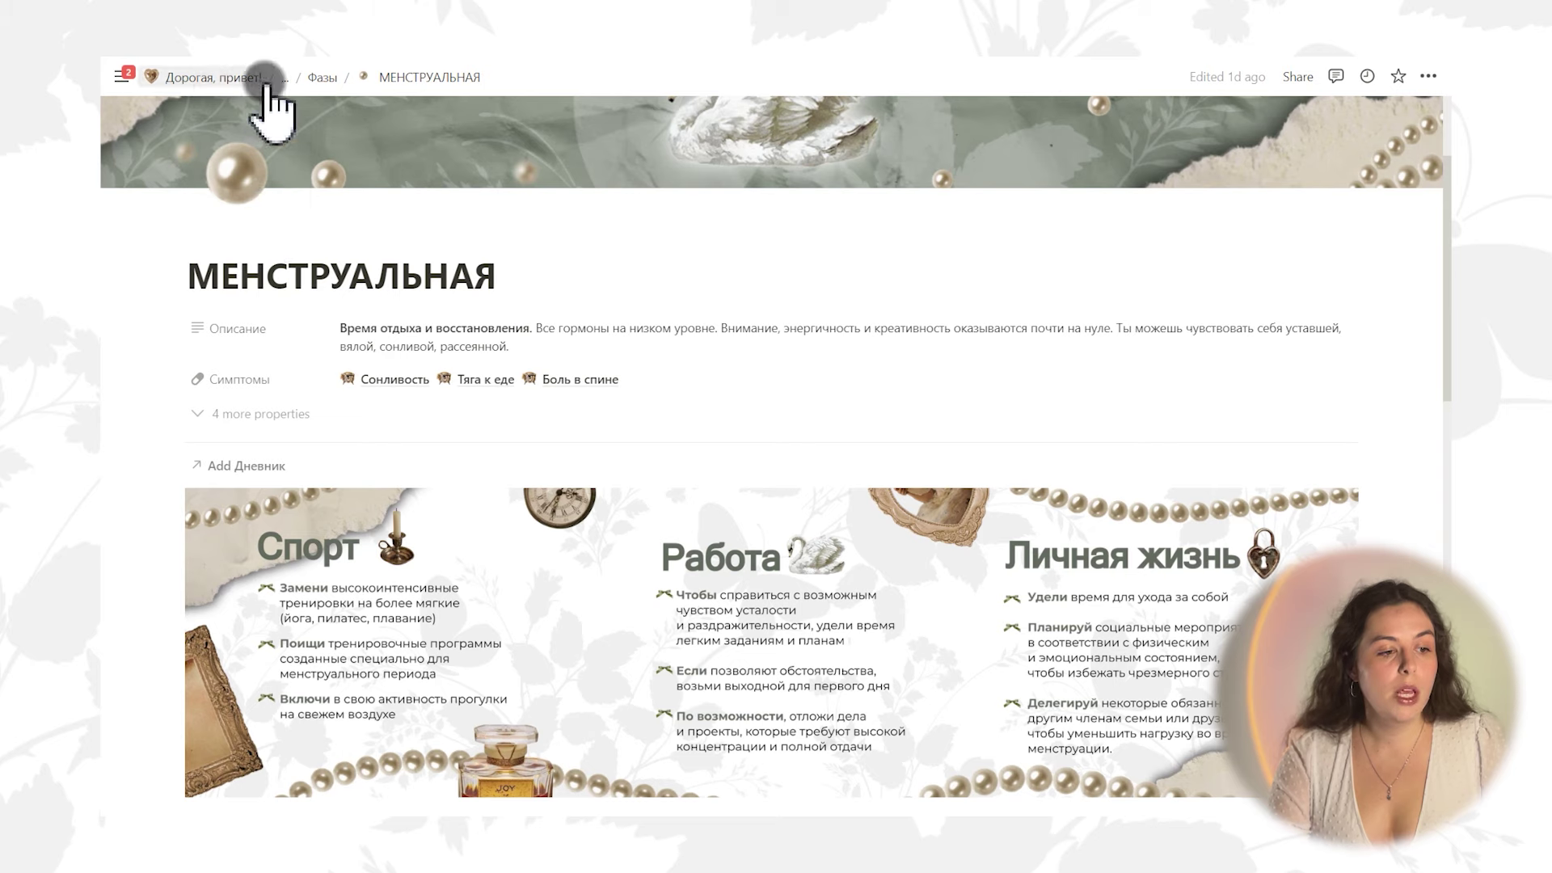
pyautogui.click(319, 78)
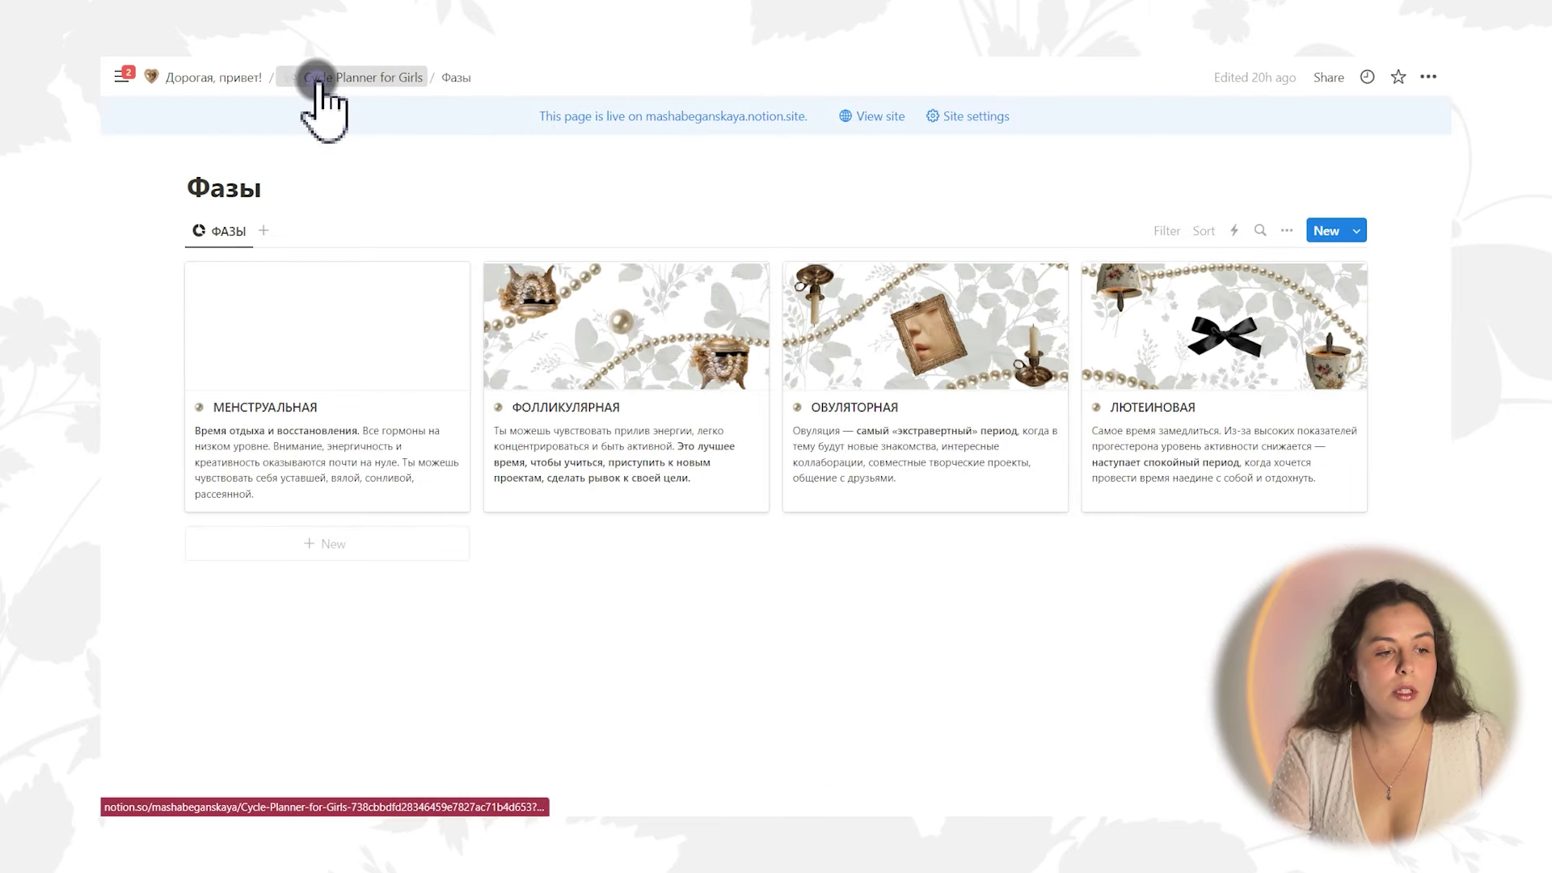
pyautogui.click(318, 78)
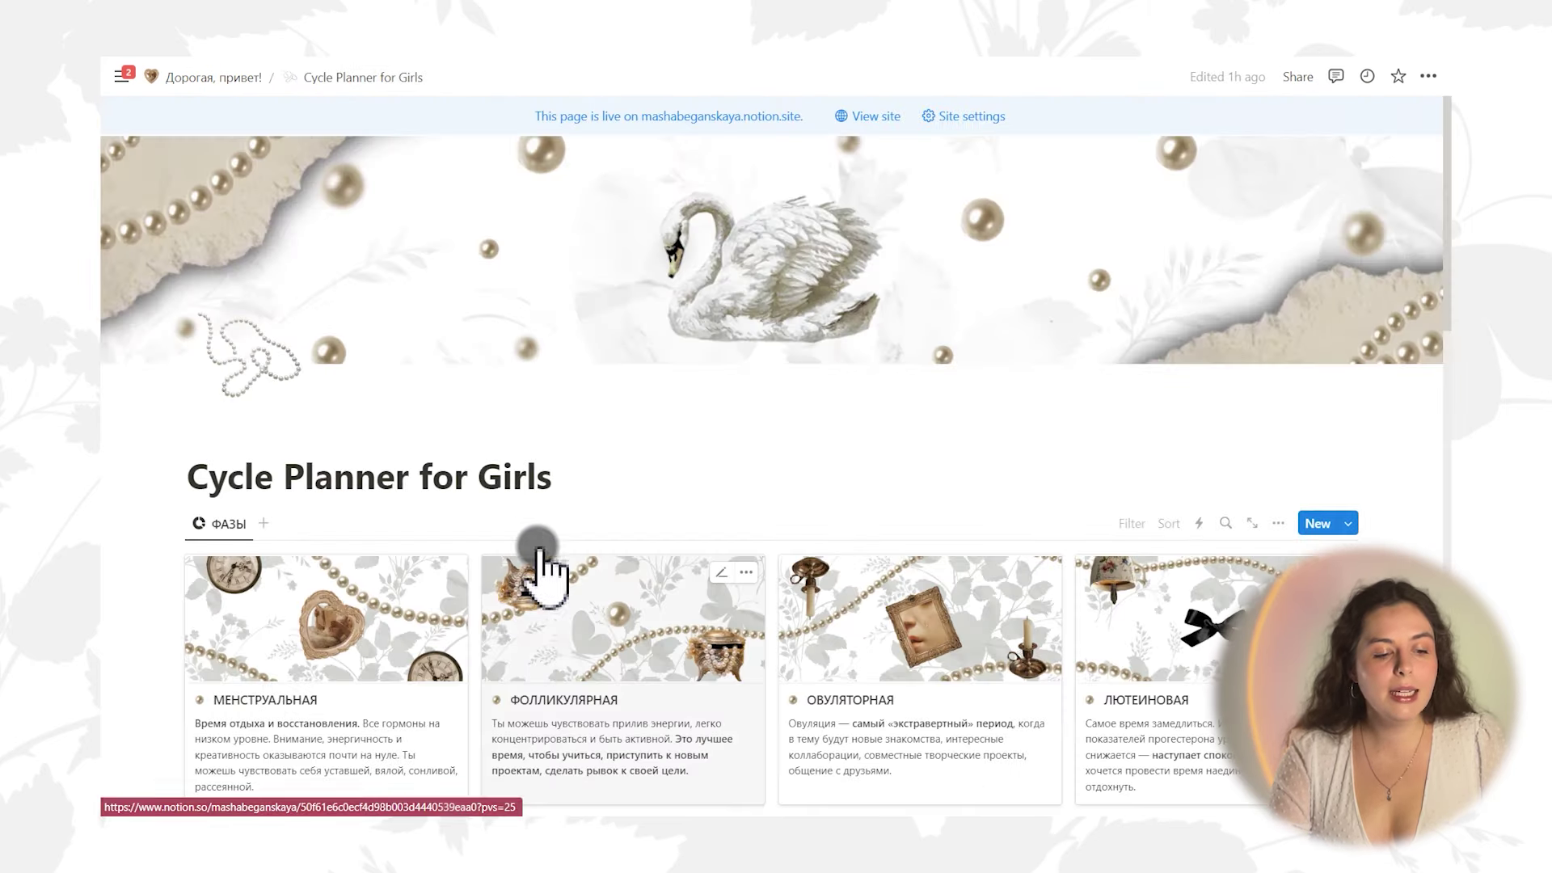
pyautogui.scroll(-8, 536, 533)
pyautogui.scroll(2, 855, 548)
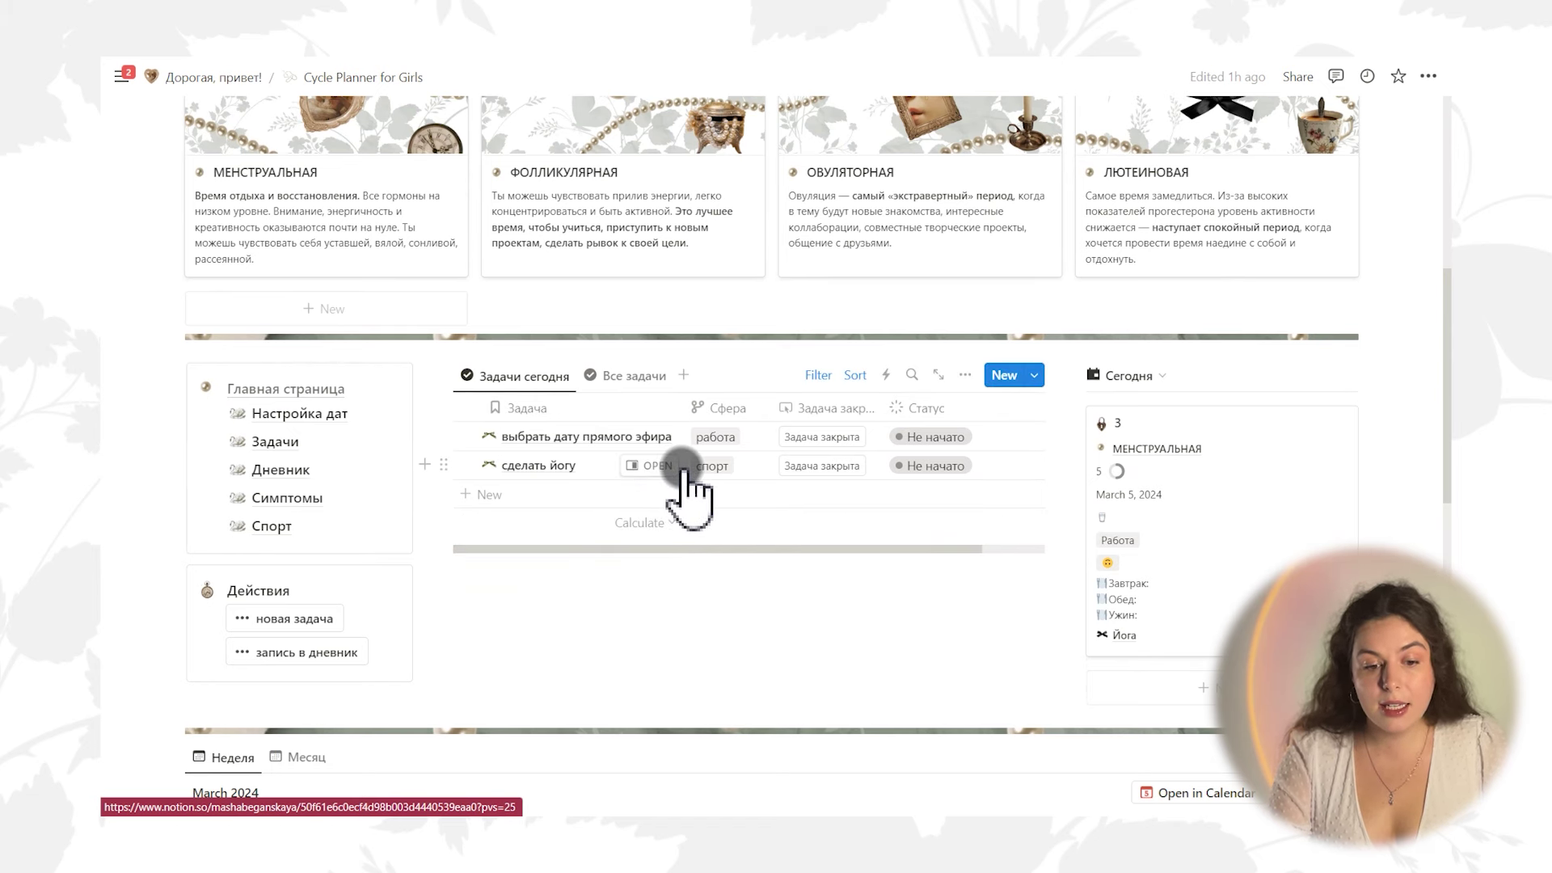
pyautogui.click(1265, 548)
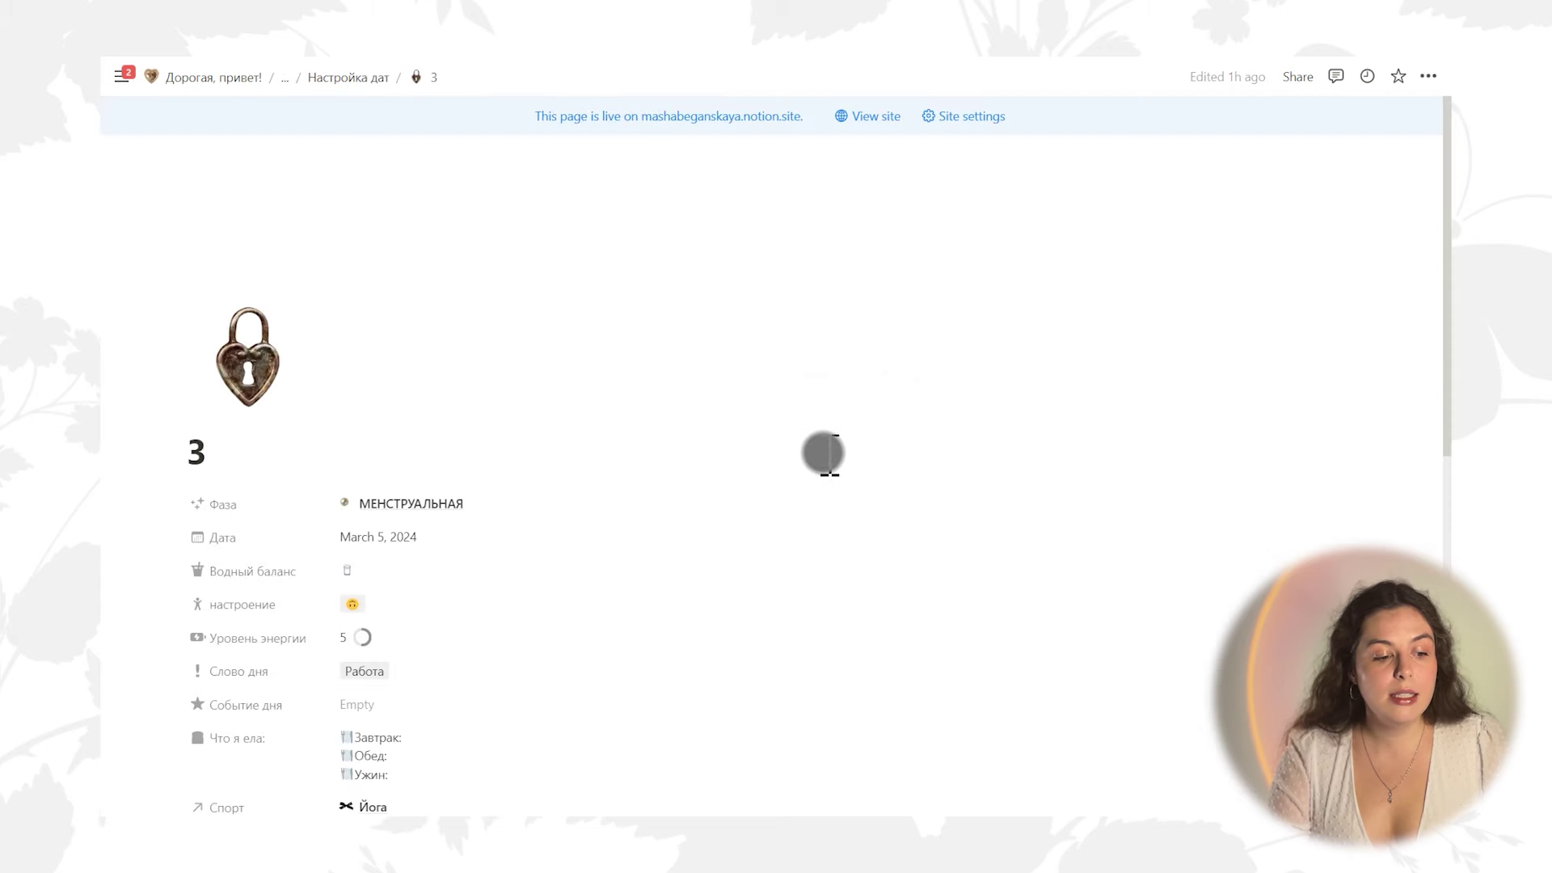
# Examine day 3's tracking properties and its Задачи сегодня list
pyautogui.scroll(-10, 823, 452)
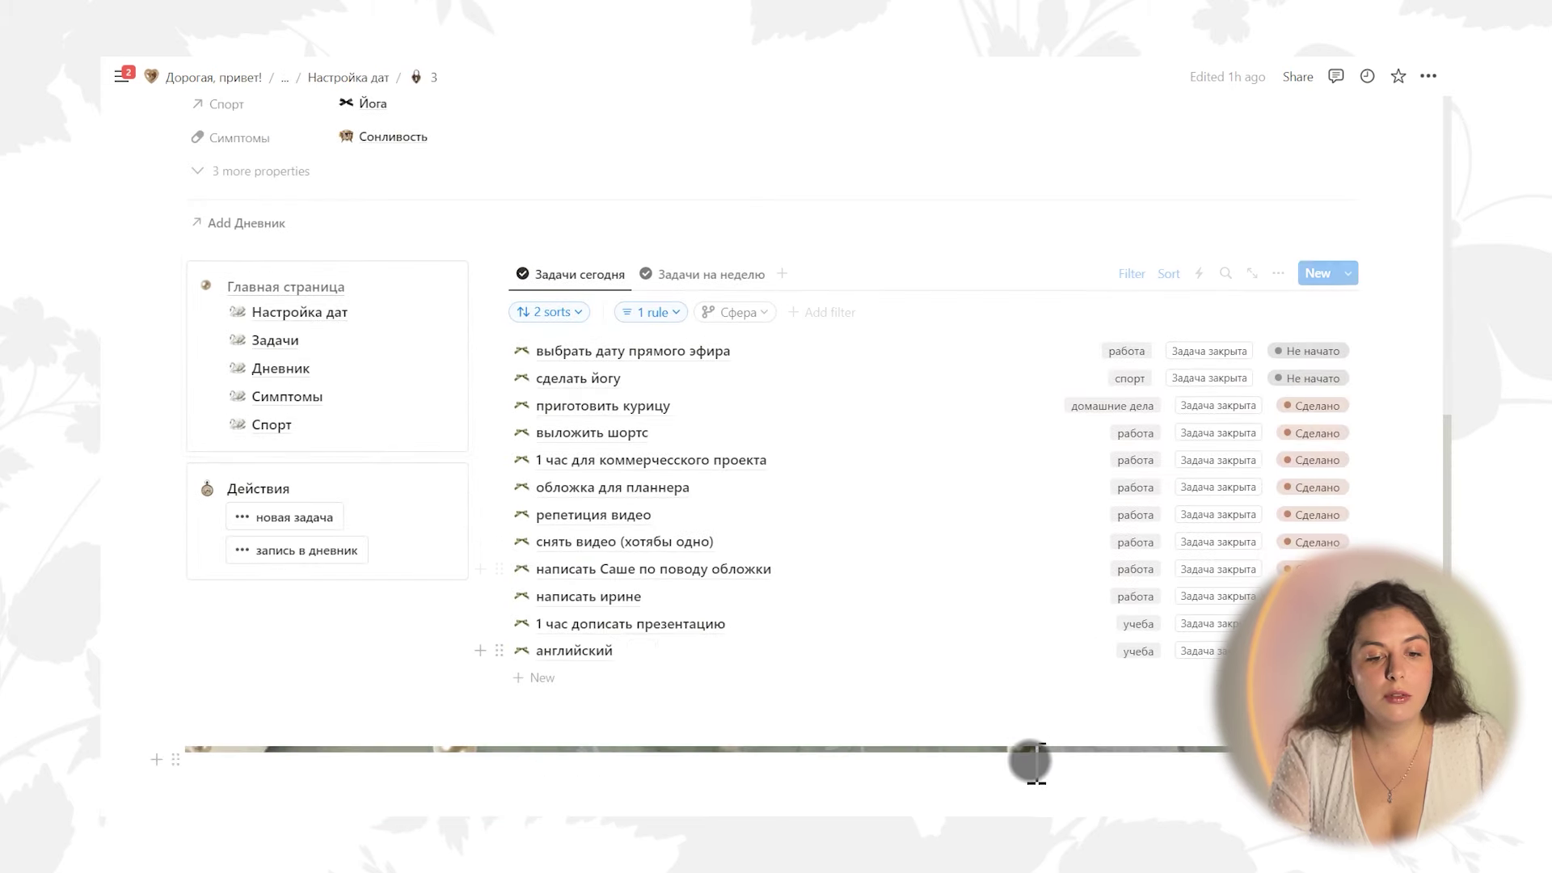
pyautogui.scroll(4, 784, 623)
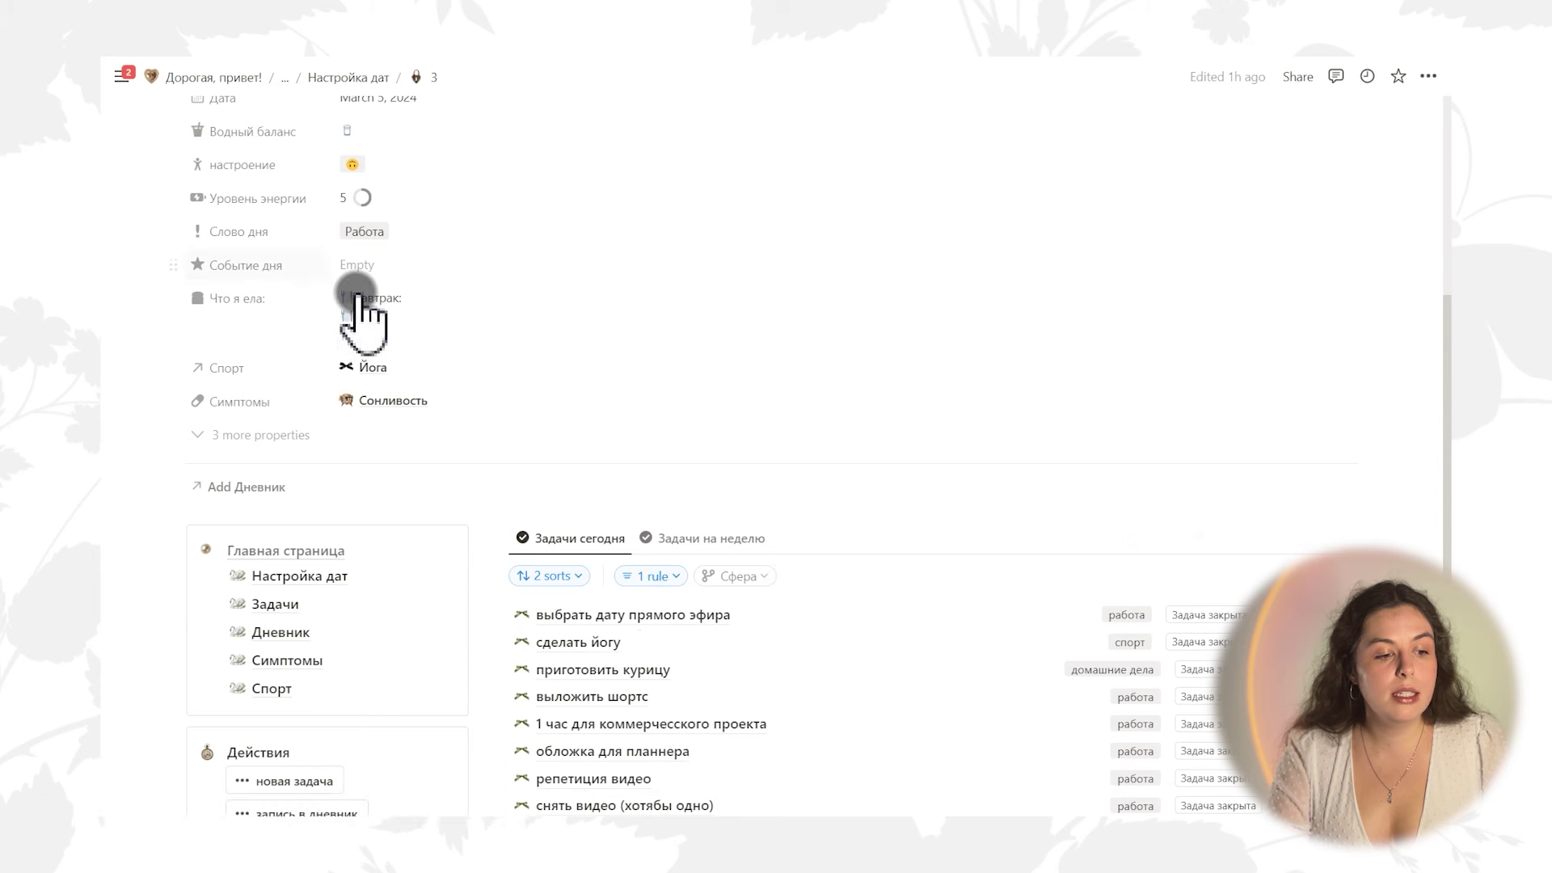
pyautogui.scroll(3, 388, 166)
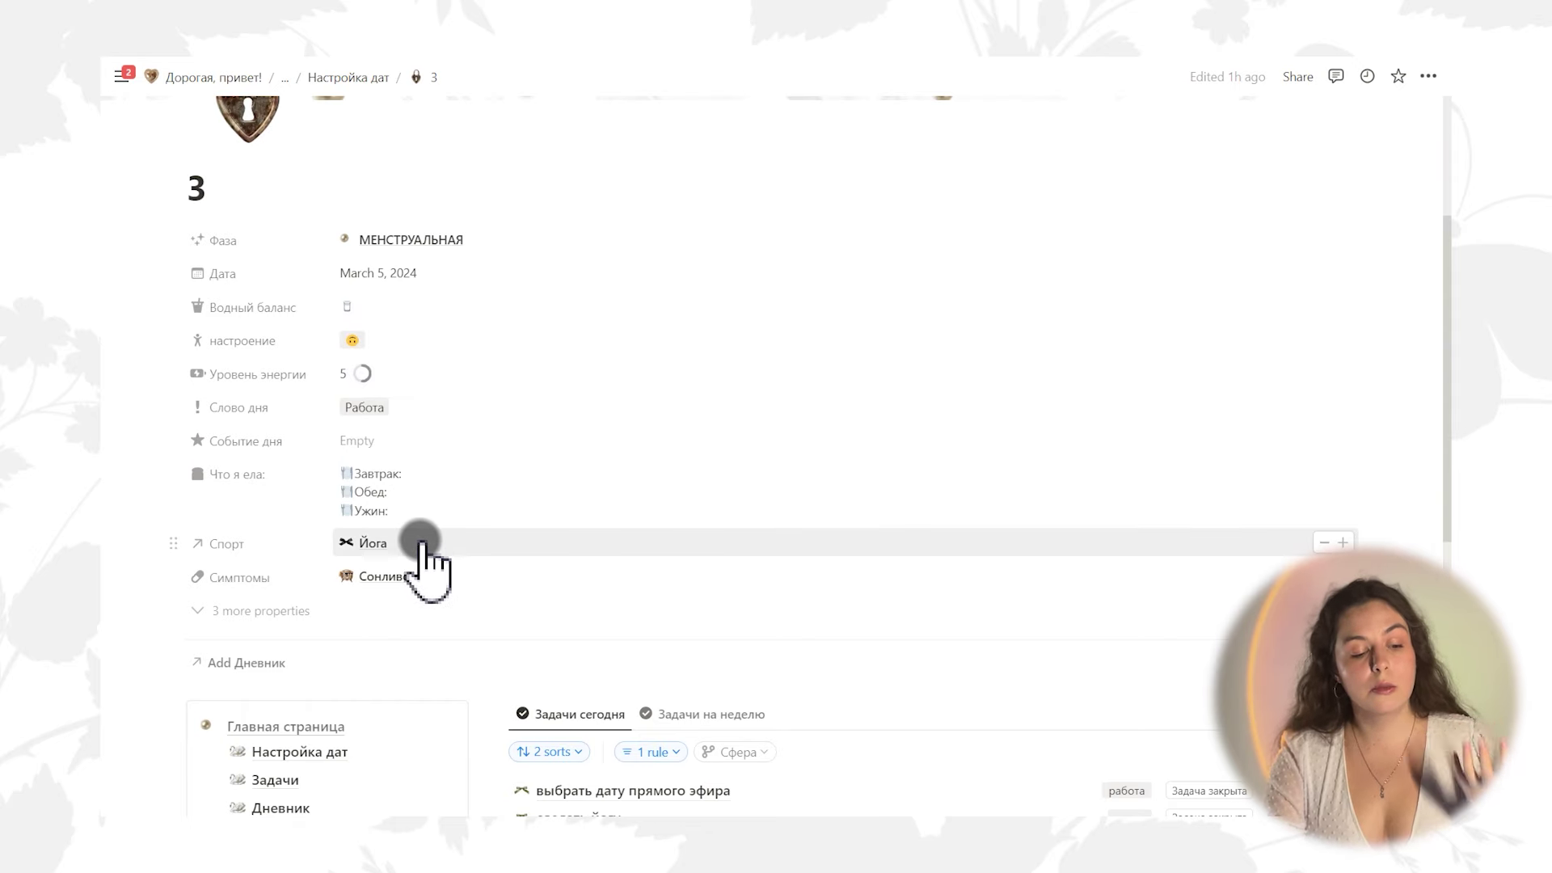
pyautogui.scroll(-5, 440, 545)
pyautogui.scroll(-3, 704, 548)
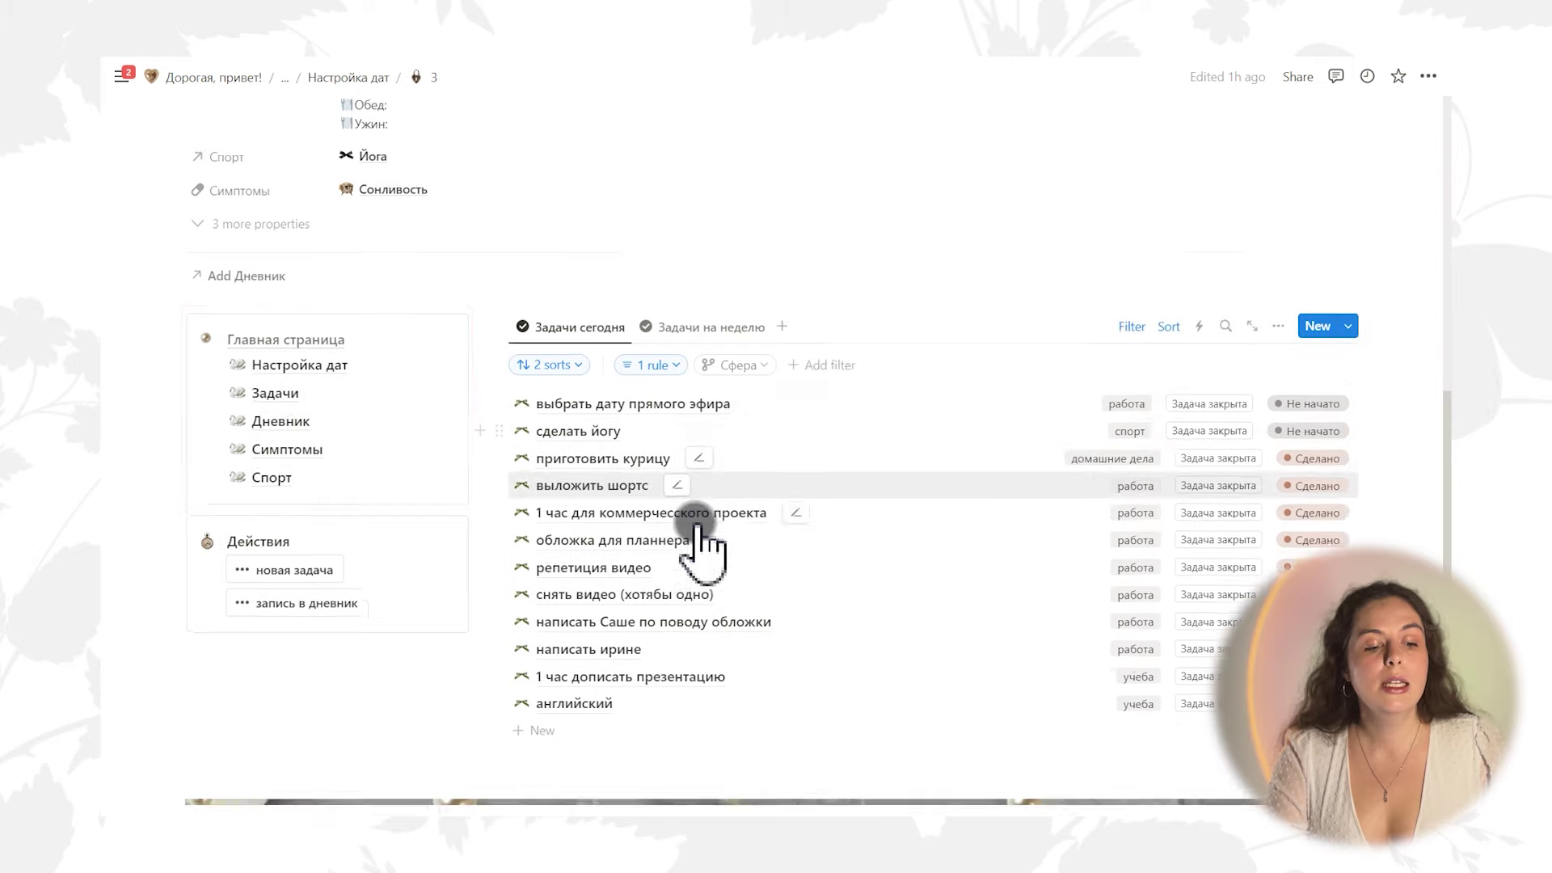
pyautogui.scroll(1, 869, 477)
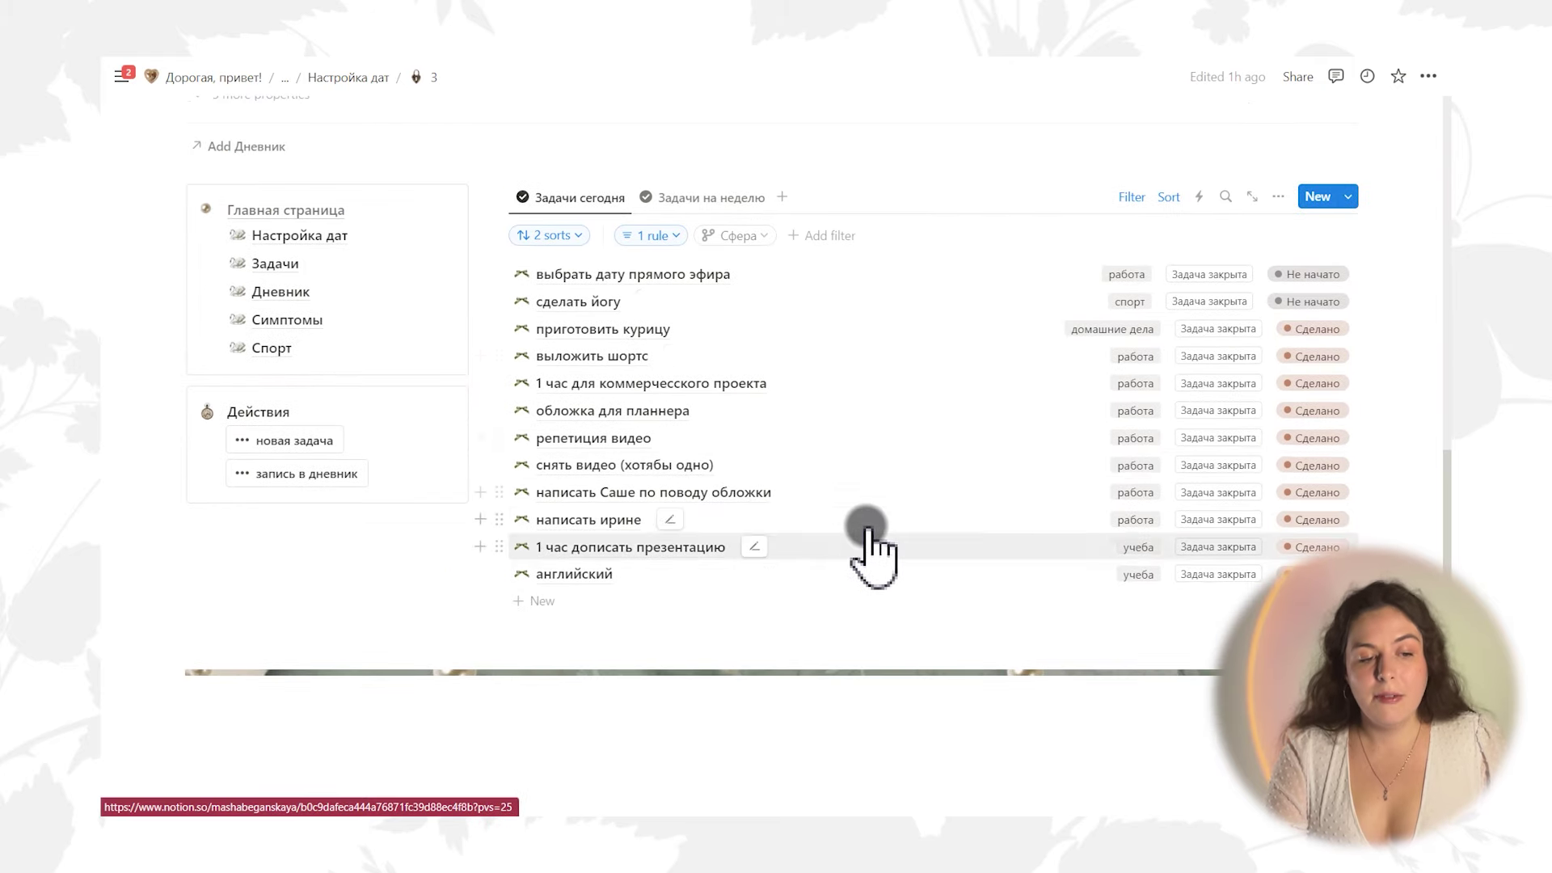
# On the Задачи на неделю board, move сделать йогу to day 4 and сценарий для шортс про интеграцию to day 3, then check Задачи сегодня
pyautogui.click(689, 199)
pyautogui.click(670, 425)
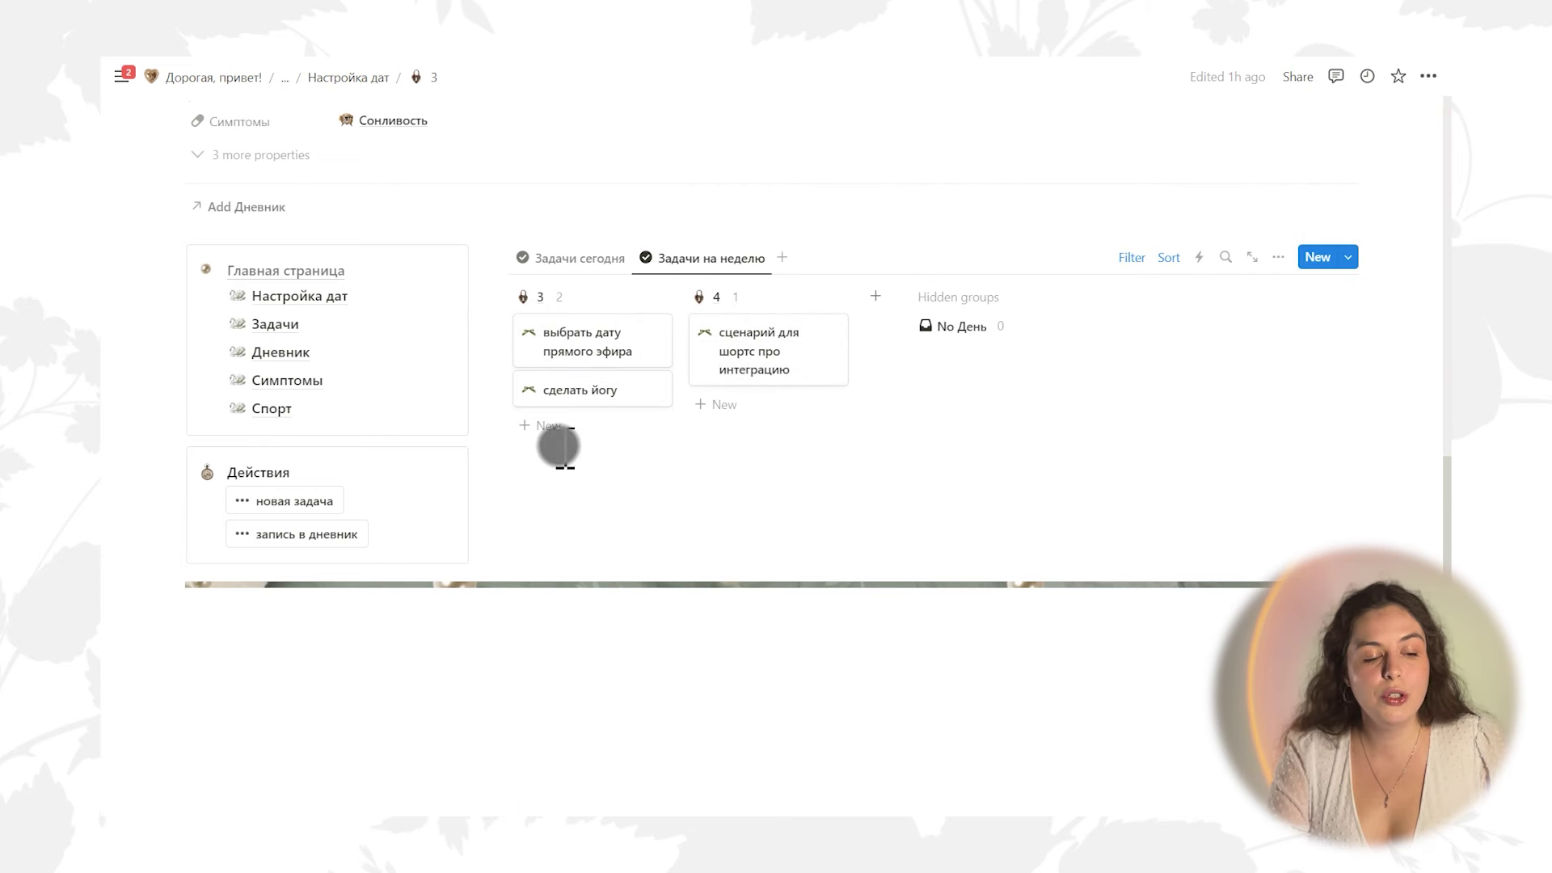
pyautogui.moveTo(562, 392); pyautogui.dragTo(753, 414)
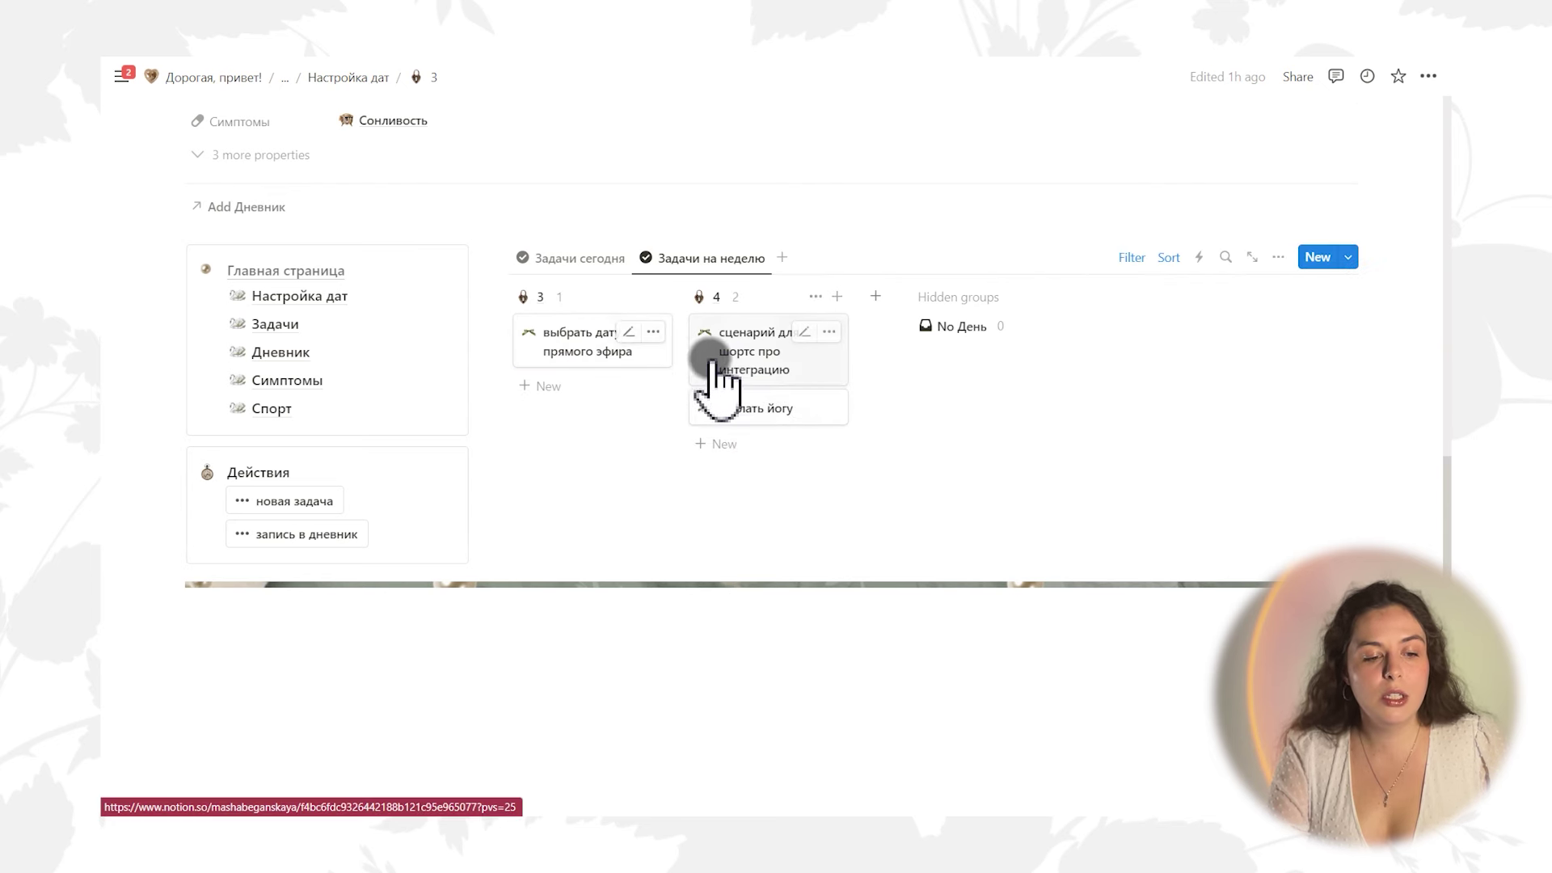
pyautogui.moveTo(728, 351); pyautogui.dragTo(602, 412)
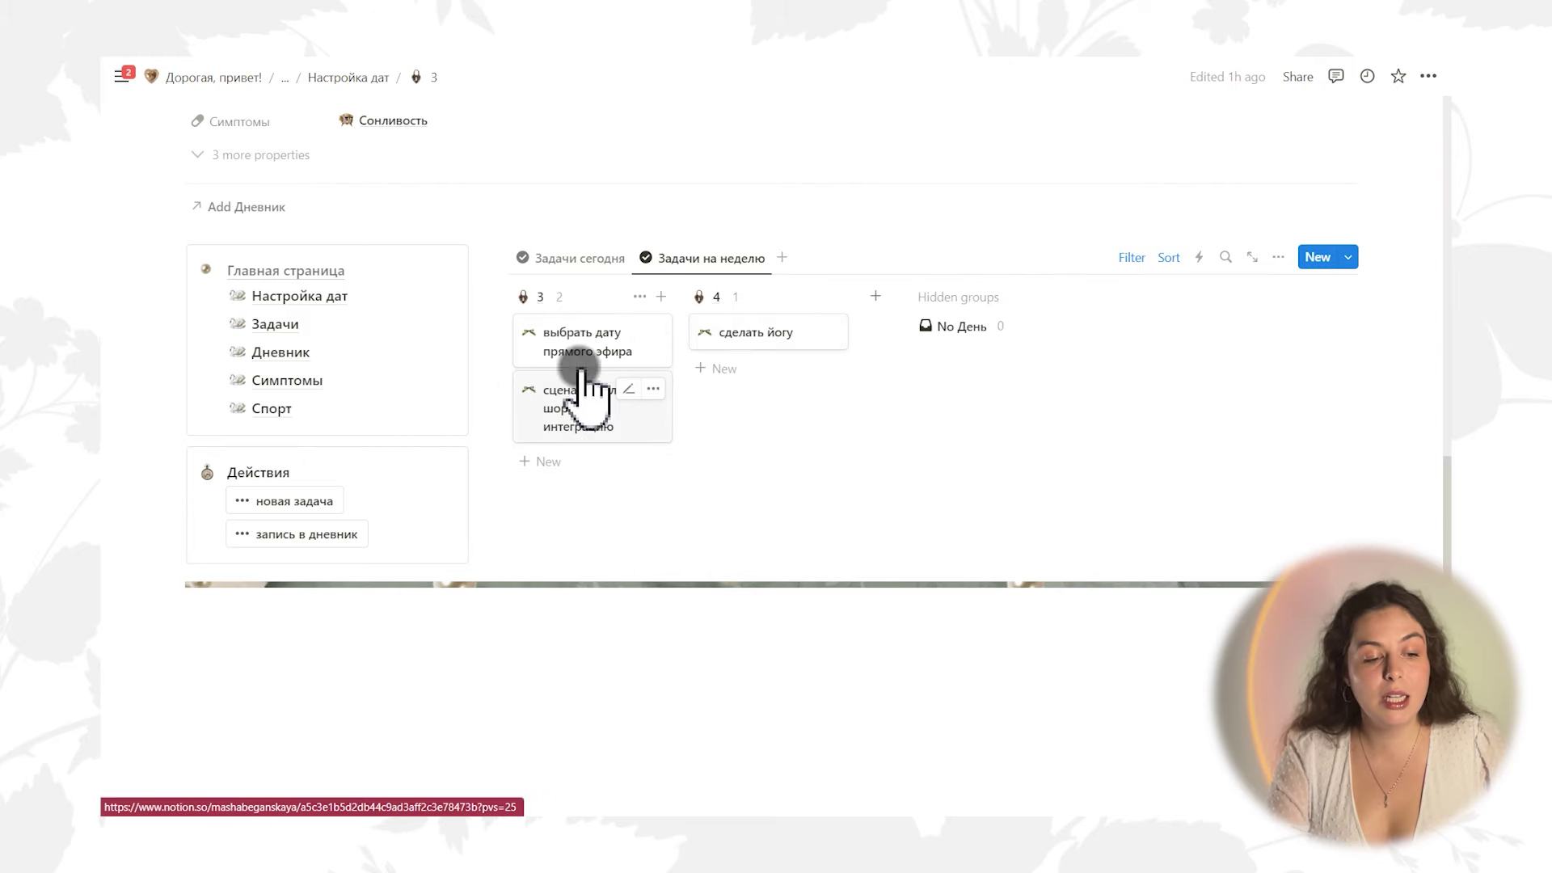
pyautogui.click(558, 255)
pyautogui.scroll(-1, 485, 279)
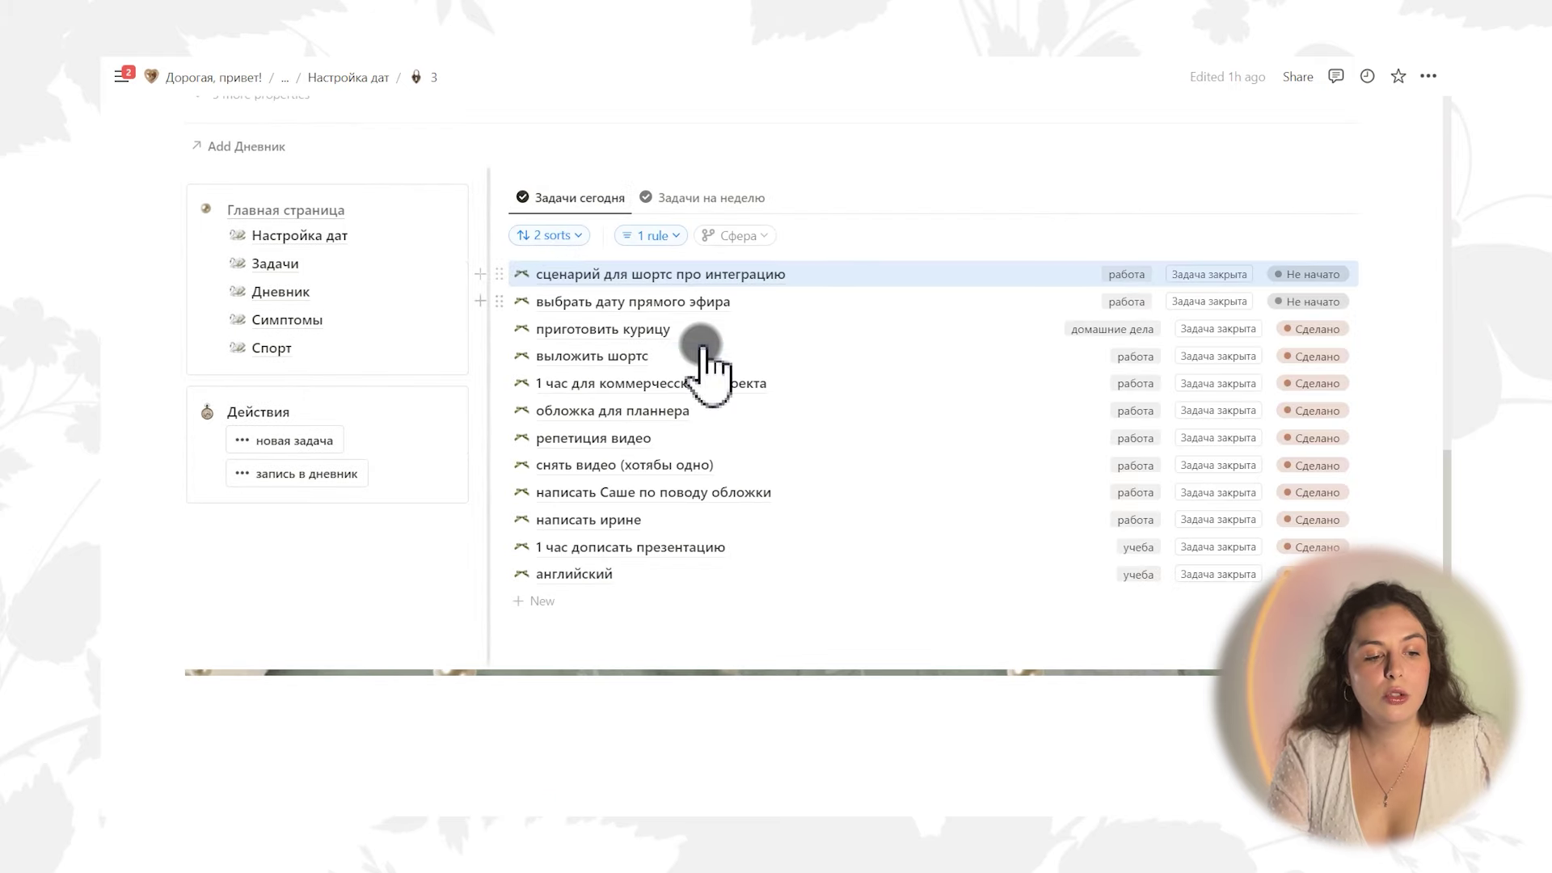
pyautogui.click(879, 273)
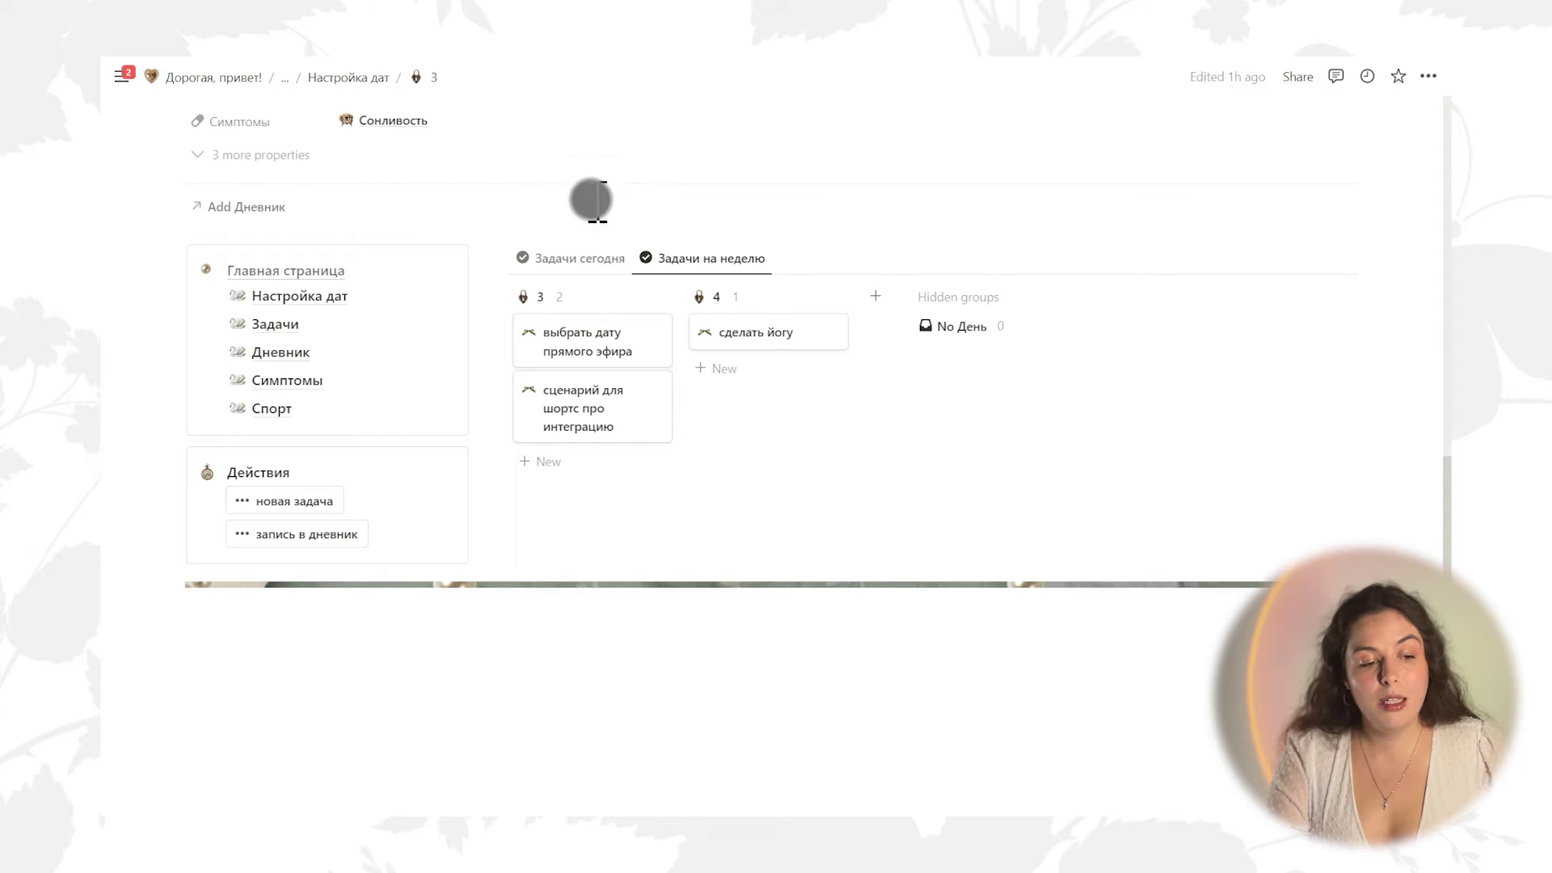
# Set the status of выложить шортс to Не начато in the Задачи сегодня list
pyautogui.click(580, 258)
pyautogui.scroll(-1, 1313, 416)
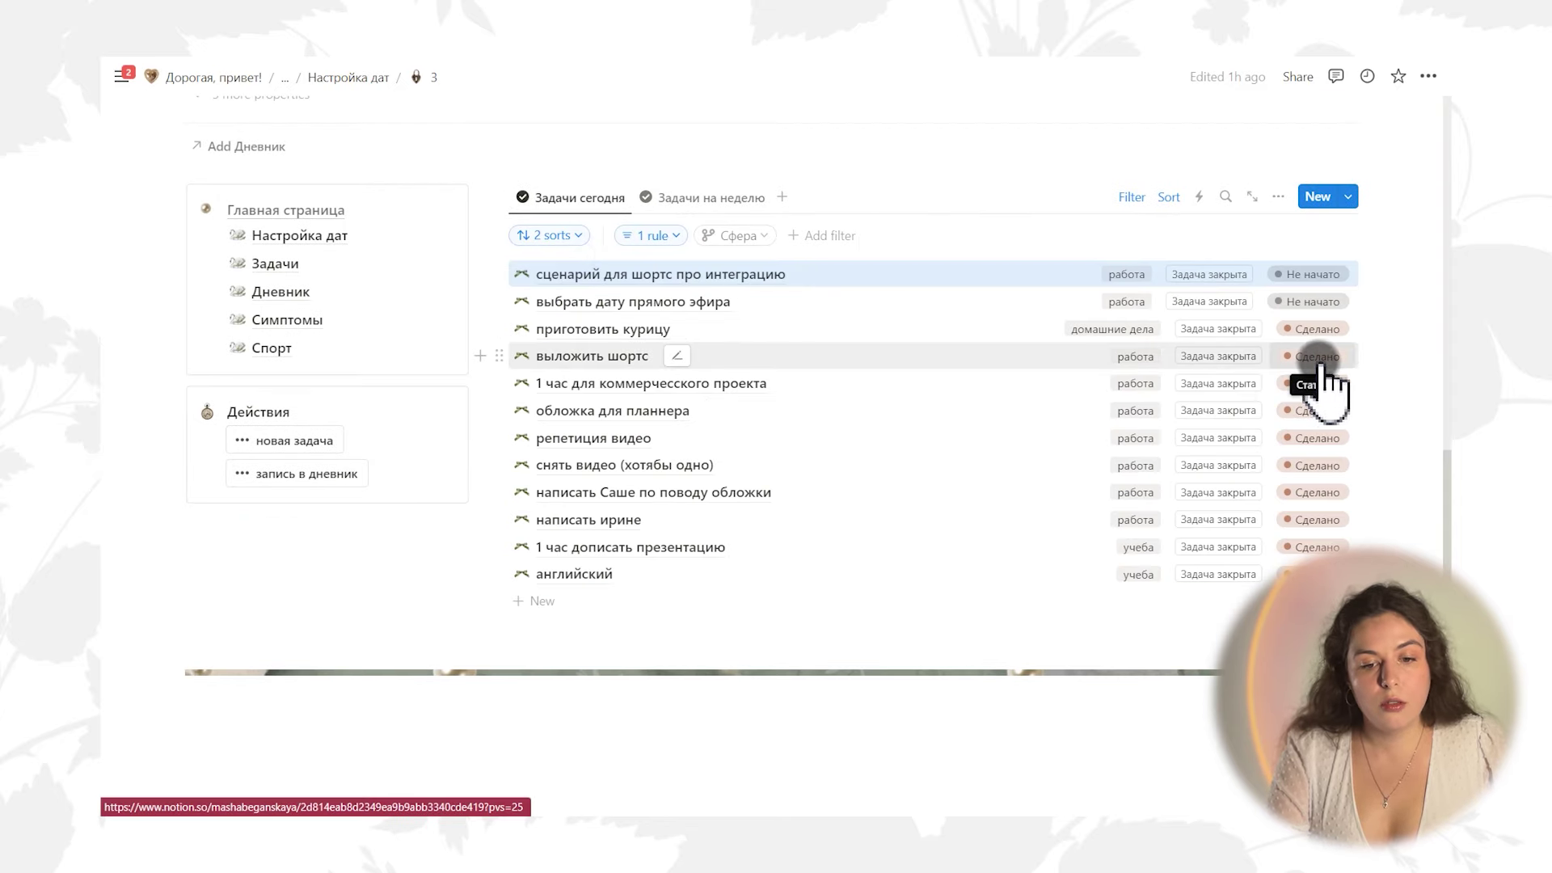
pyautogui.click(1309, 358)
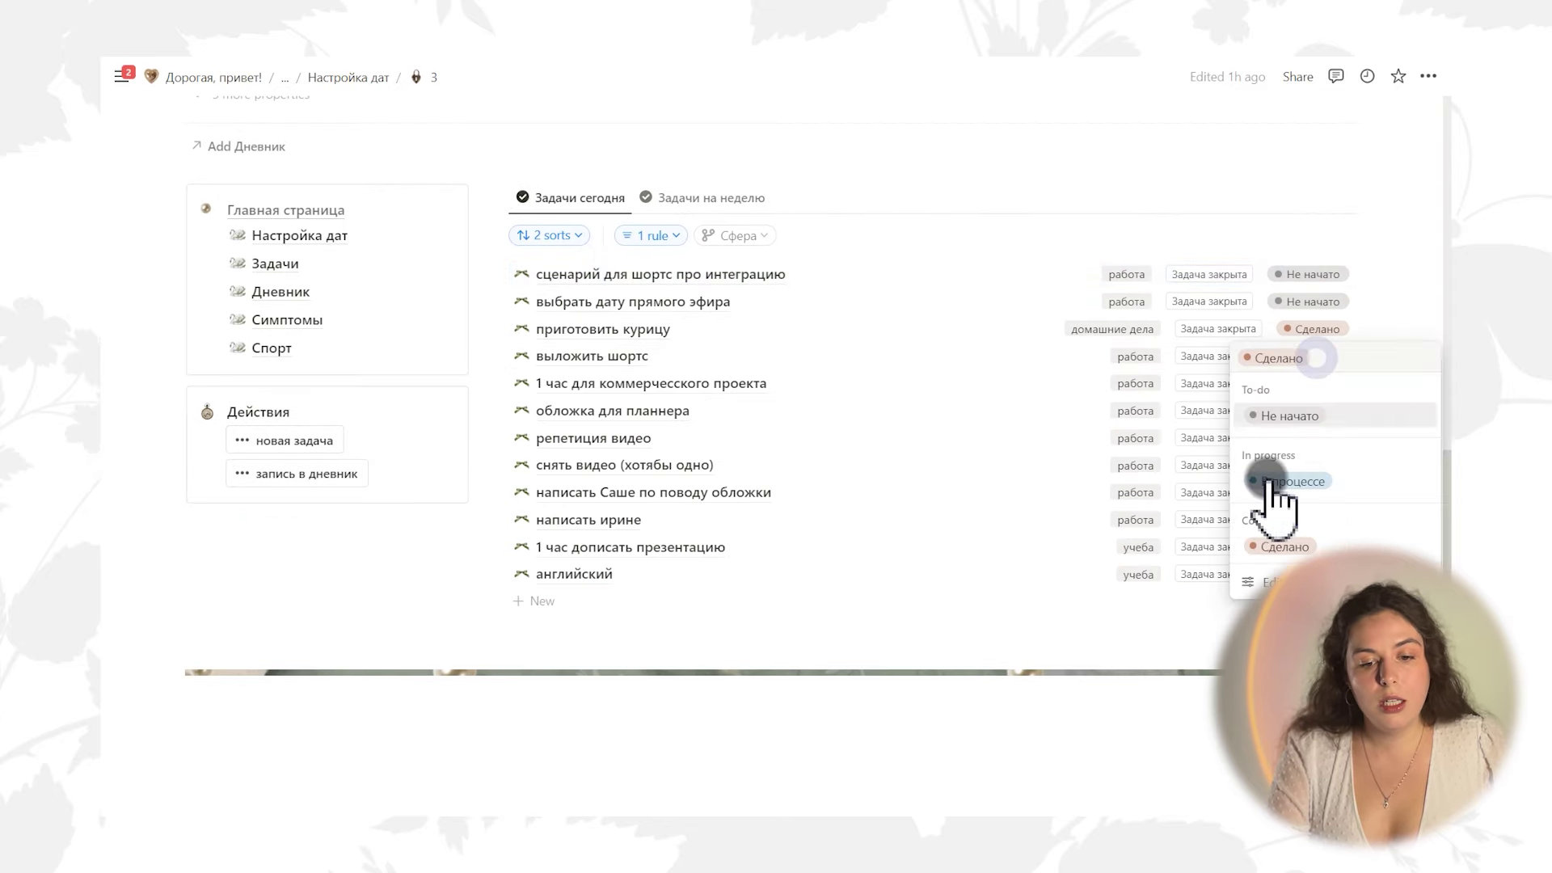
pyautogui.click(1275, 415)
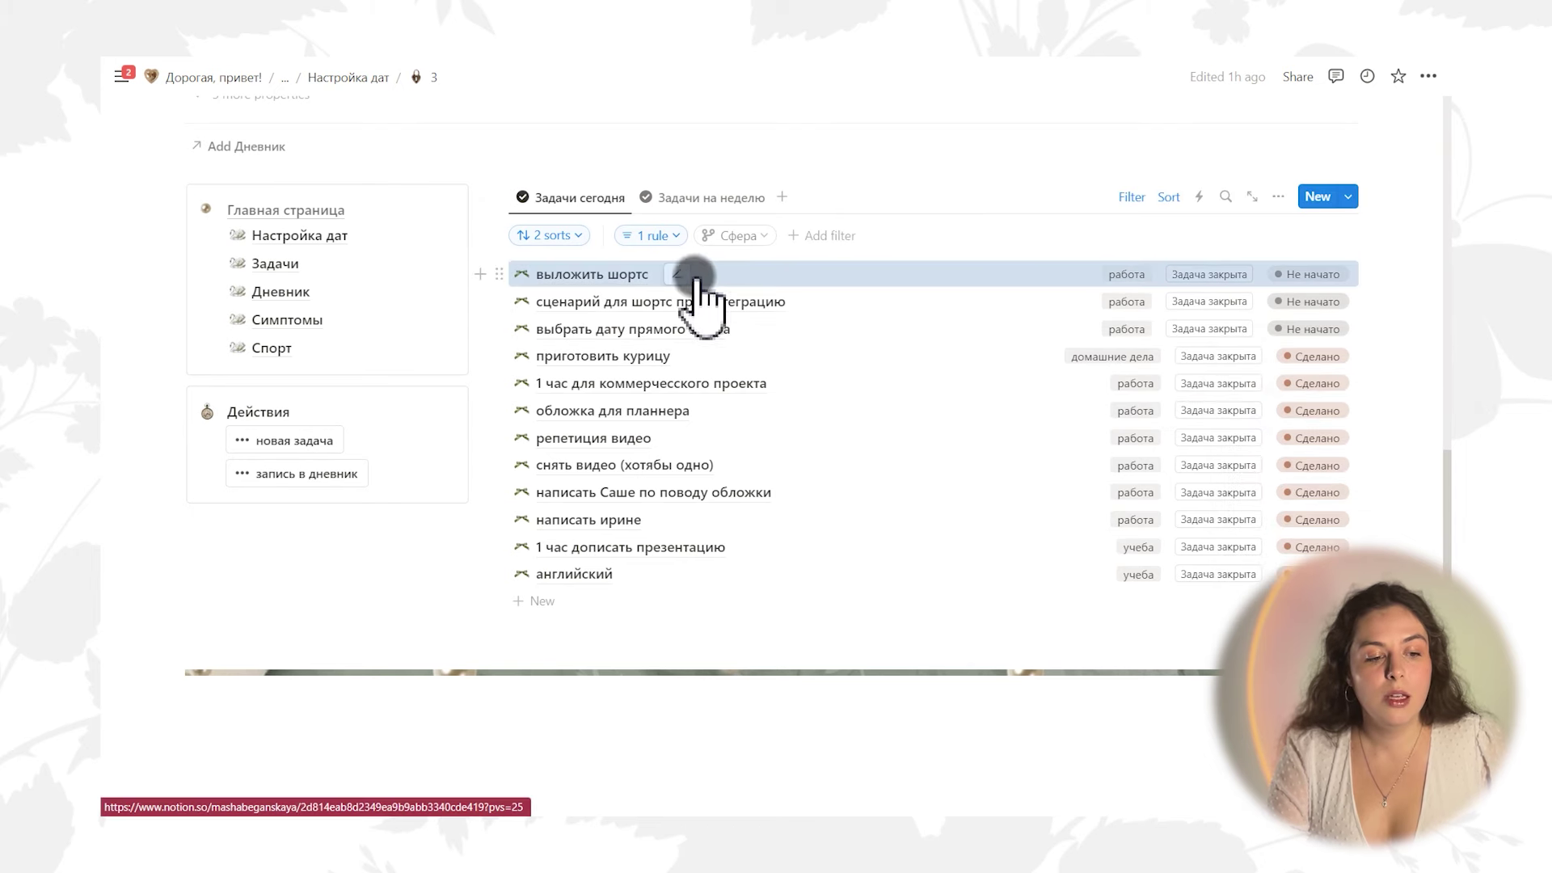
# Move выложить шортс from day 3 to day 4 on the weekly board and check the Задачи сегодня list
pyautogui.click(711, 198)
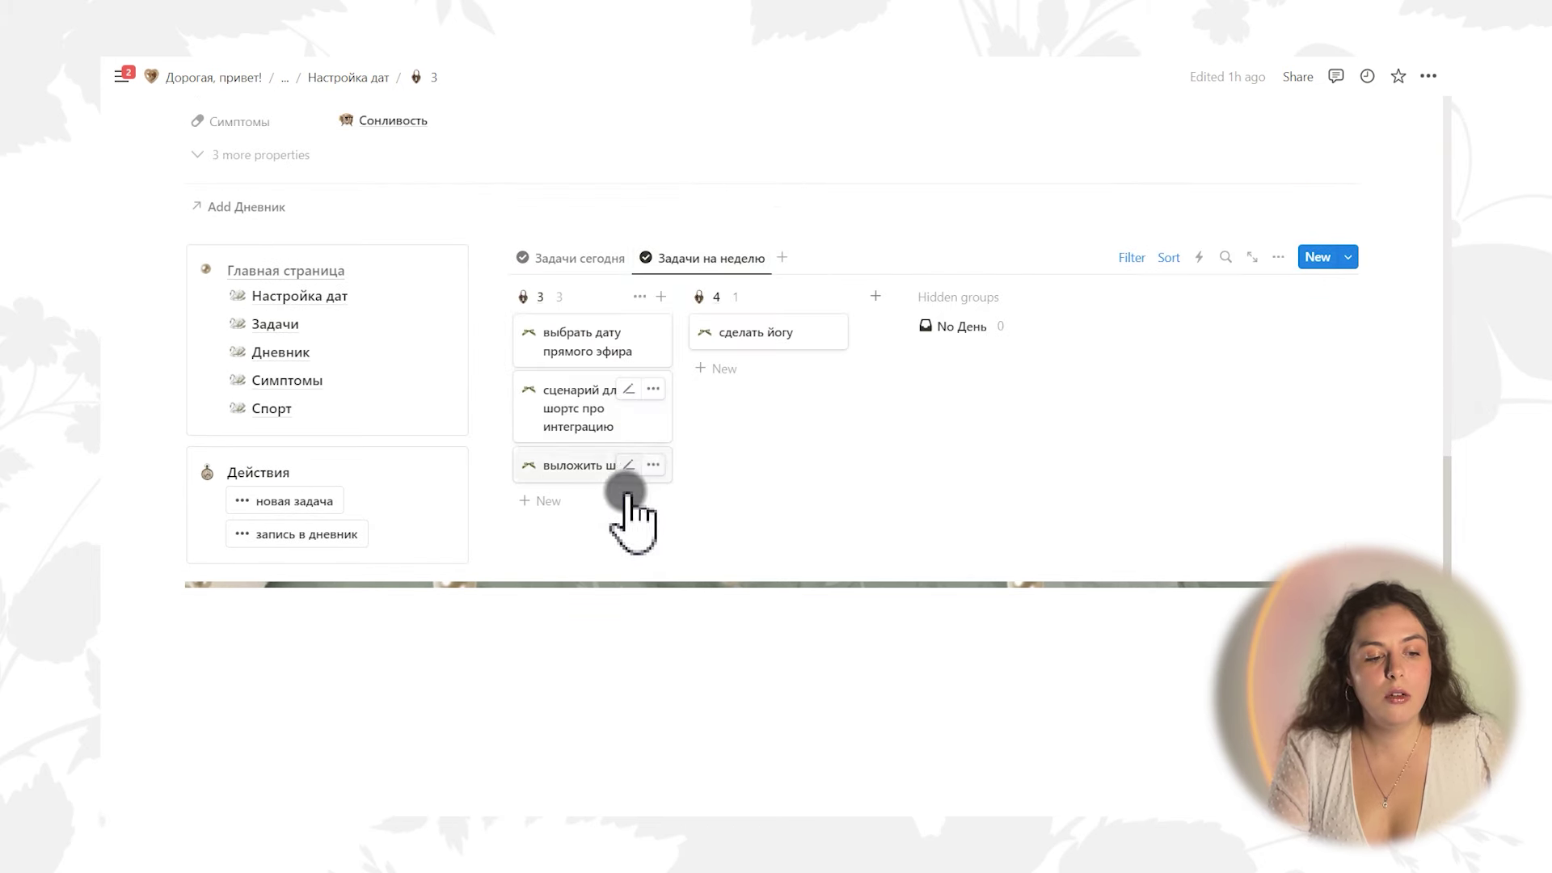
pyautogui.moveTo(580, 475); pyautogui.dragTo(775, 387)
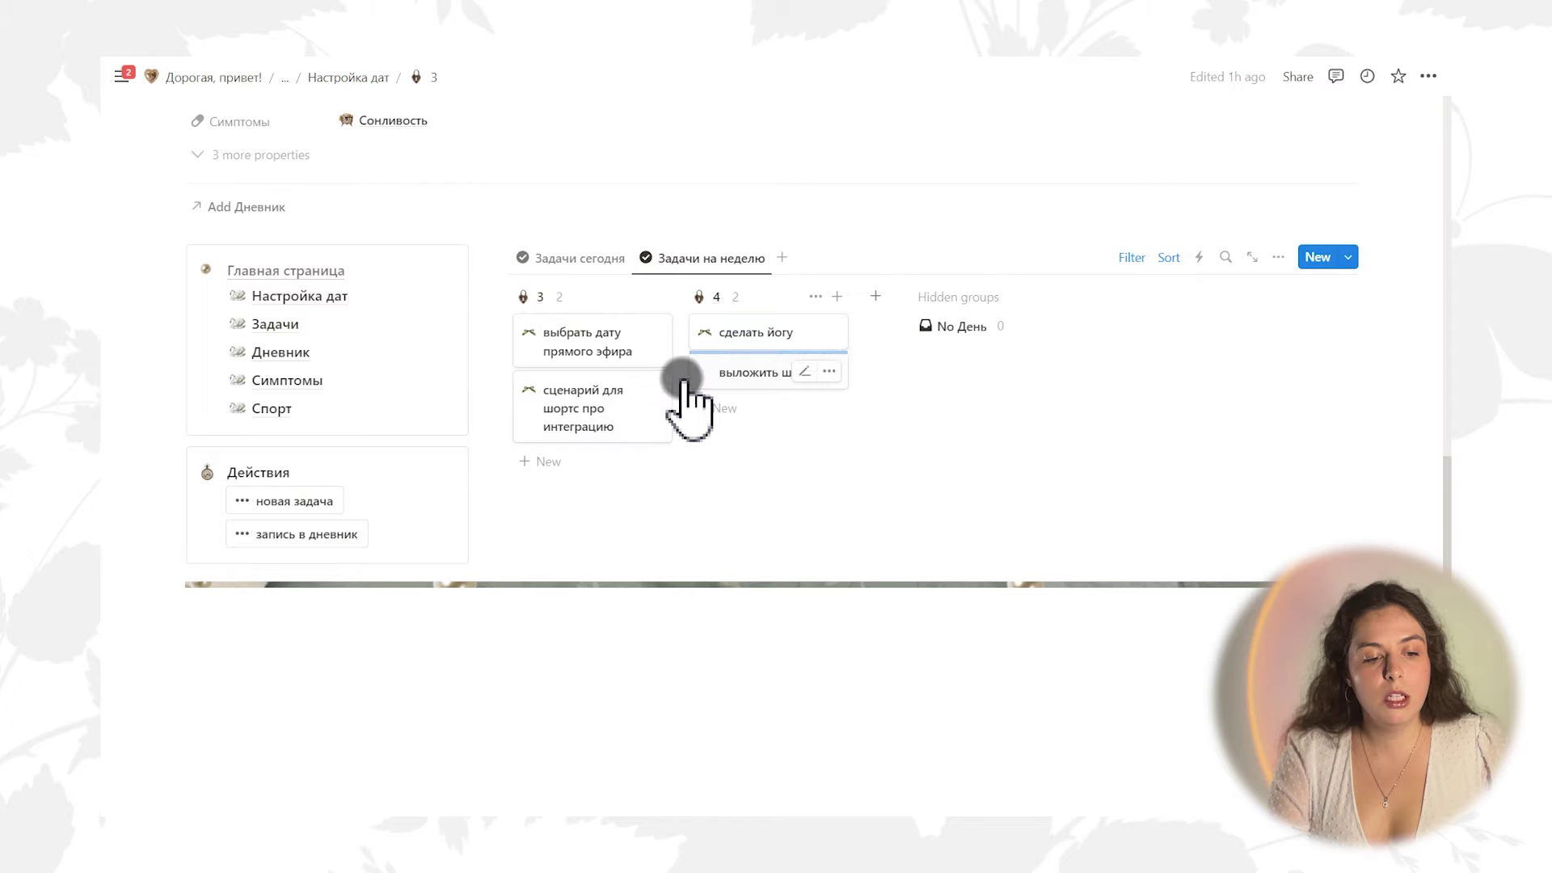
pyautogui.click(558, 270)
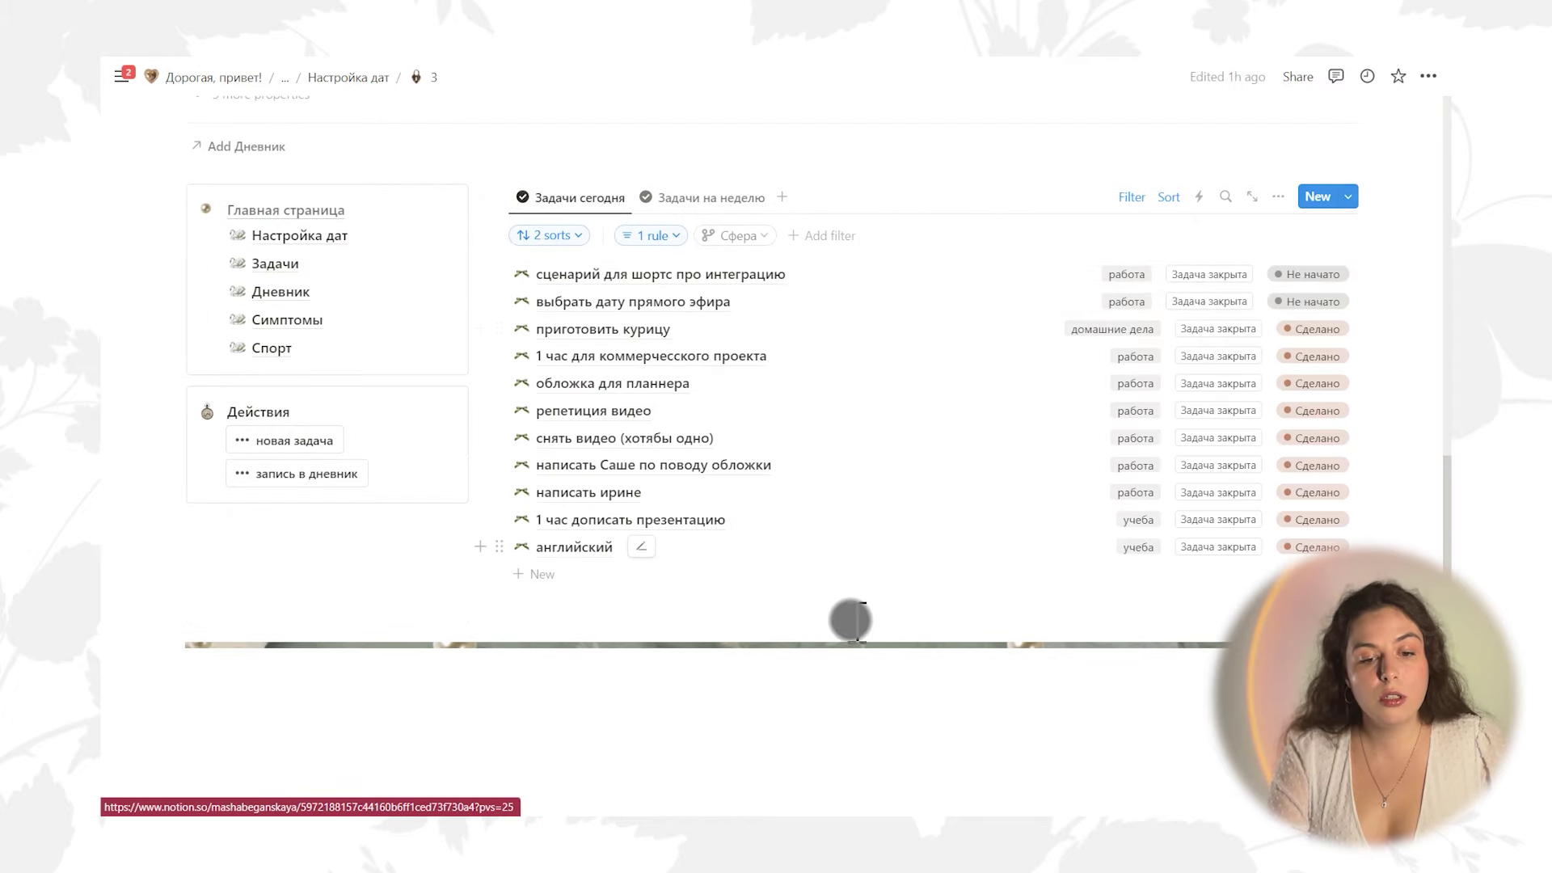
pyautogui.click(689, 195)
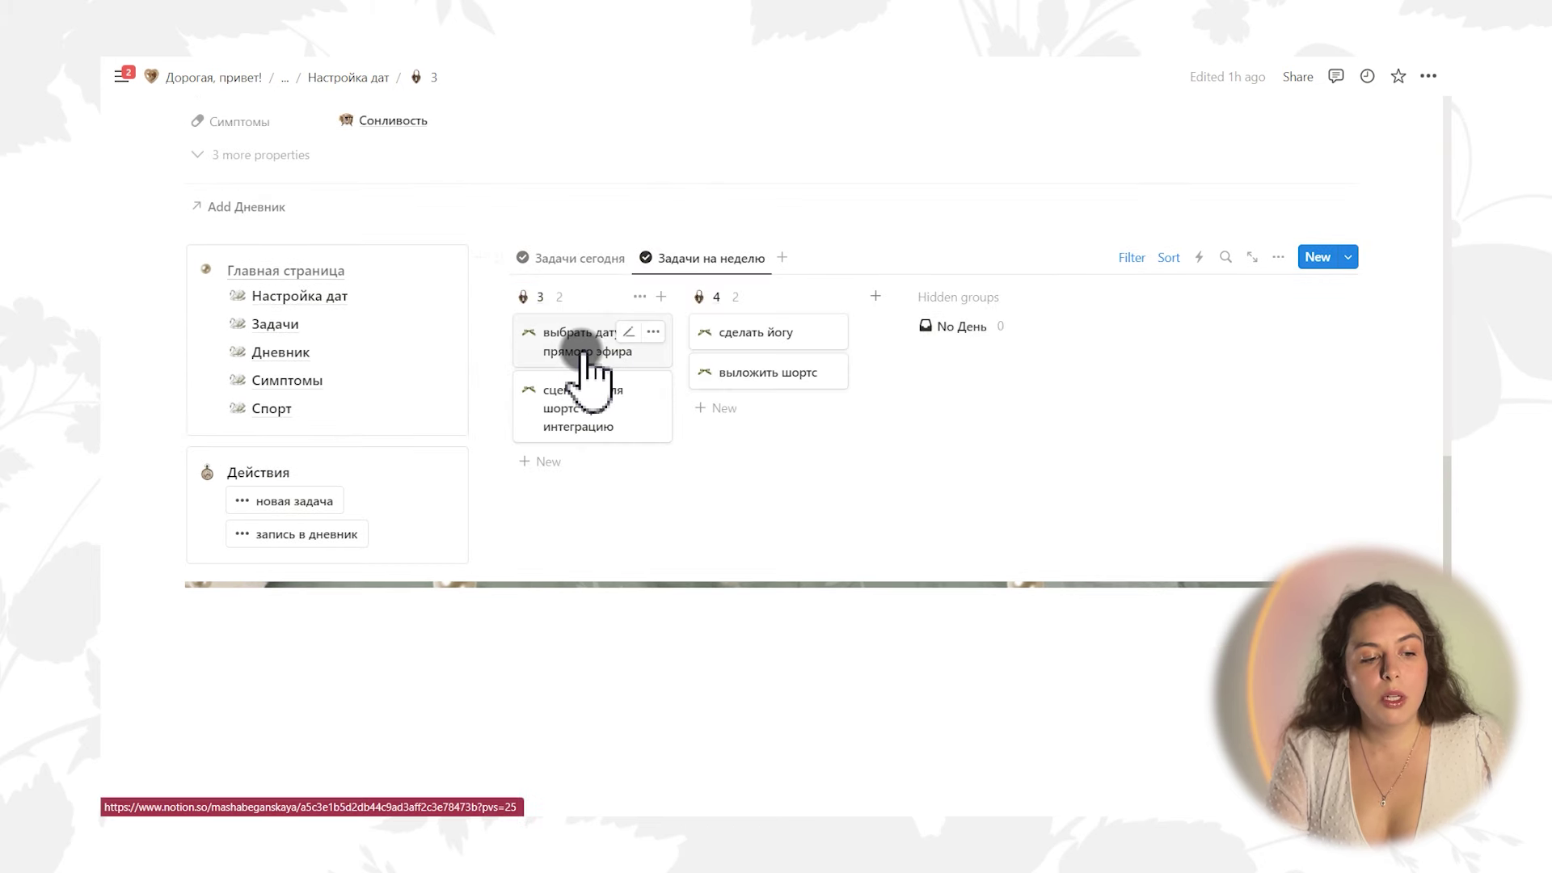
# Mark выбрать дату прямого эфира as completed with Задача закрыта and check the weekly board and today's list
pyautogui.click(547, 260)
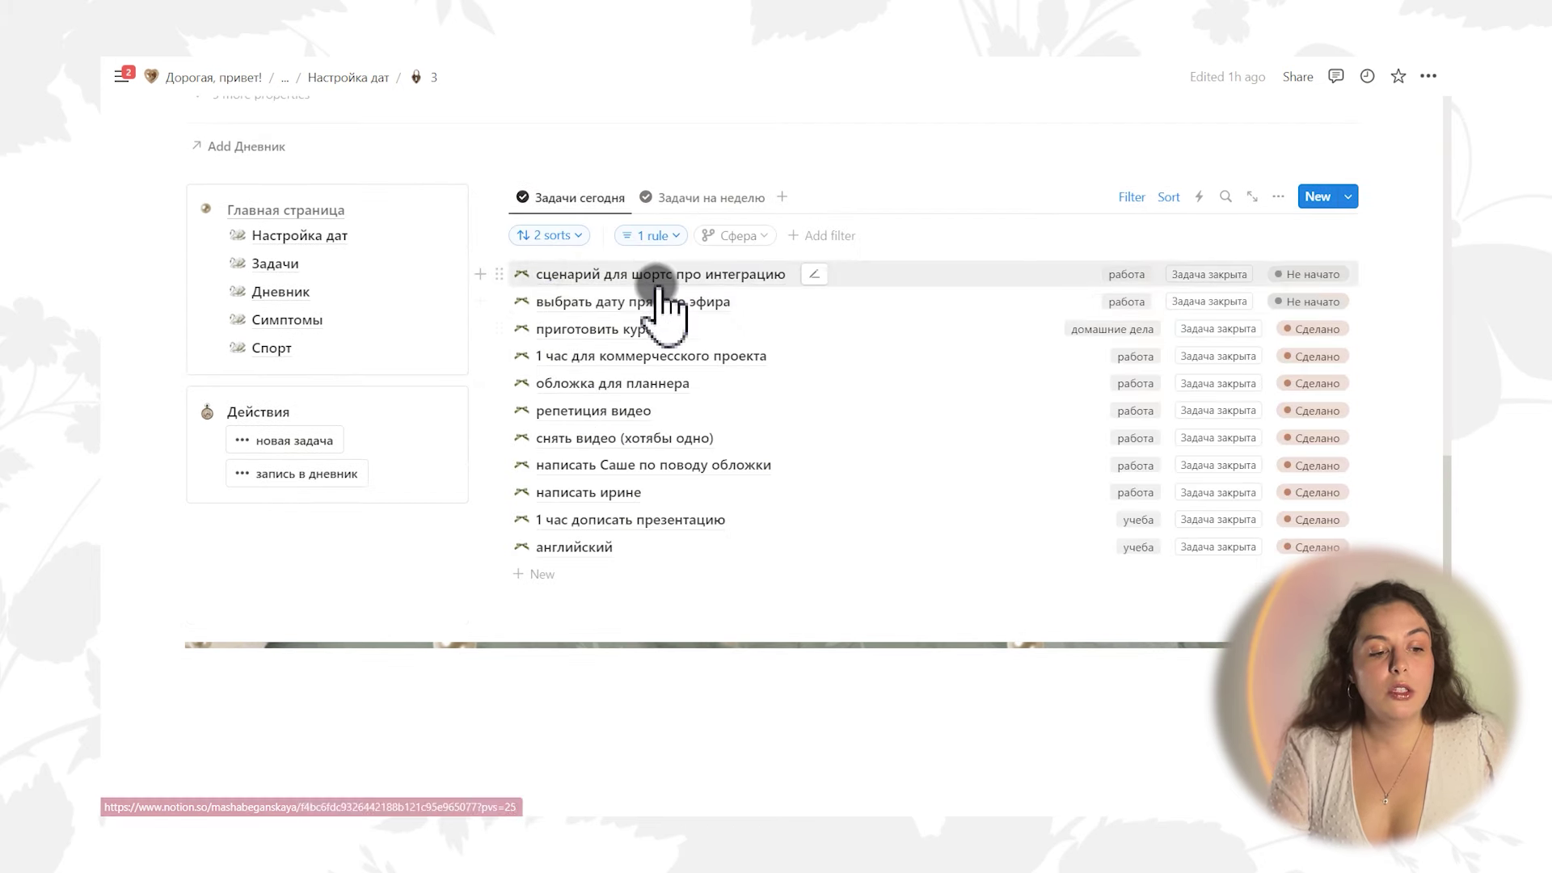
pyautogui.click(1164, 303)
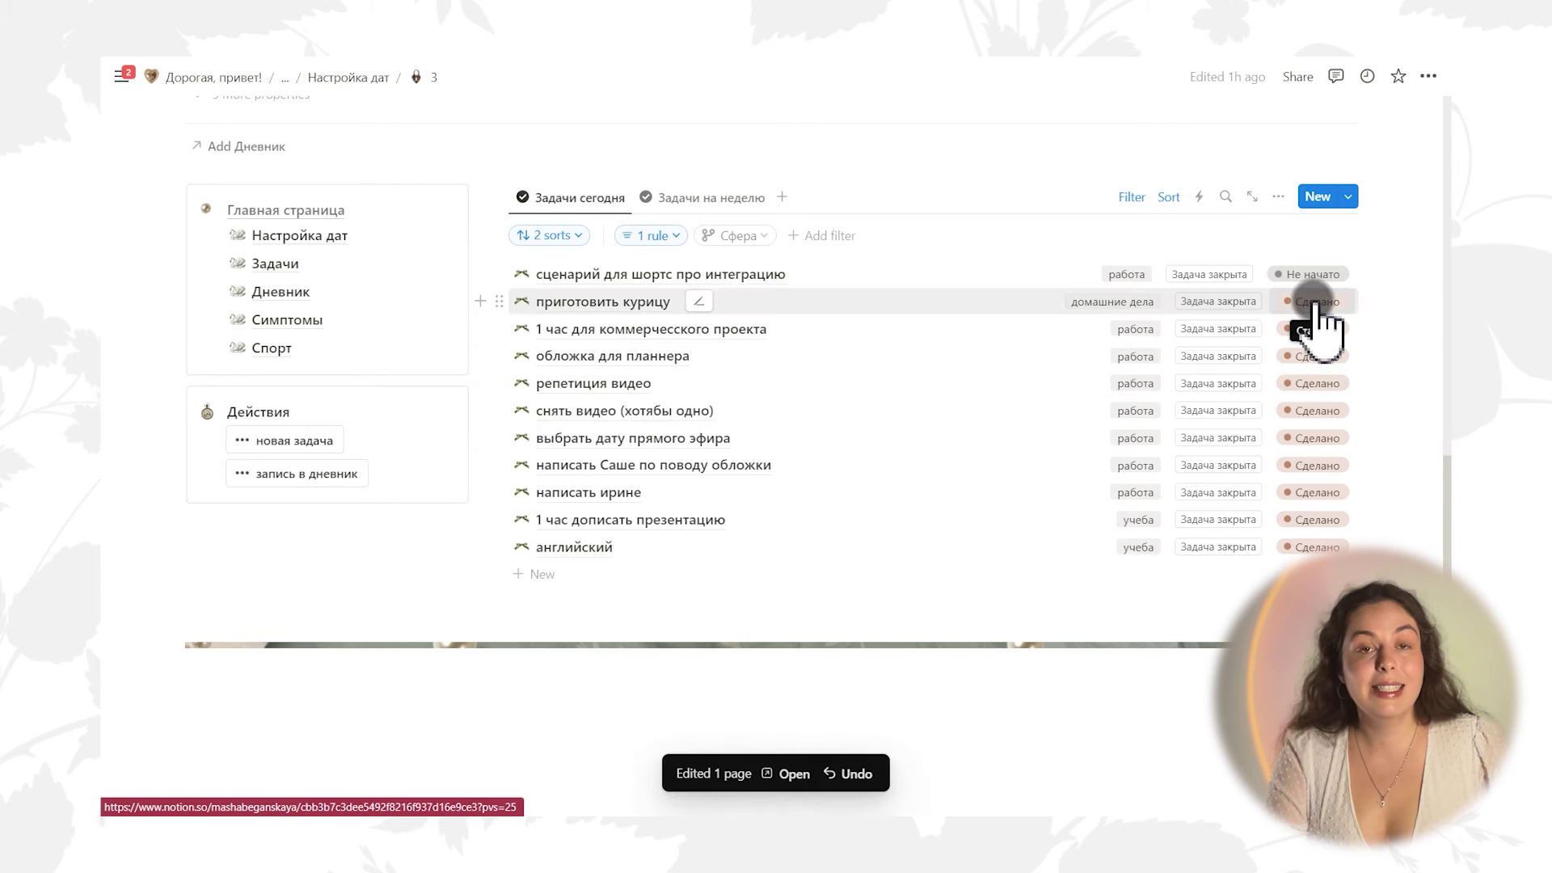
pyautogui.click(710, 197)
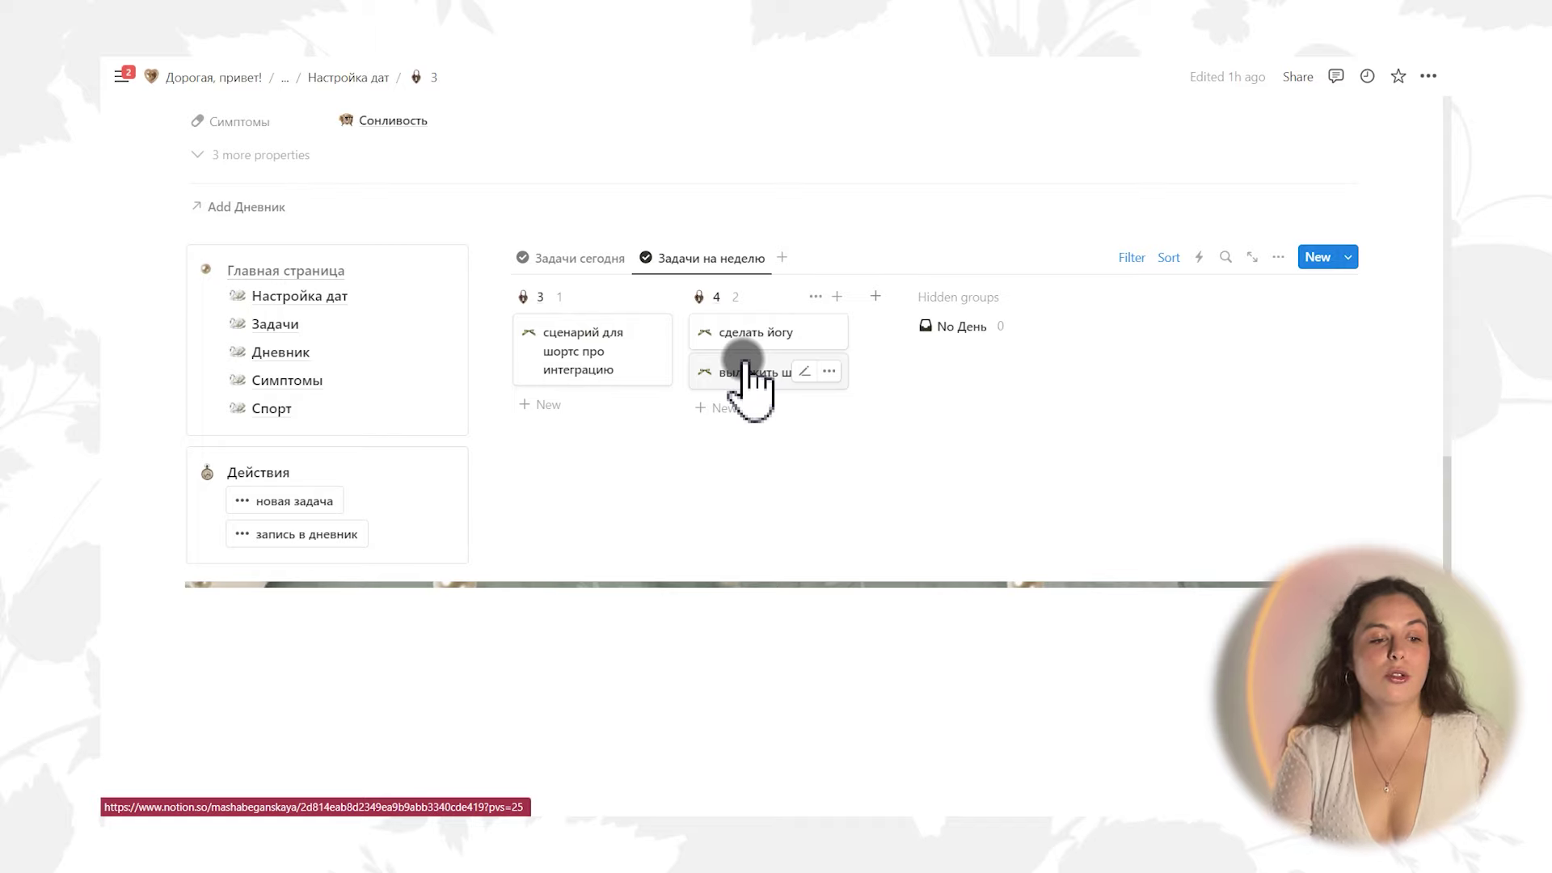
pyautogui.click(587, 259)
pyautogui.scroll(-4, 1071, 476)
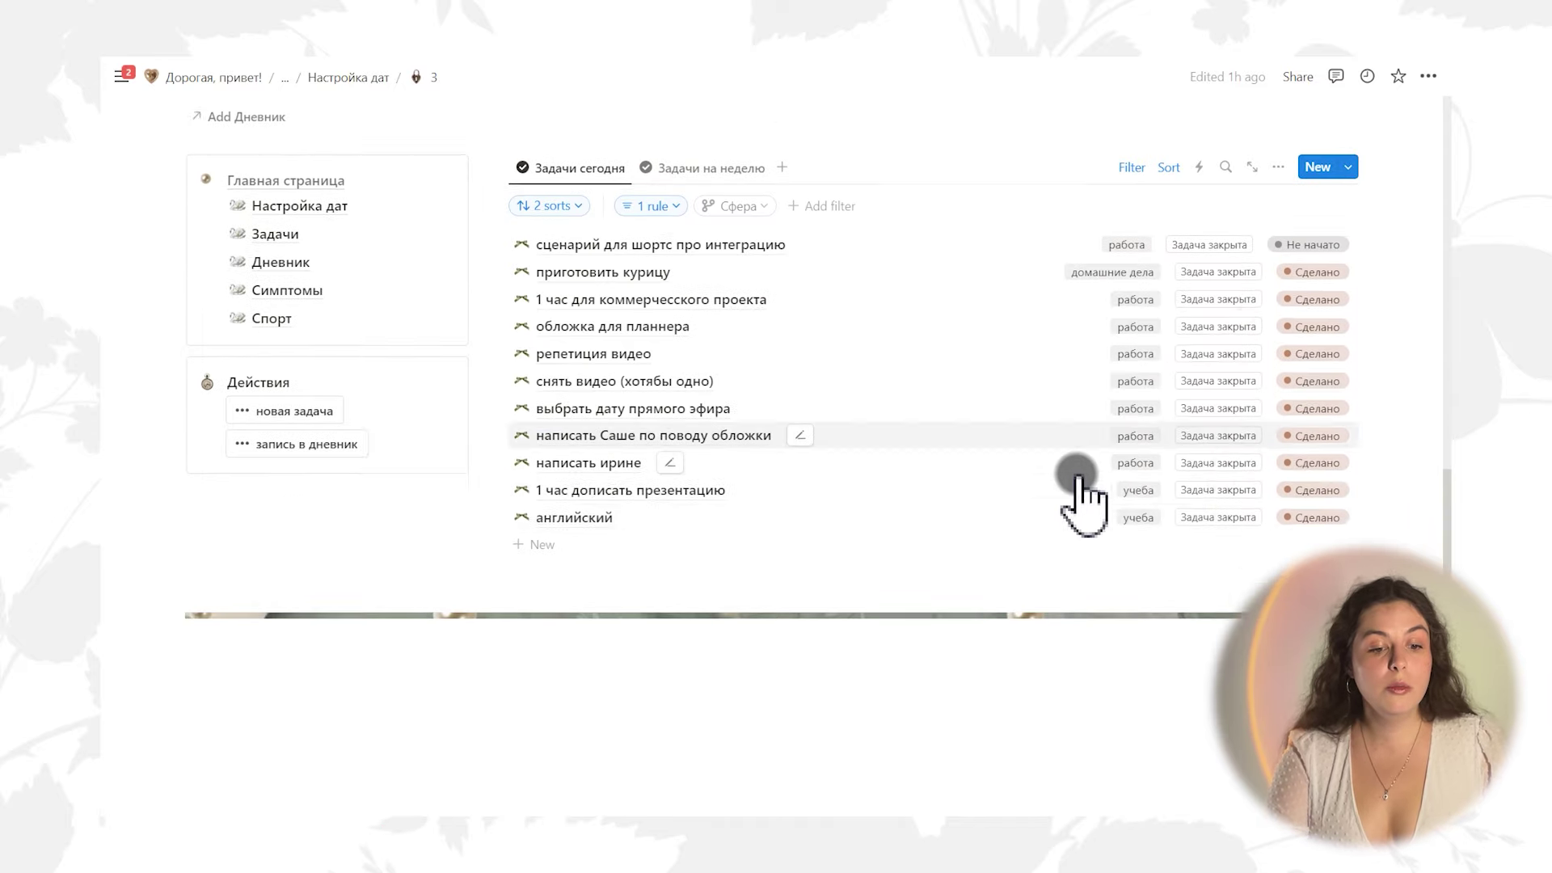
# Link the existing Запись в дневник page to day 3 through its Дневник relation
pyautogui.scroll(3, 942, 537)
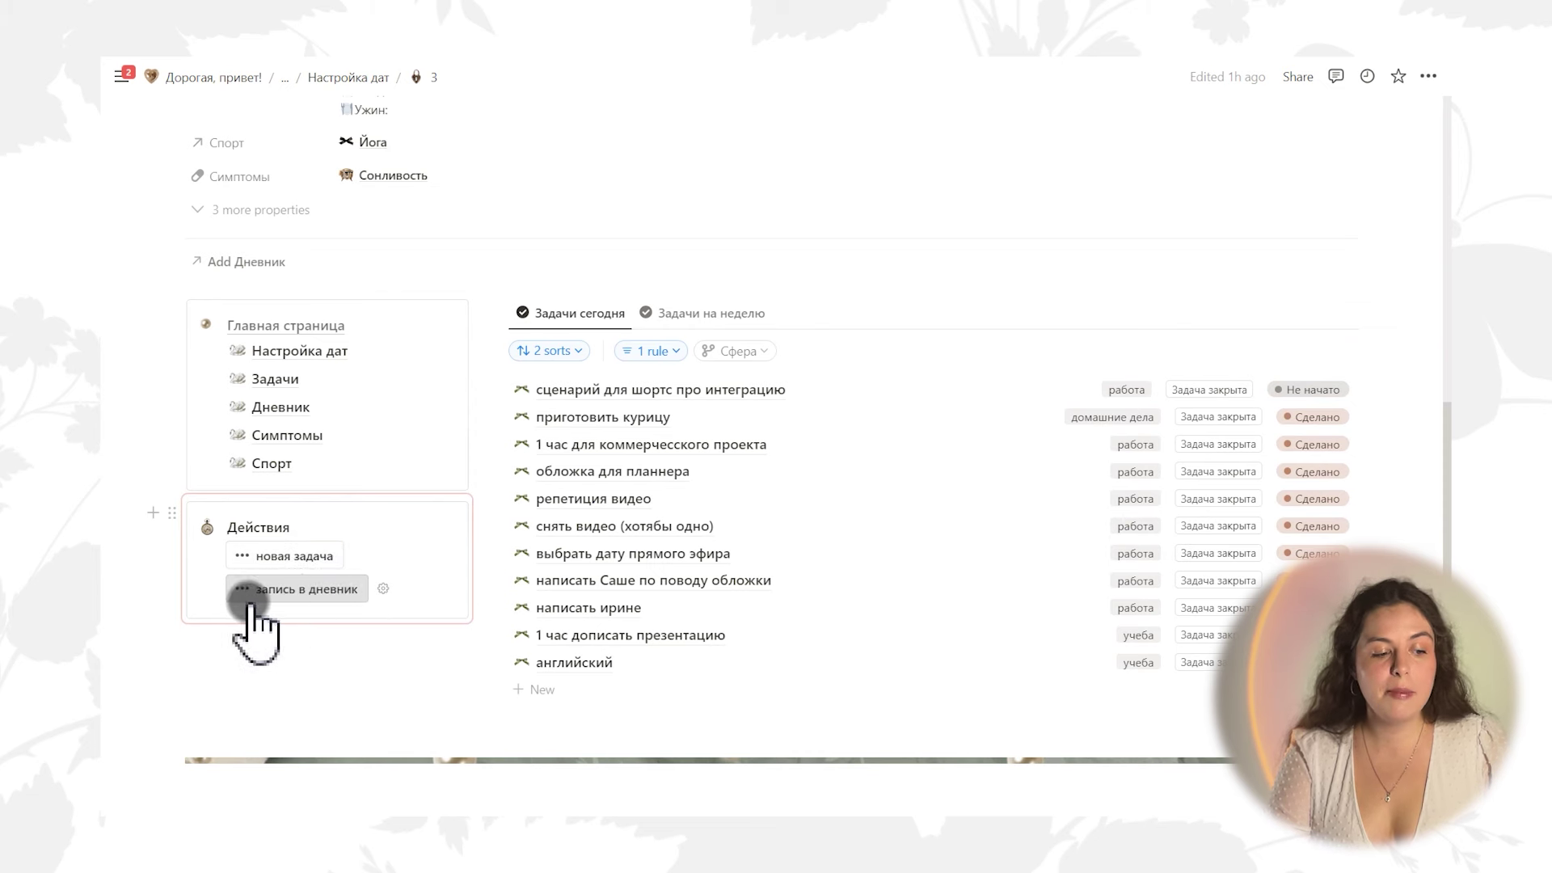
pyautogui.click(253, 267)
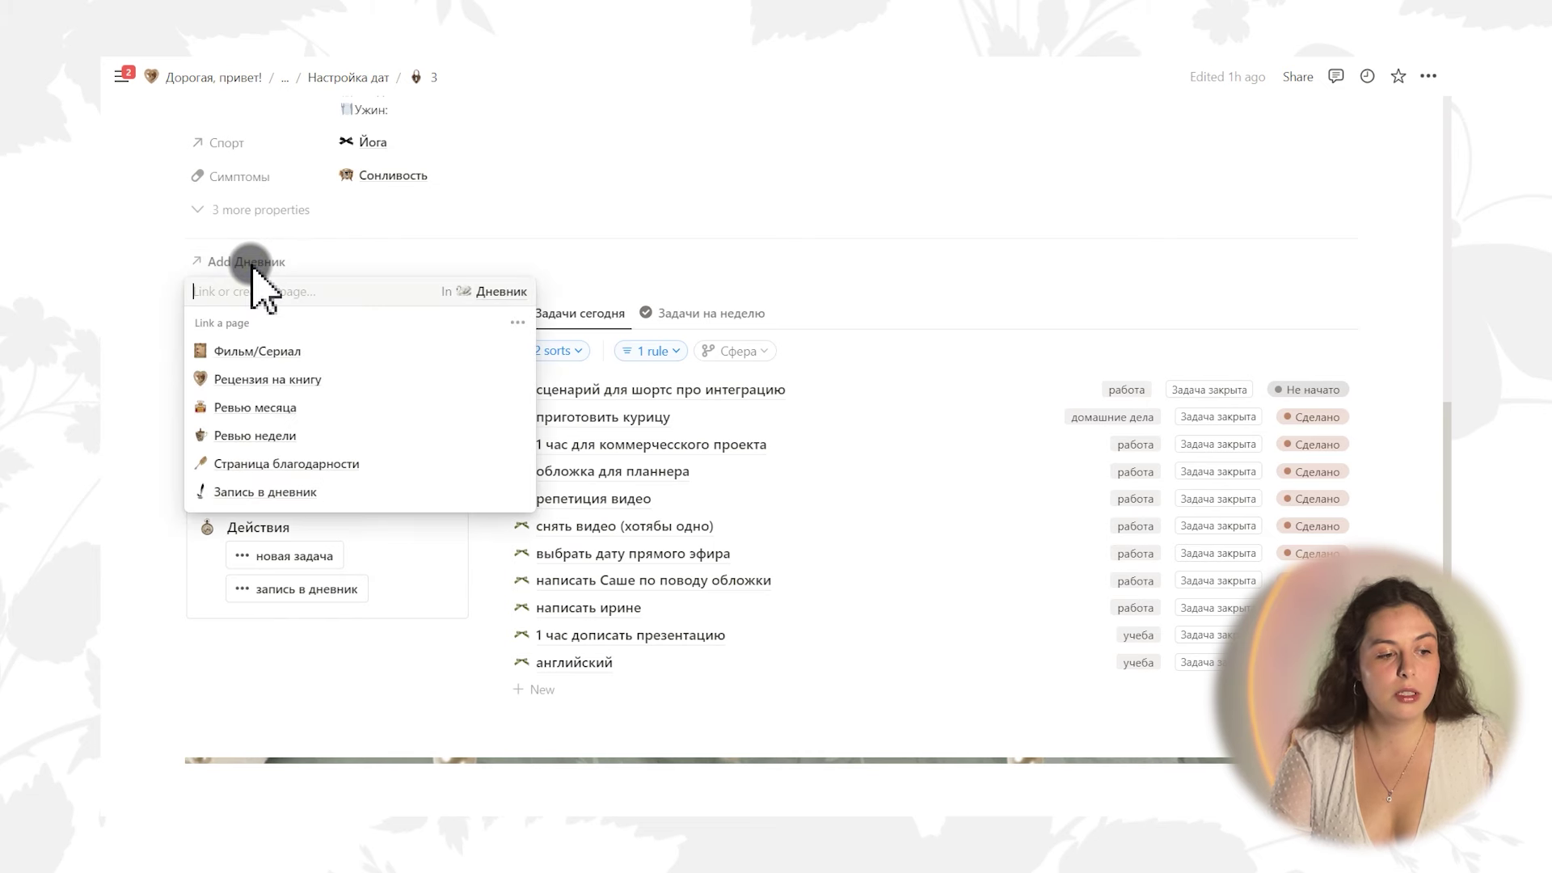
pyautogui.click(247, 493)
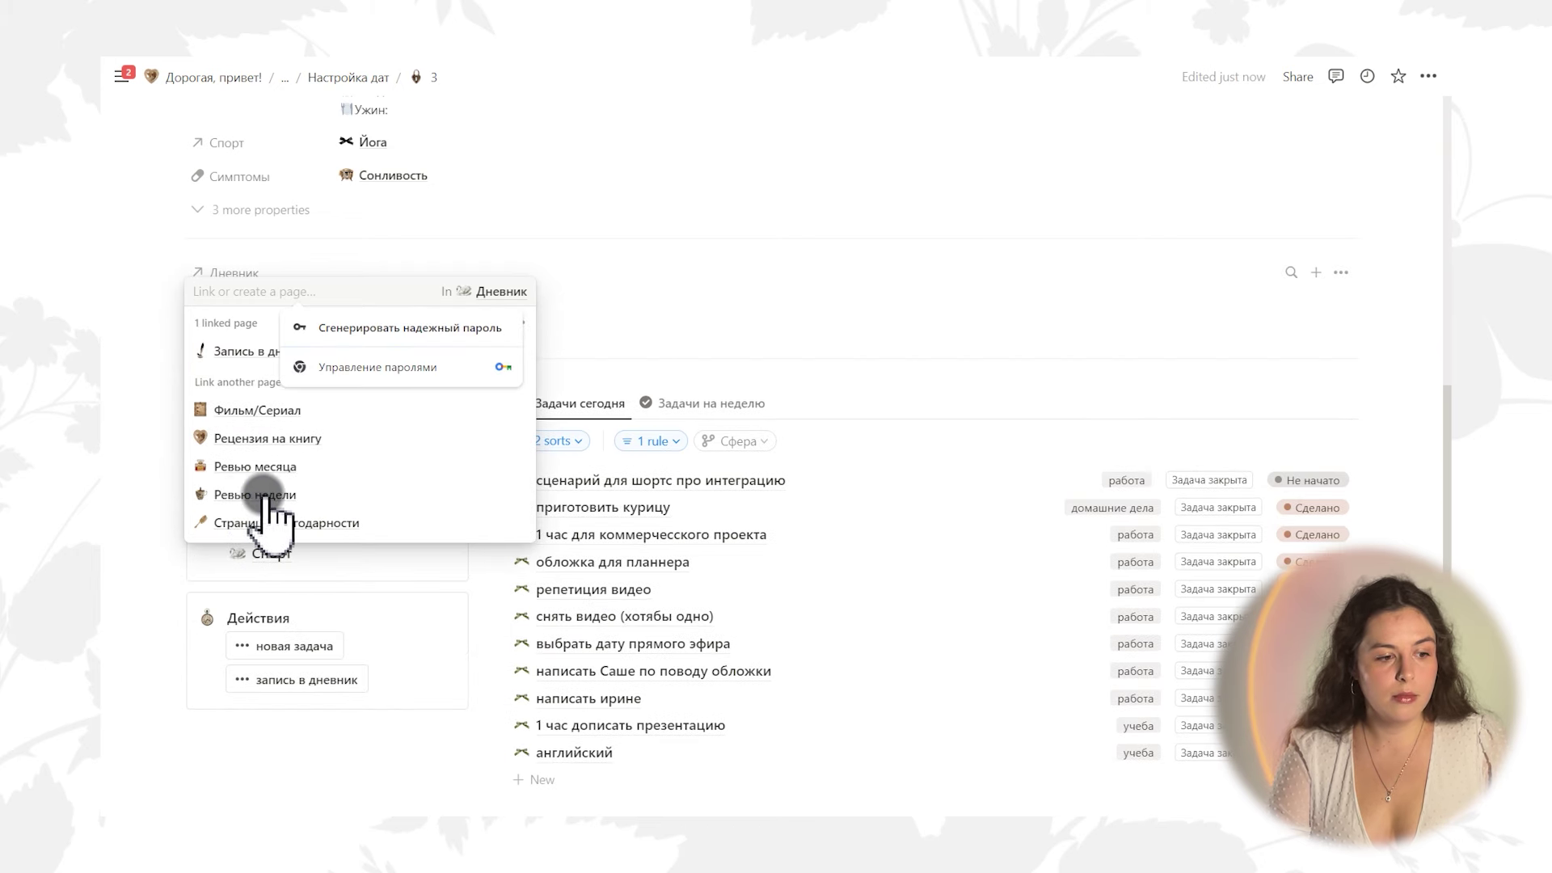
pyautogui.click(727, 284)
# Open the linked Запись в дневник page in a side view, look over its content and close it
pyautogui.click(287, 304)
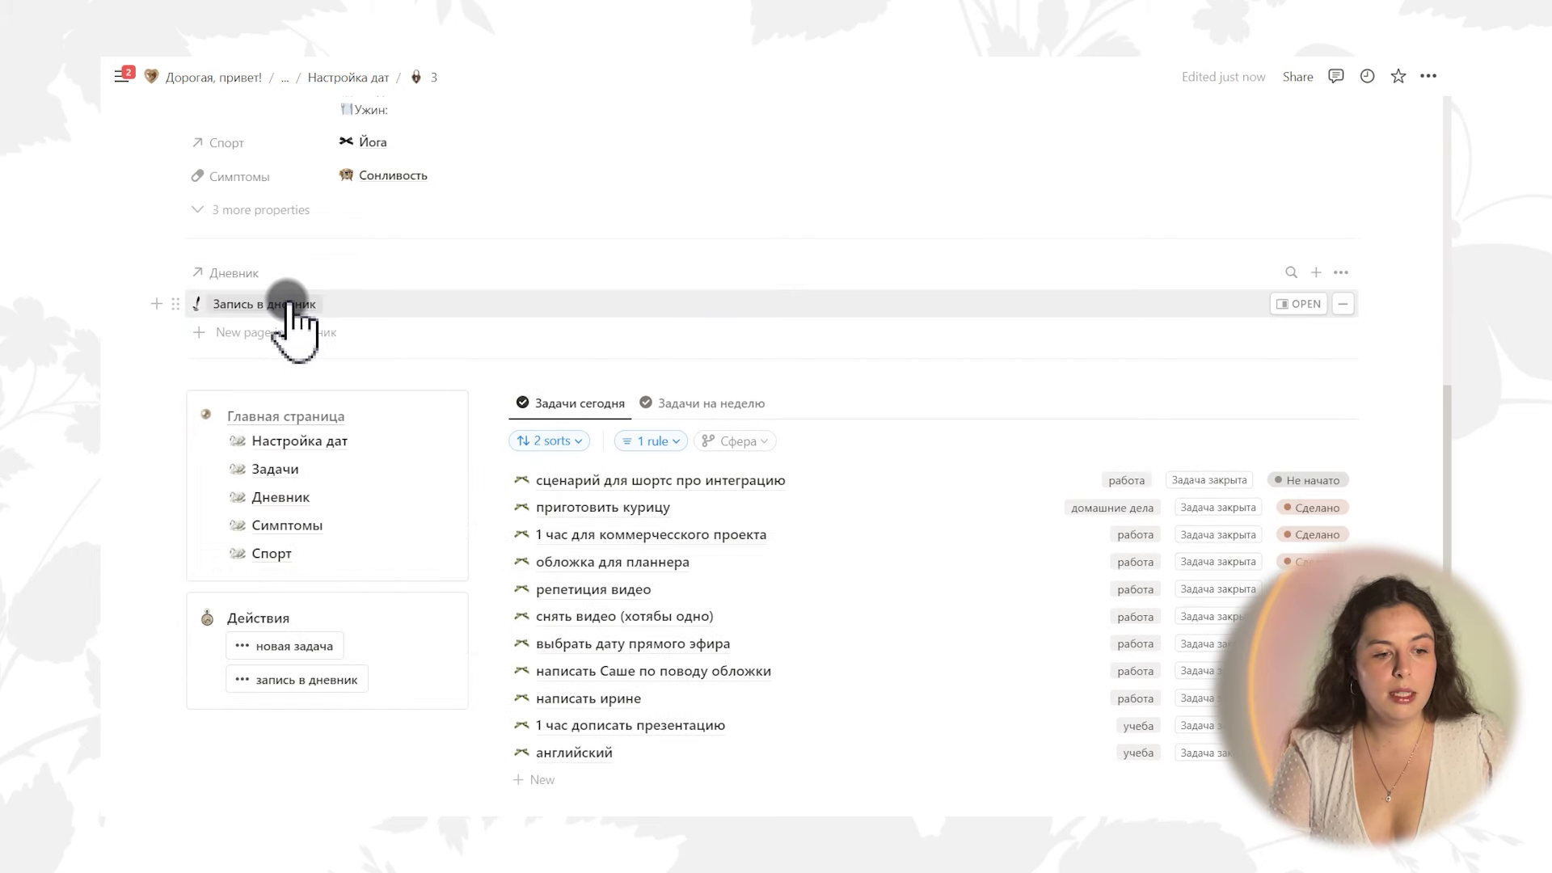
pyautogui.click(1299, 304)
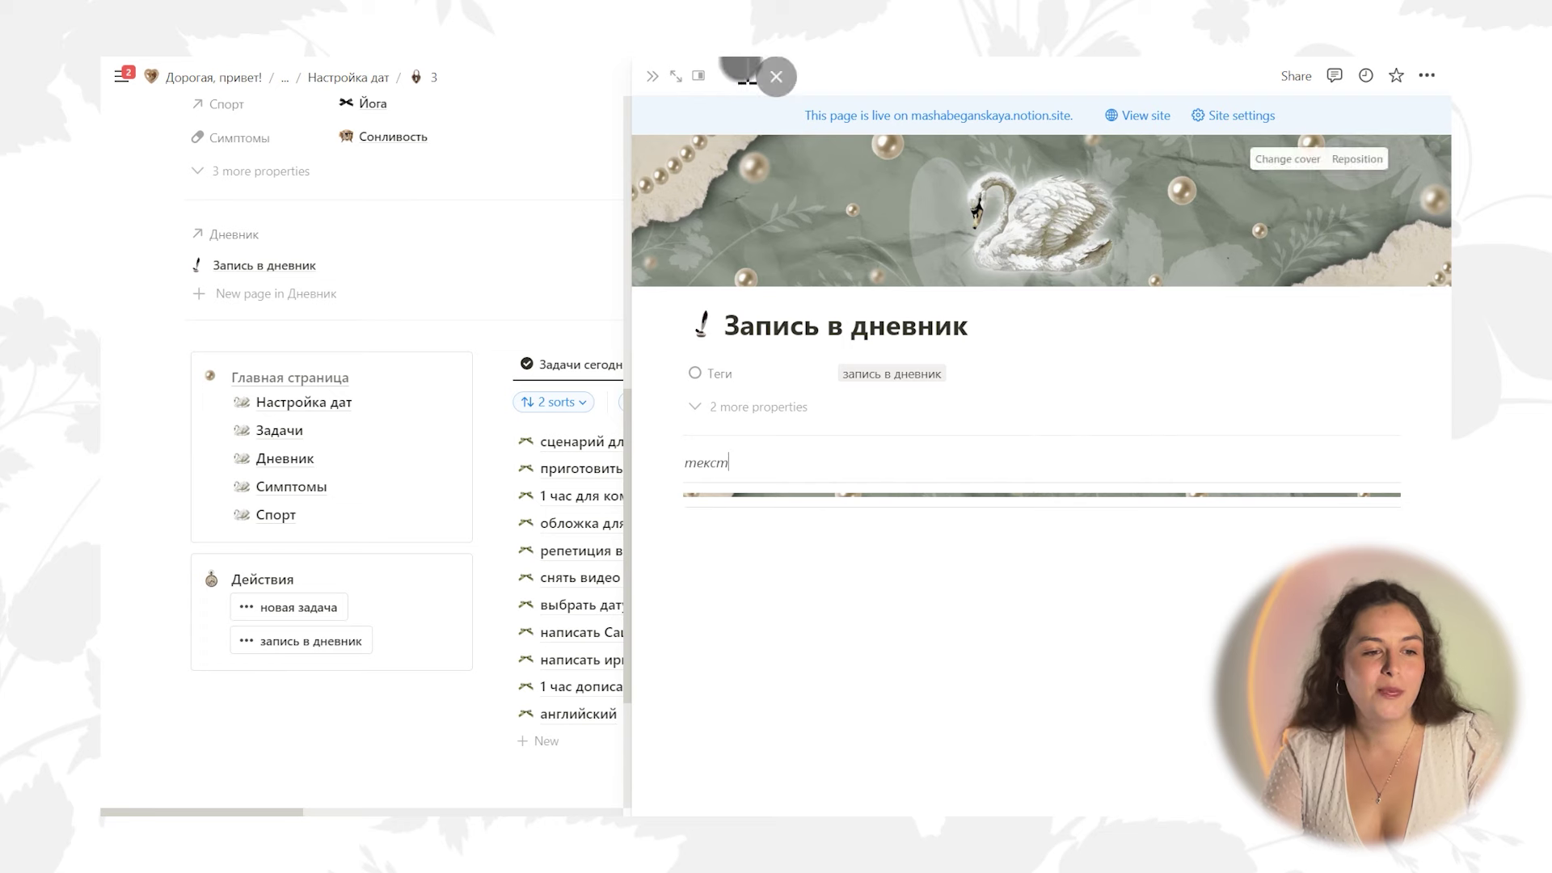
pyautogui.click(649, 75)
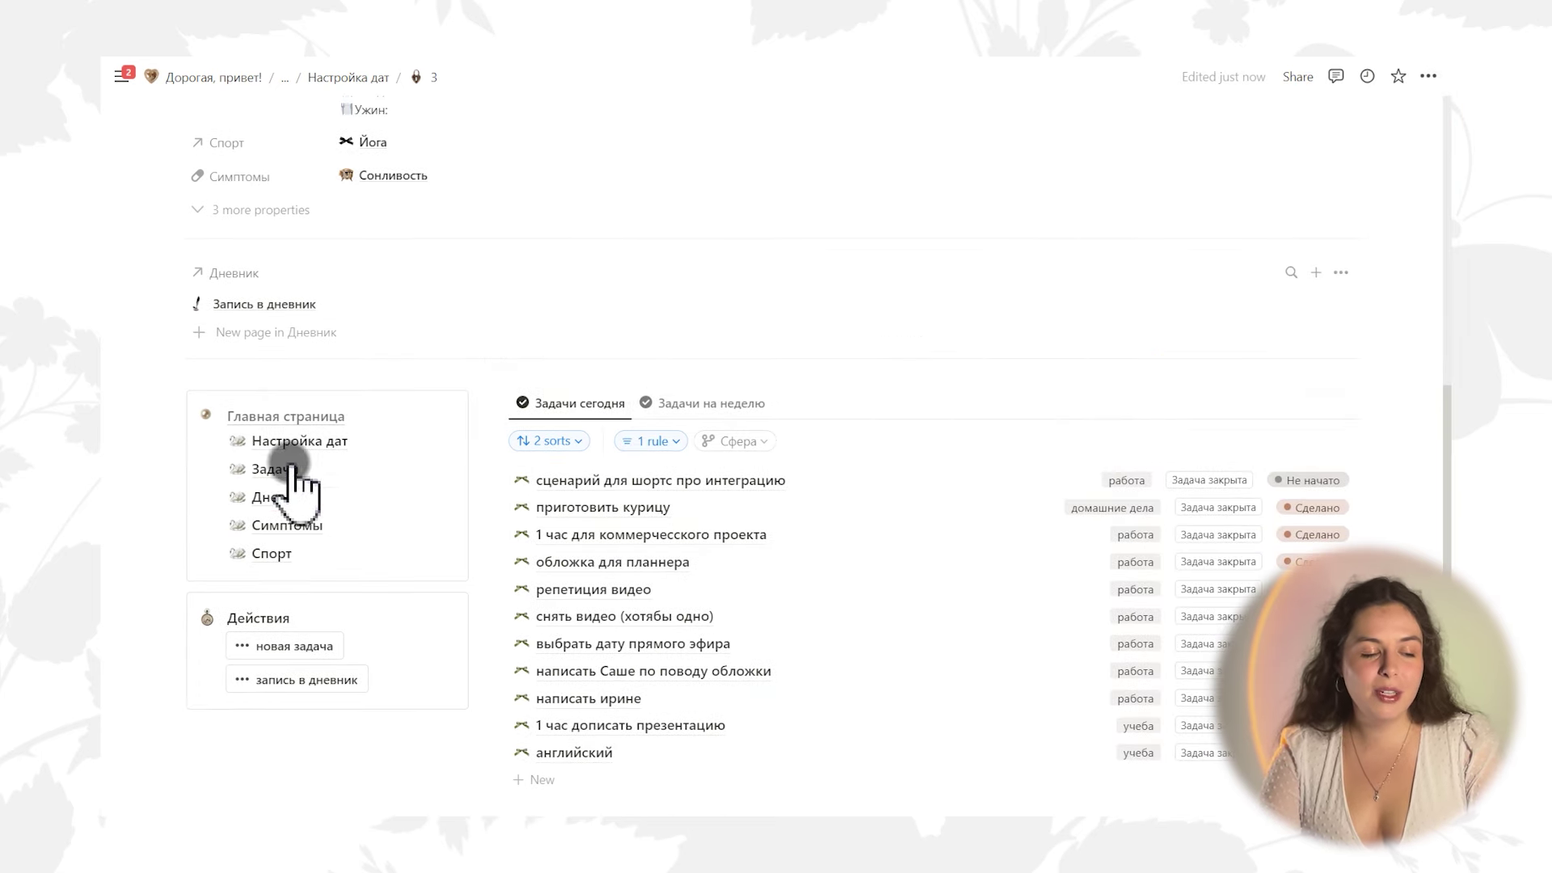
# Return to the main planner page and look over its Задачи сегодня and Все задачи views and the Сегодня card
pyautogui.click(266, 416)
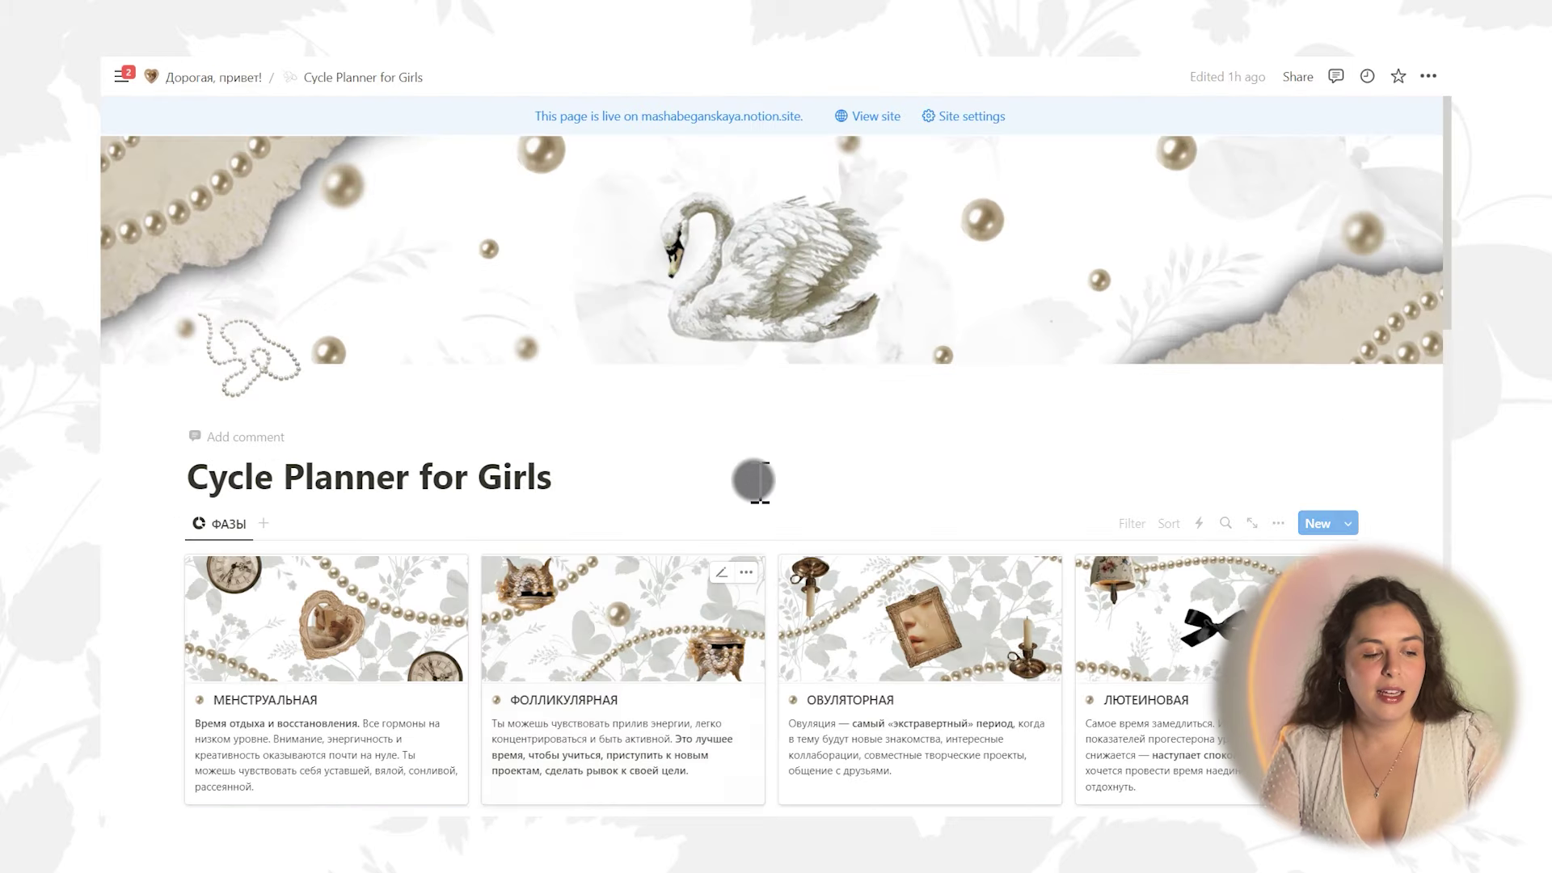
pyautogui.scroll(-5, 848, 467)
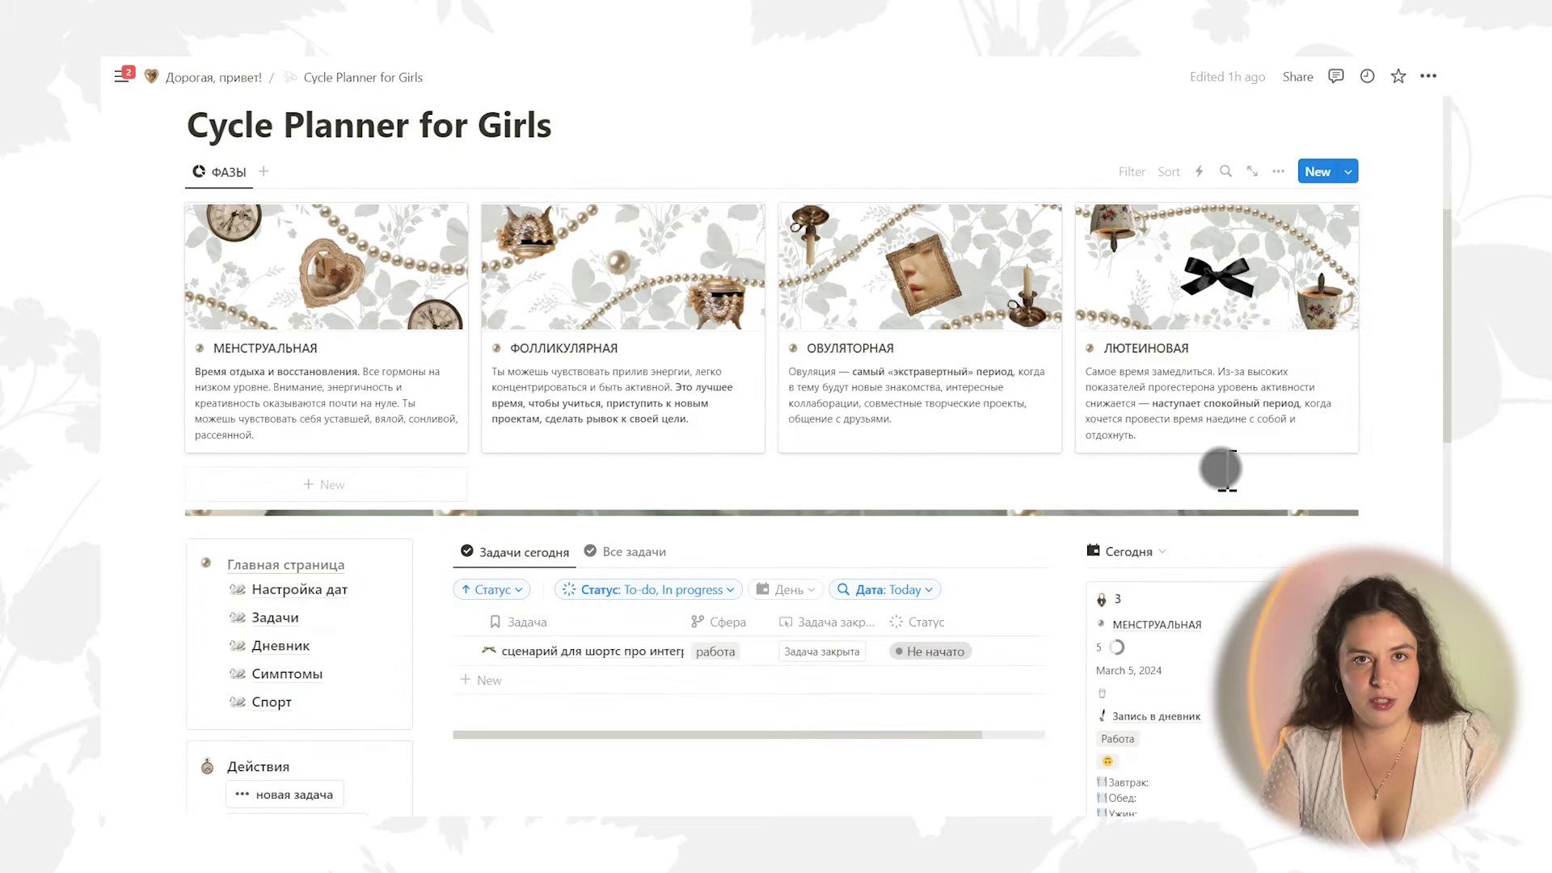
pyautogui.scroll(-3, 1043, 357)
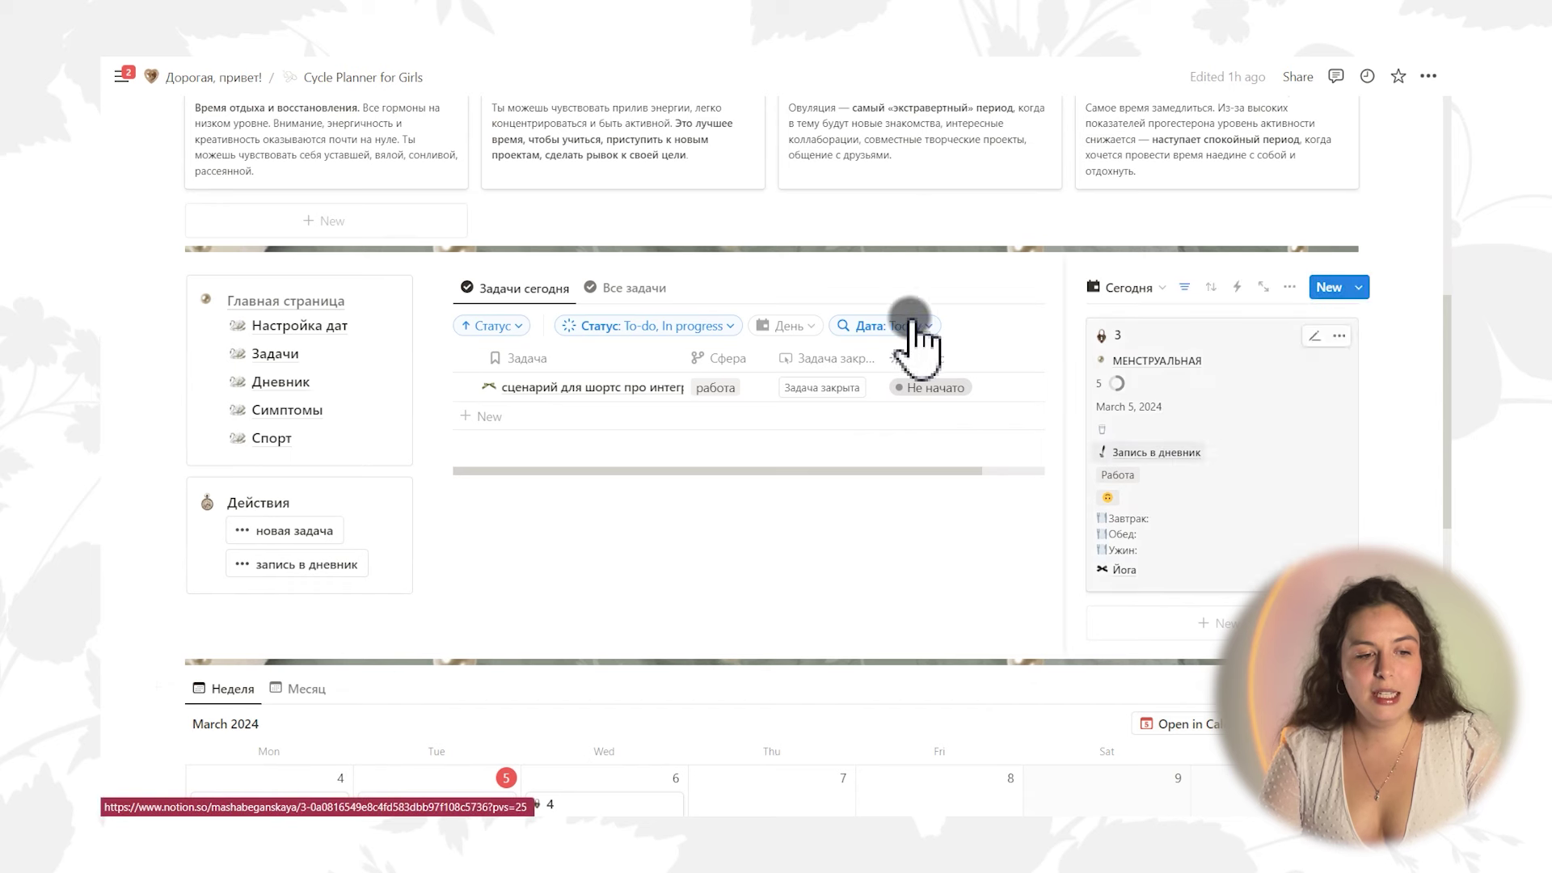
pyautogui.click(622, 285)
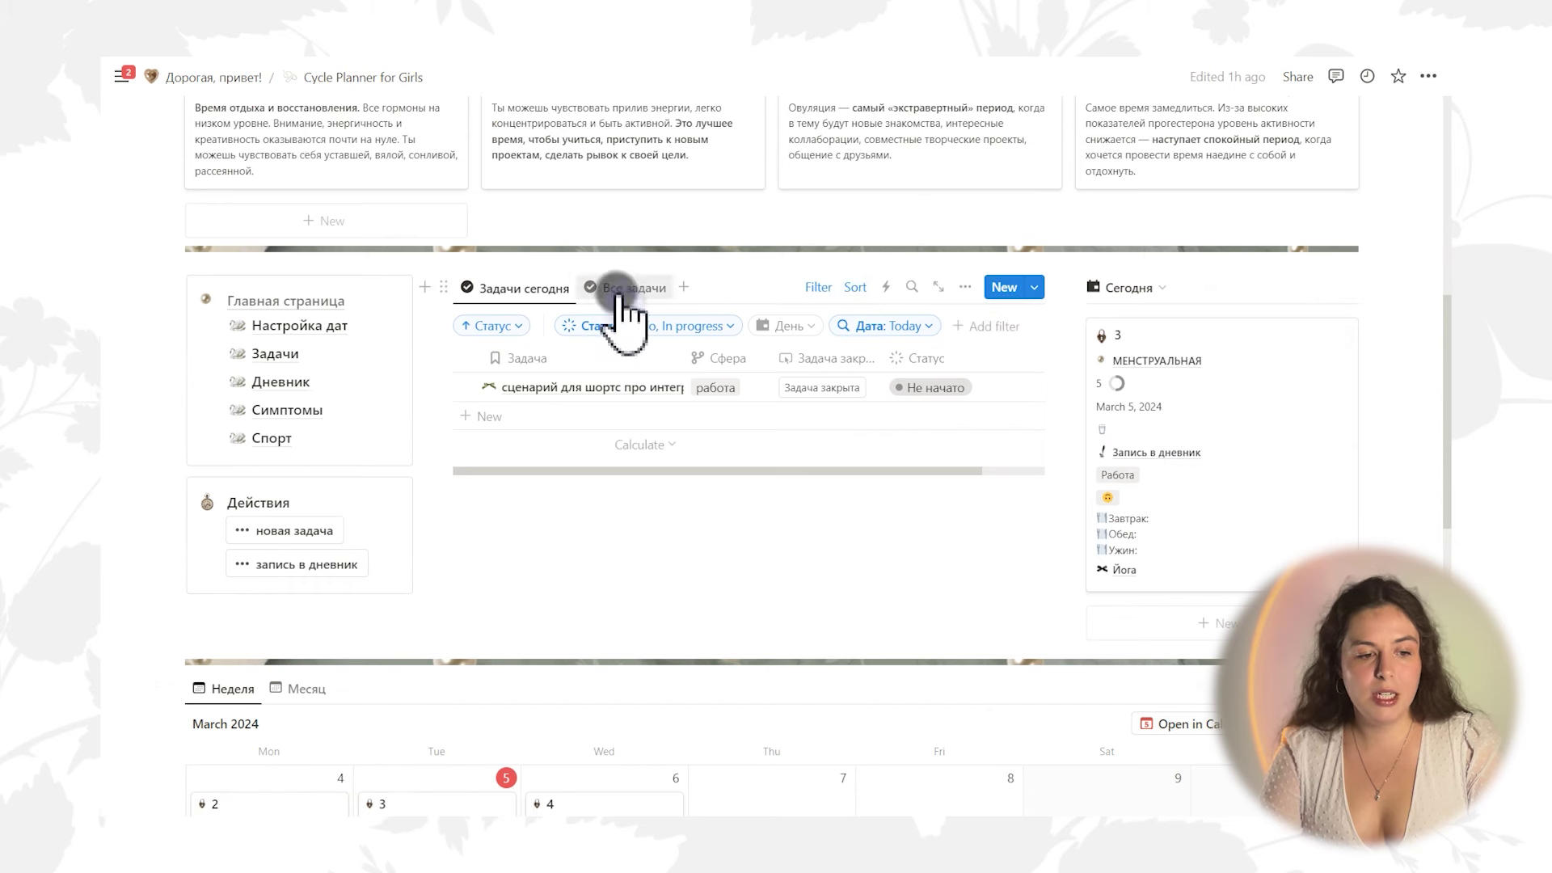
pyautogui.click(494, 289)
# Open the Настройка дат page and set the status of МЕНСТРУАЛЬНАЯ days 1 to 4 in Первый цикл to Завершился
pyautogui.moveTo(279, 340)
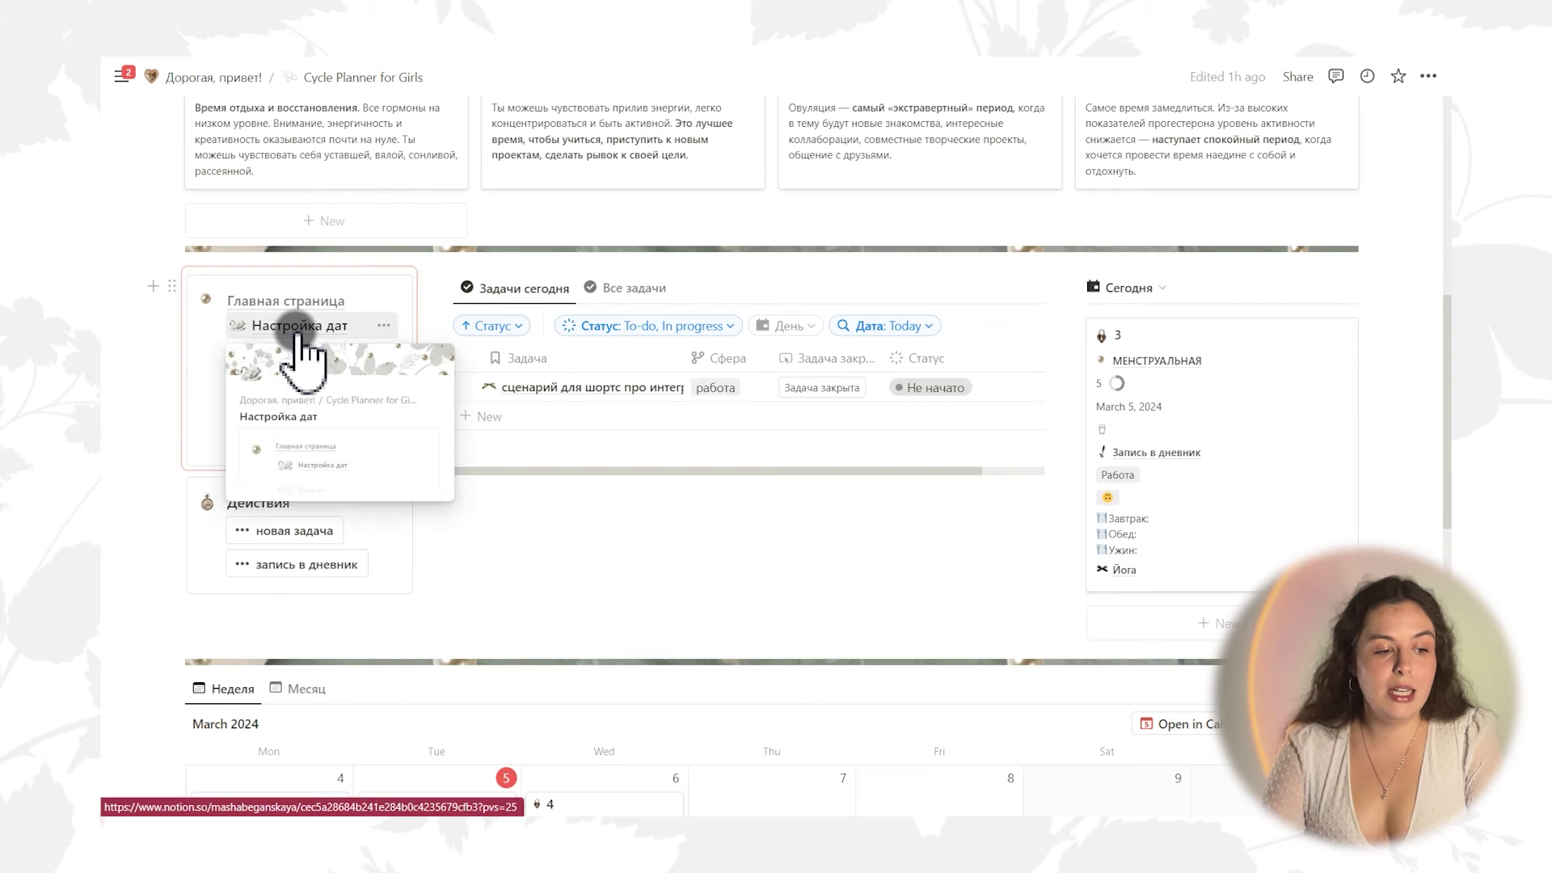
pyautogui.click(298, 326)
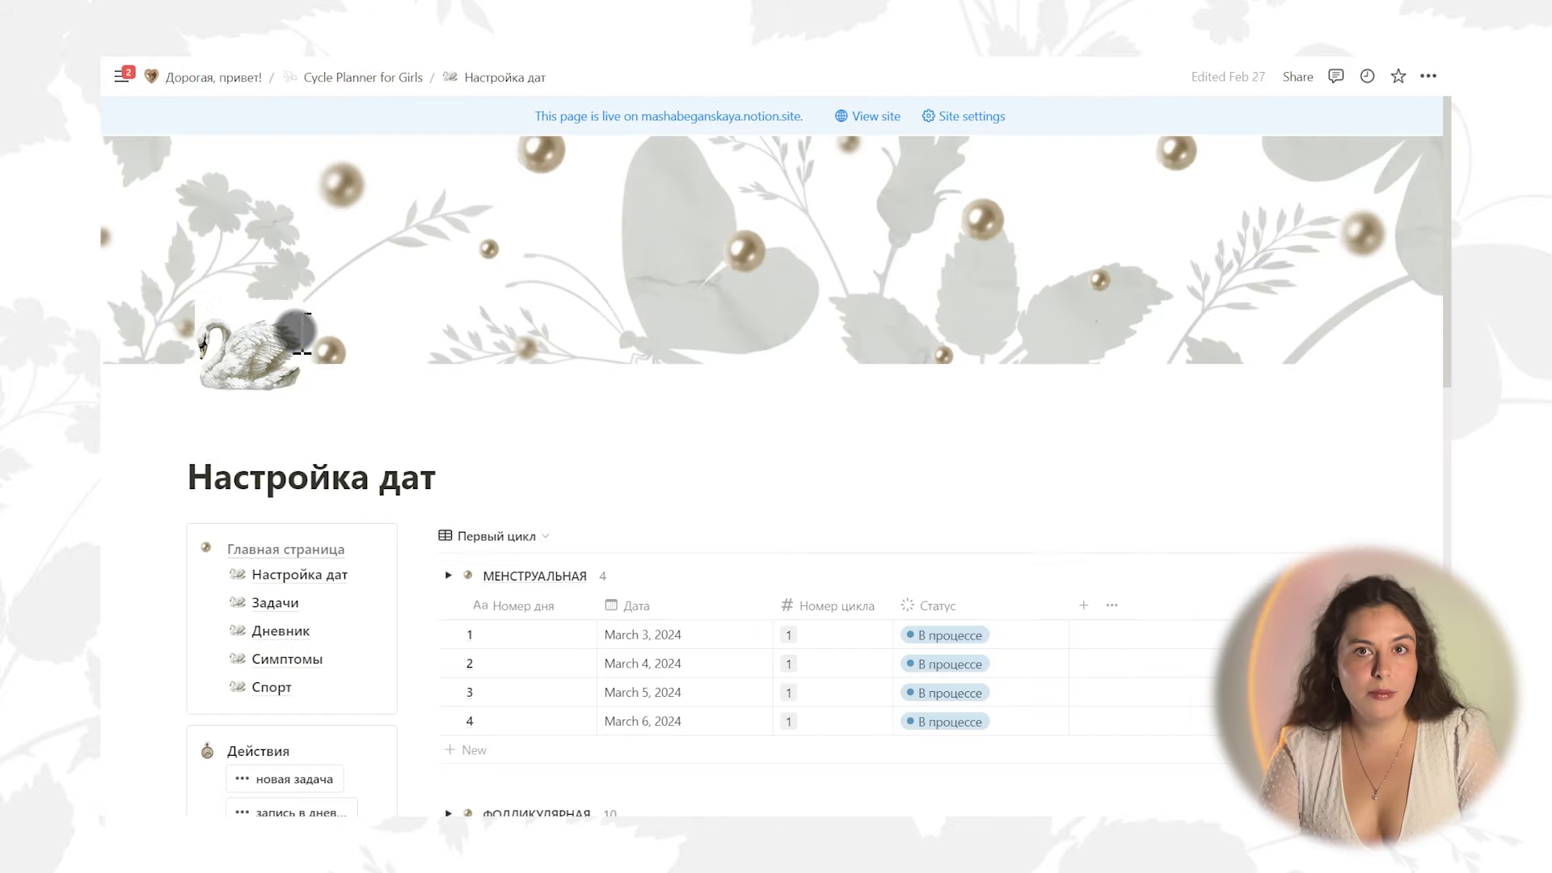
pyautogui.scroll(-3, 918, 453)
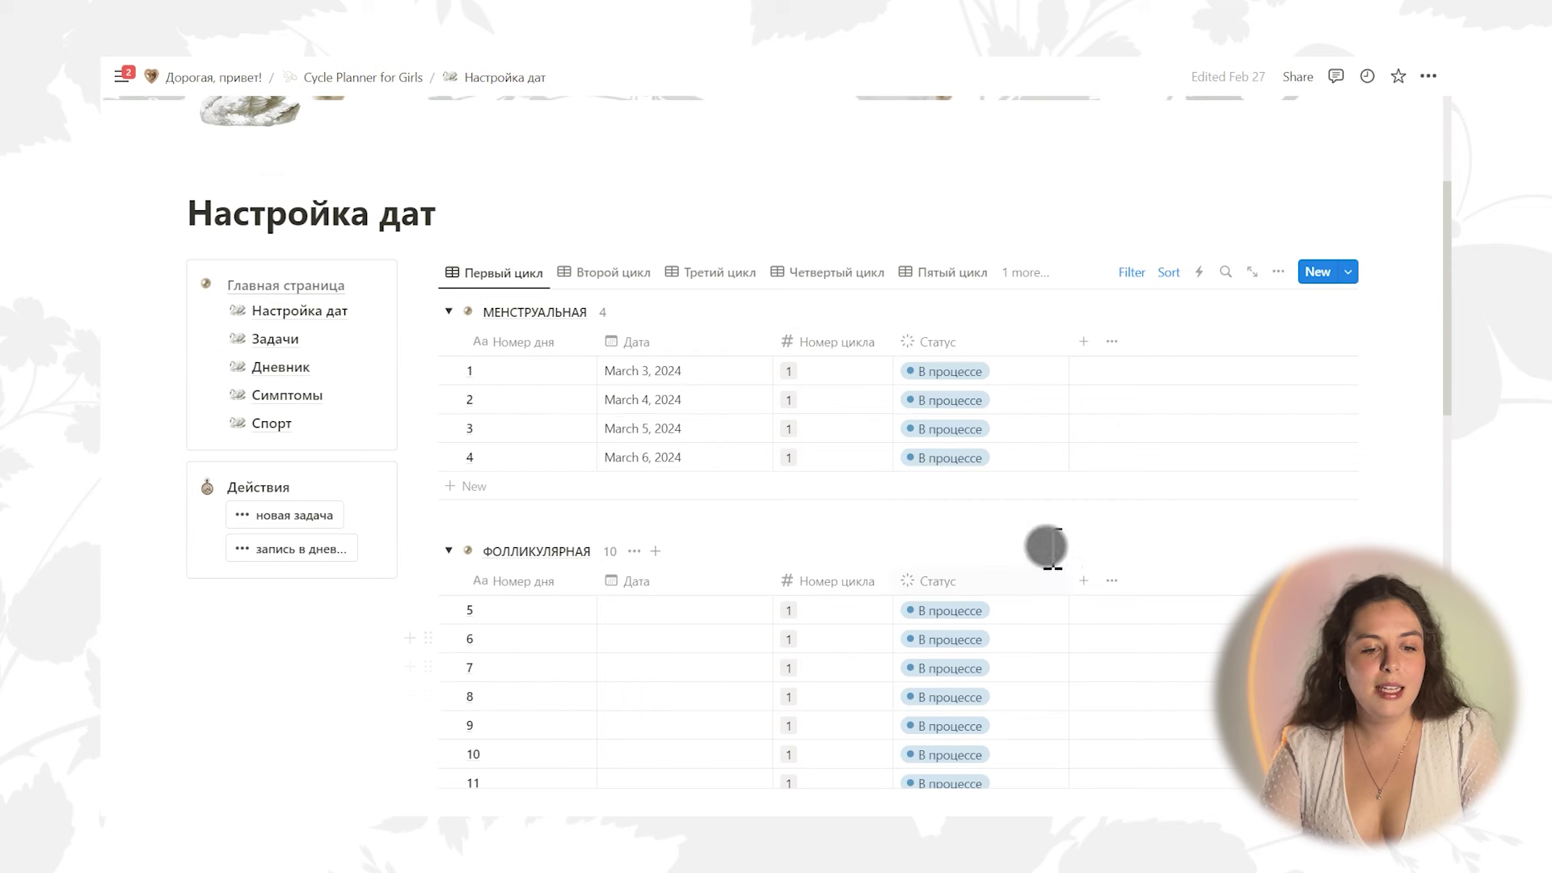
pyautogui.click(967, 375)
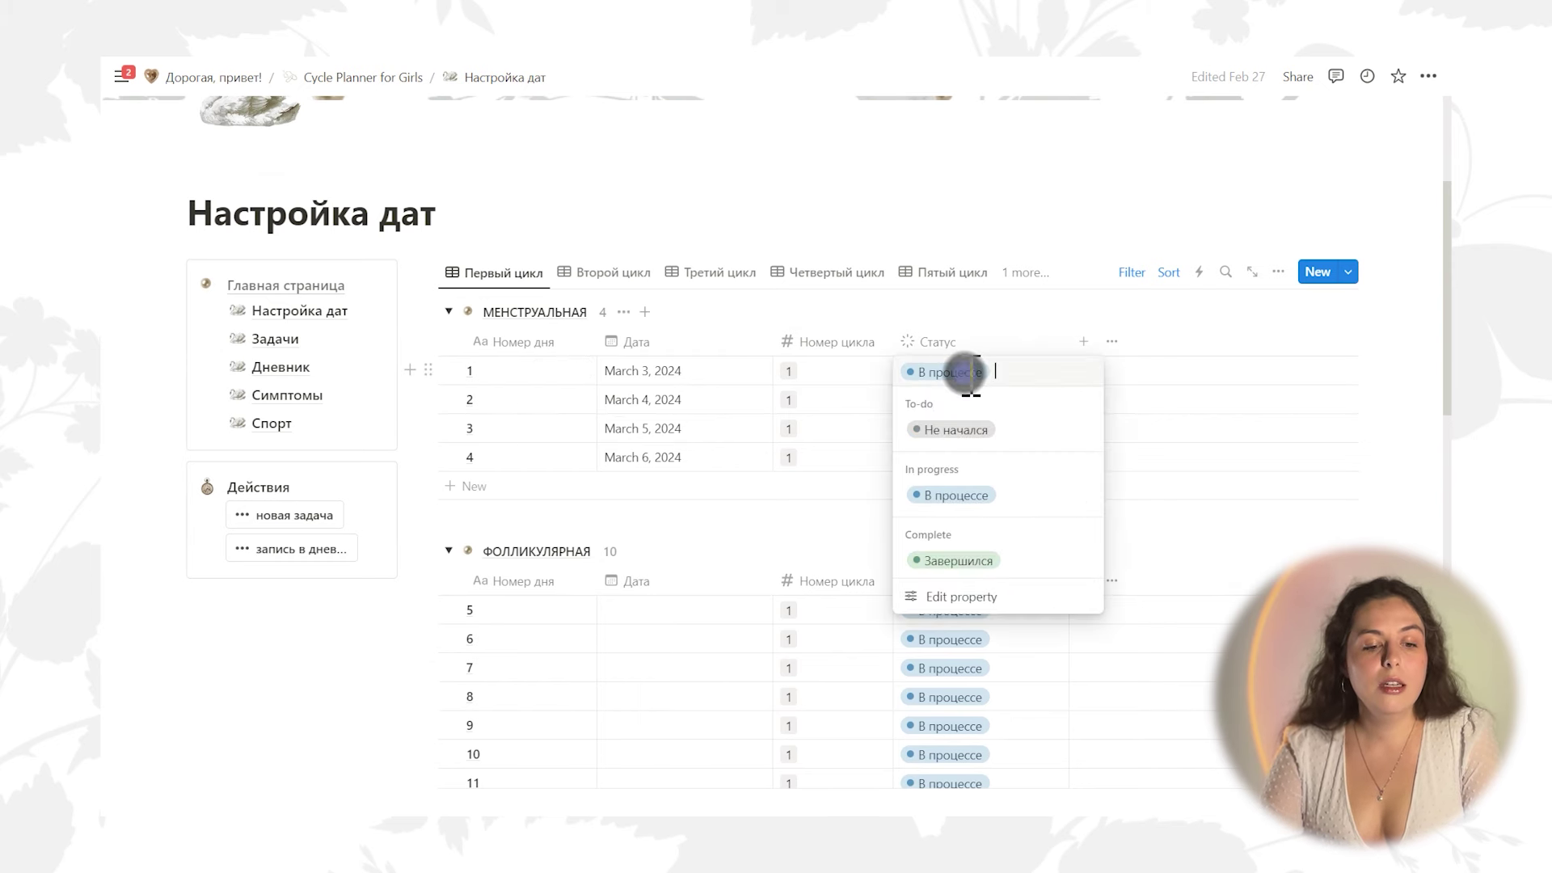
pyautogui.click(966, 560)
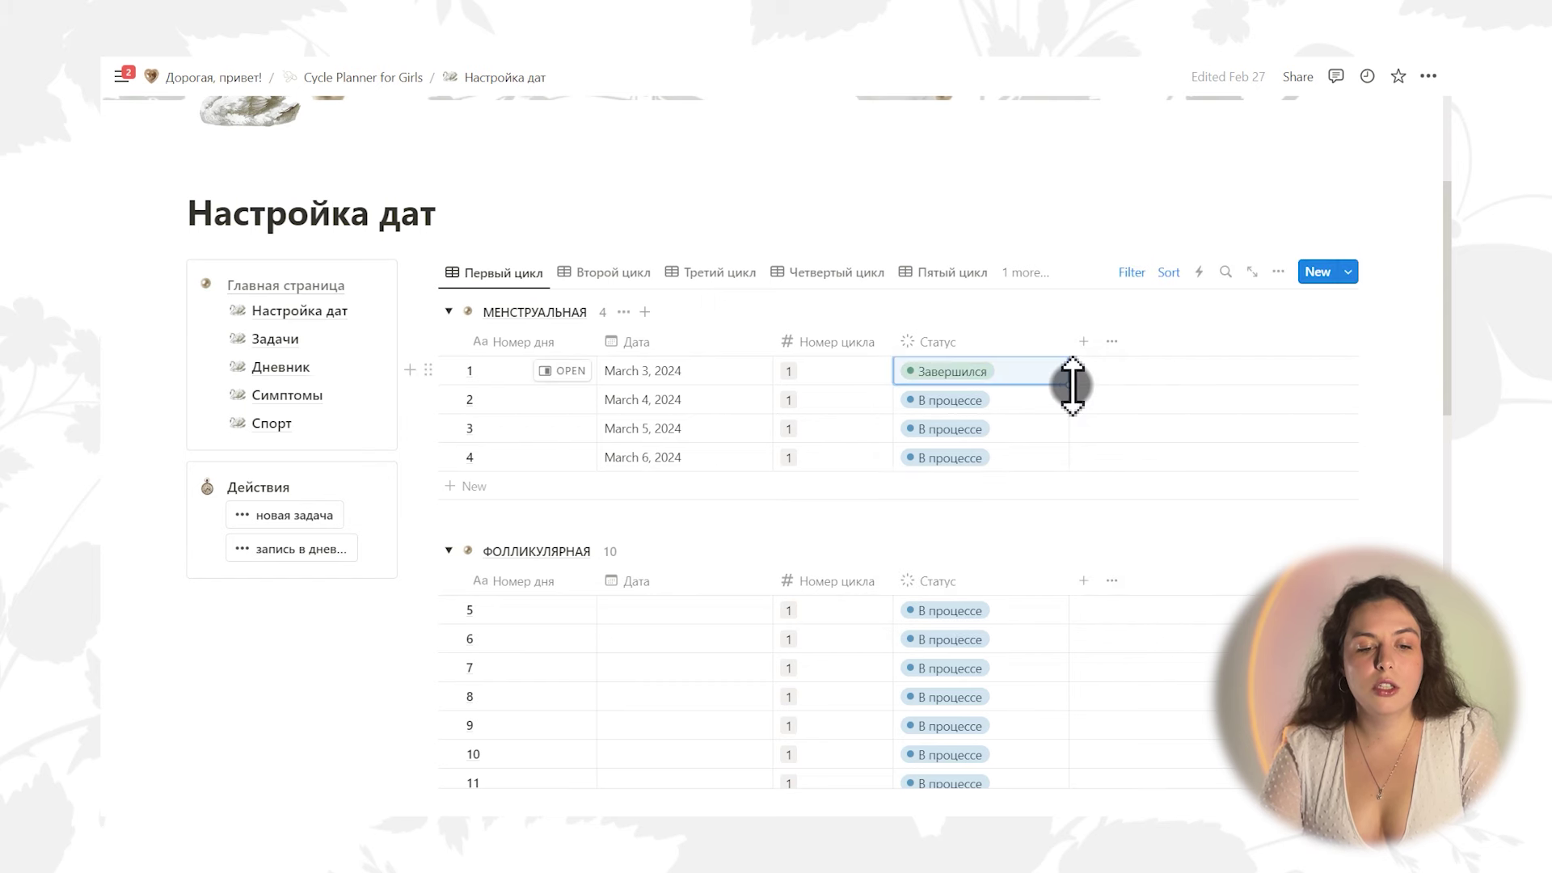
pyautogui.moveTo(1072, 385); pyautogui.dragTo(1074, 473)
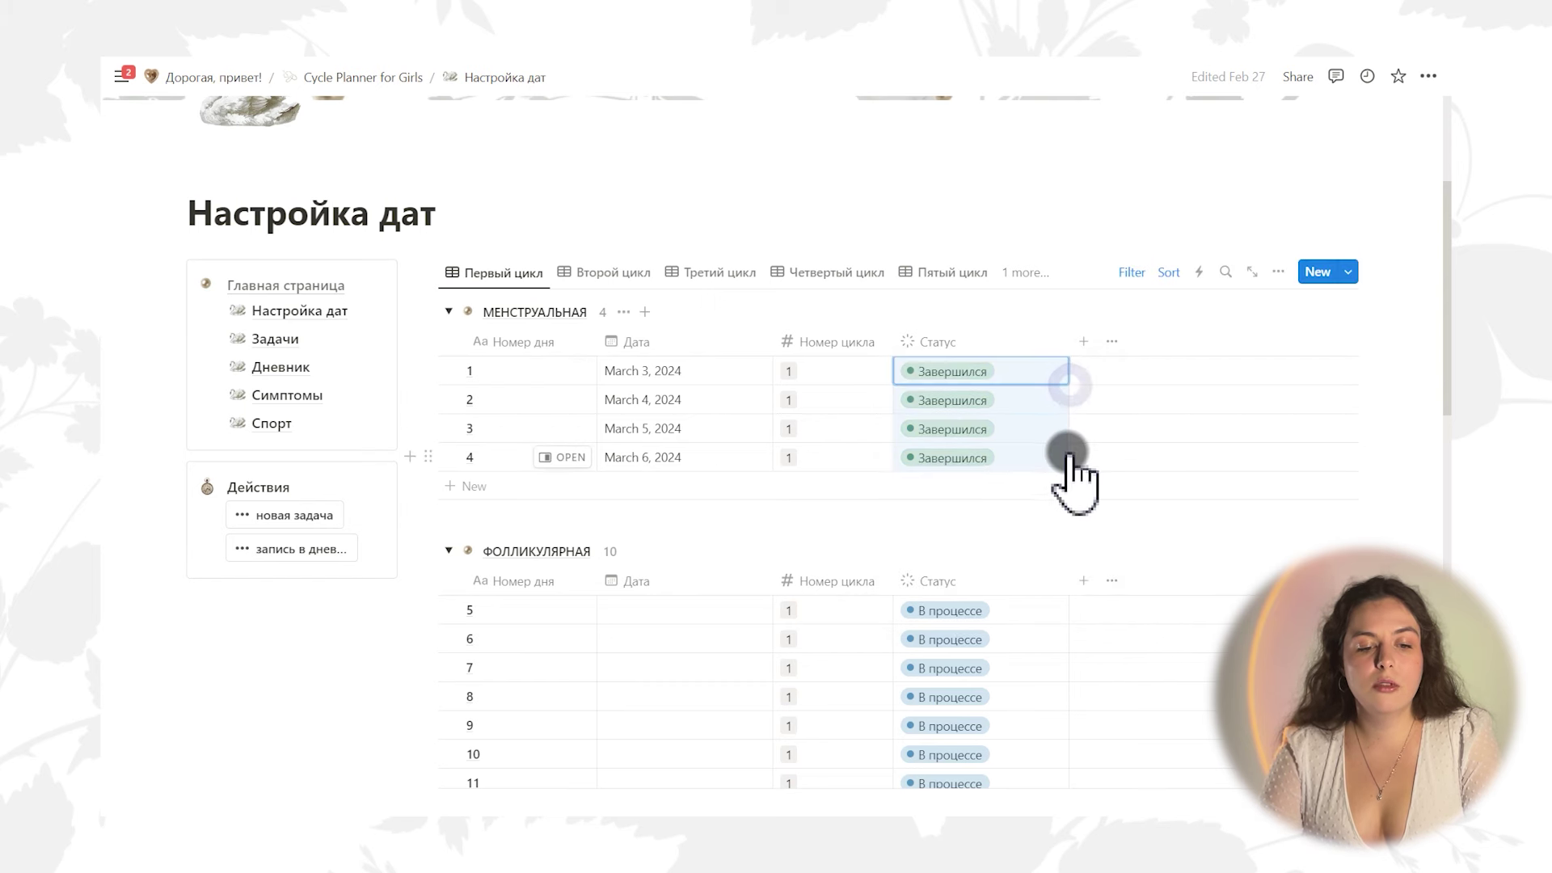
# View the МЕНСТРУАЛЬНАЯ group's days in Второй цикл and return to Первый цикл
pyautogui.click(627, 281)
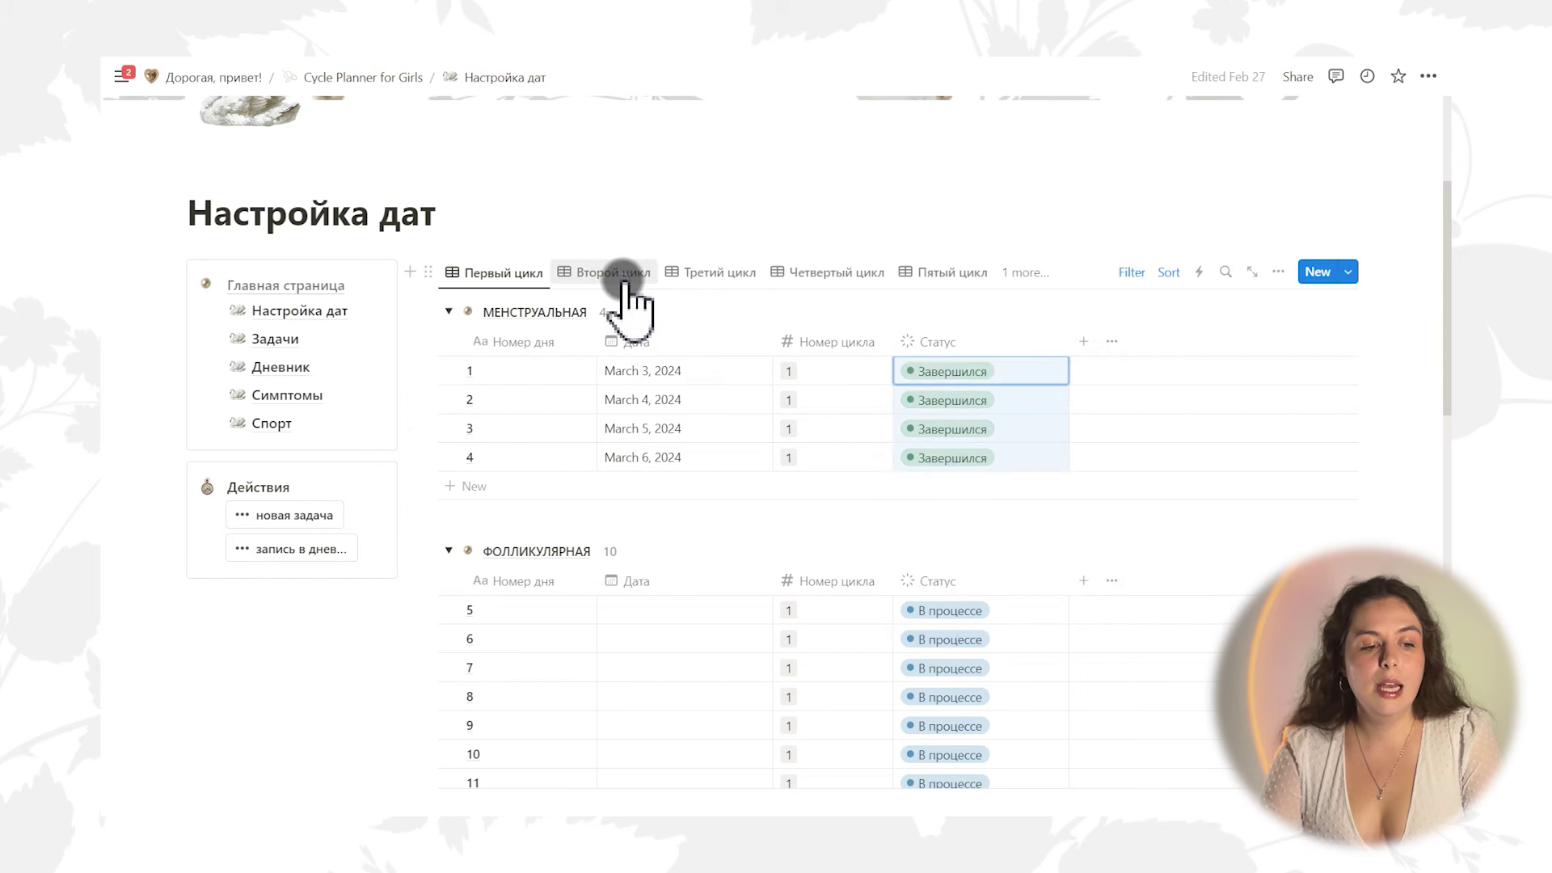
pyautogui.click(449, 311)
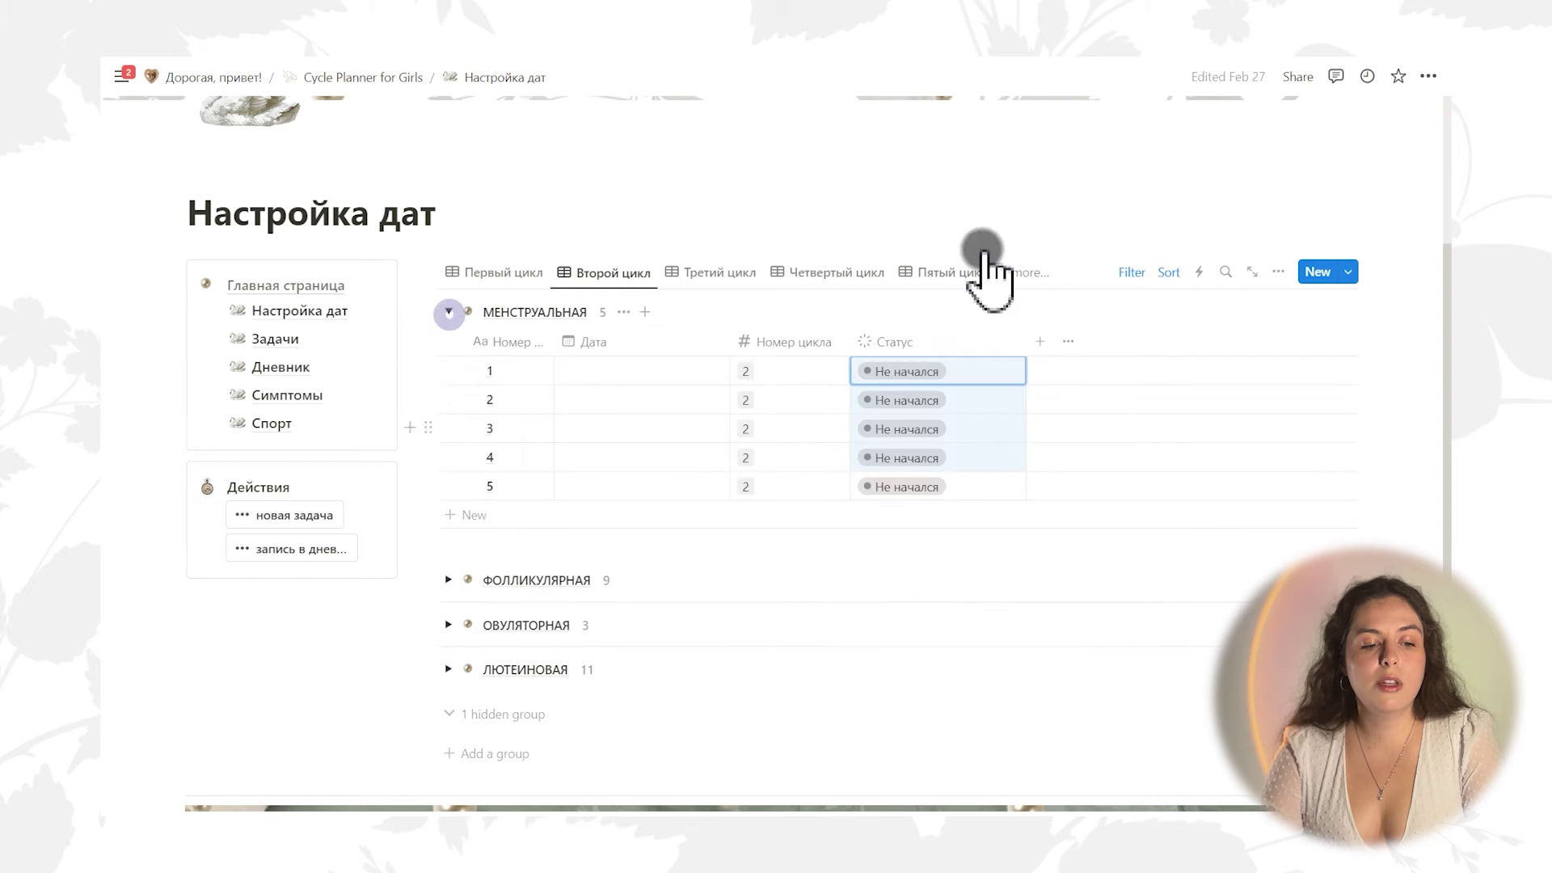
pyautogui.click(489, 274)
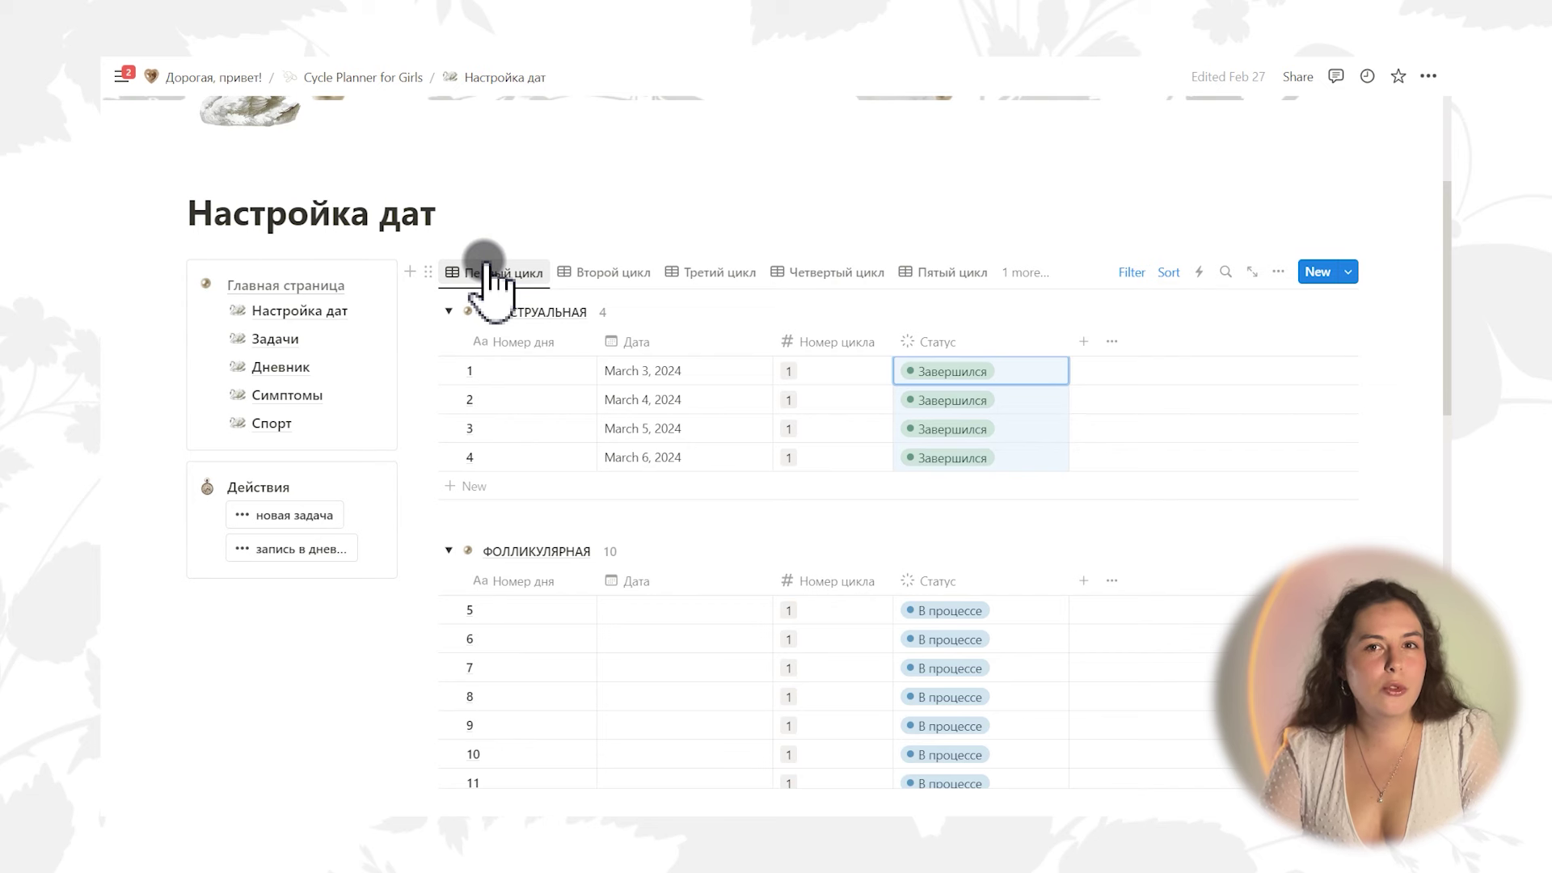
# Set the status of МЕНСТРУАЛЬНАЯ days 1 to 4 in Первый цикл to В процессе
pyautogui.click(953, 371)
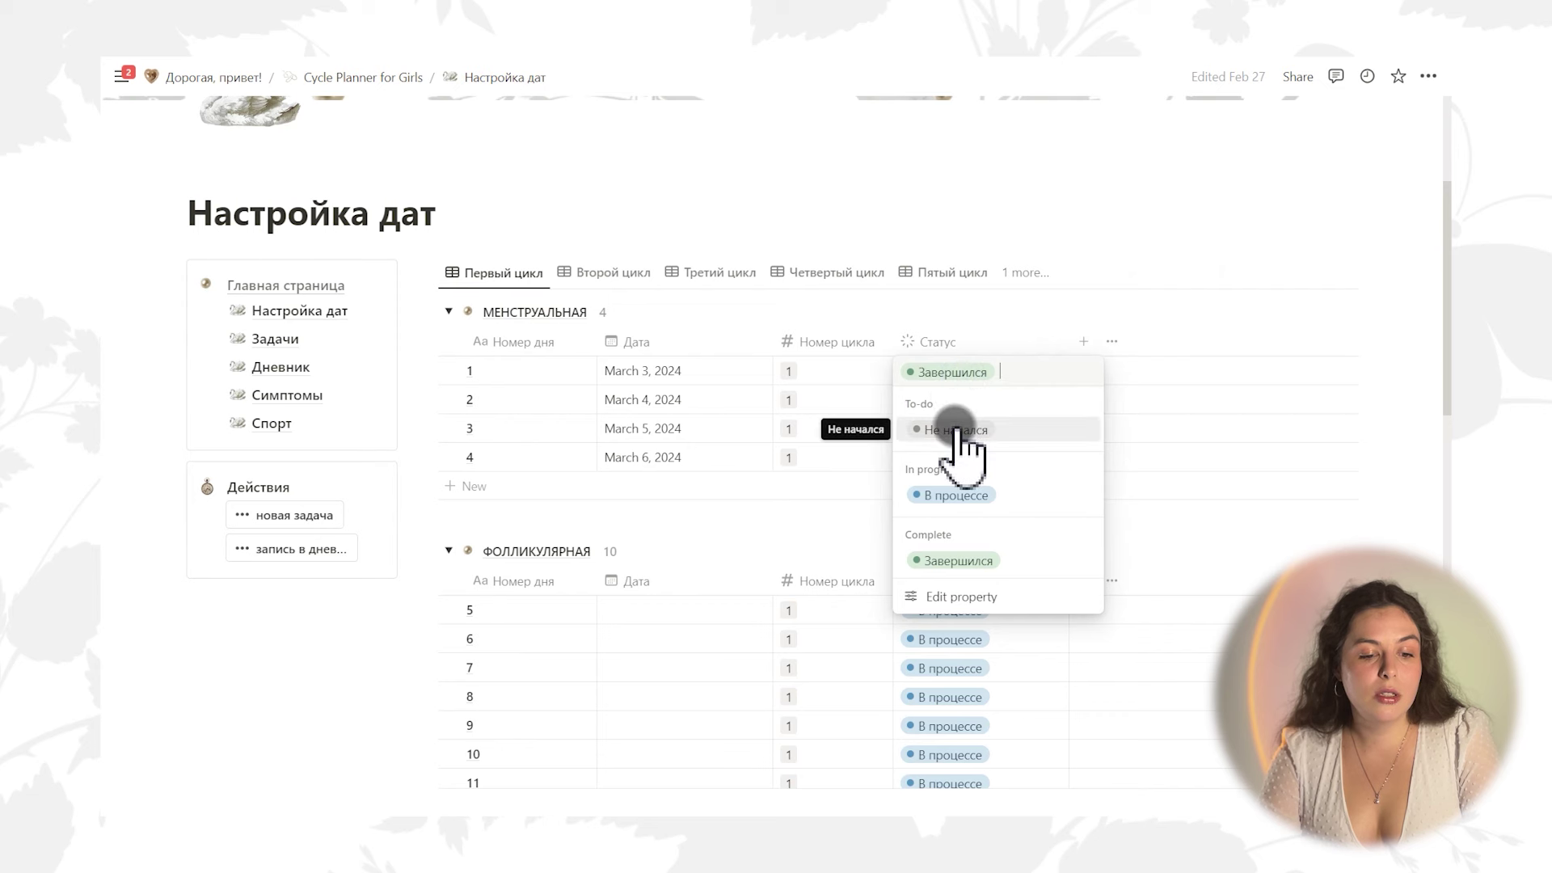
pyautogui.click(956, 497)
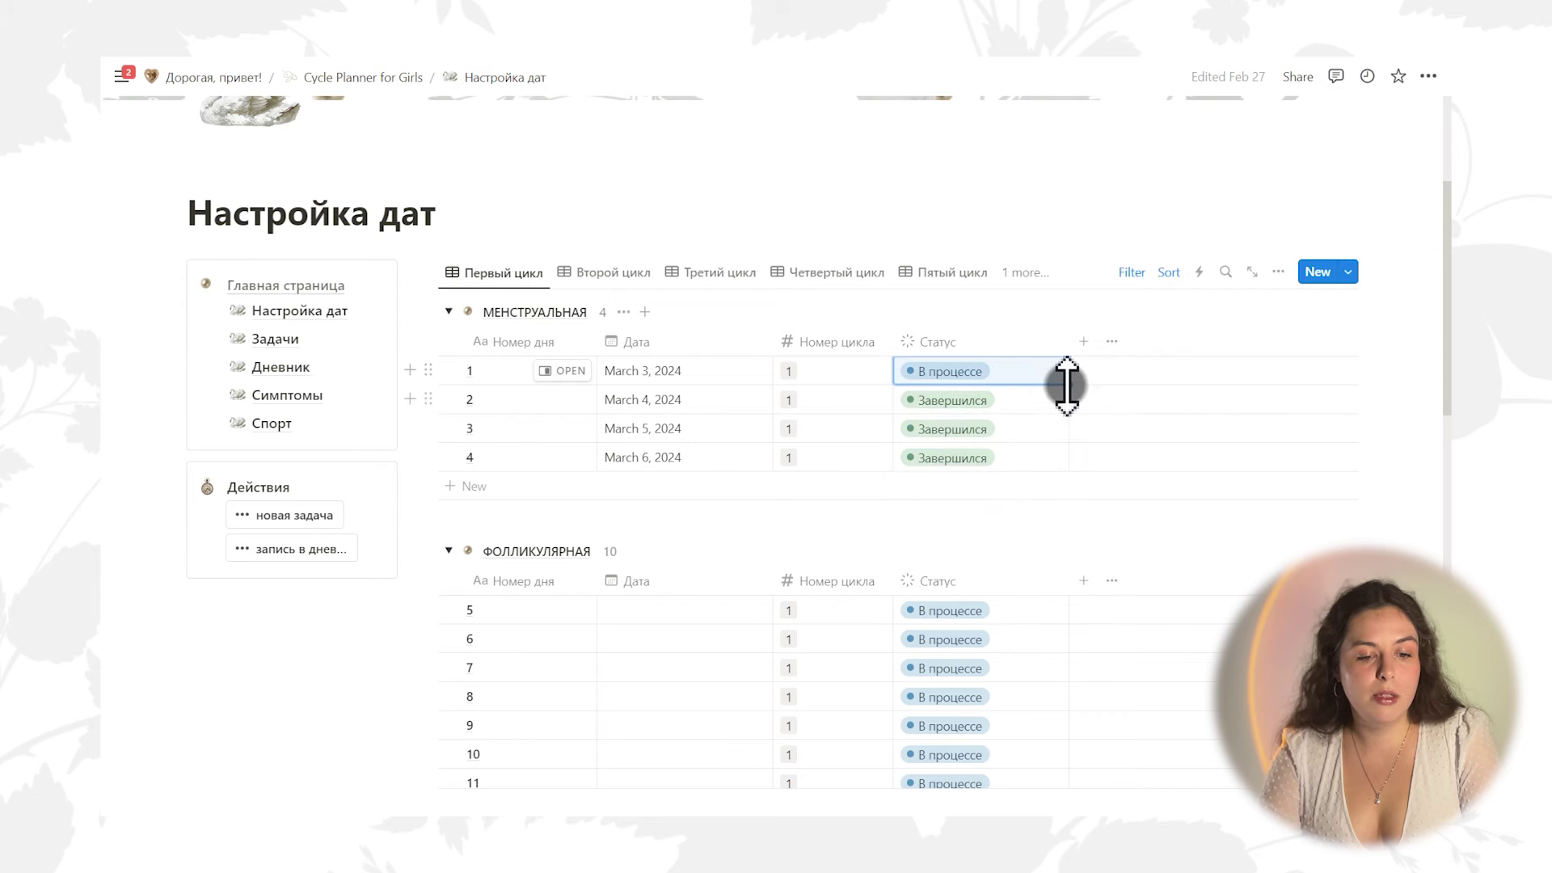
pyautogui.moveTo(1067, 385); pyautogui.dragTo(1060, 488)
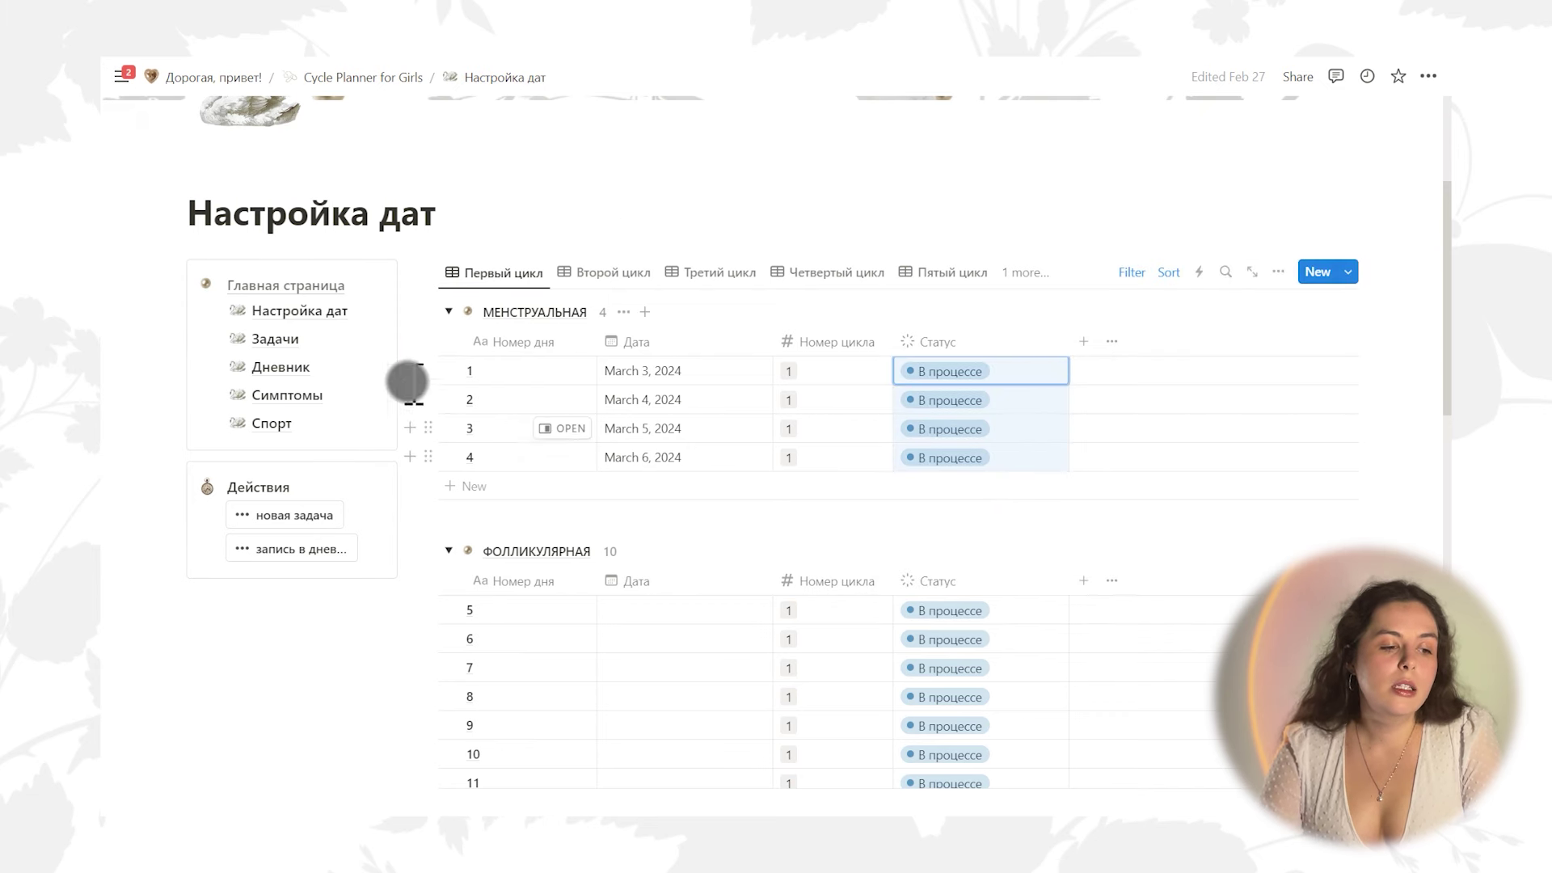
# Open the Задачи page and look over its Задачи актуальные, Задачи закрытые and Задачи на неделю views
pyautogui.moveTo(292, 315)
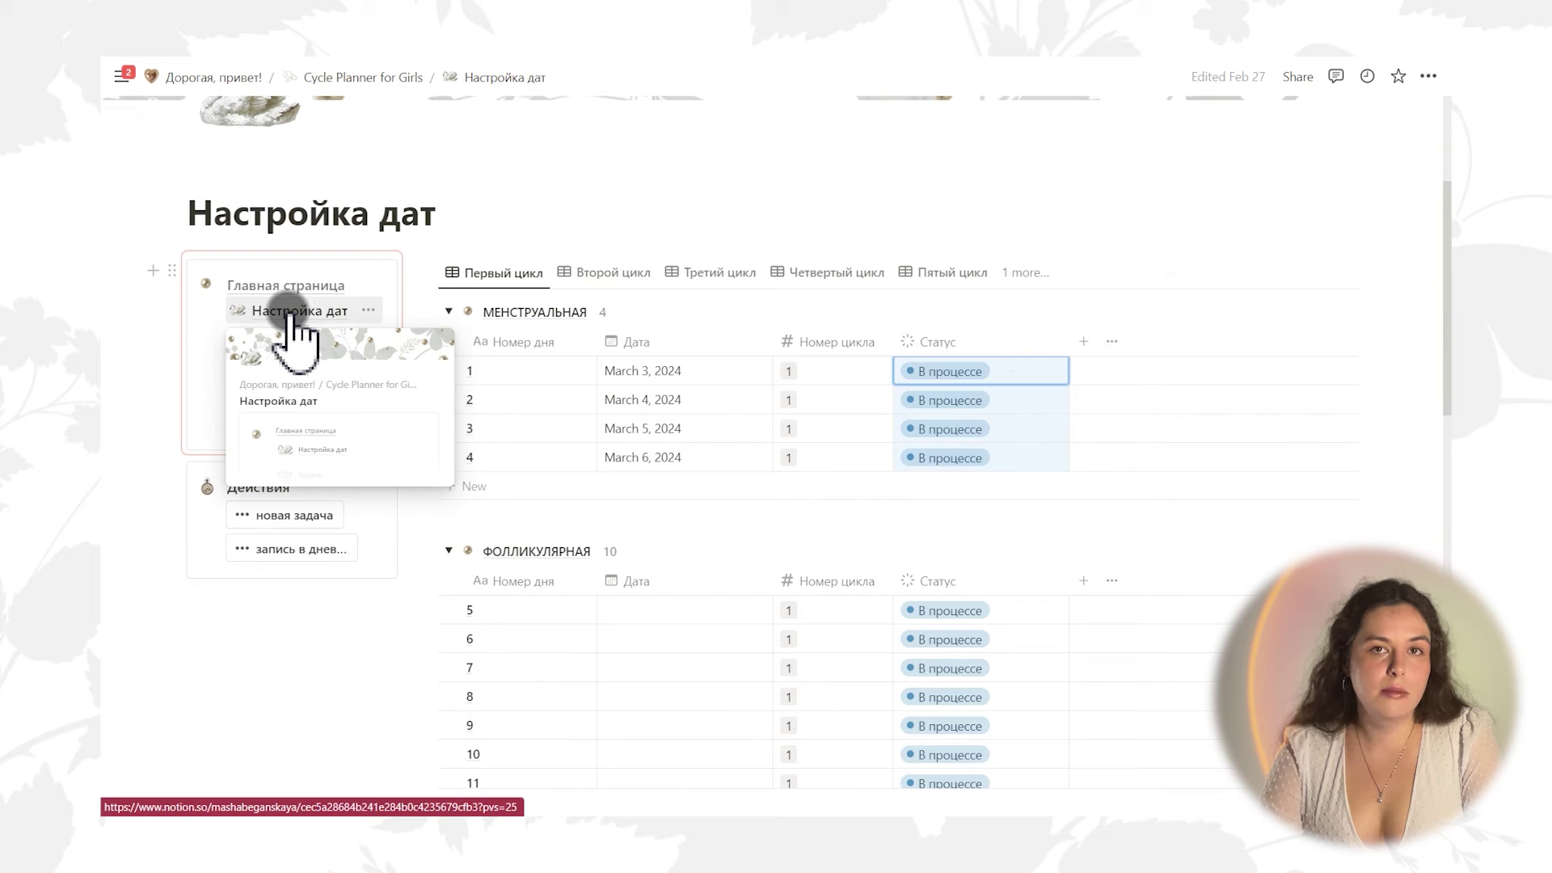
pyautogui.click(270, 340)
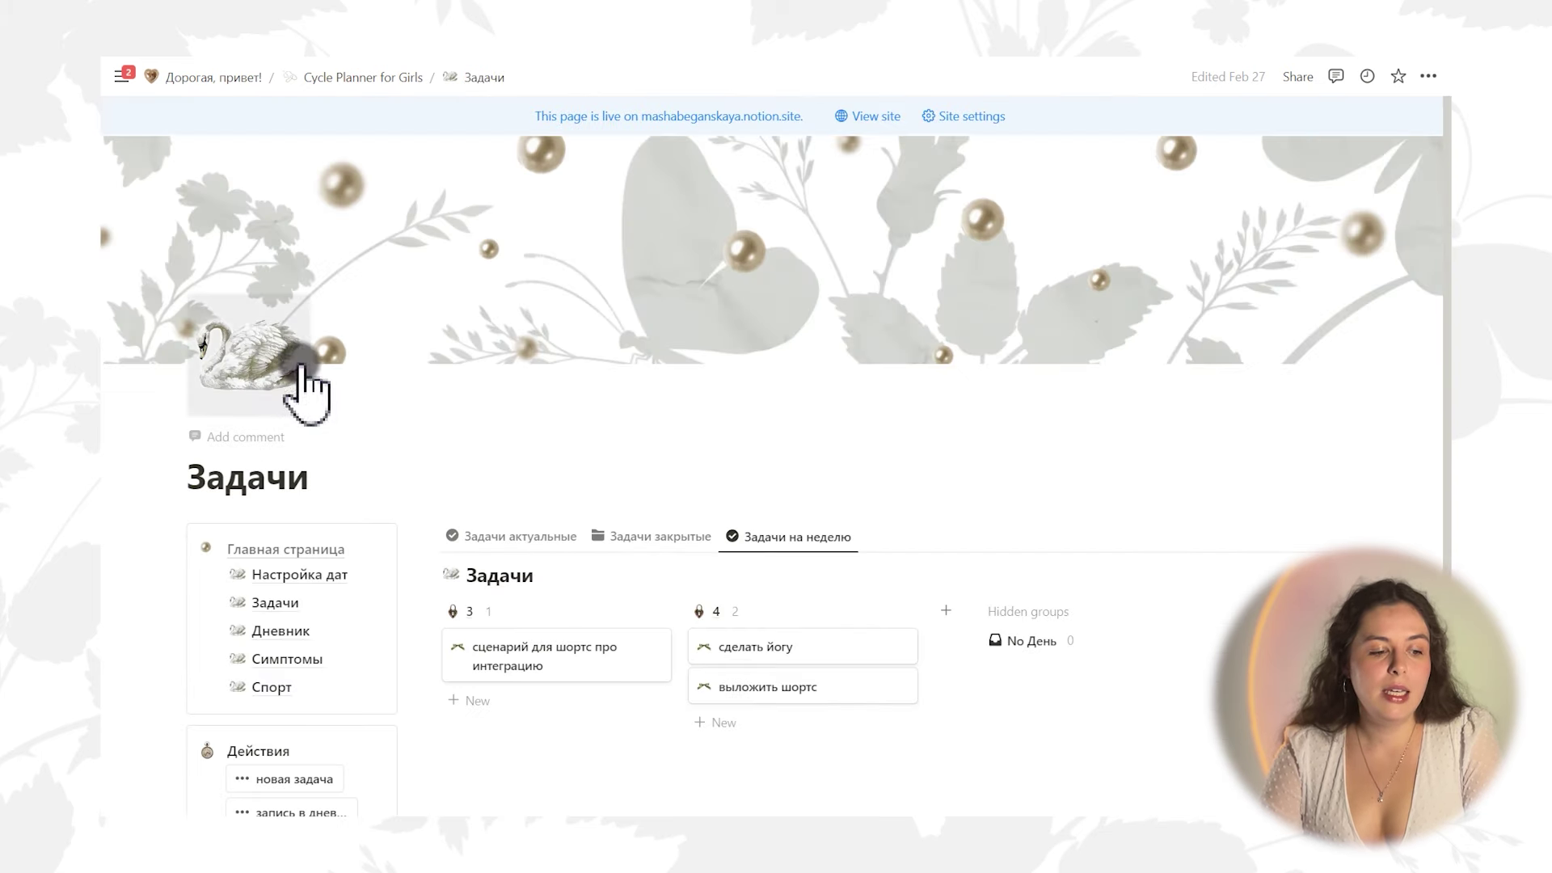
pyautogui.scroll(-2, 602, 338)
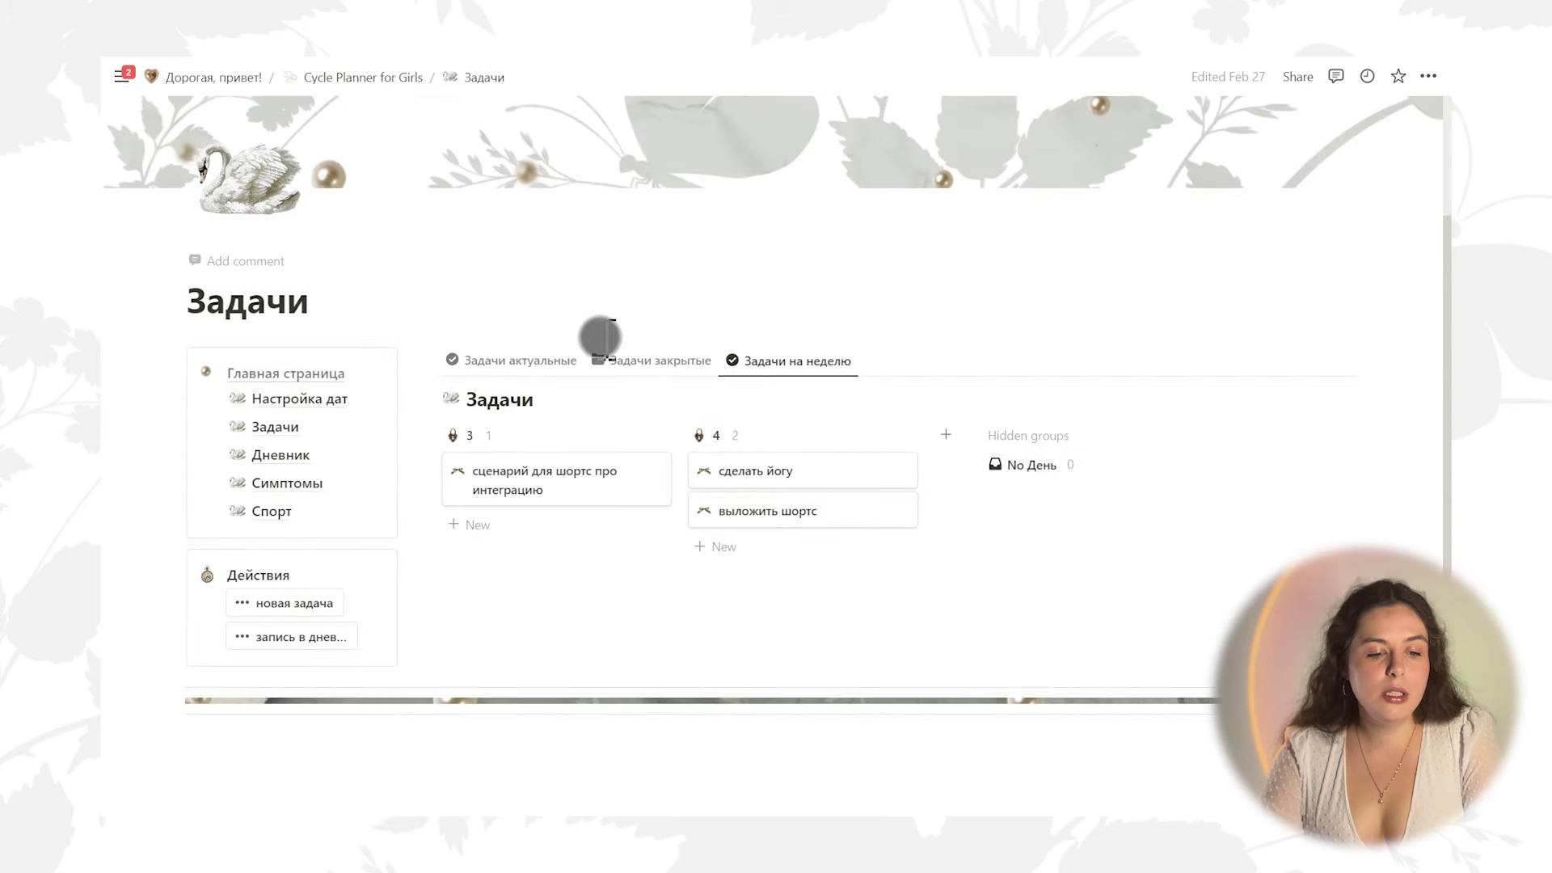
pyautogui.click(514, 361)
pyautogui.click(659, 360)
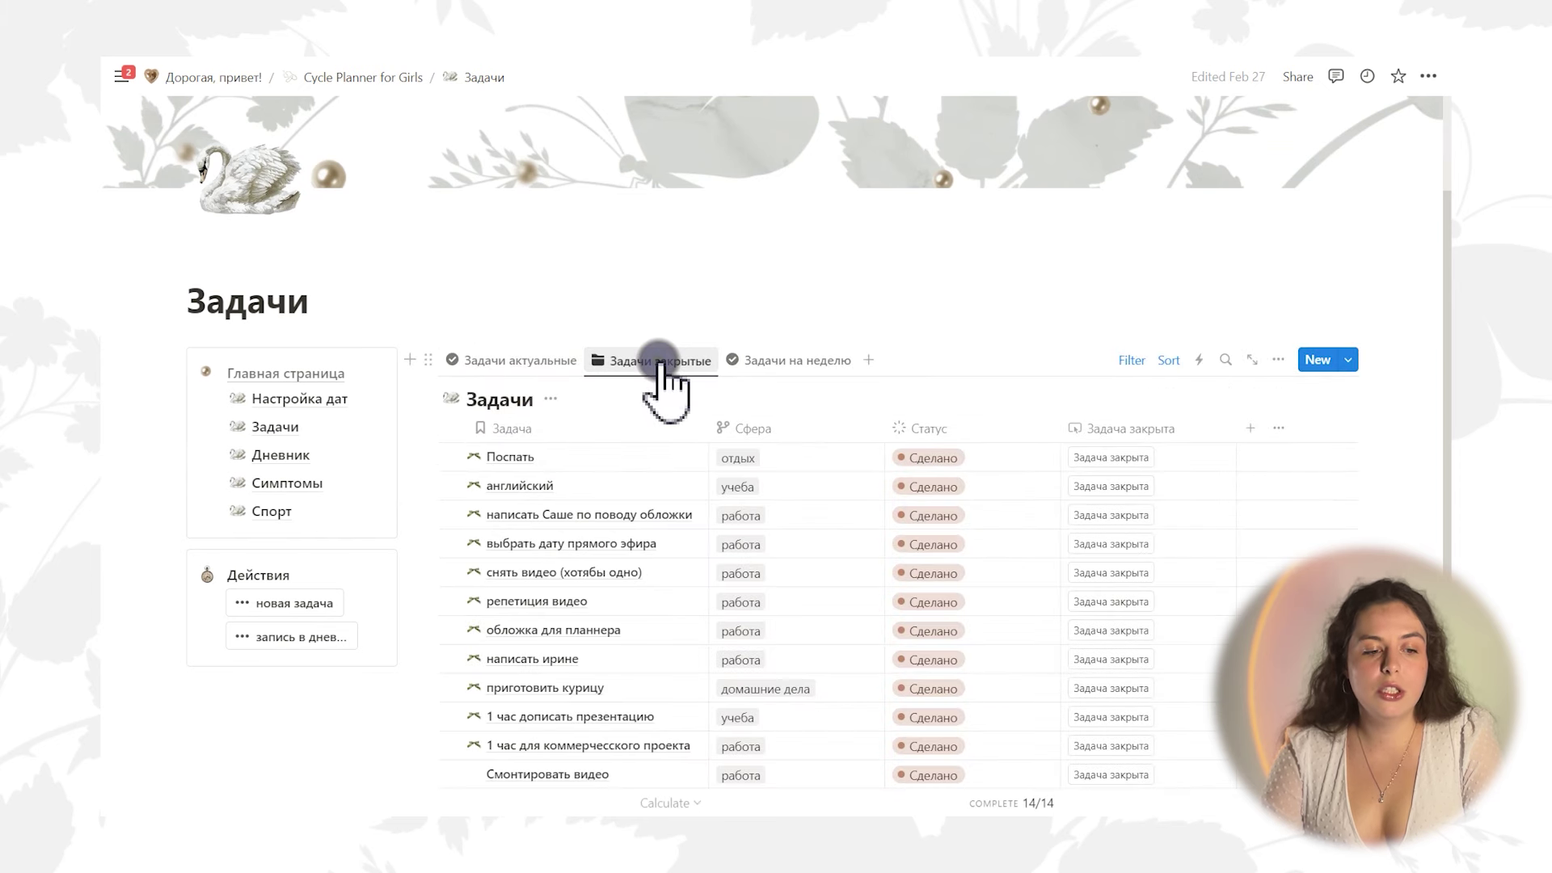
pyautogui.click(782, 360)
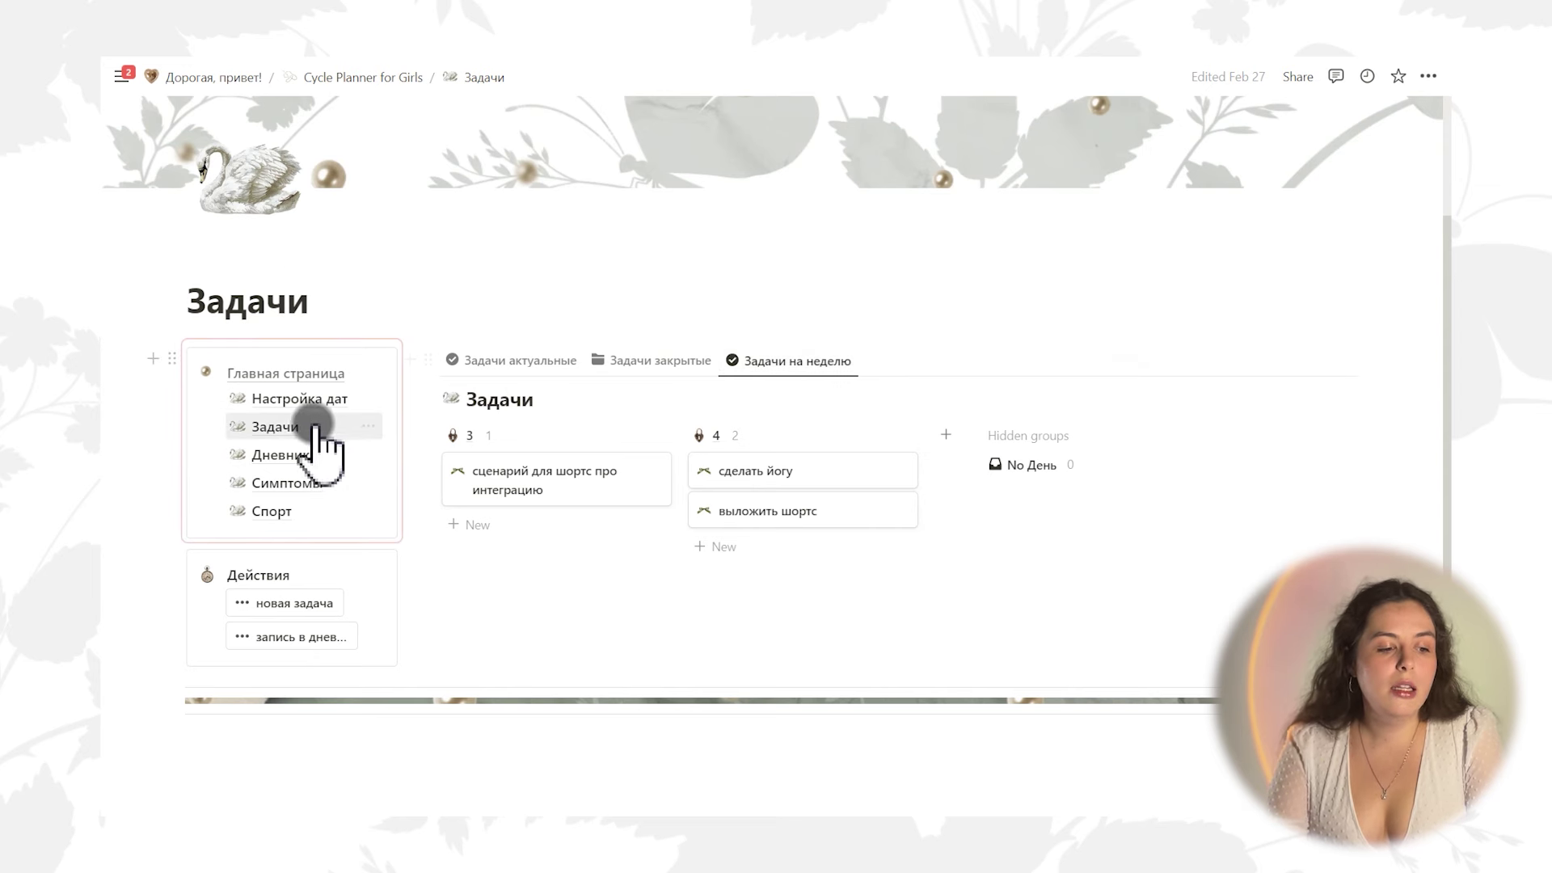
# Open the Дневник page and look over its diary, reviews and gratitude sections
pyautogui.click(284, 456)
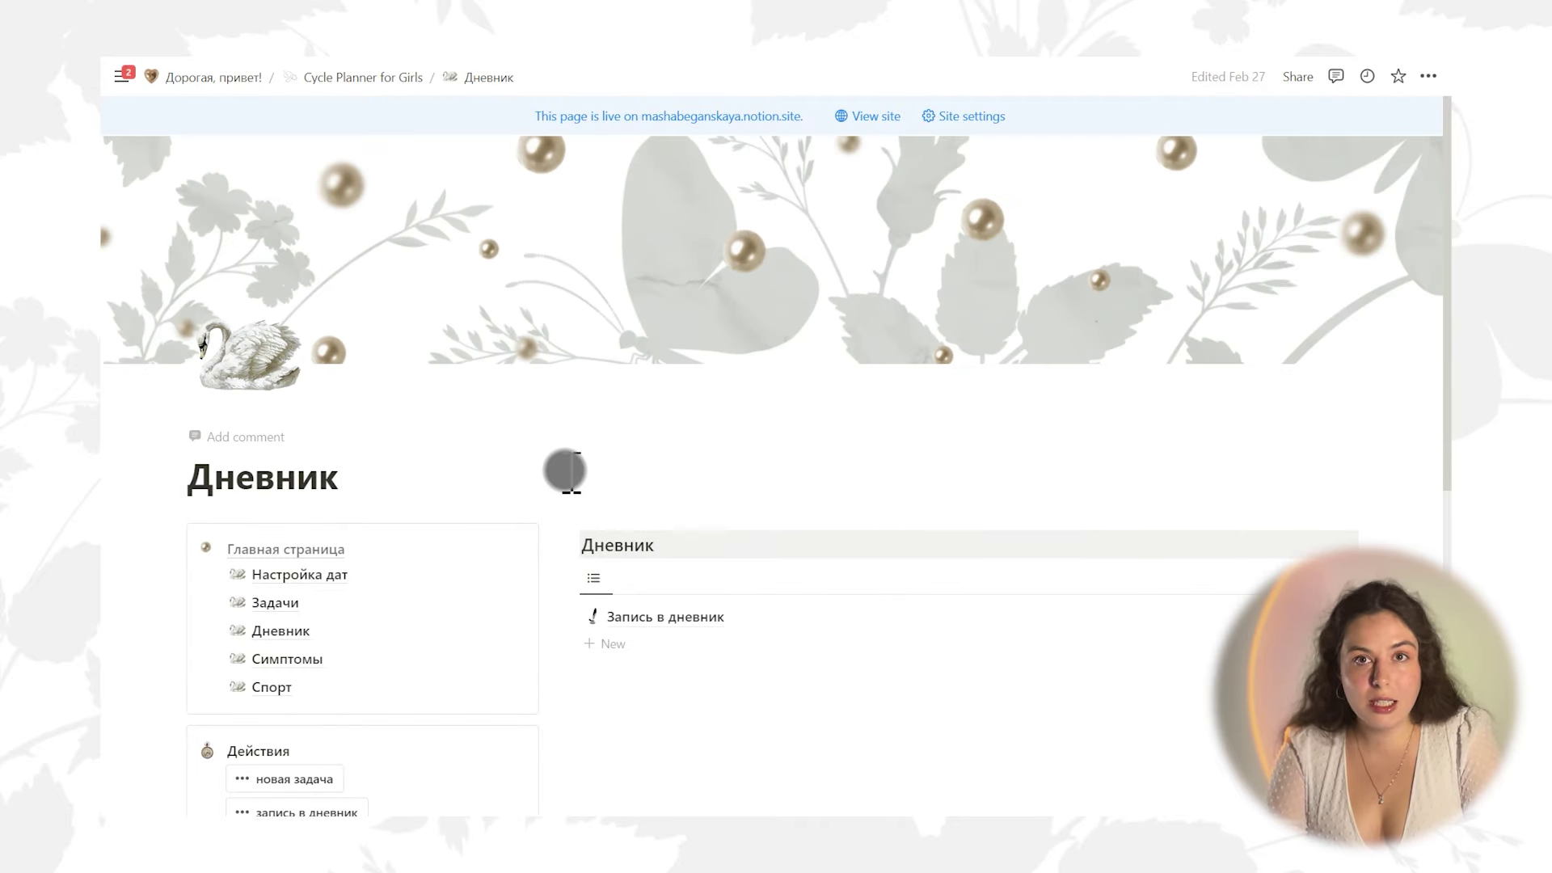
pyautogui.scroll(-3, 669, 444)
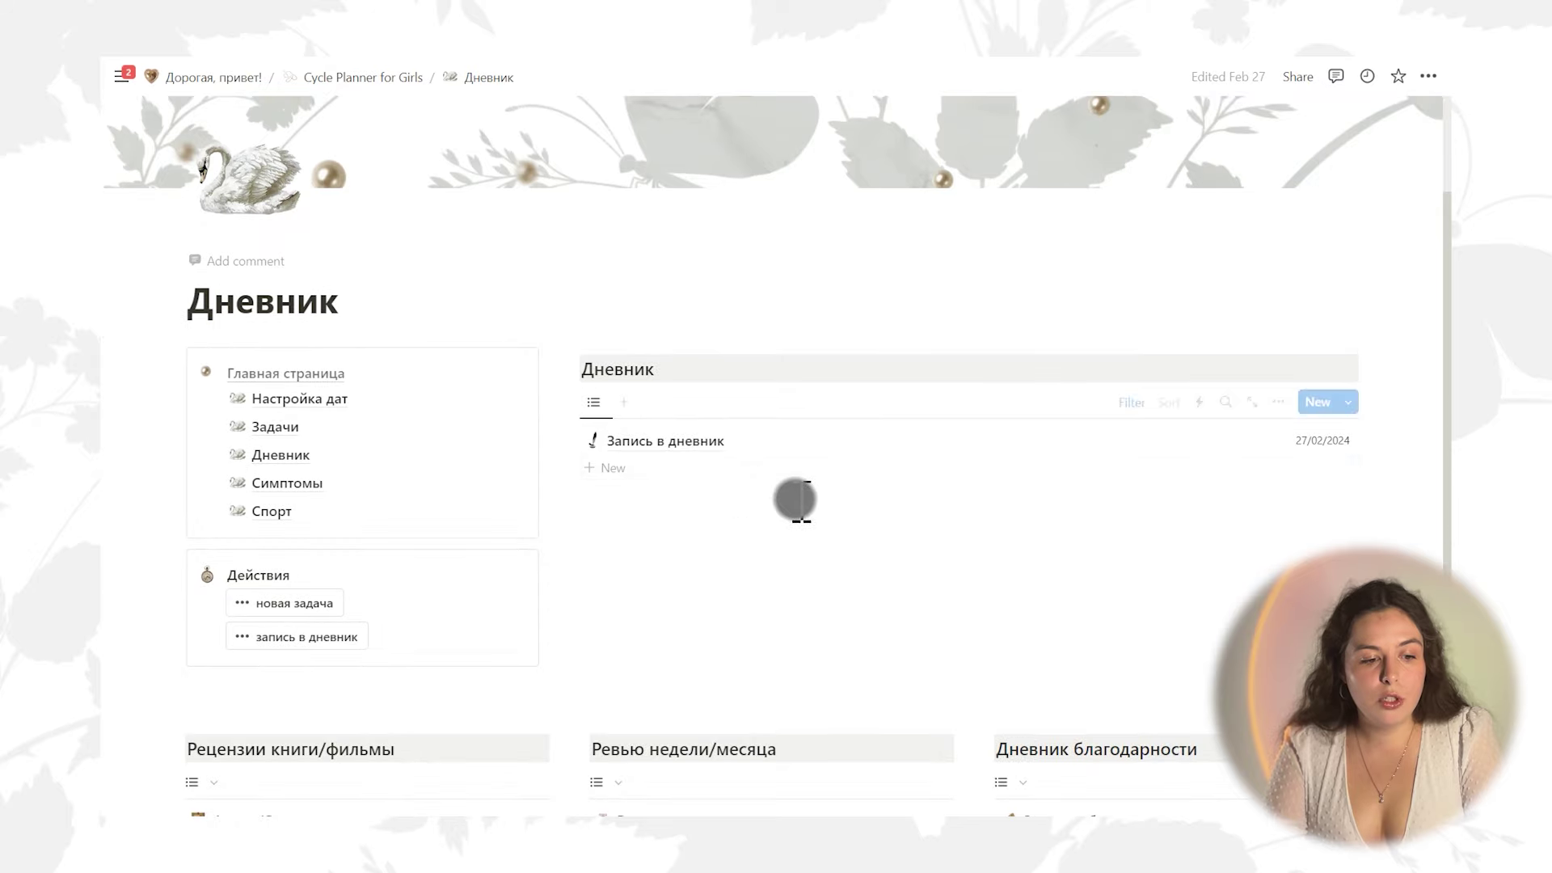
pyautogui.scroll(-4, 1065, 405)
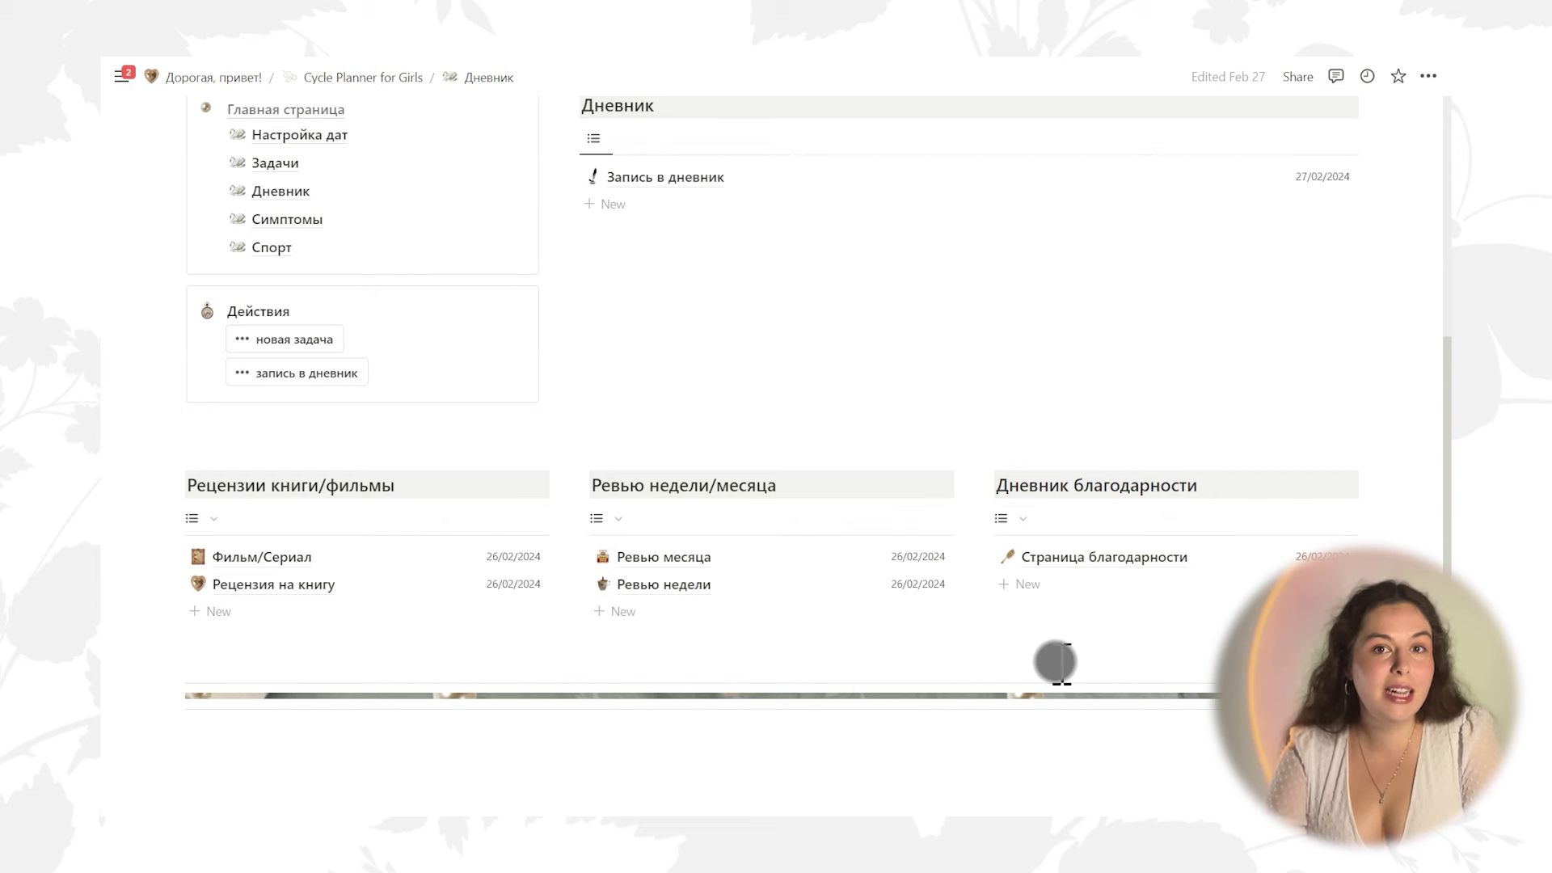
pyautogui.scroll(3, 889, 574)
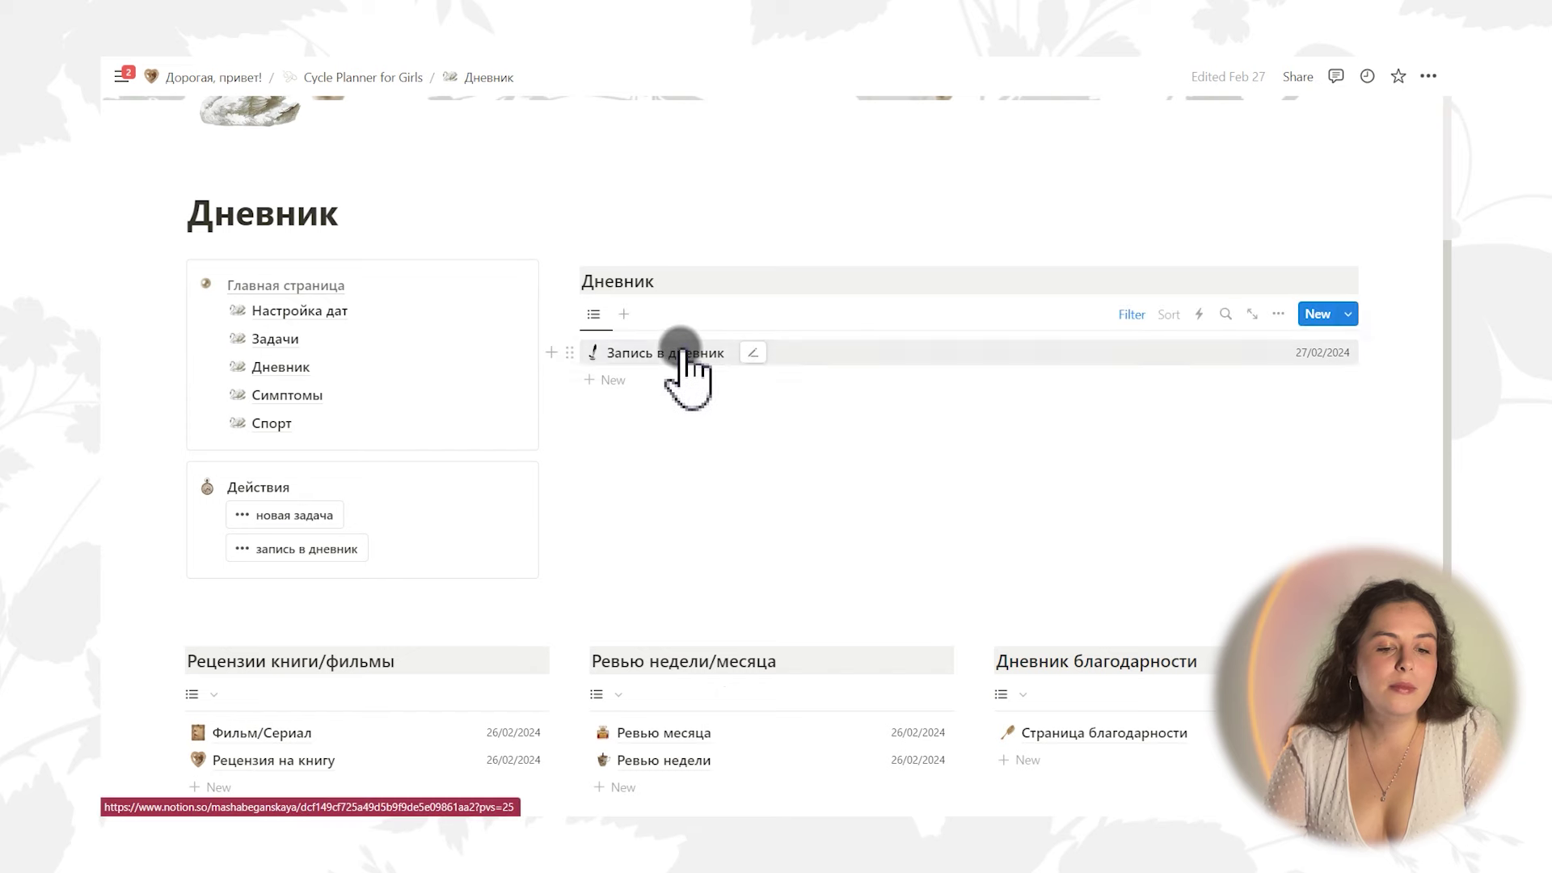
# View the Запись в дневник and Фильм/Сериал pages in a side view, then close it
pyautogui.click(682, 356)
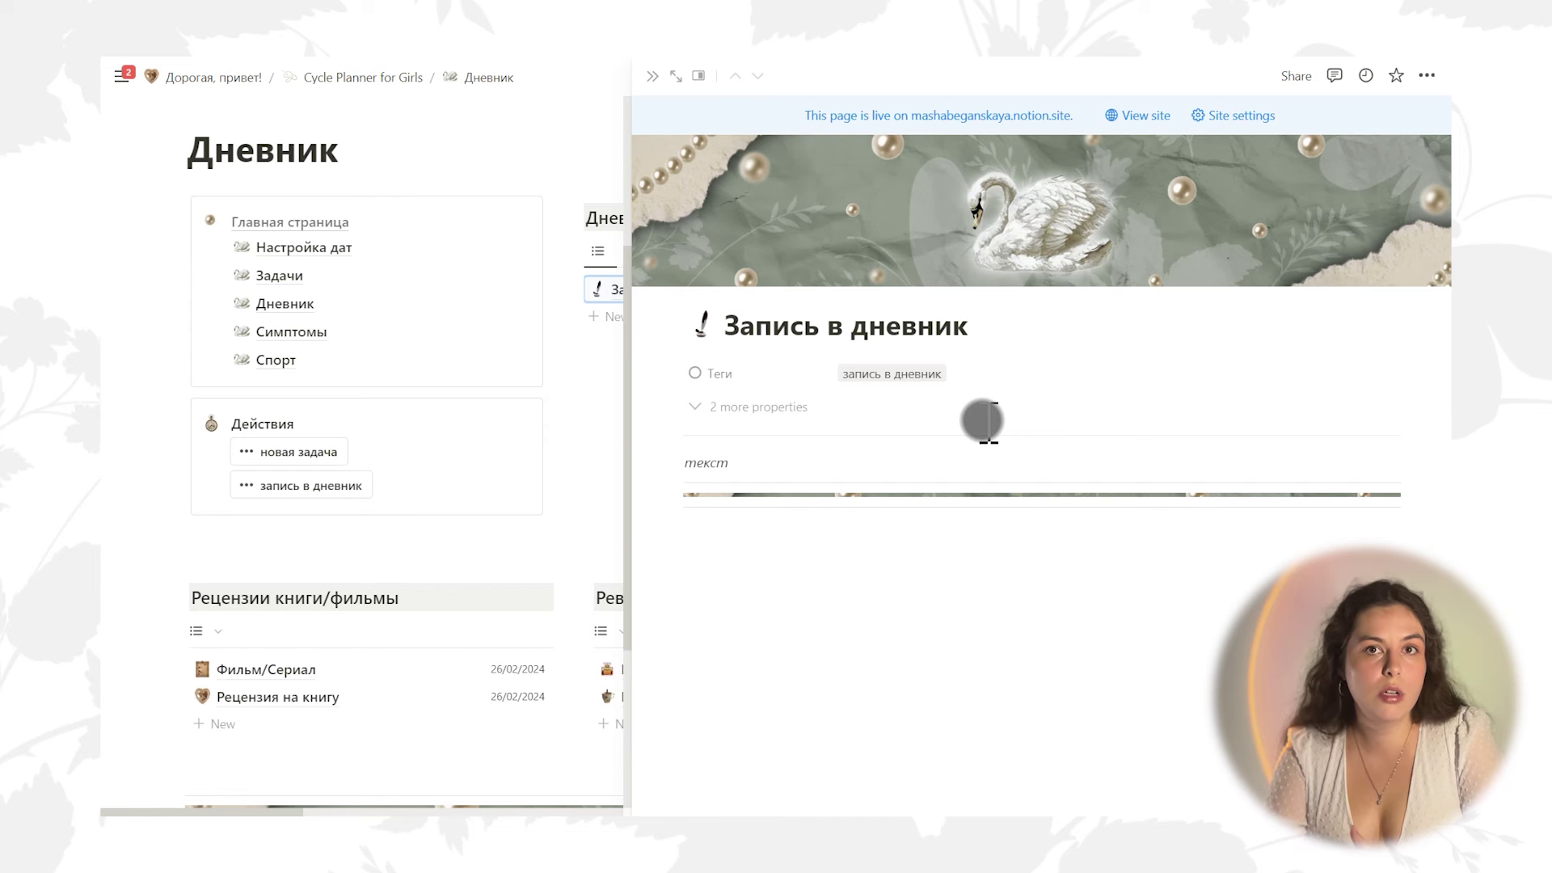
pyautogui.click(246, 670)
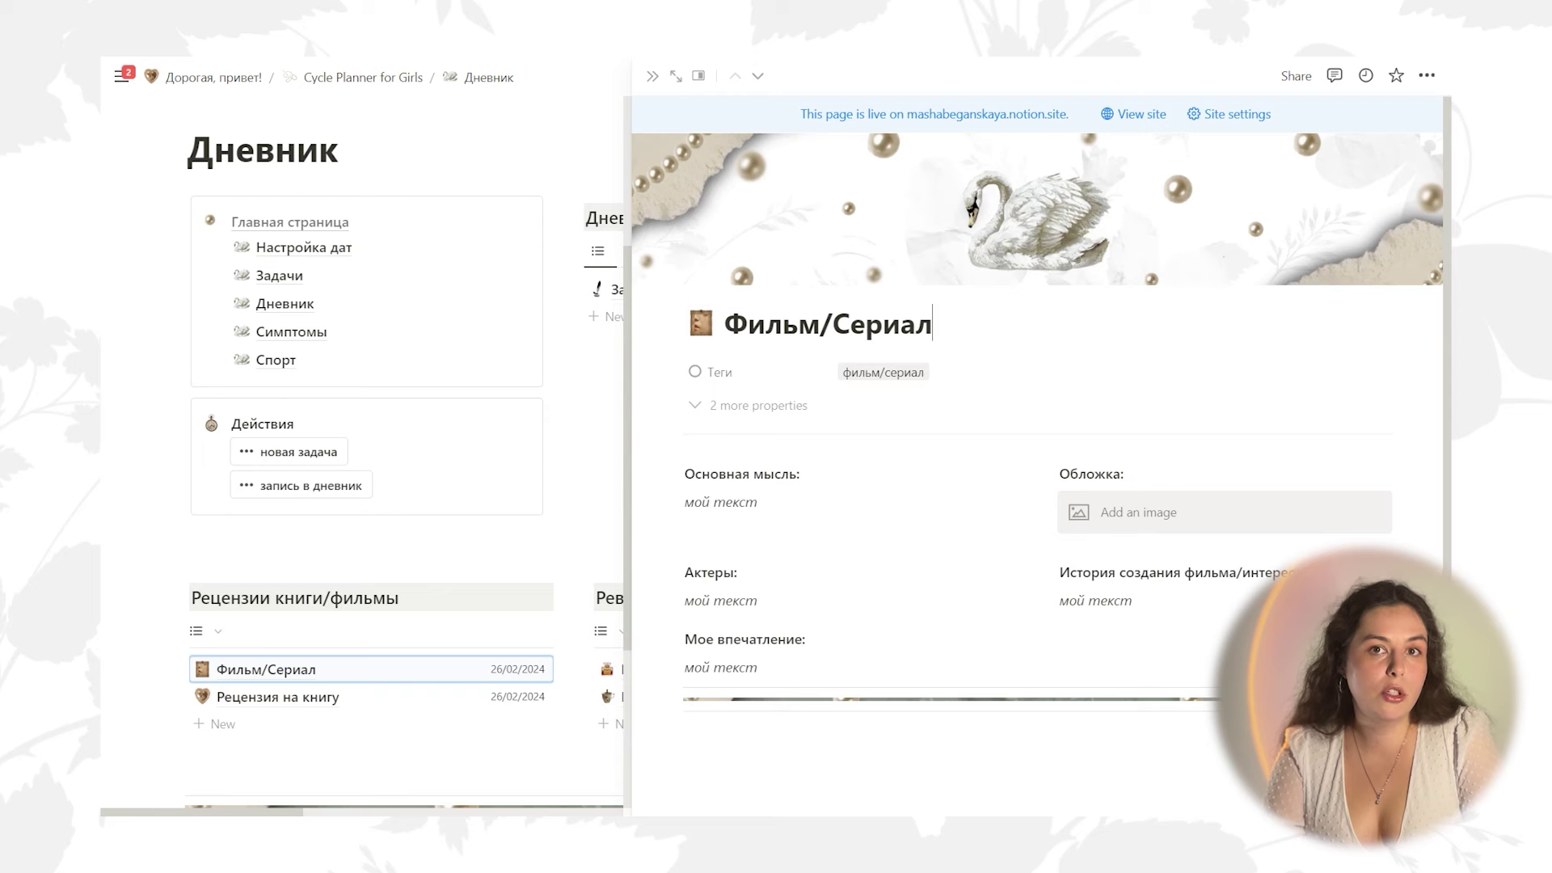
pyautogui.click(651, 77)
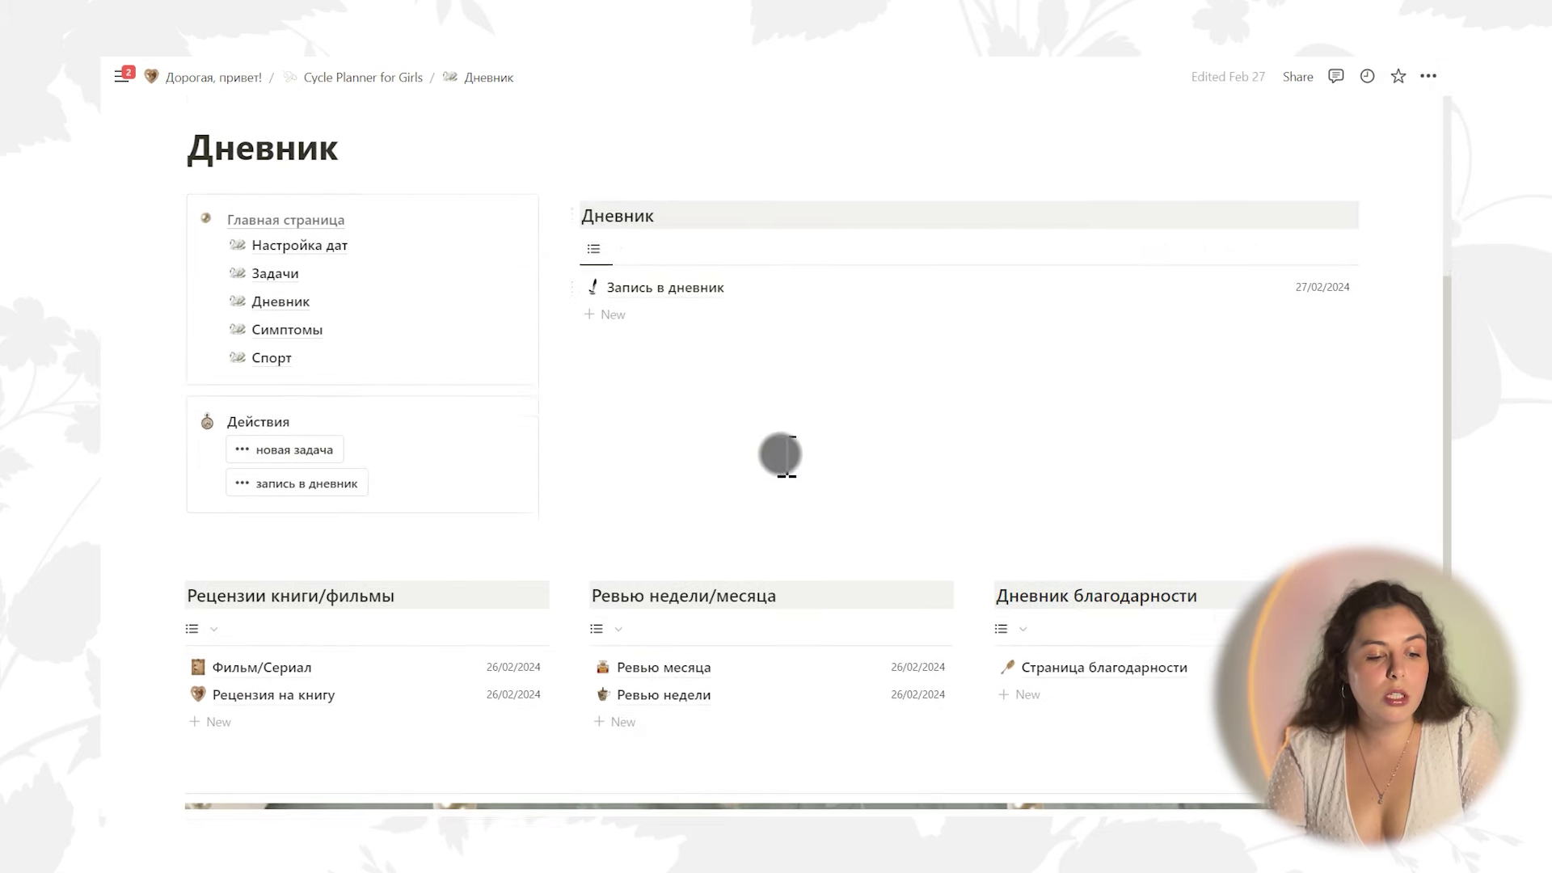
# Open the Ревью месяца page in a side view, look over its reflection template and close it
pyautogui.scroll(-3, 768, 477)
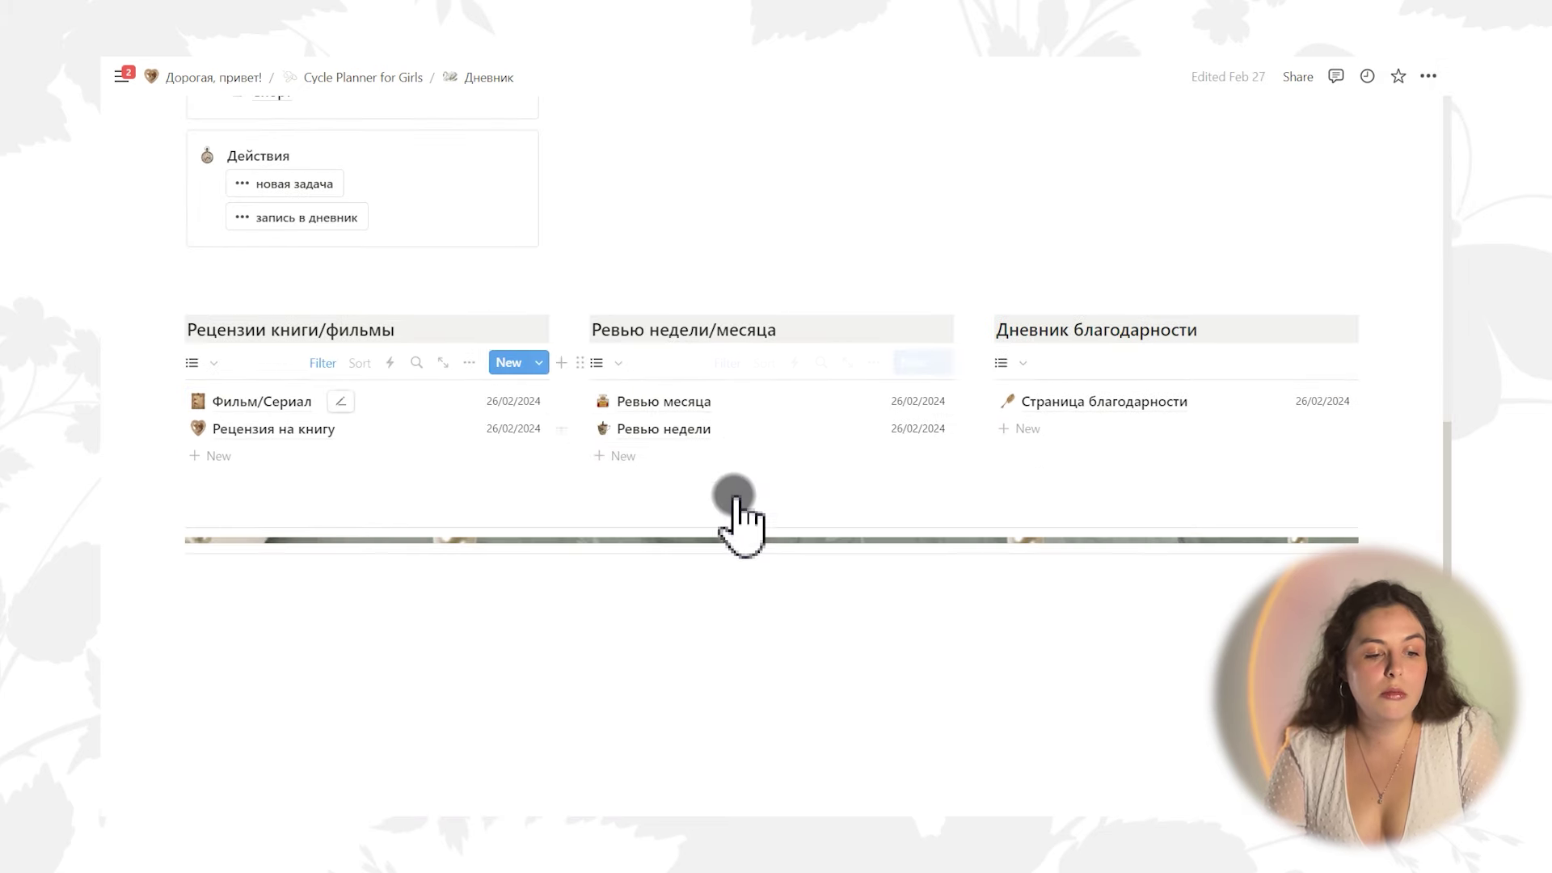
pyautogui.click(655, 404)
pyautogui.scroll(-2, 990, 439)
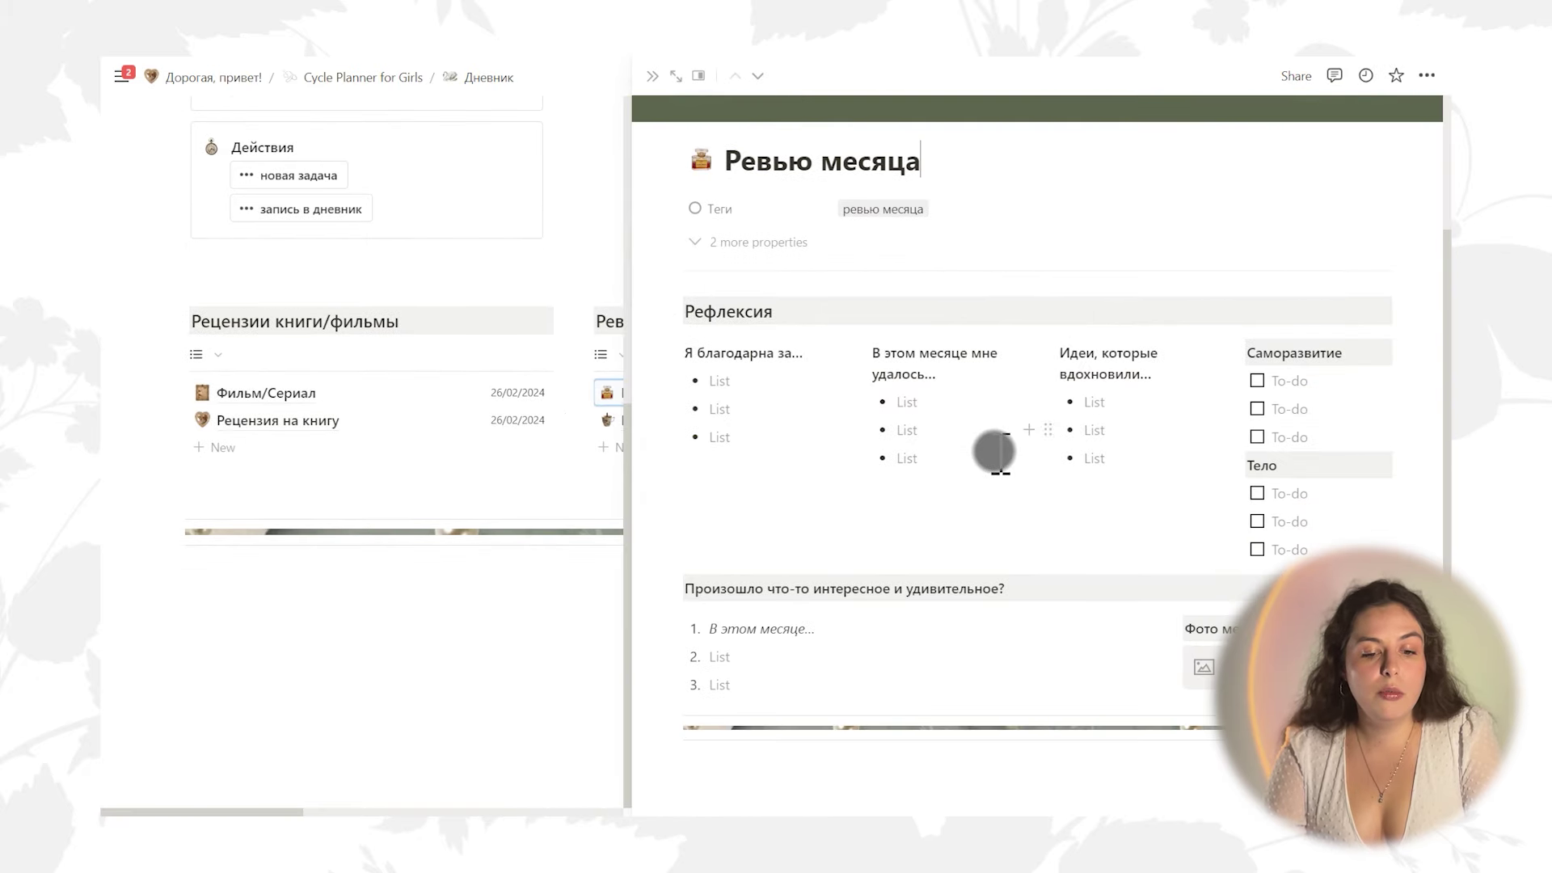
pyautogui.scroll(1, 1043, 480)
pyautogui.scroll(-1, 1038, 478)
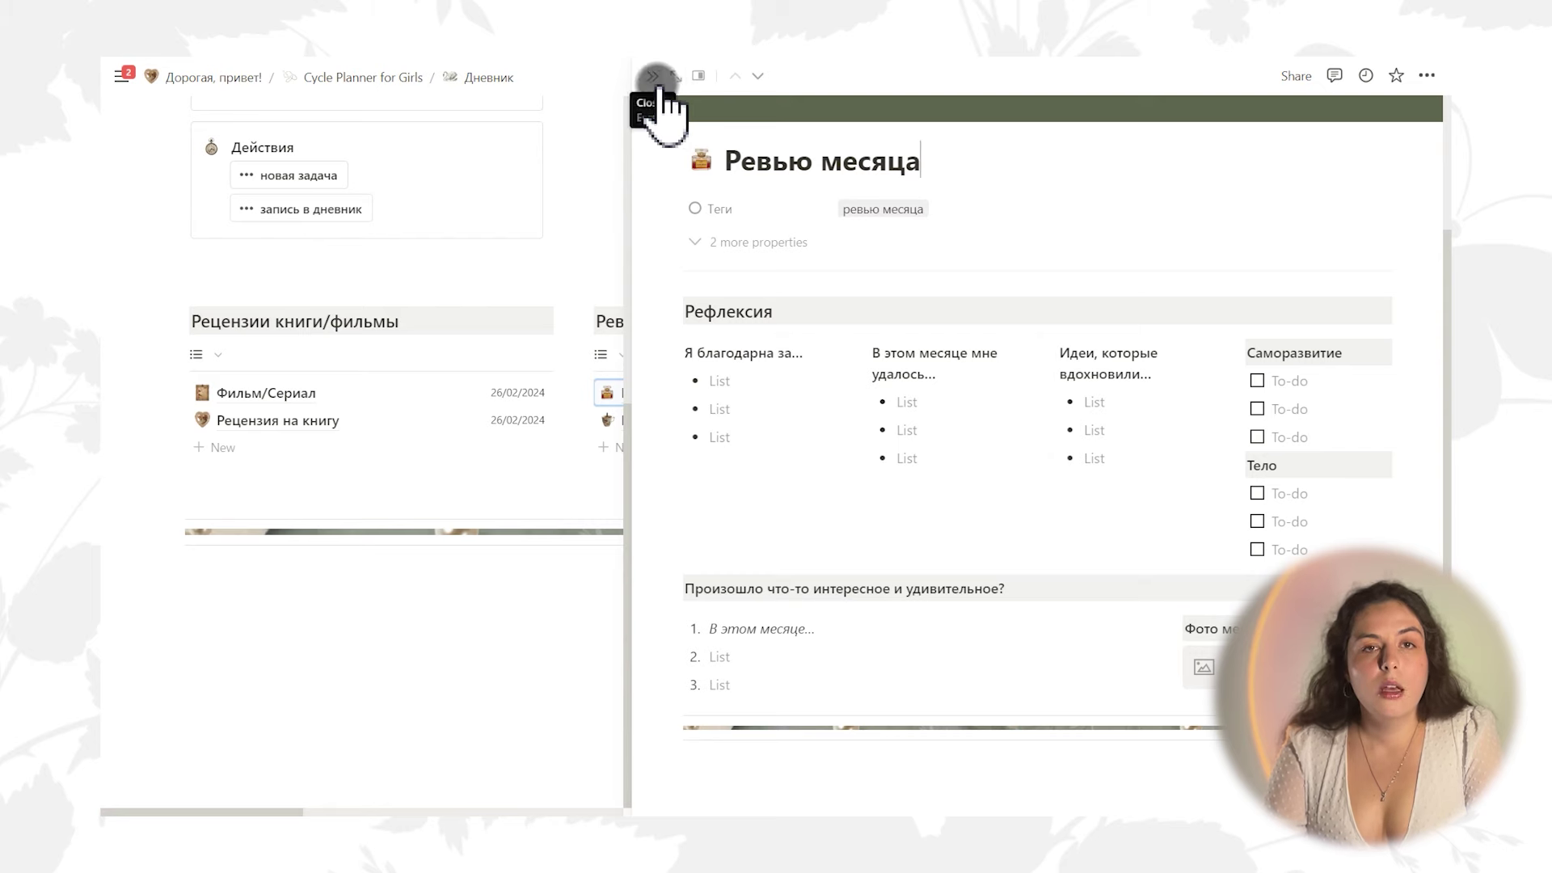
pyautogui.click(655, 77)
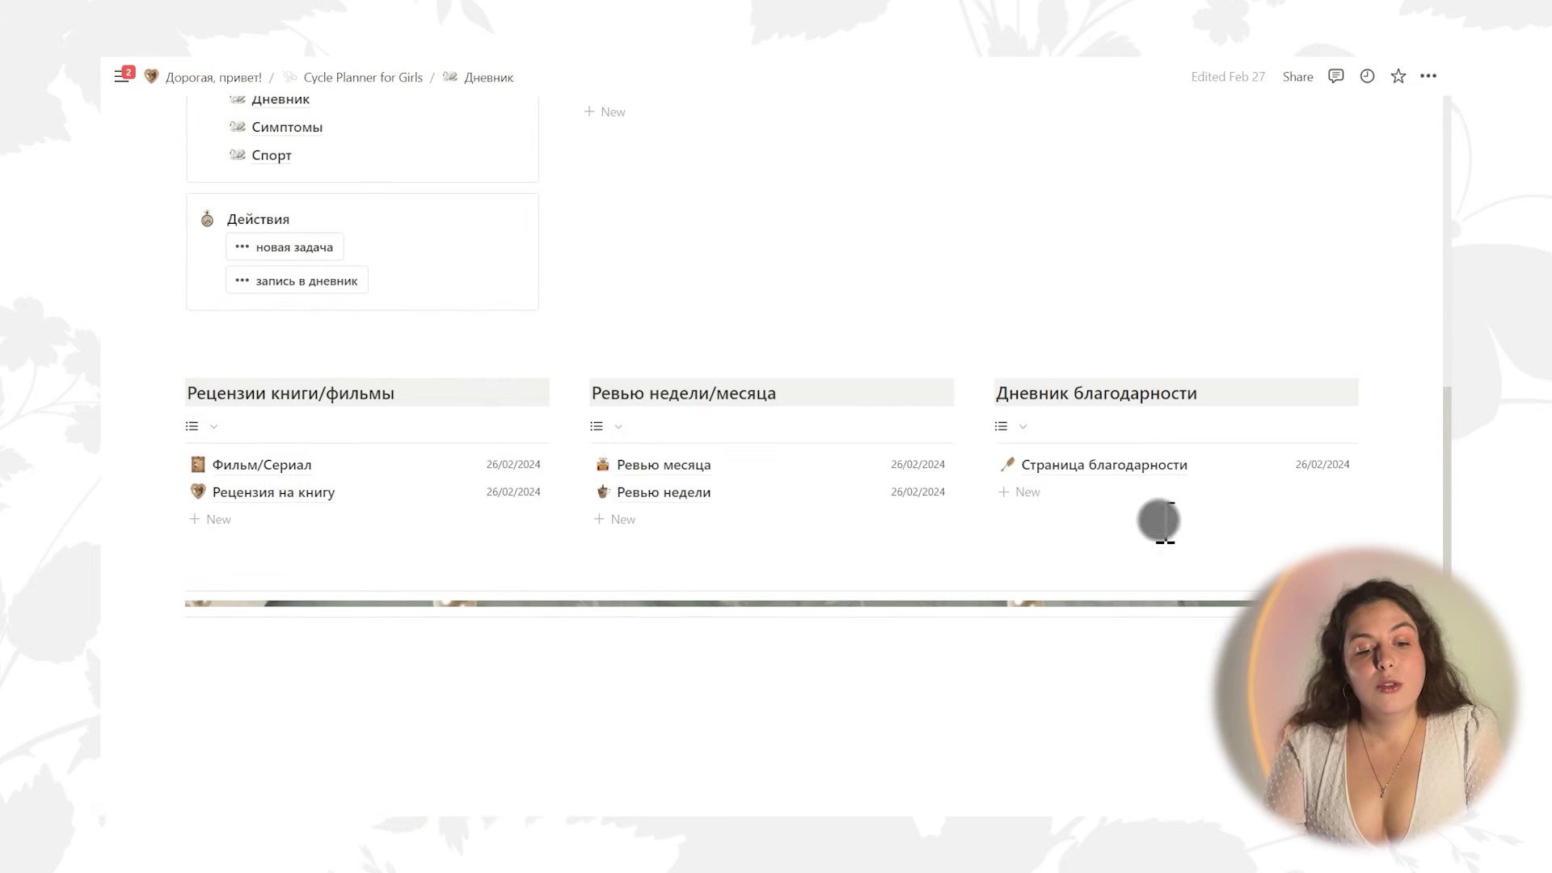
# Open the Страница благодарности page, expand and collapse its Подсказки, close it and return to the Дневник overview
pyautogui.click(1096, 468)
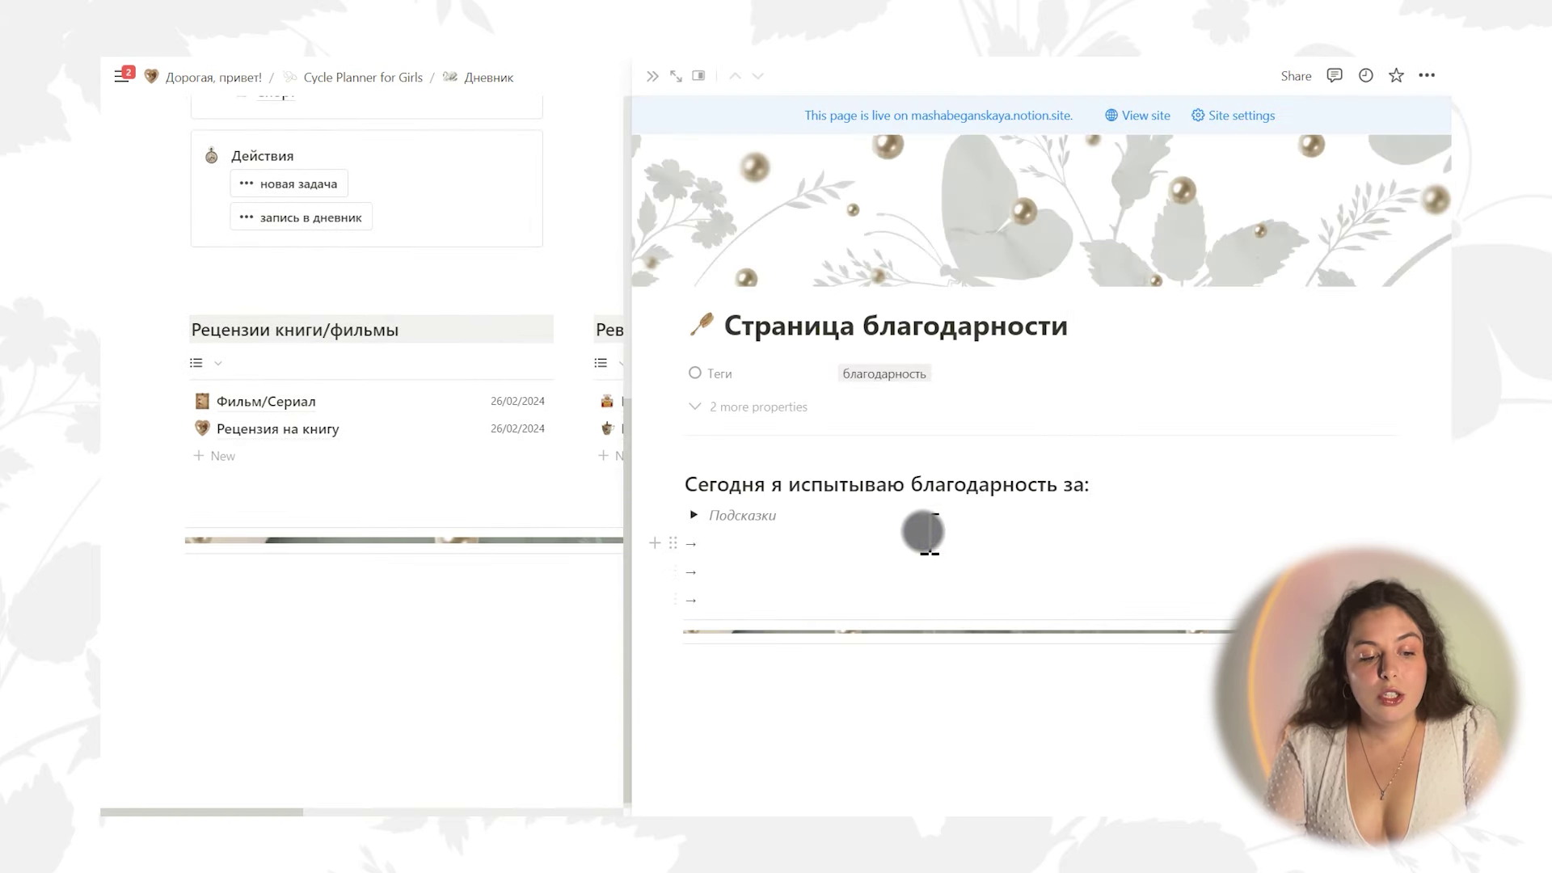
pyautogui.click(694, 515)
pyautogui.scroll(-4, 678, 518)
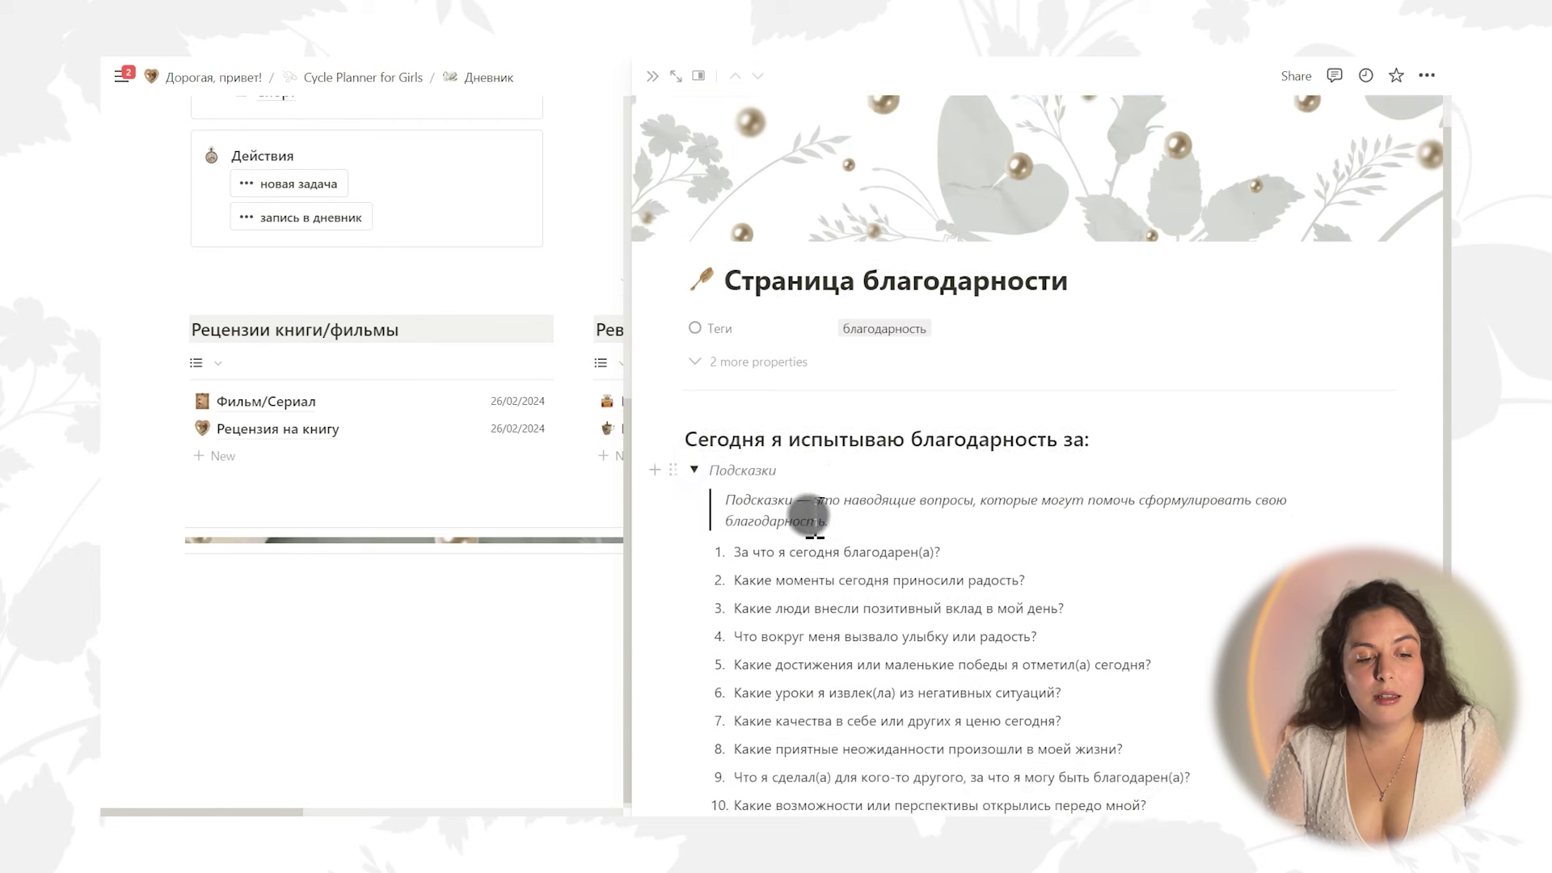
pyautogui.click(693, 219)
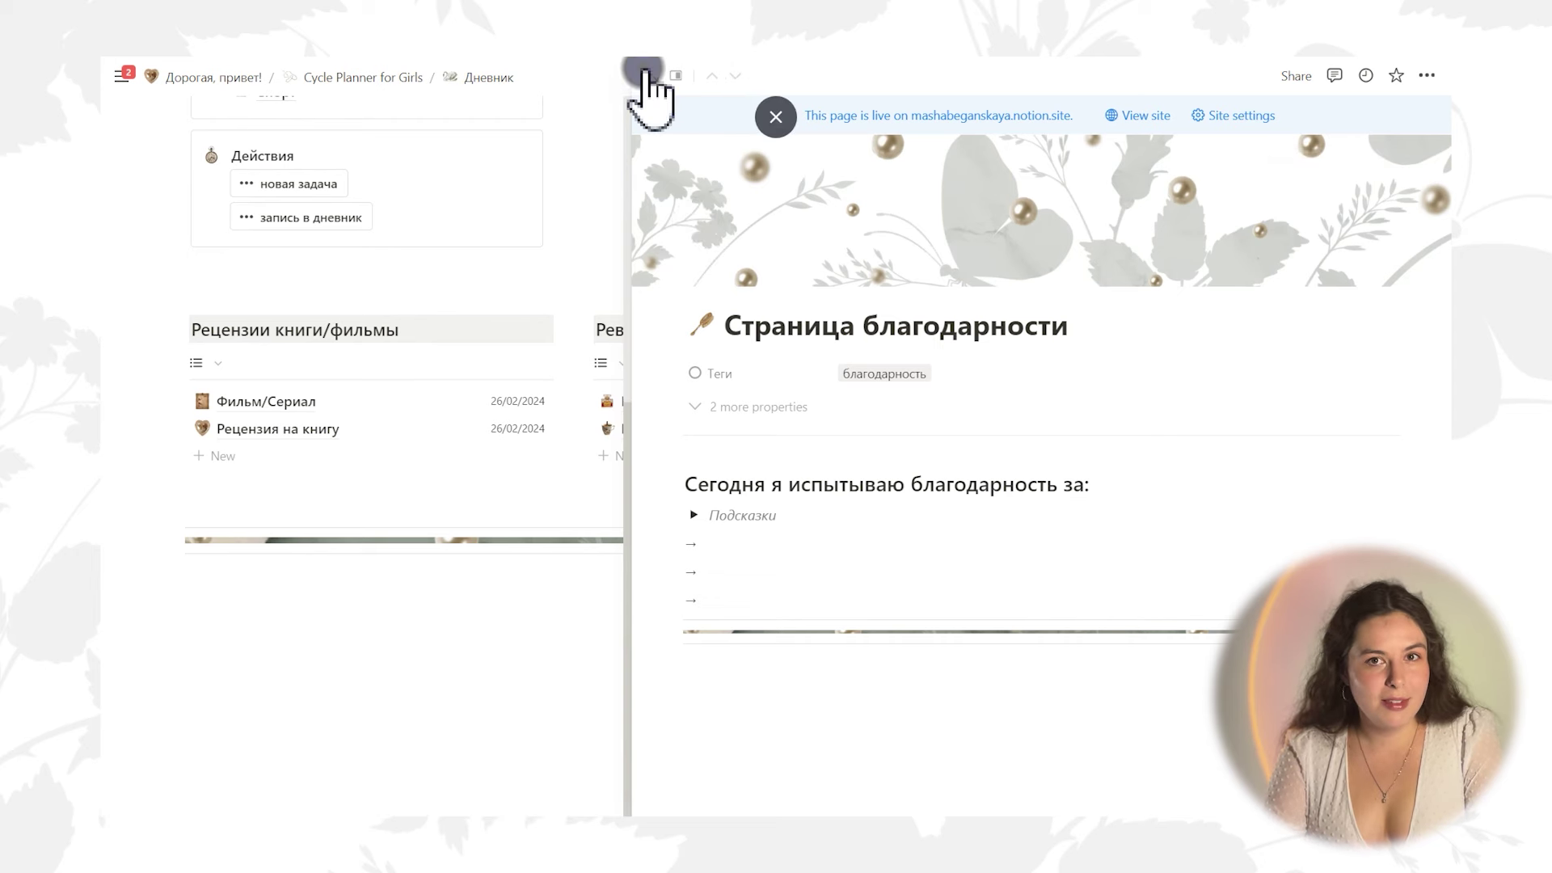
pyautogui.click(647, 77)
pyautogui.scroll(5, 1131, 393)
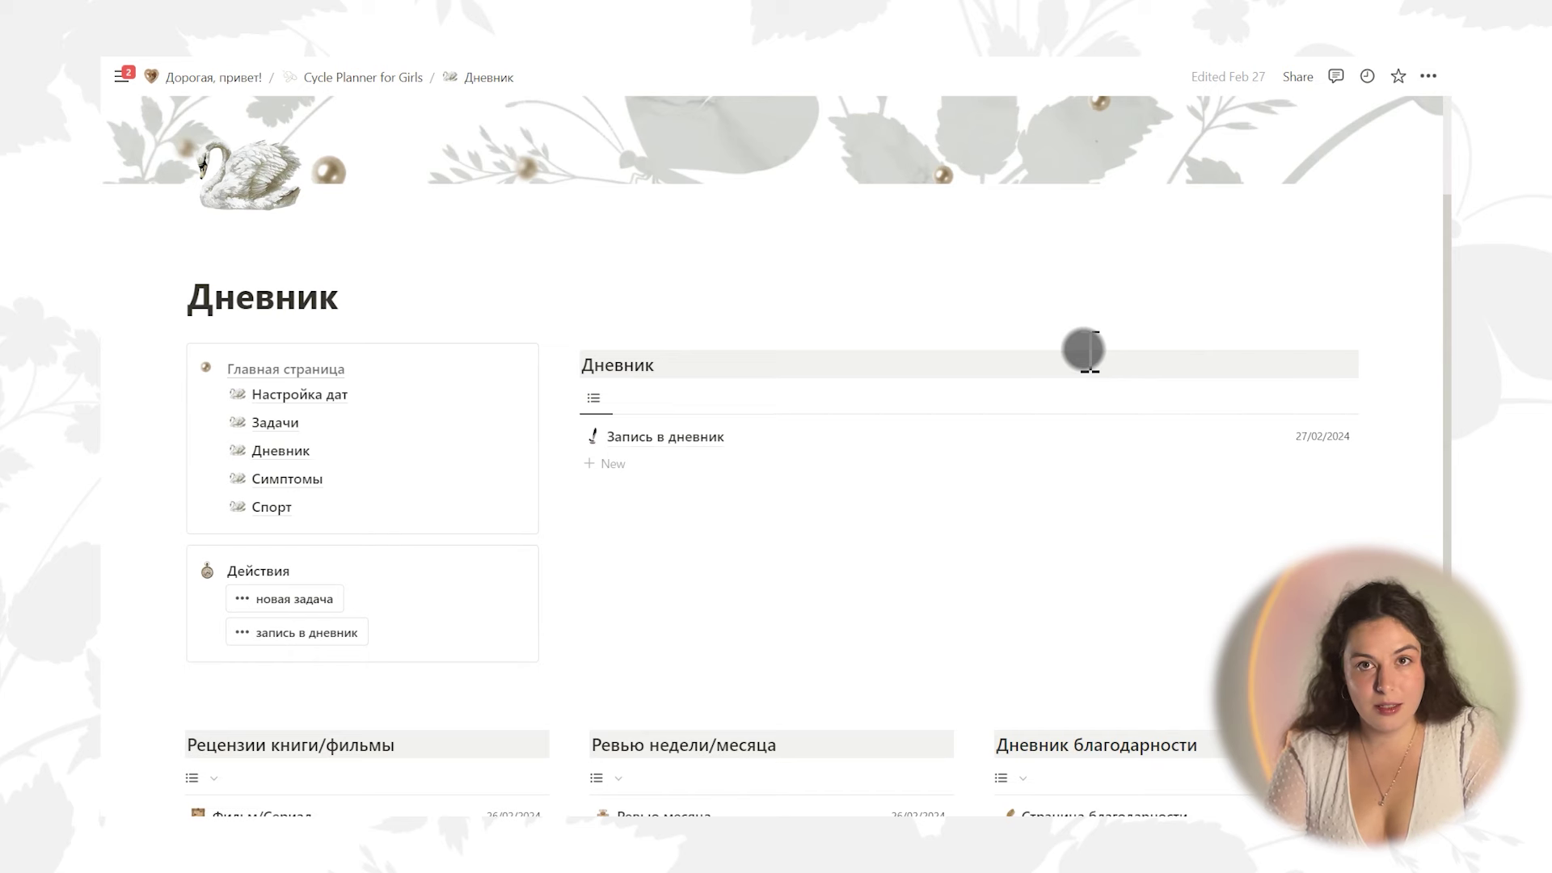
pyautogui.scroll(-2, 1083, 350)
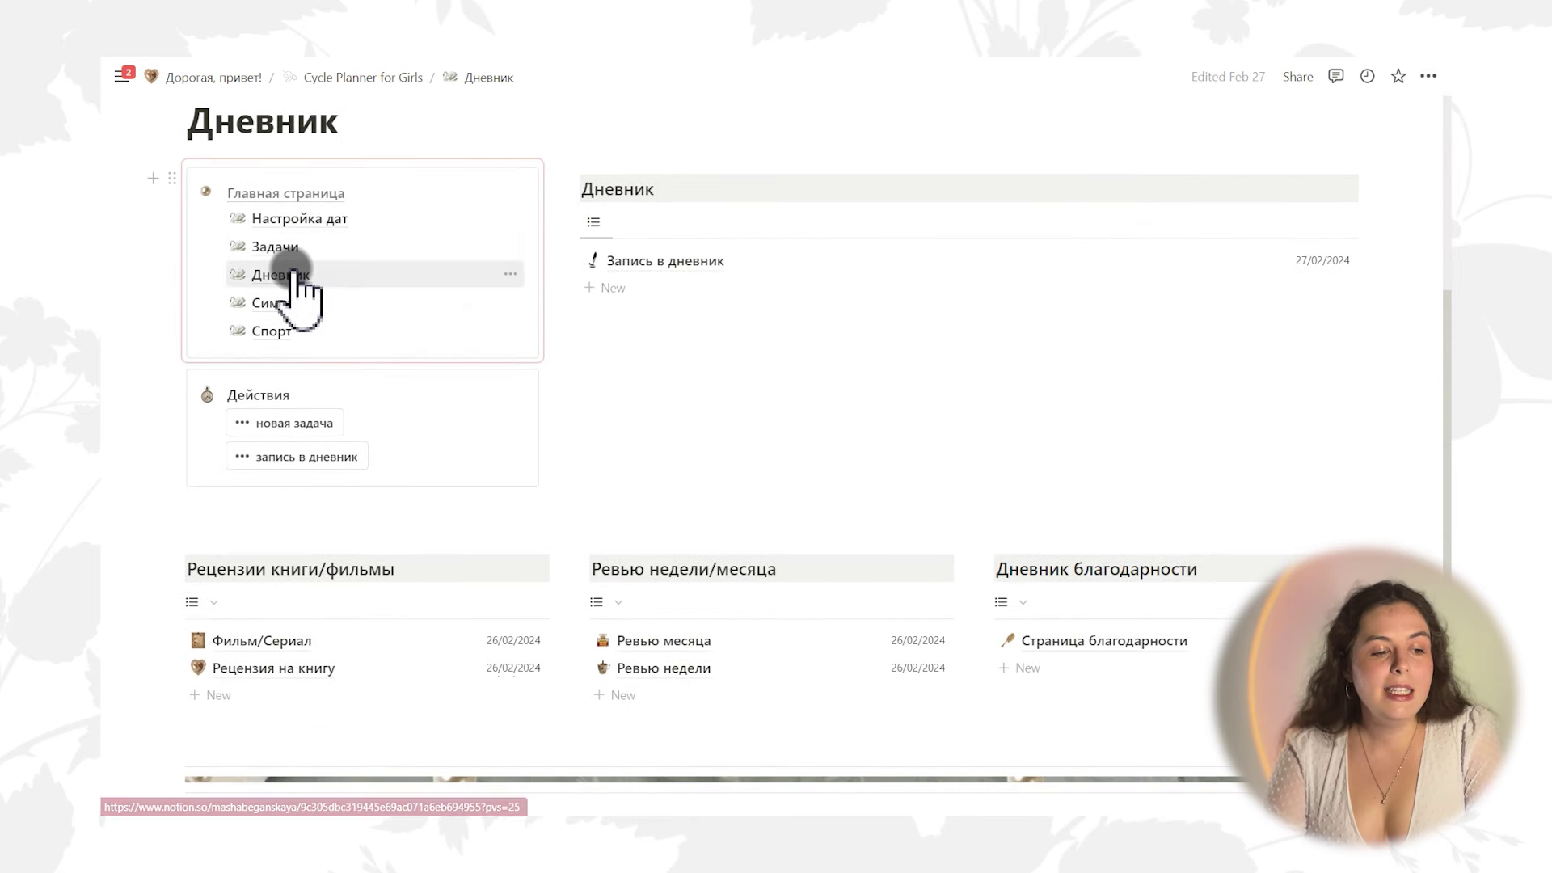
# Open the Симптомы page and look over the symptom list with its Дни в которые отметила column
pyautogui.moveTo(291, 269)
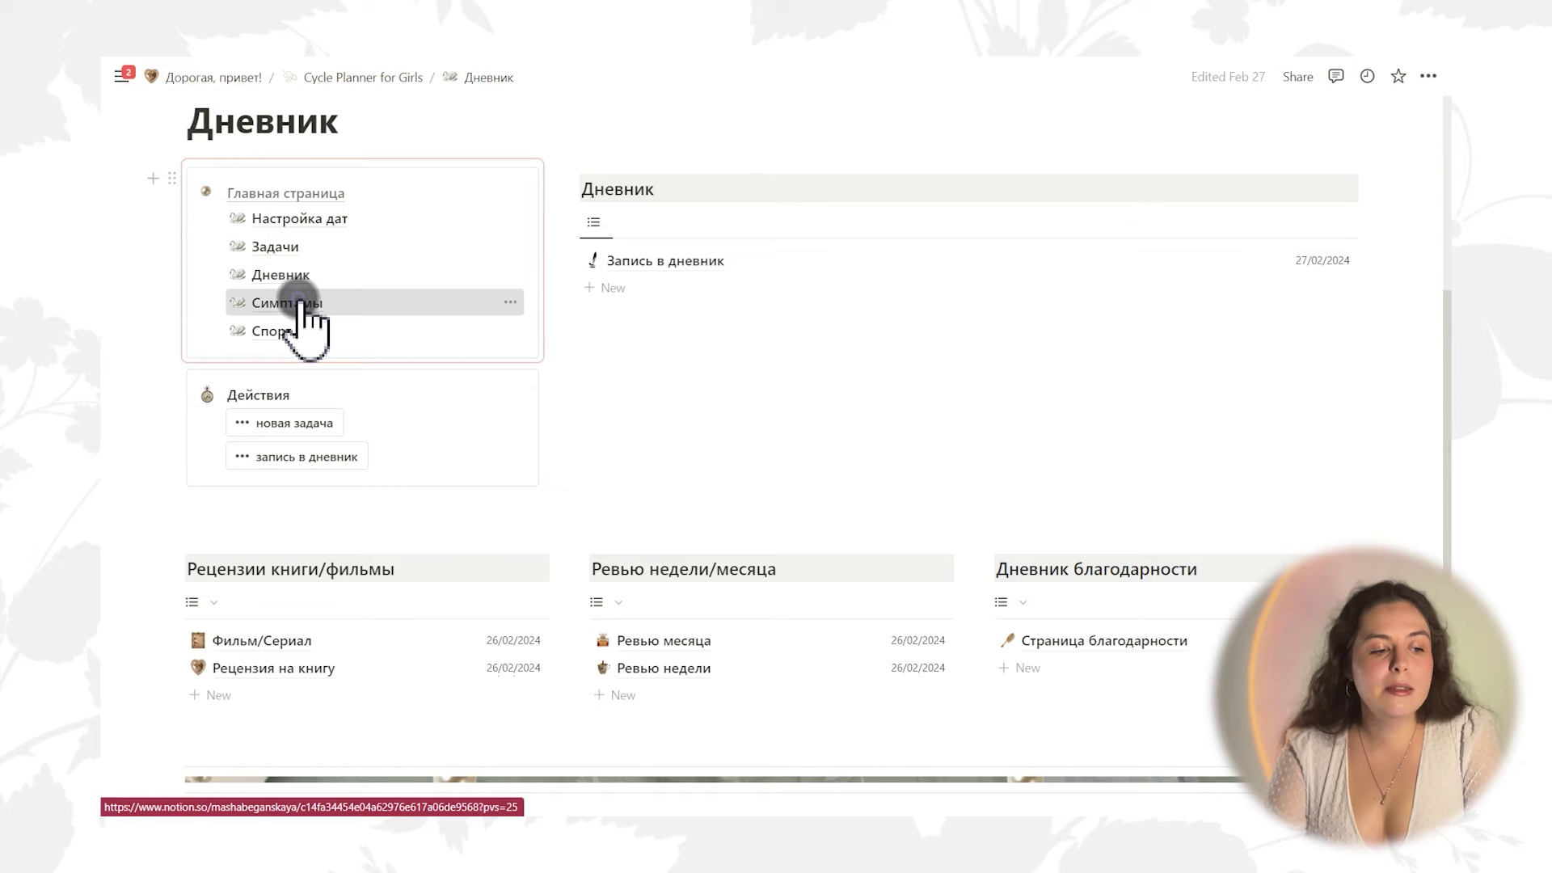
pyautogui.click(299, 299)
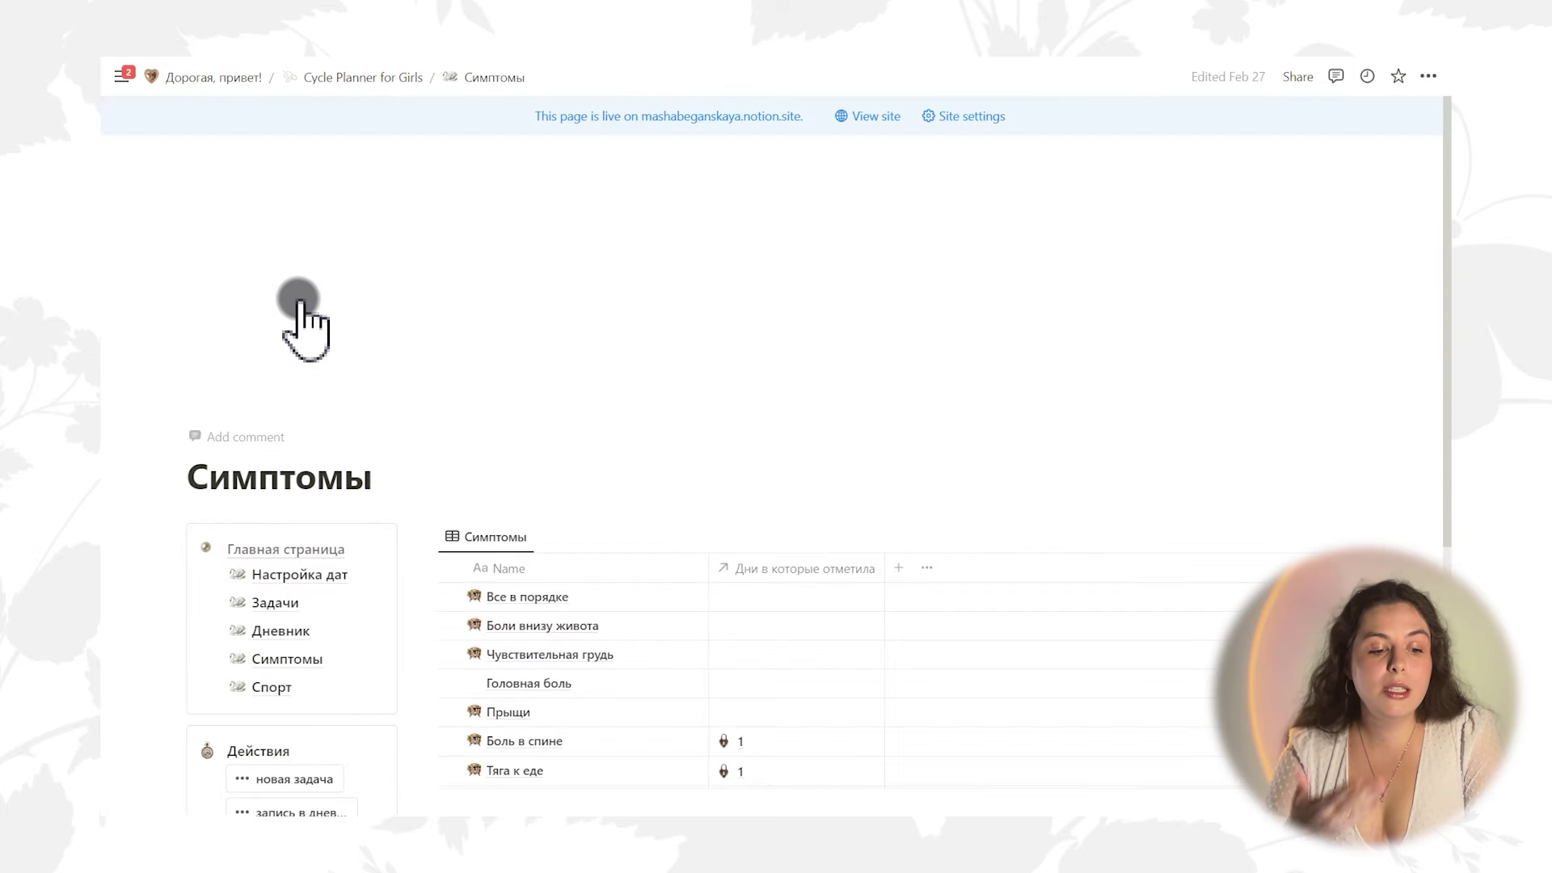
pyautogui.scroll(-5, 825, 533)
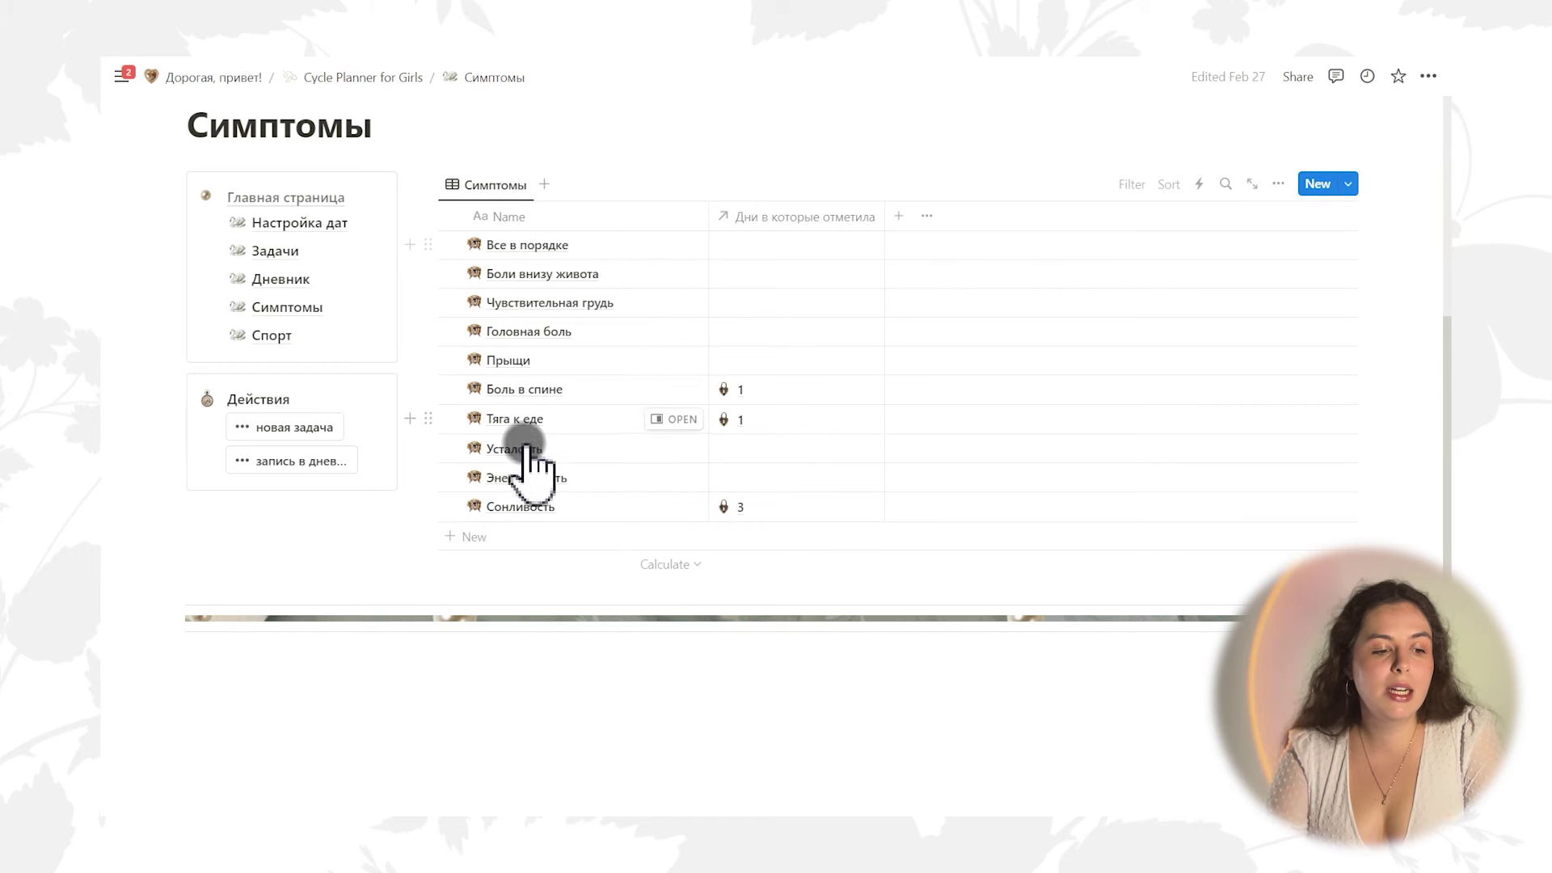
# Add a symptom named Название симтома to the Симптомы table and delete that row again
pyautogui.click(508, 543)
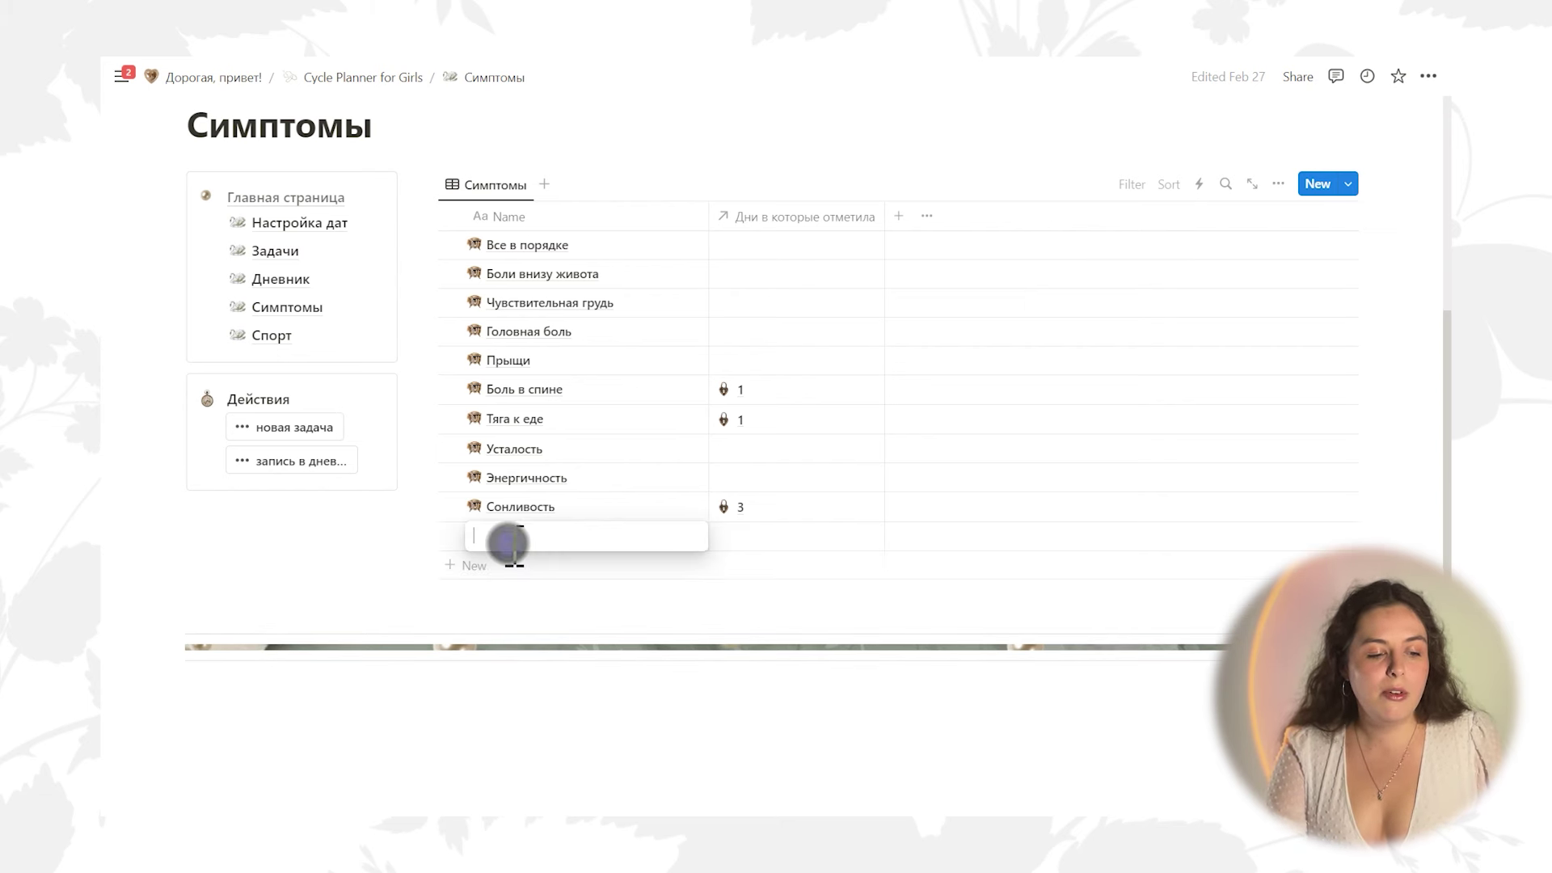
pyautogui.write('На')
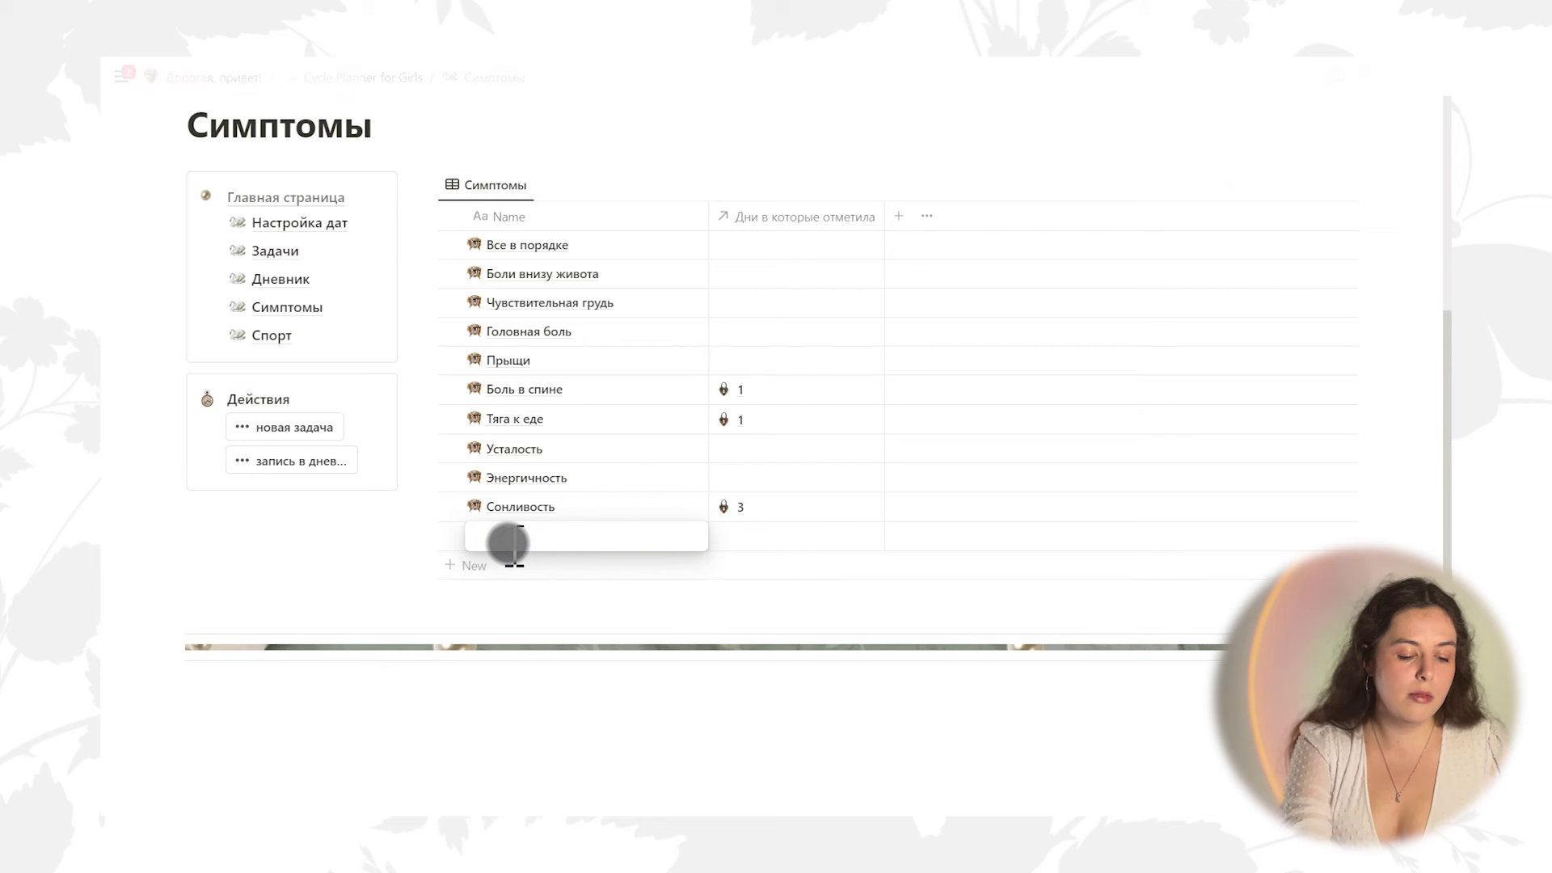
pyautogui.write('звание симтома')
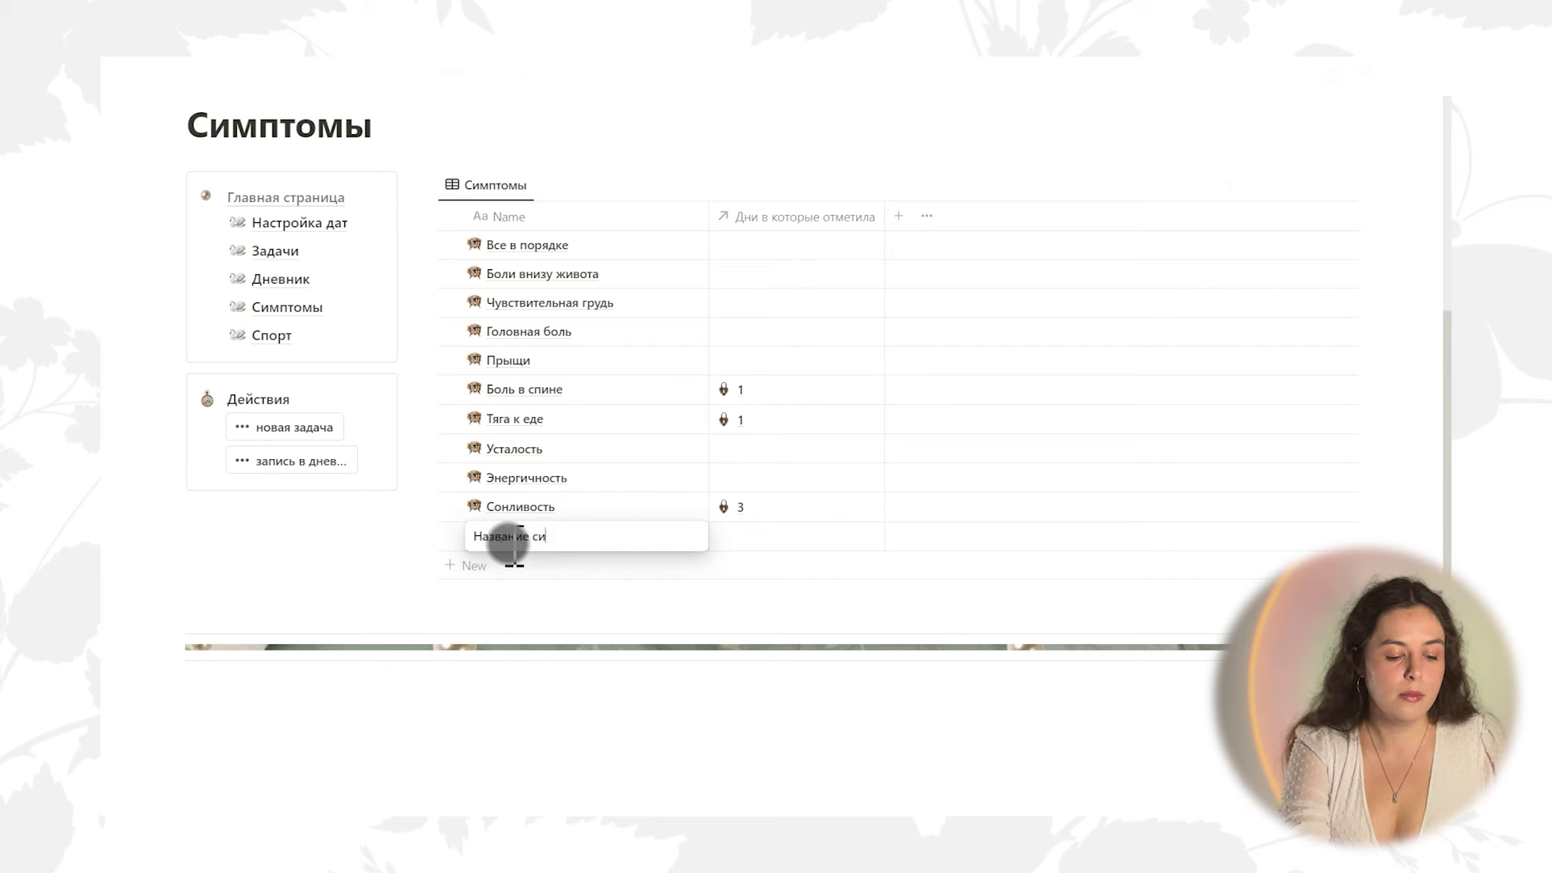
pyautogui.press('Return')
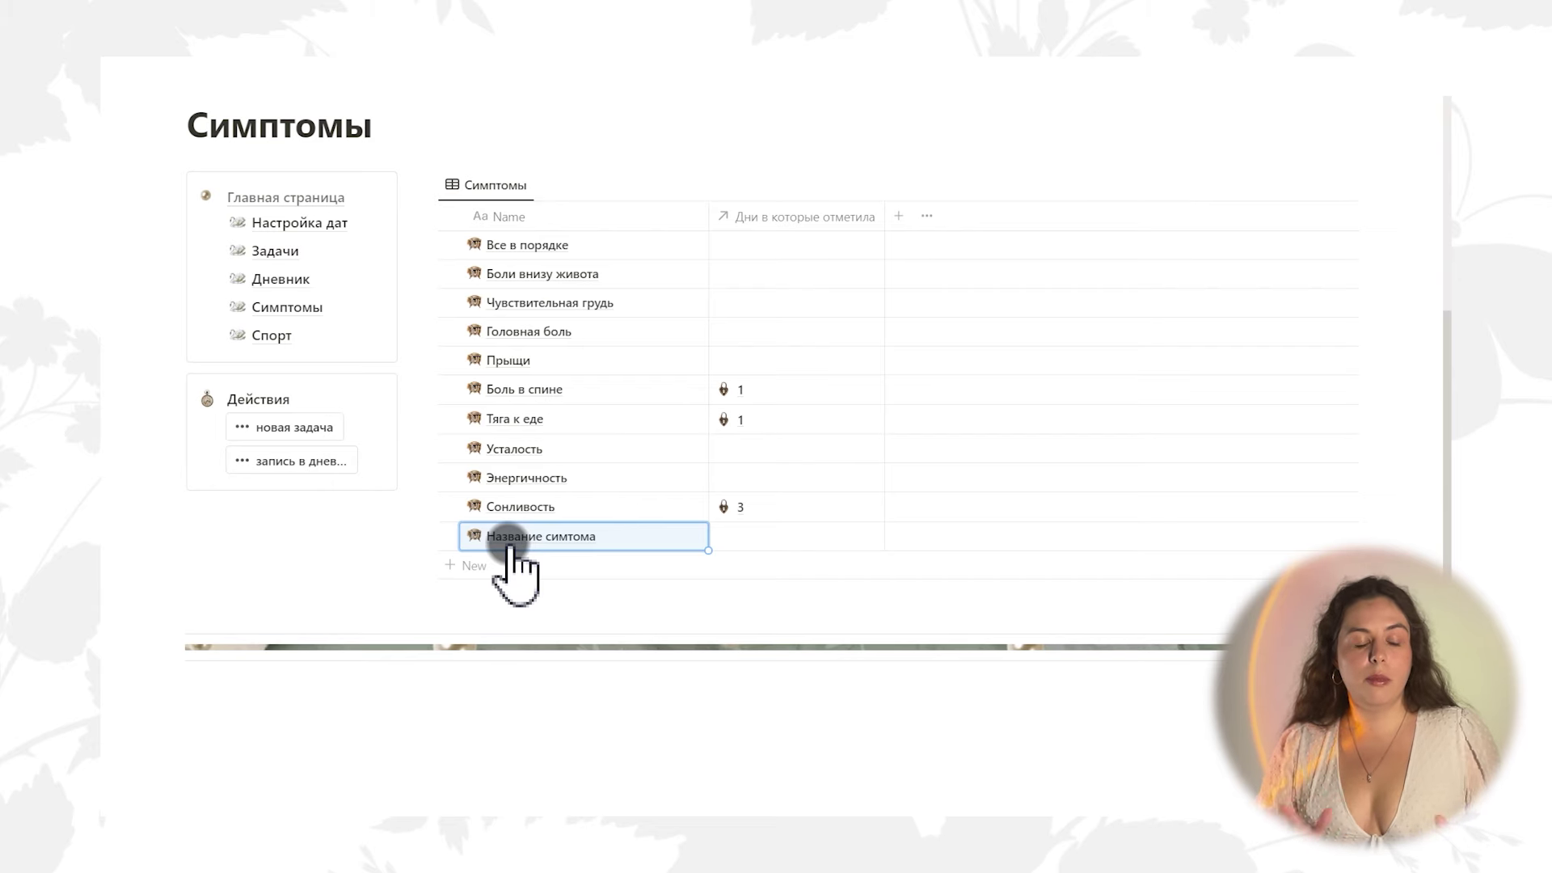
pyautogui.click(450, 536)
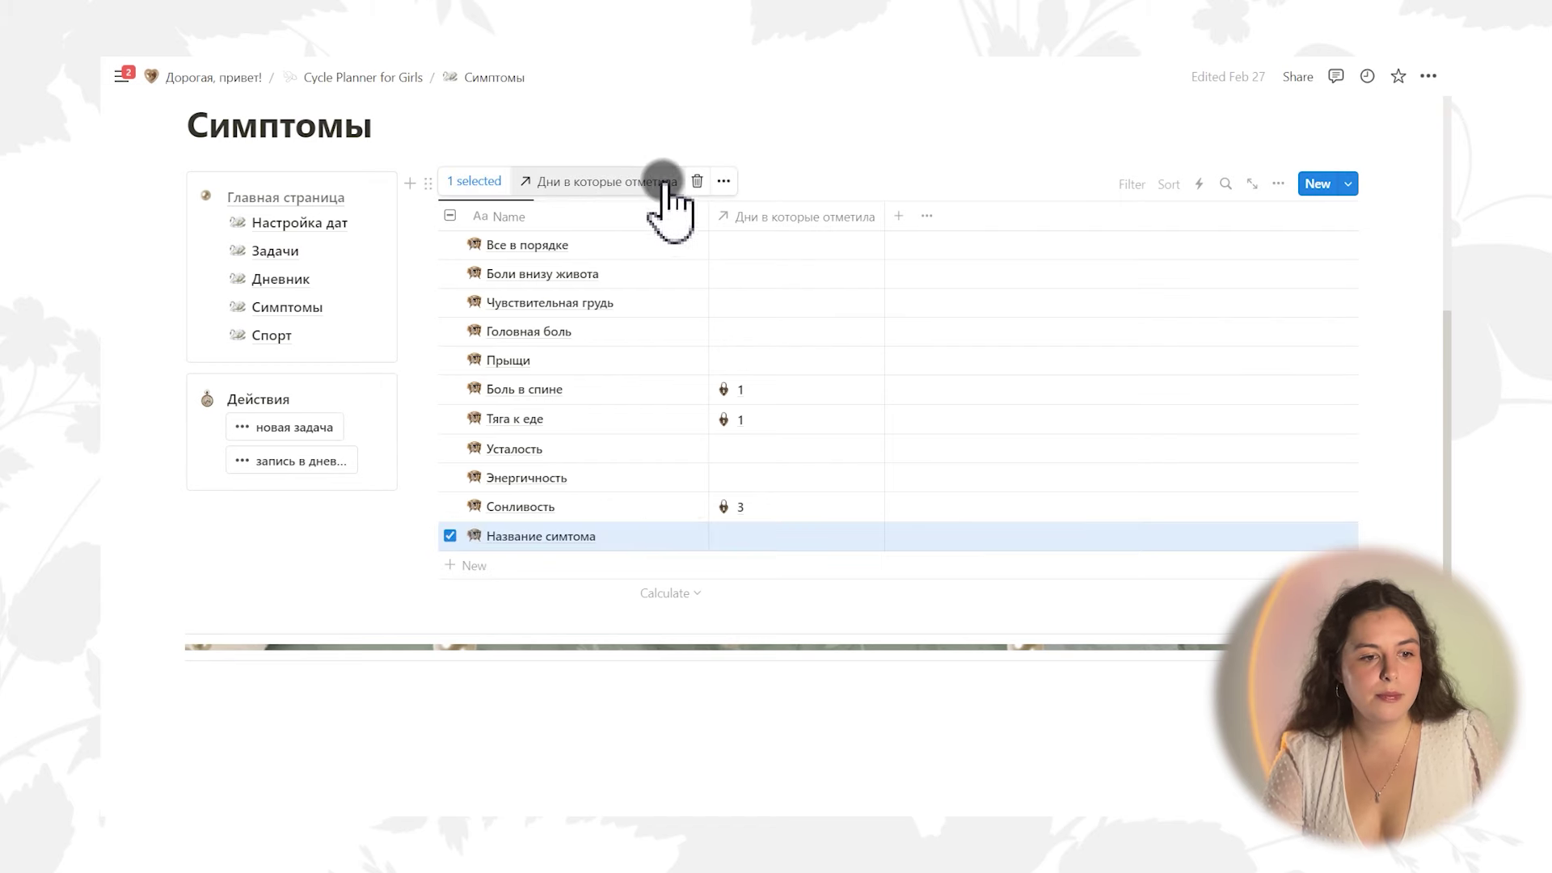
pyautogui.click(698, 181)
# Open the Спорт page and look over its activity cards and the monthly Мои параметры table
pyautogui.click(271, 335)
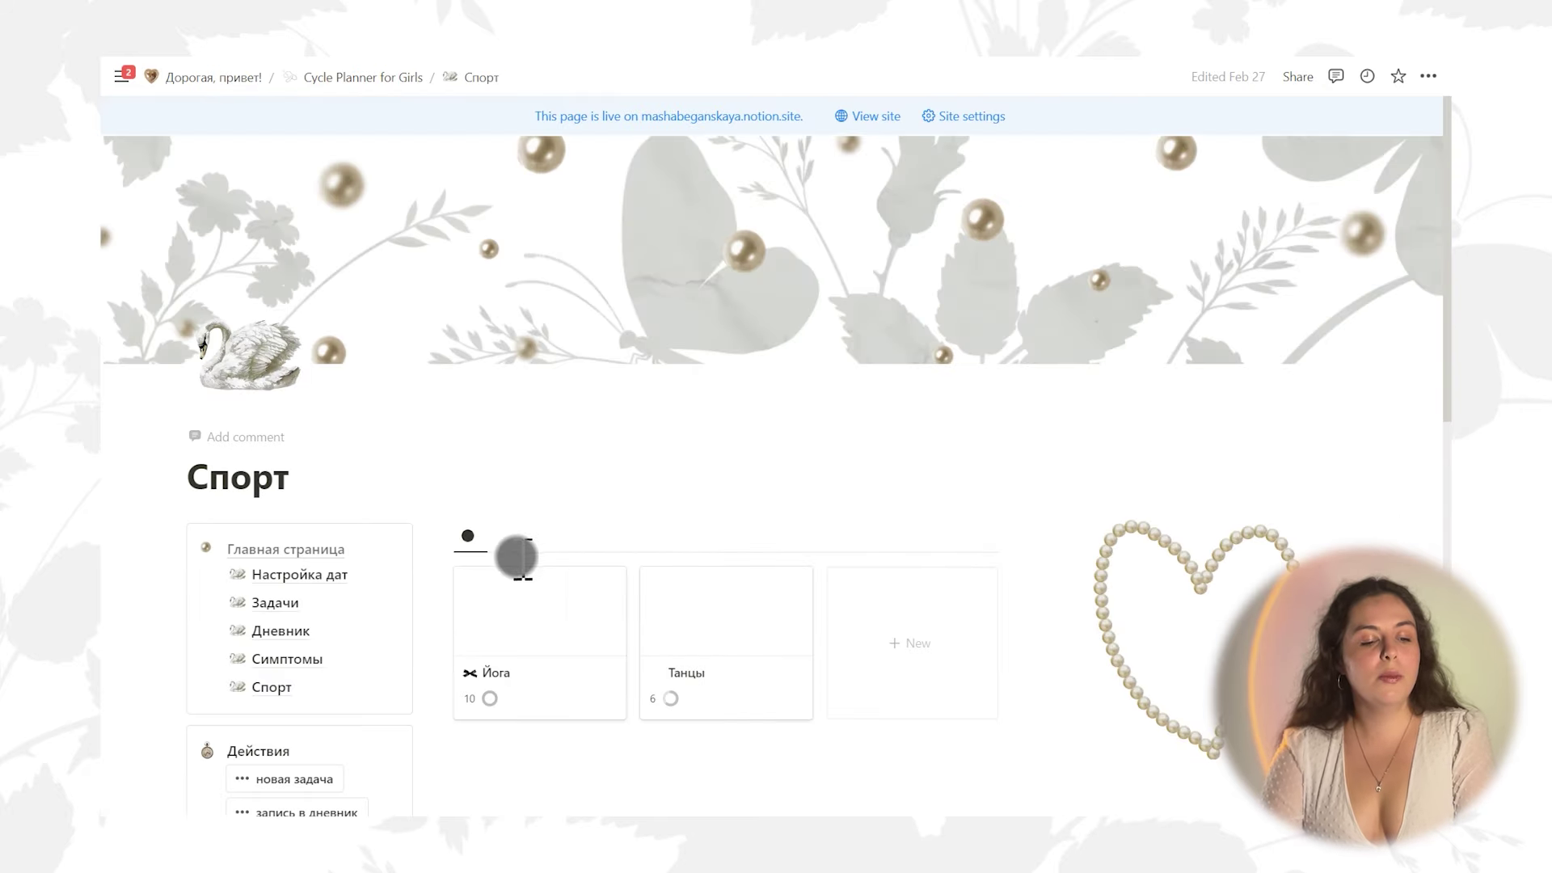
pyautogui.scroll(-3, 881, 404)
pyautogui.scroll(-3, 832, 459)
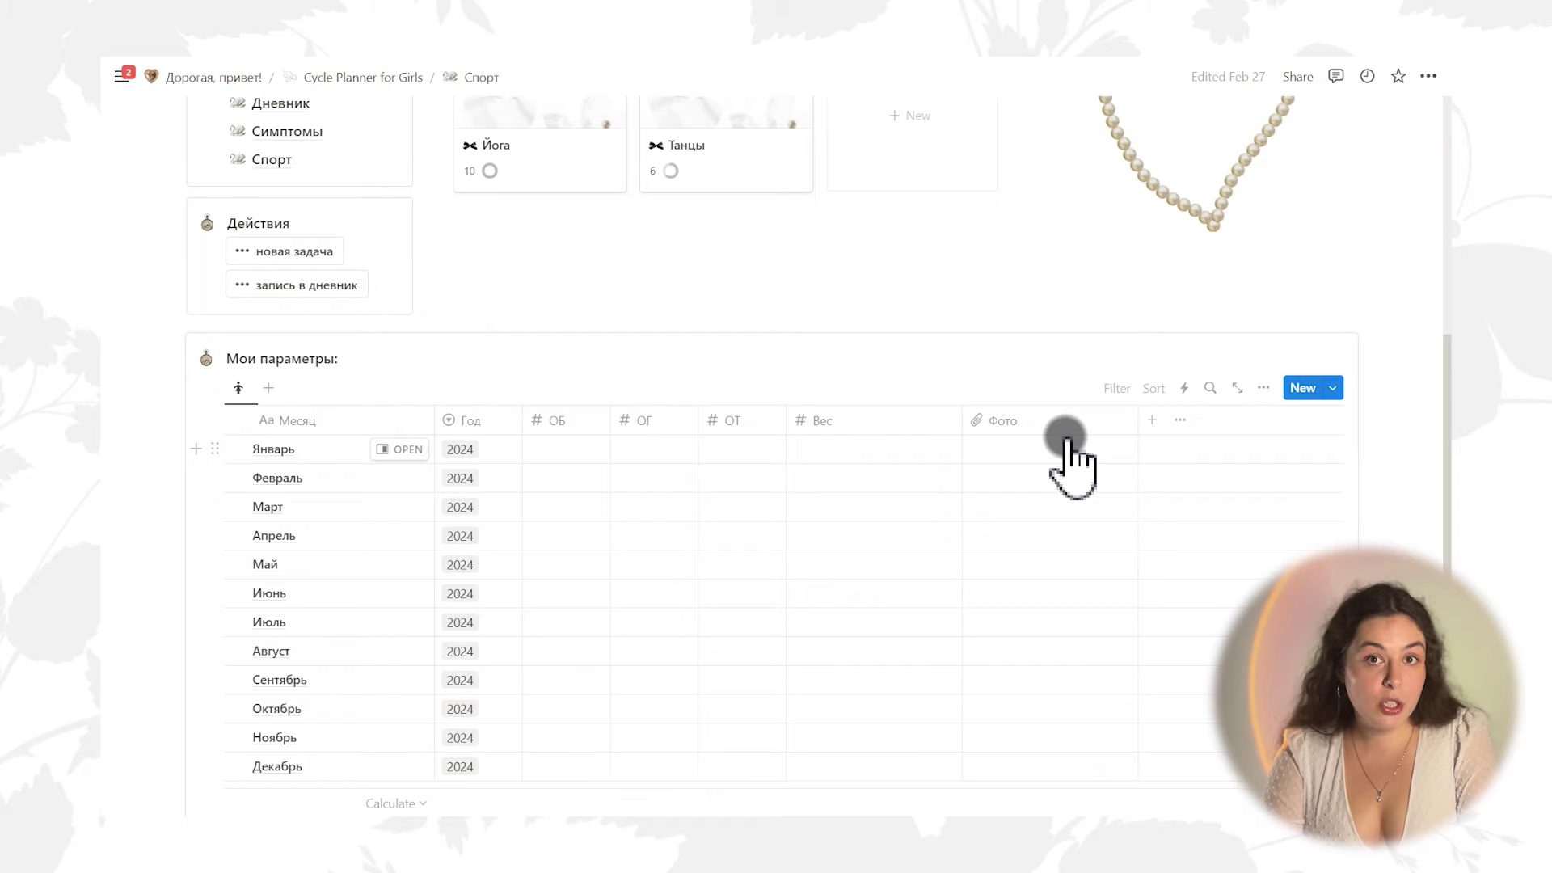
pyautogui.scroll(-4, 1105, 483)
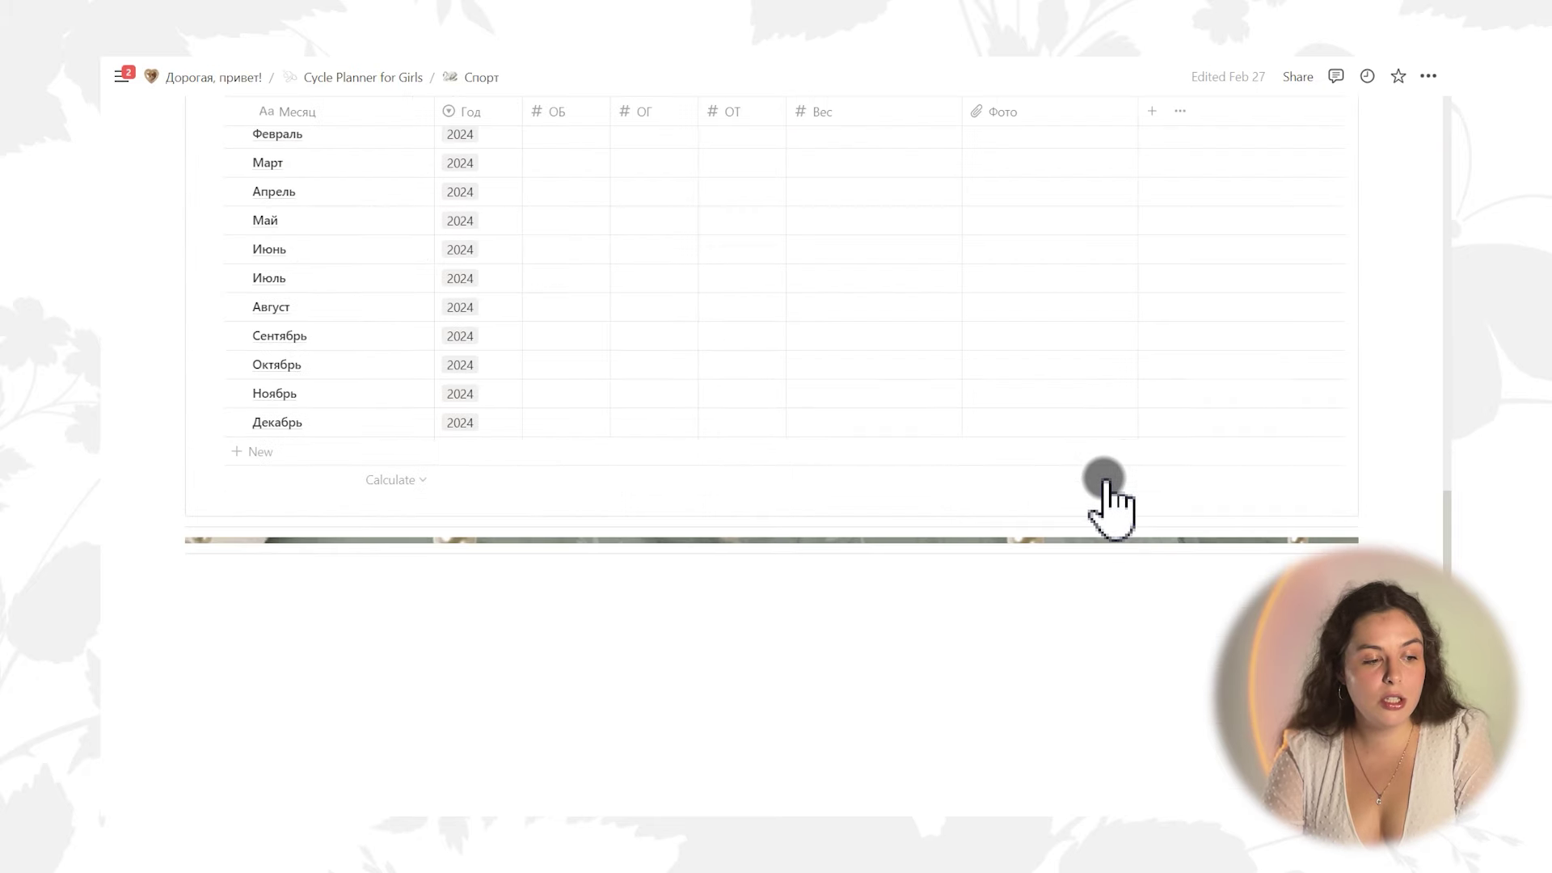
# Open the Йога card, look over its План занятий and Материалы sections, and return to the Спорт page
pyautogui.scroll(8, 1105, 483)
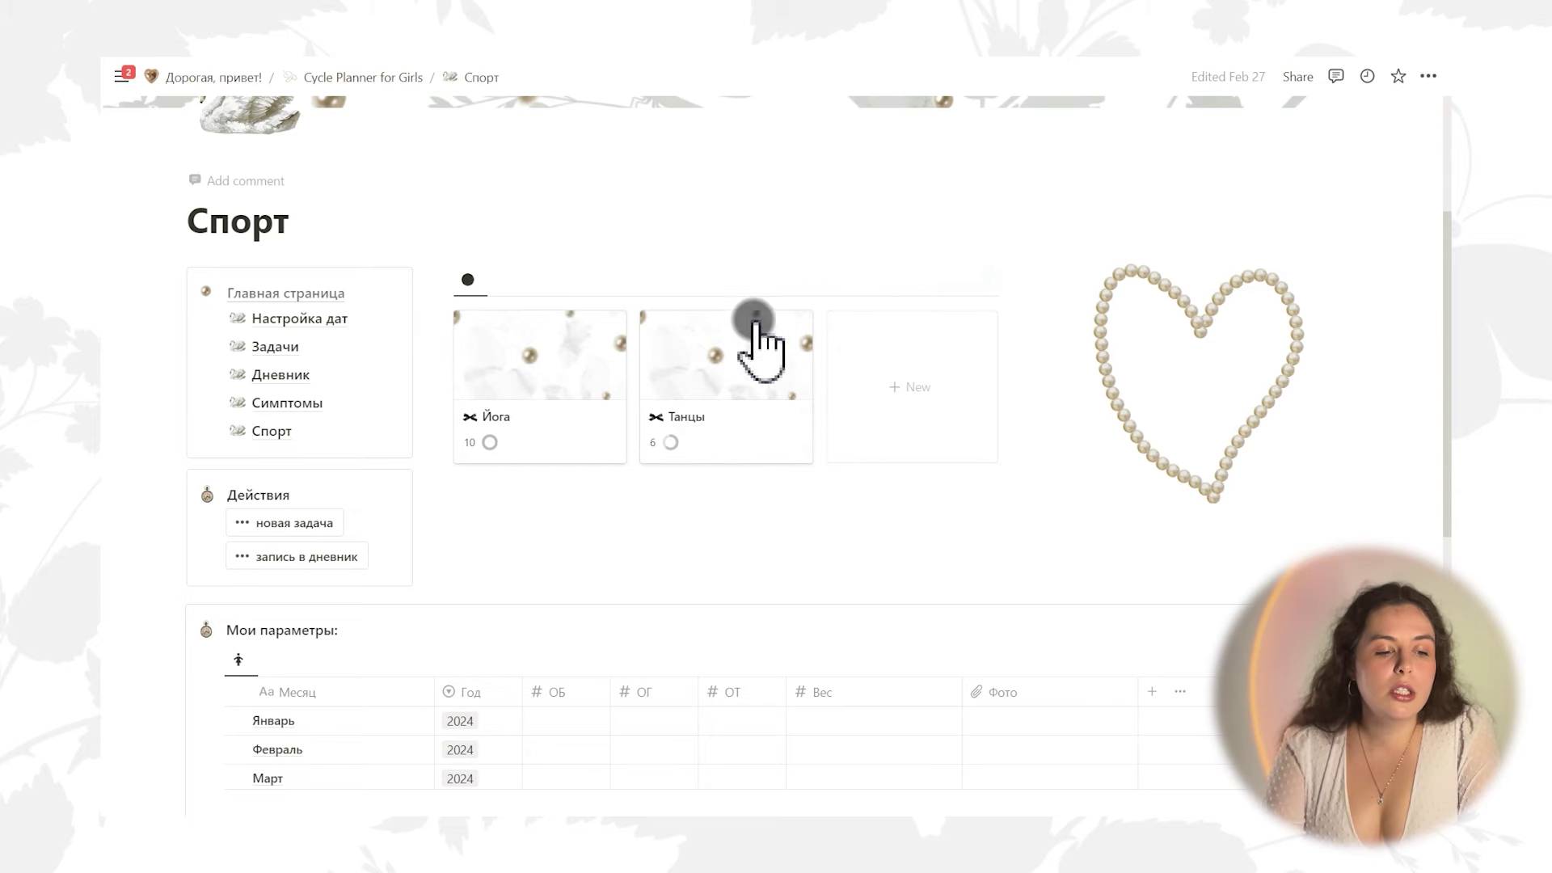
pyautogui.click(549, 392)
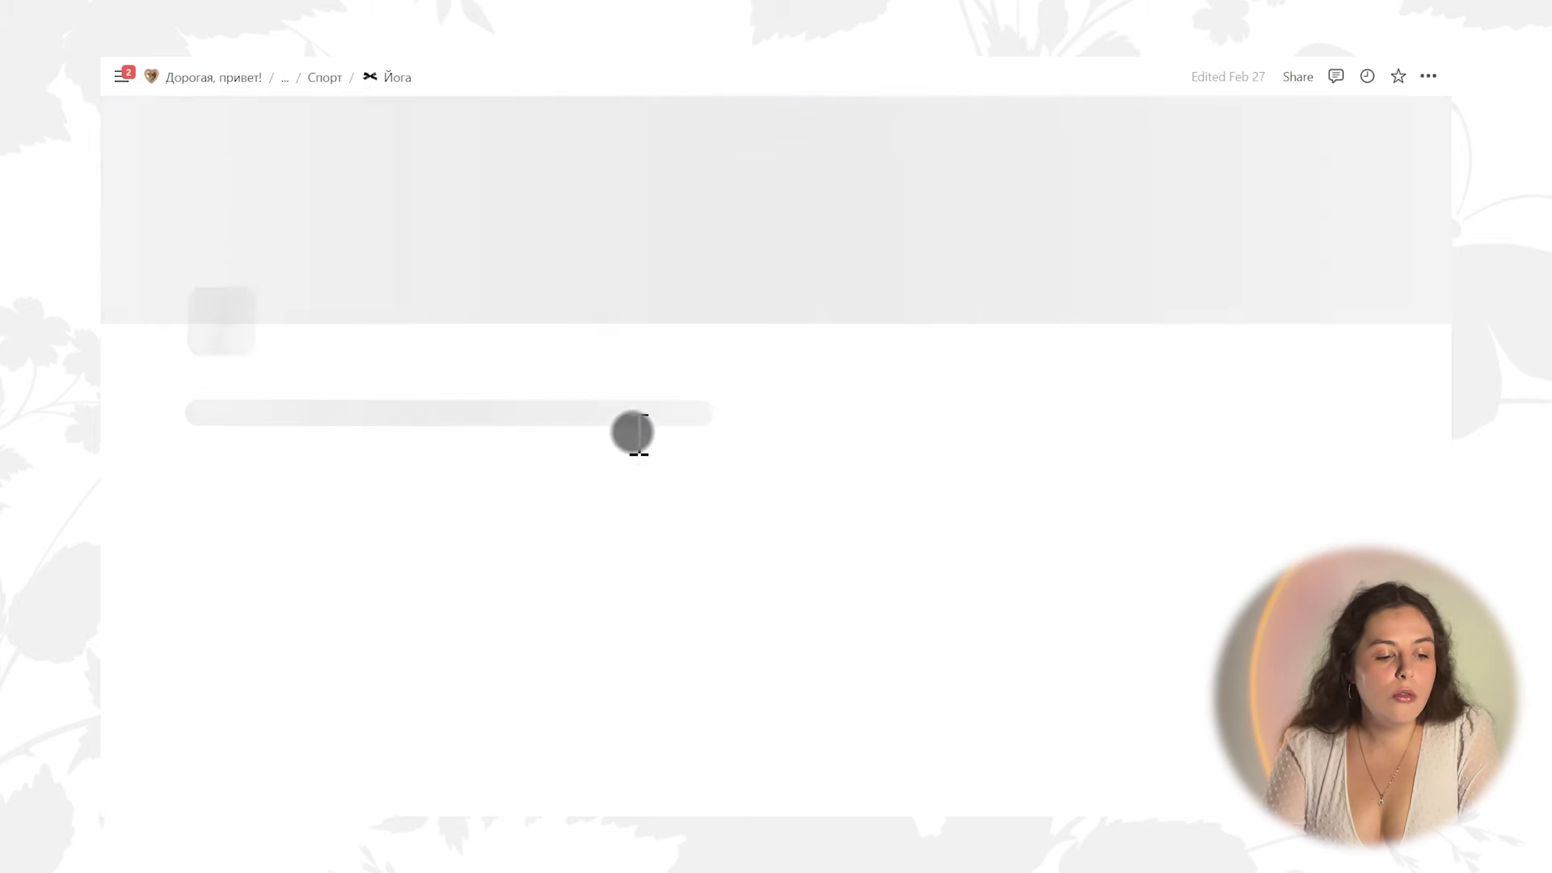
pyautogui.scroll(-3, 672, 409)
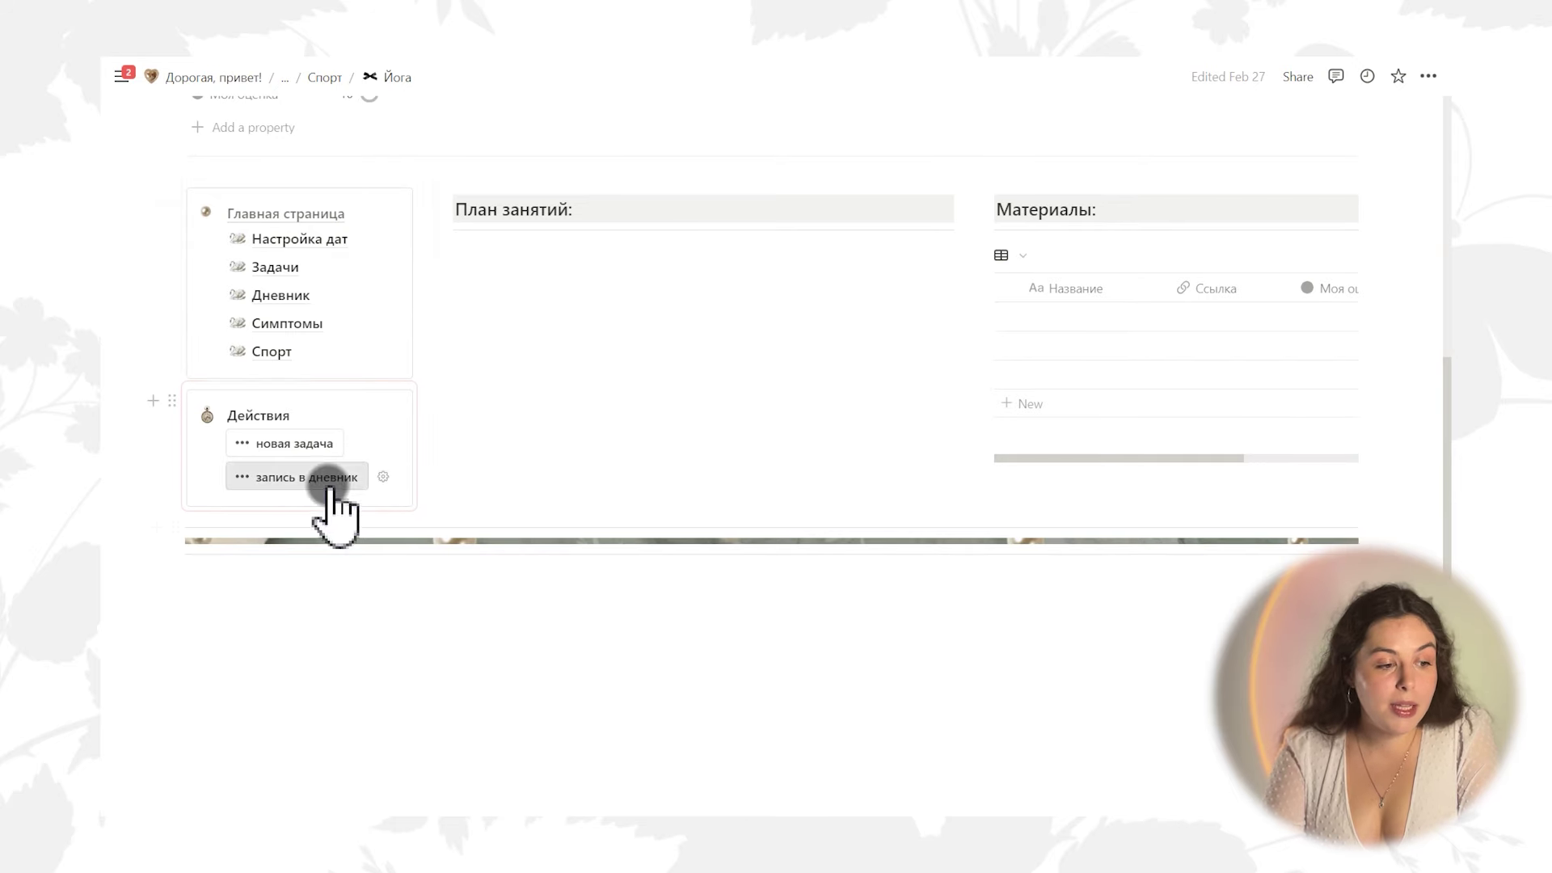
pyautogui.click(274, 365)
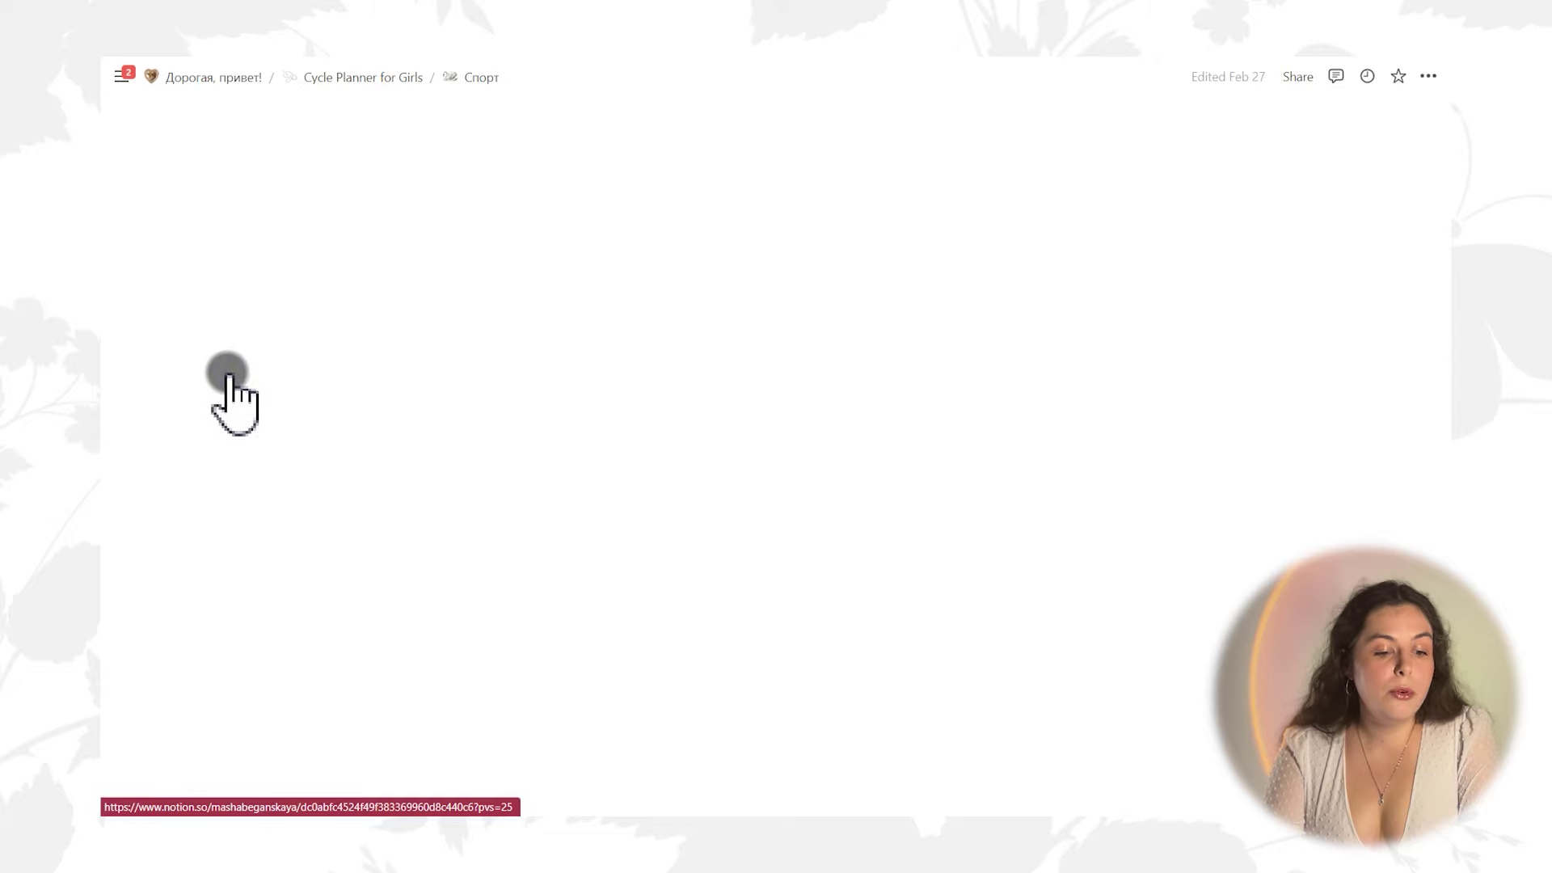
# Add a new card to the sport gallery, title it Танцы, and return to the Спорт page
pyautogui.scroll(-3, 889, 557)
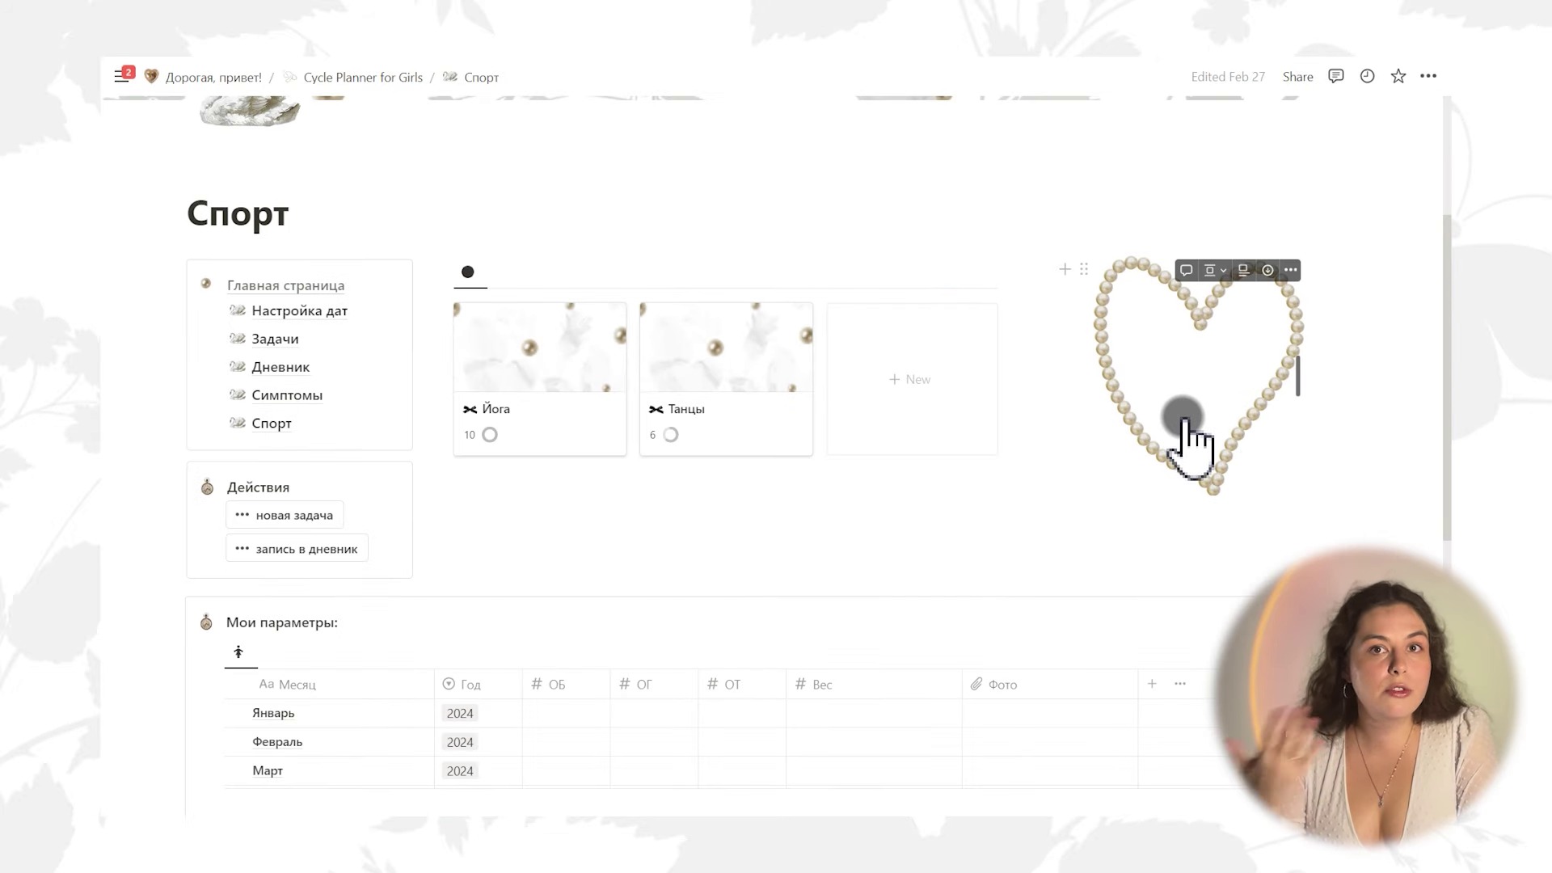
pyautogui.click(929, 404)
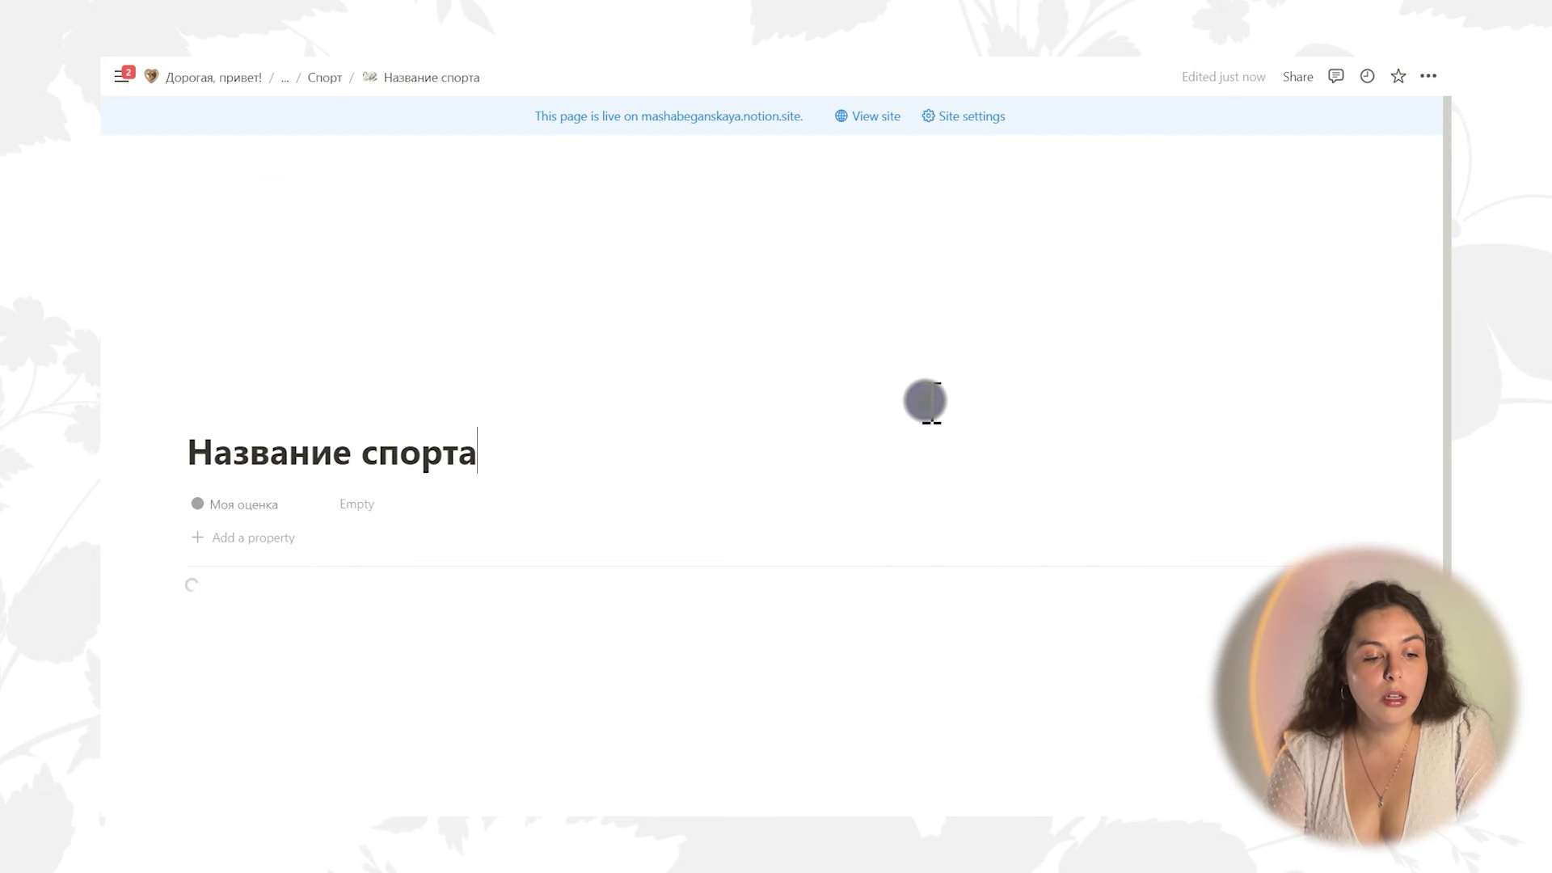
pyautogui.tripleClick(384, 462)
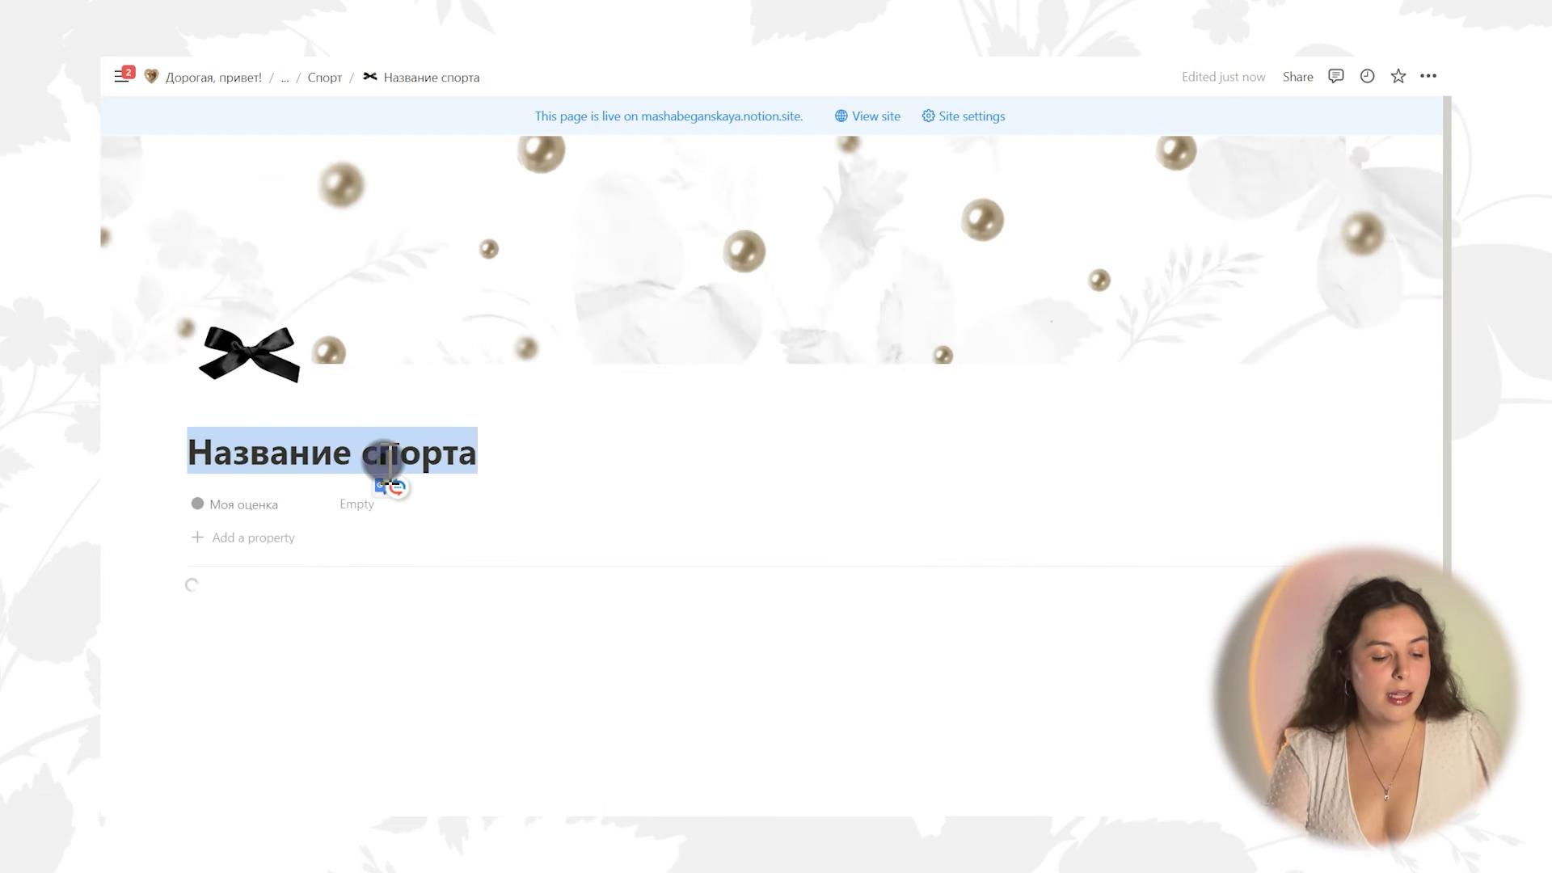
pyautogui.write('Танцы')
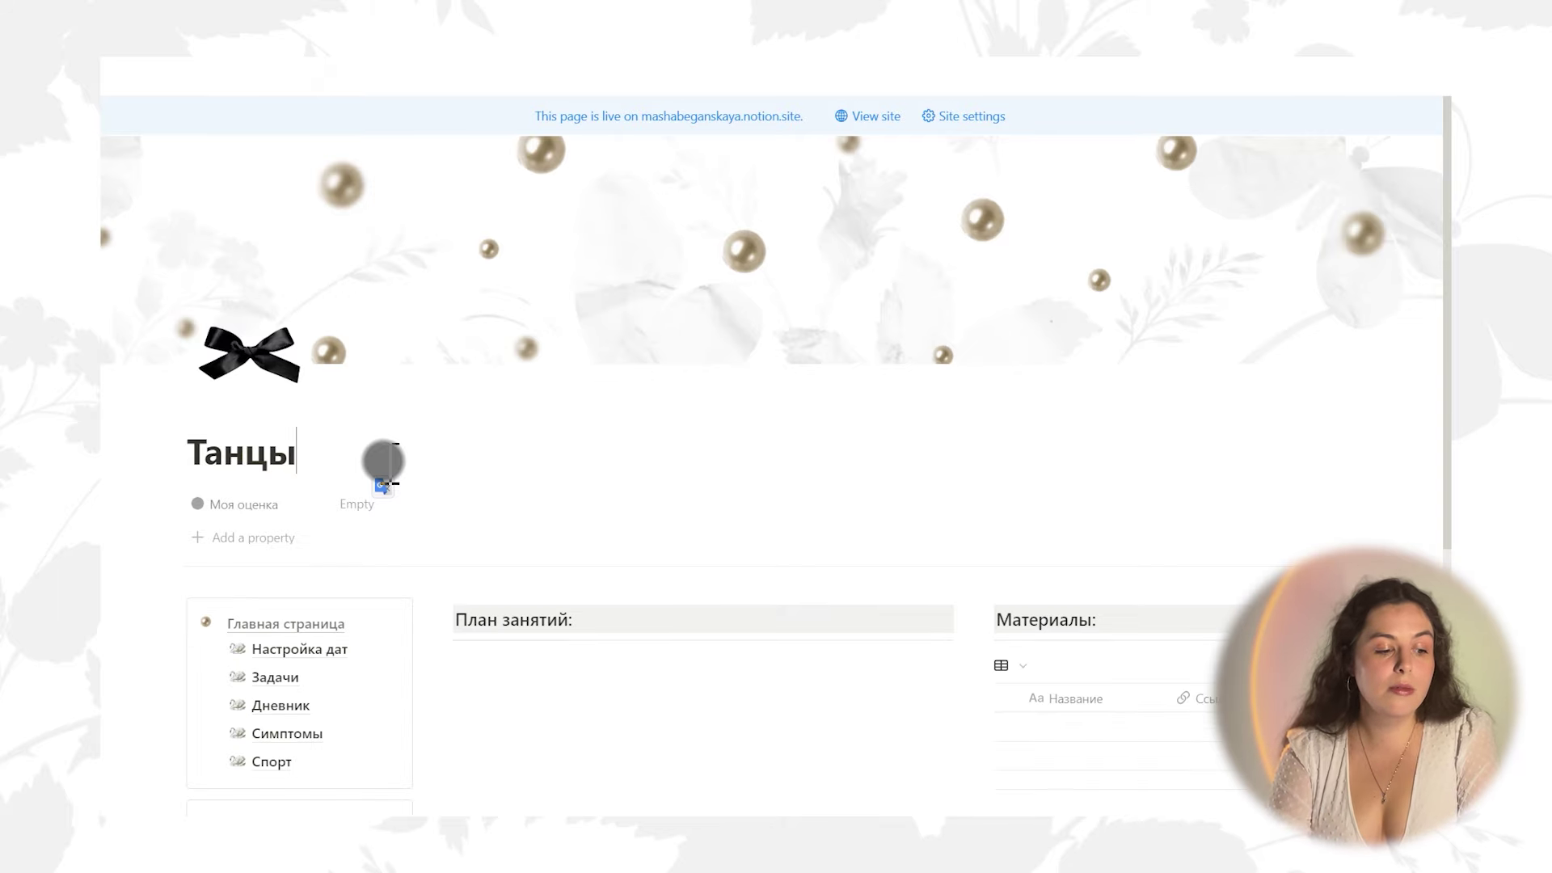
pyautogui.scroll(-3, 371, 513)
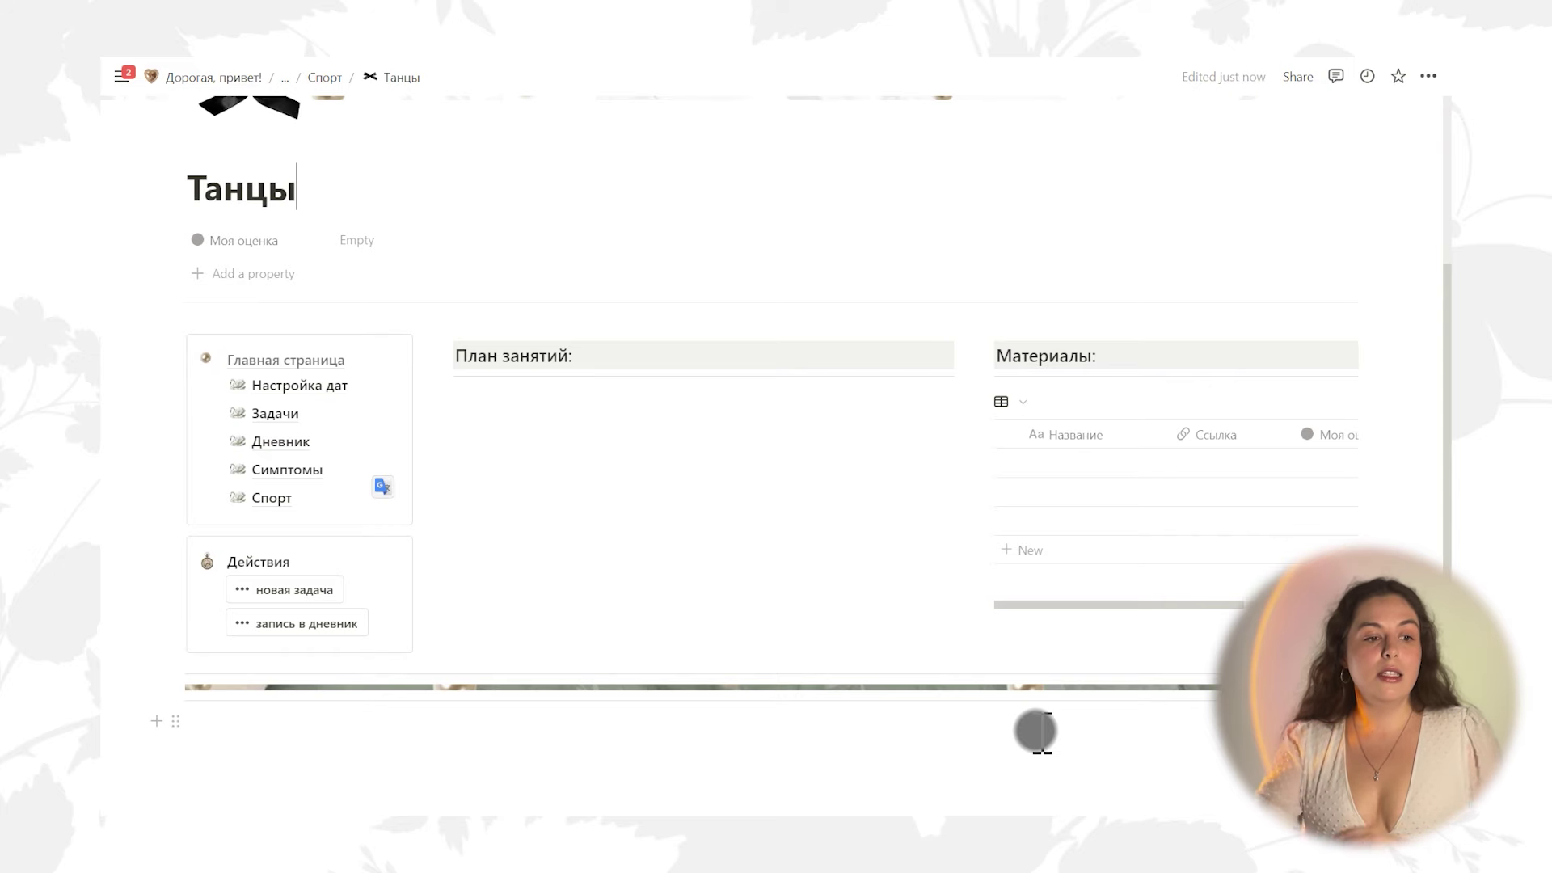
pyautogui.click(322, 77)
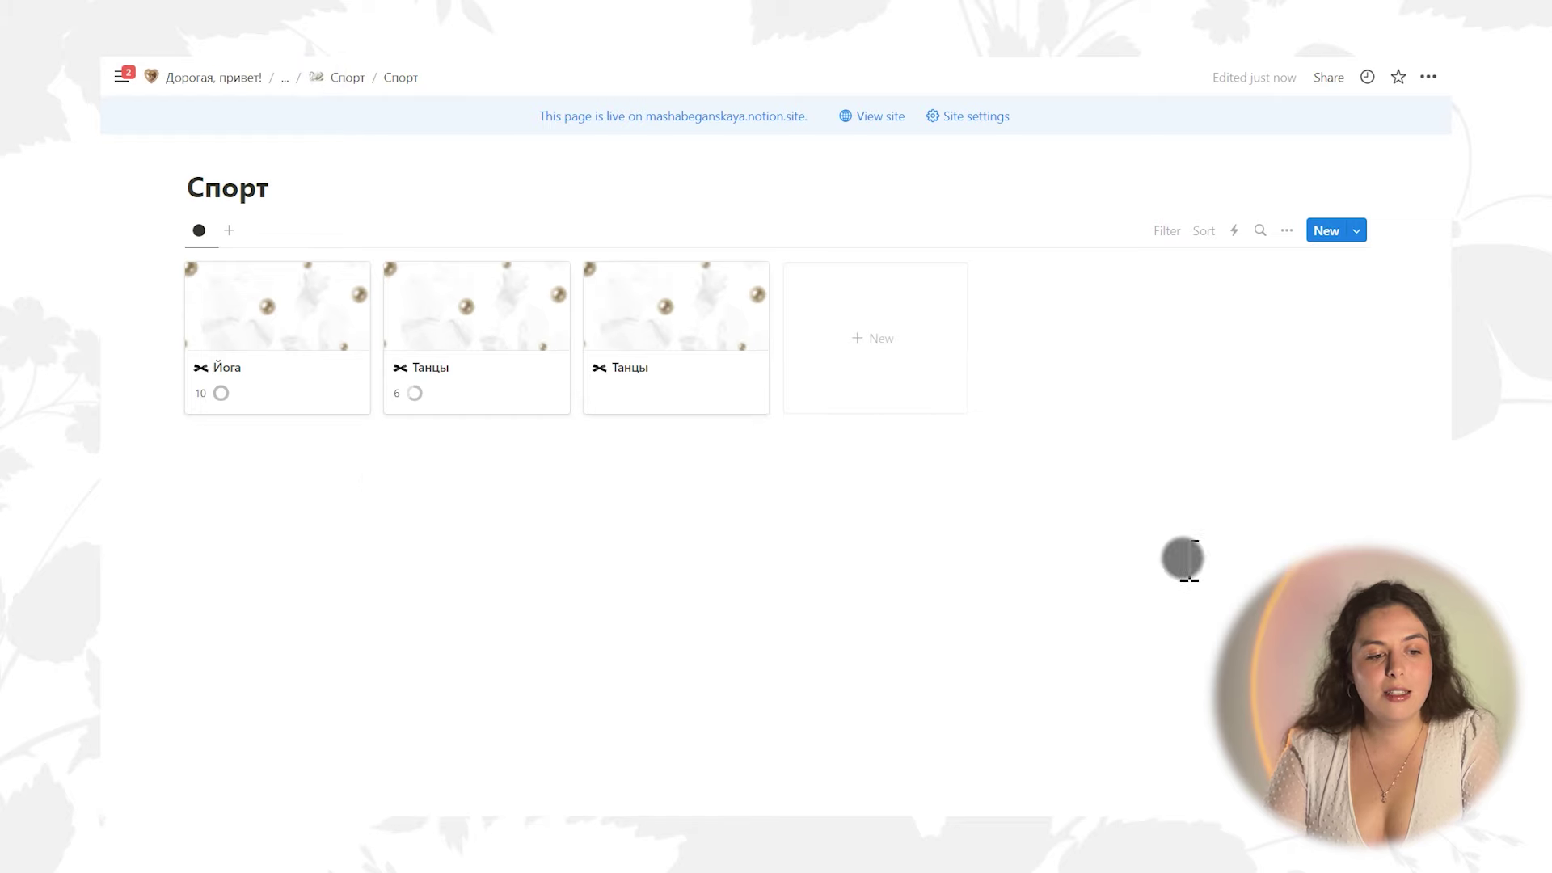
pyautogui.click(320, 76)
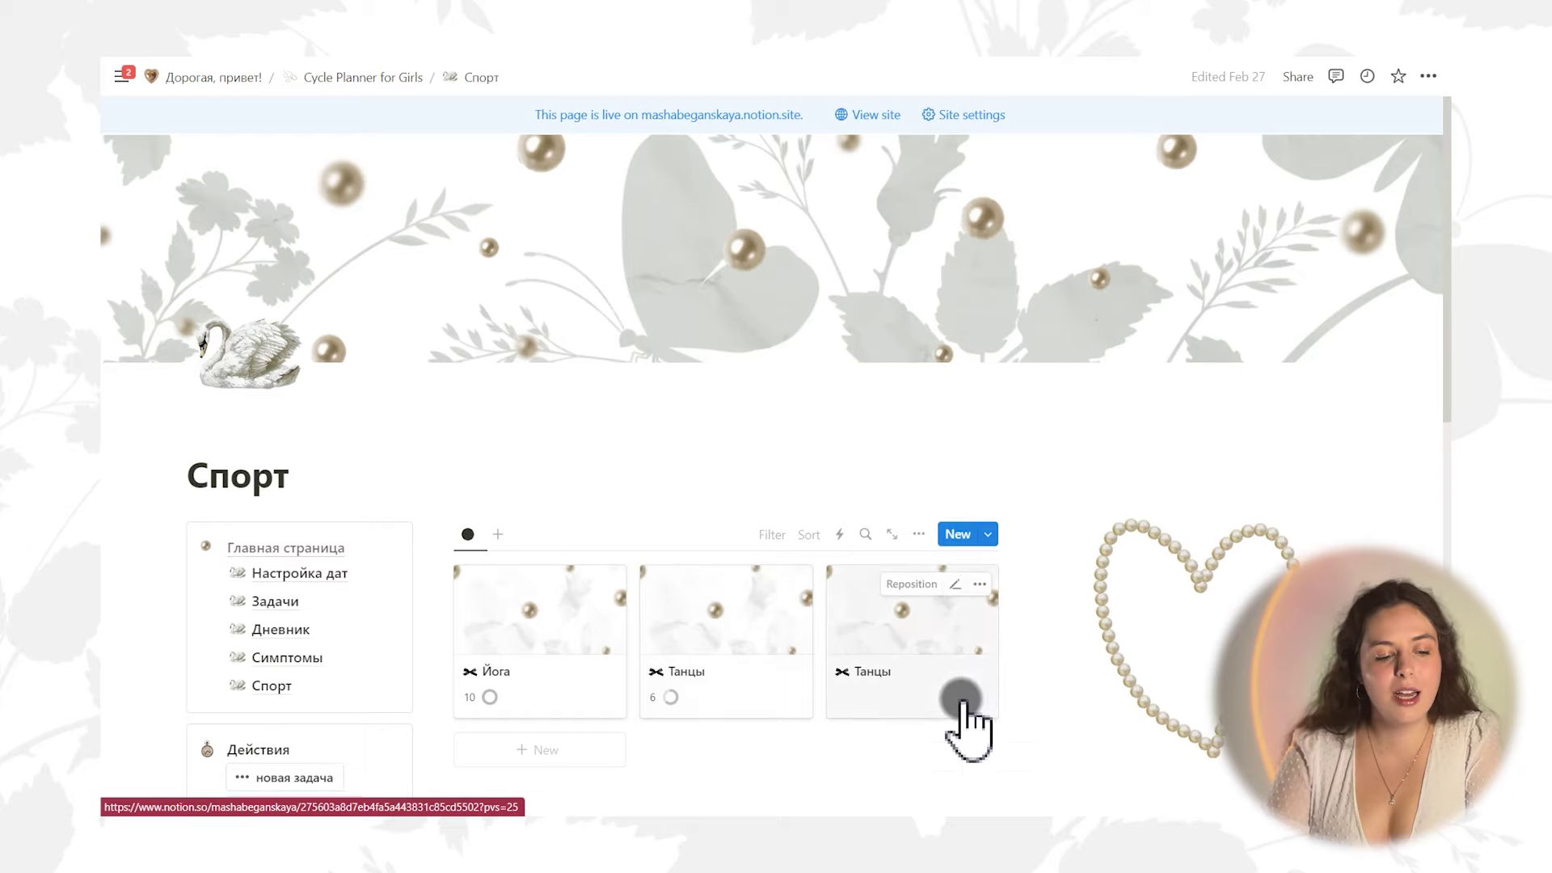
pyautogui.scroll(-4, 968, 723)
pyautogui.scroll(3, 961, 701)
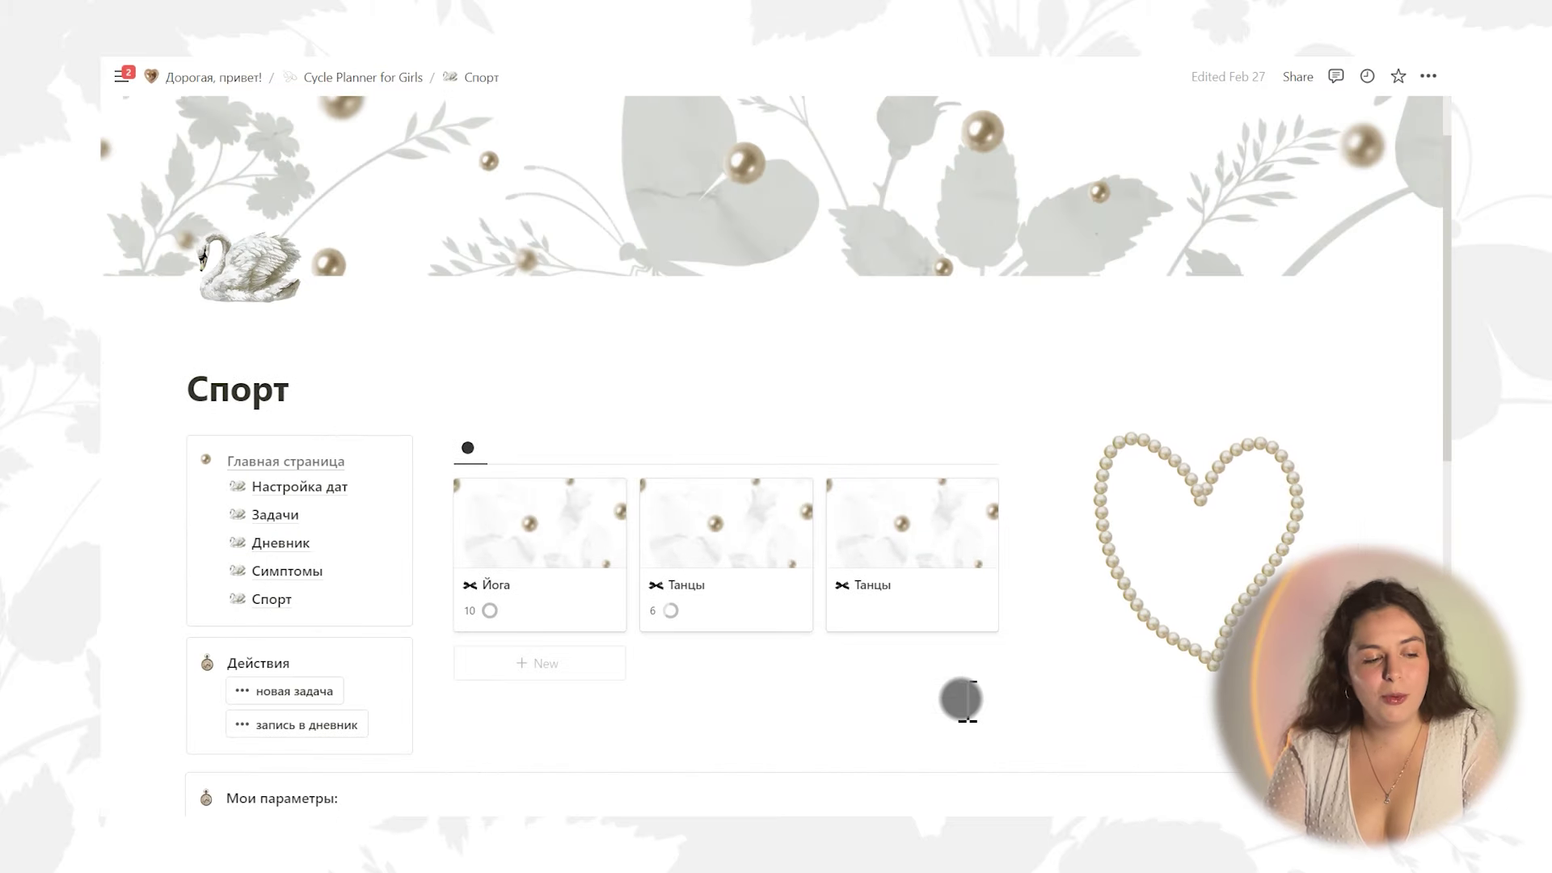
pyautogui.scroll(-3, 952, 702)
pyautogui.scroll(2, 952, 701)
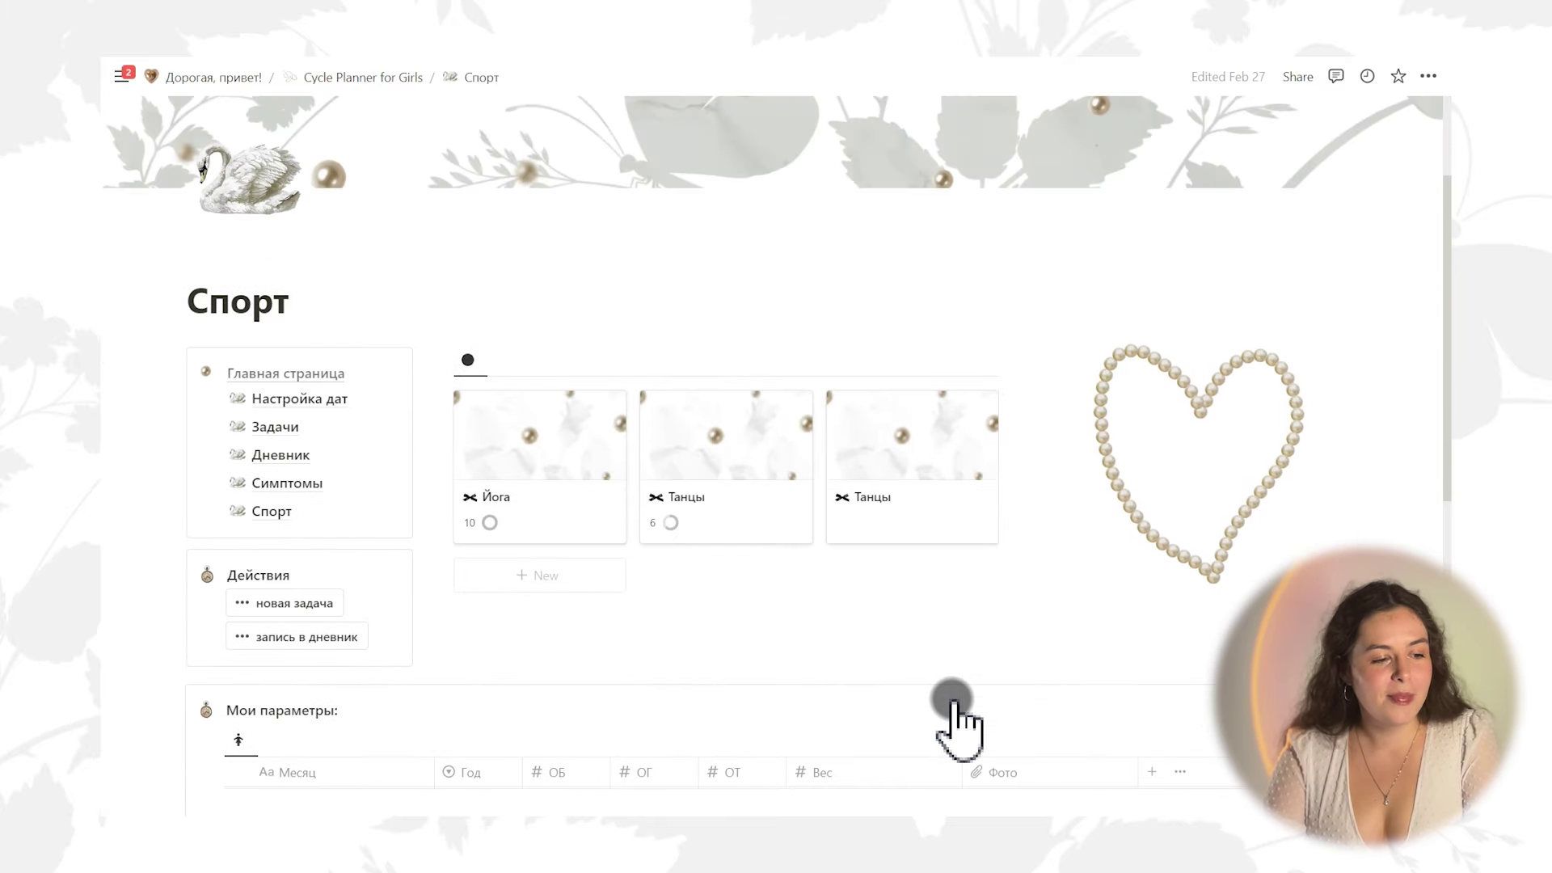
# Go to the Главная страница and look over the phase cards, today's tasks, the Сегодня card and the weekly calendar
pyautogui.click(305, 375)
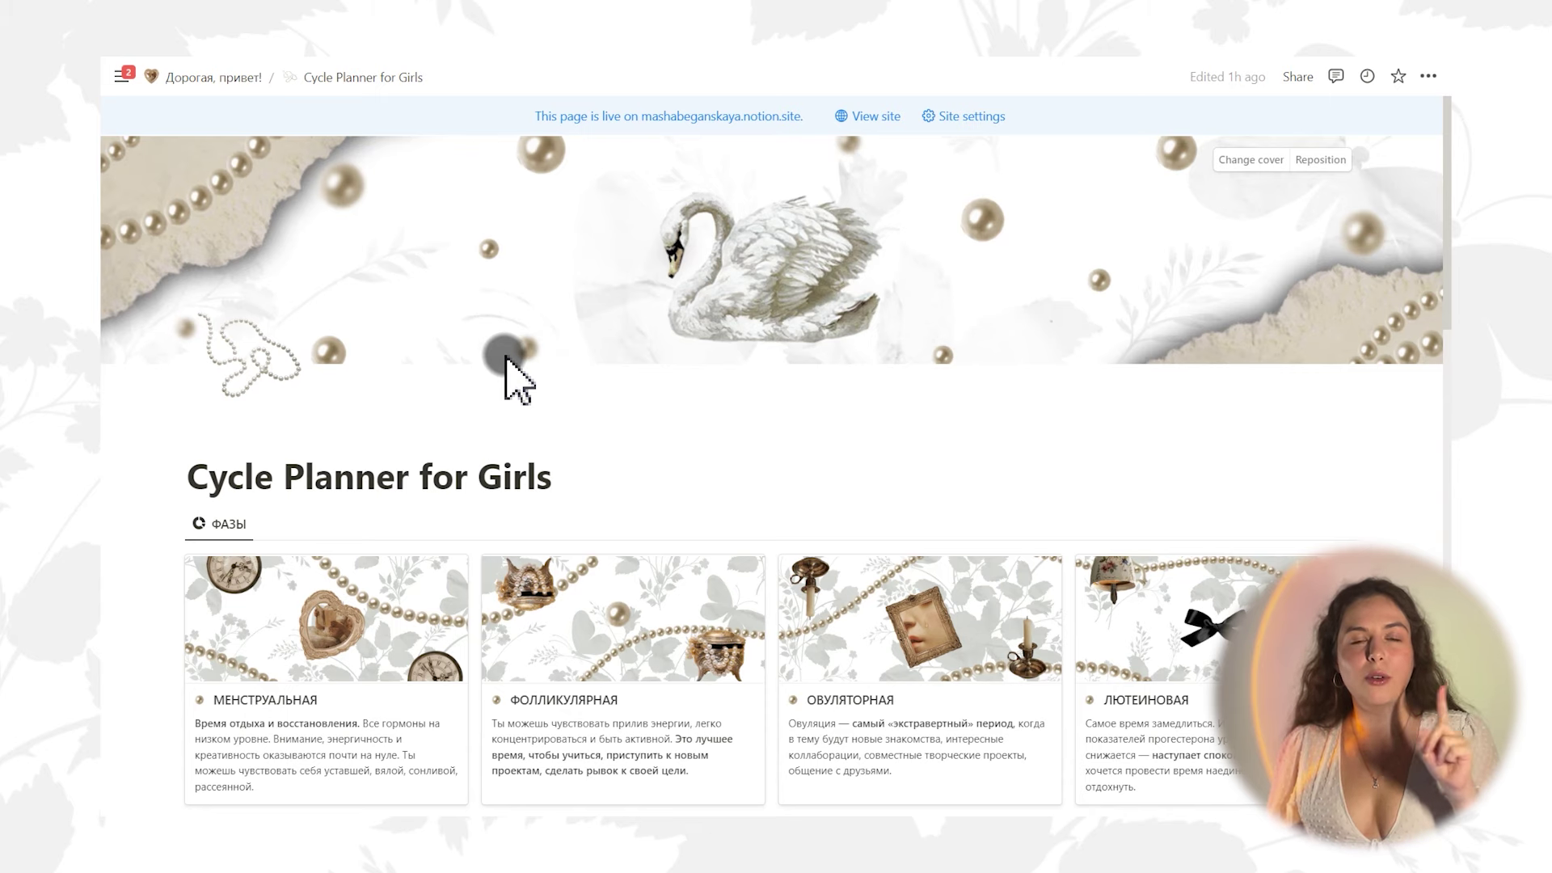
pyautogui.scroll(-8, 504, 380)
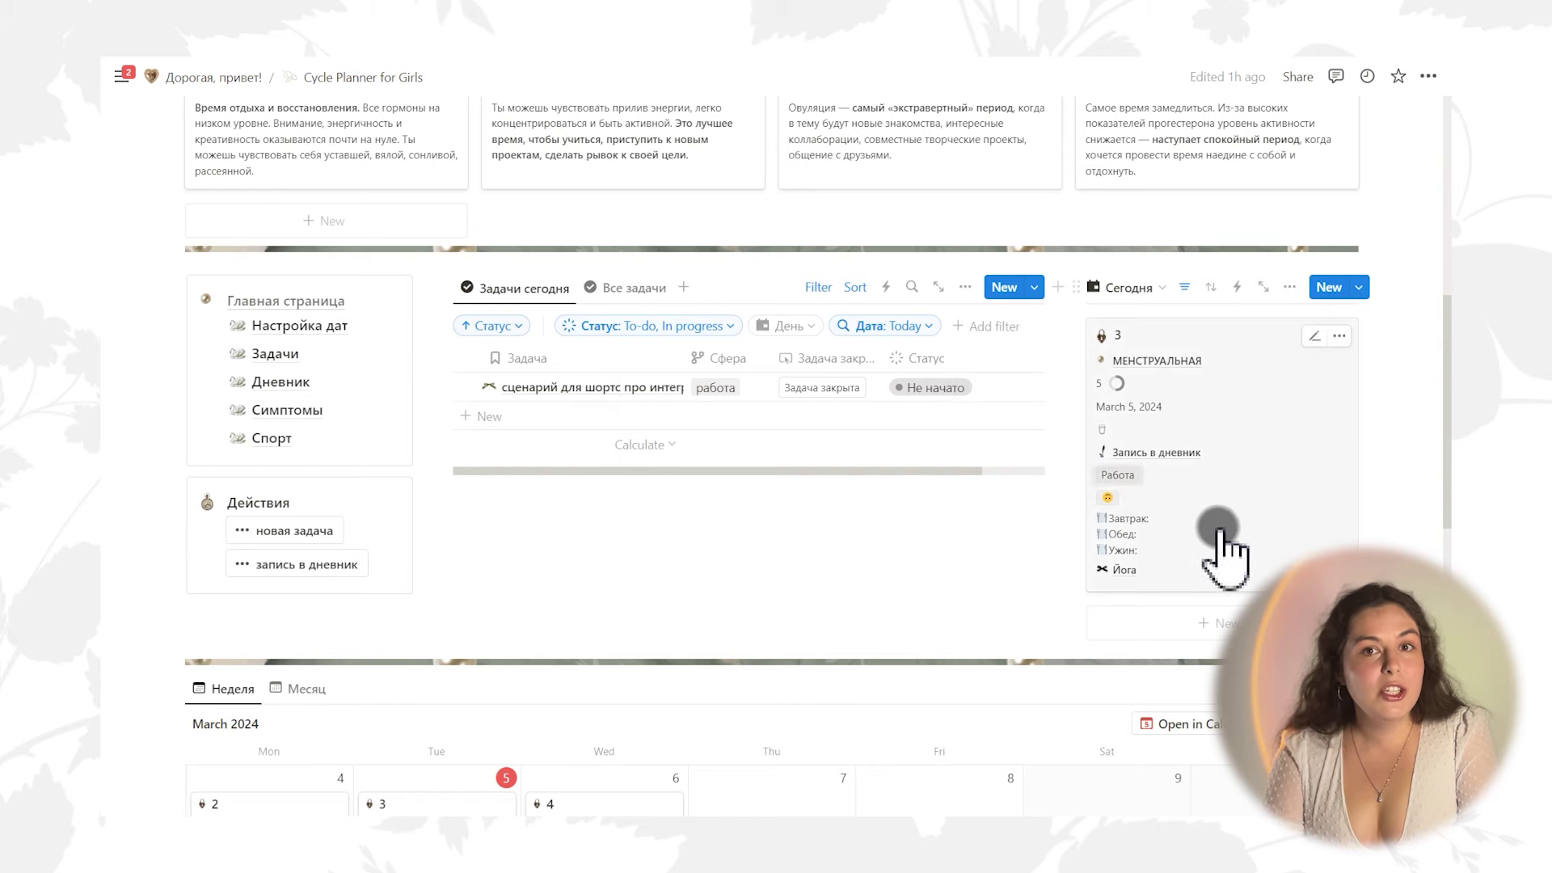
pyautogui.scroll(3, 1284, 465)
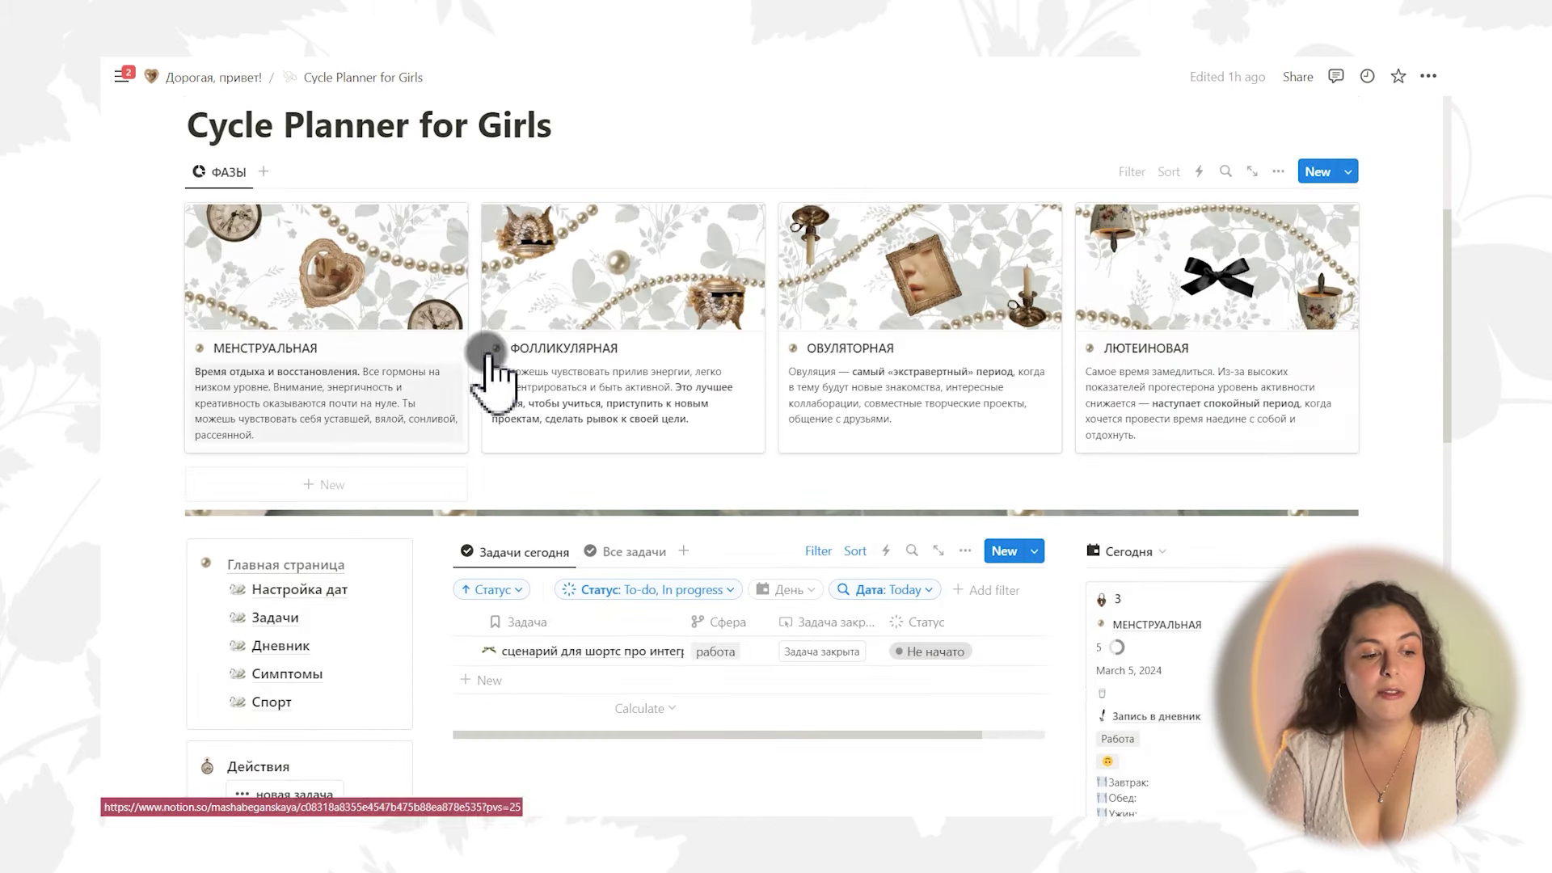
pyautogui.scroll(-2, 437, 364)
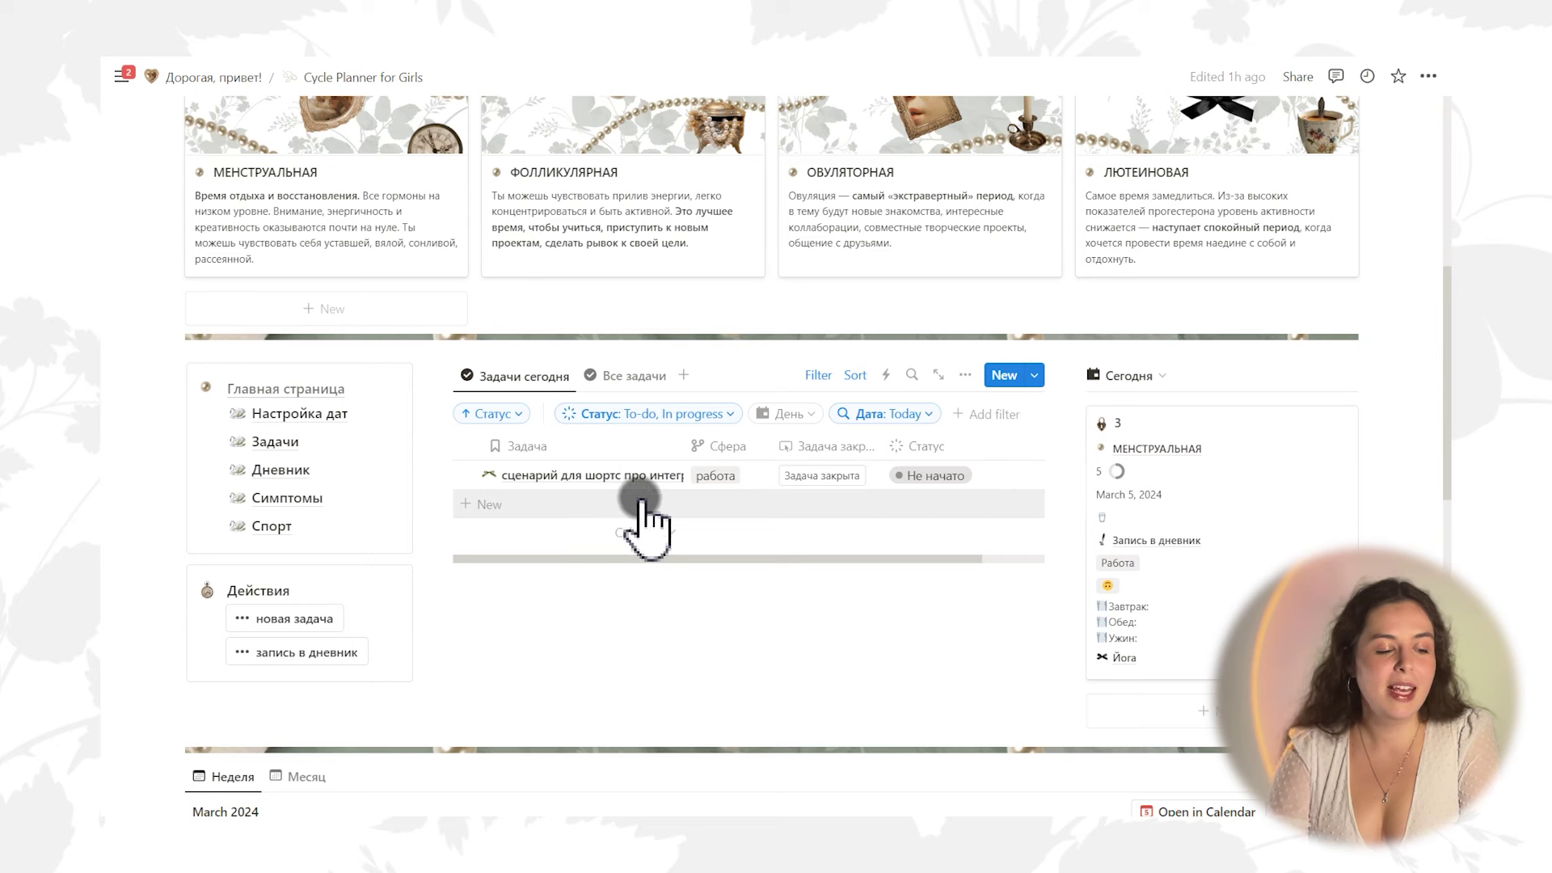
pyautogui.scroll(-7, 647, 517)
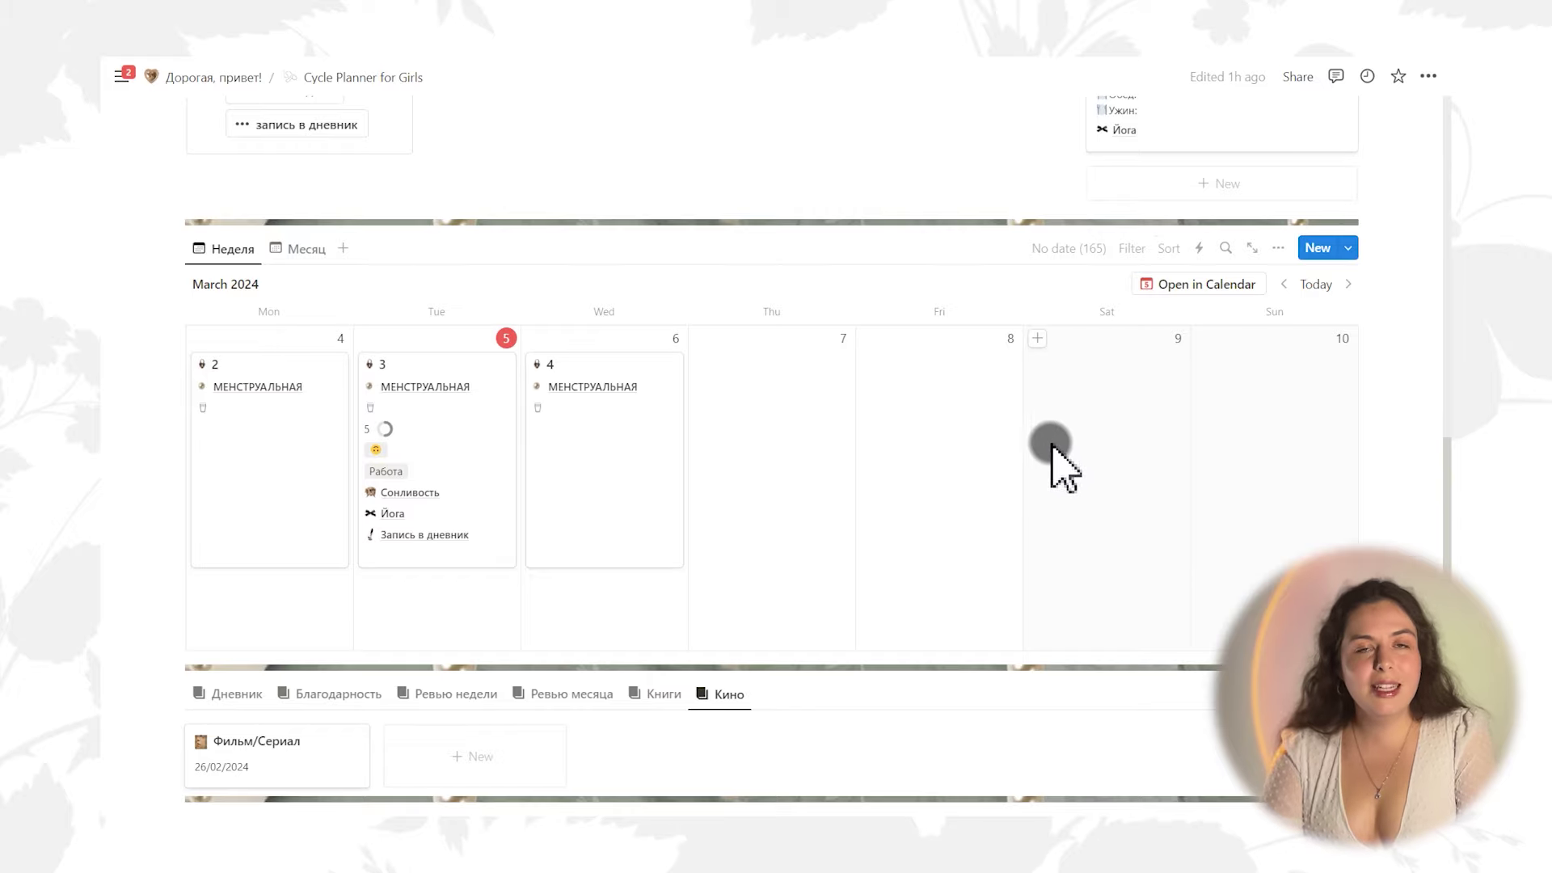
pyautogui.scroll(3, 1042, 450)
pyautogui.scroll(3, 646, 339)
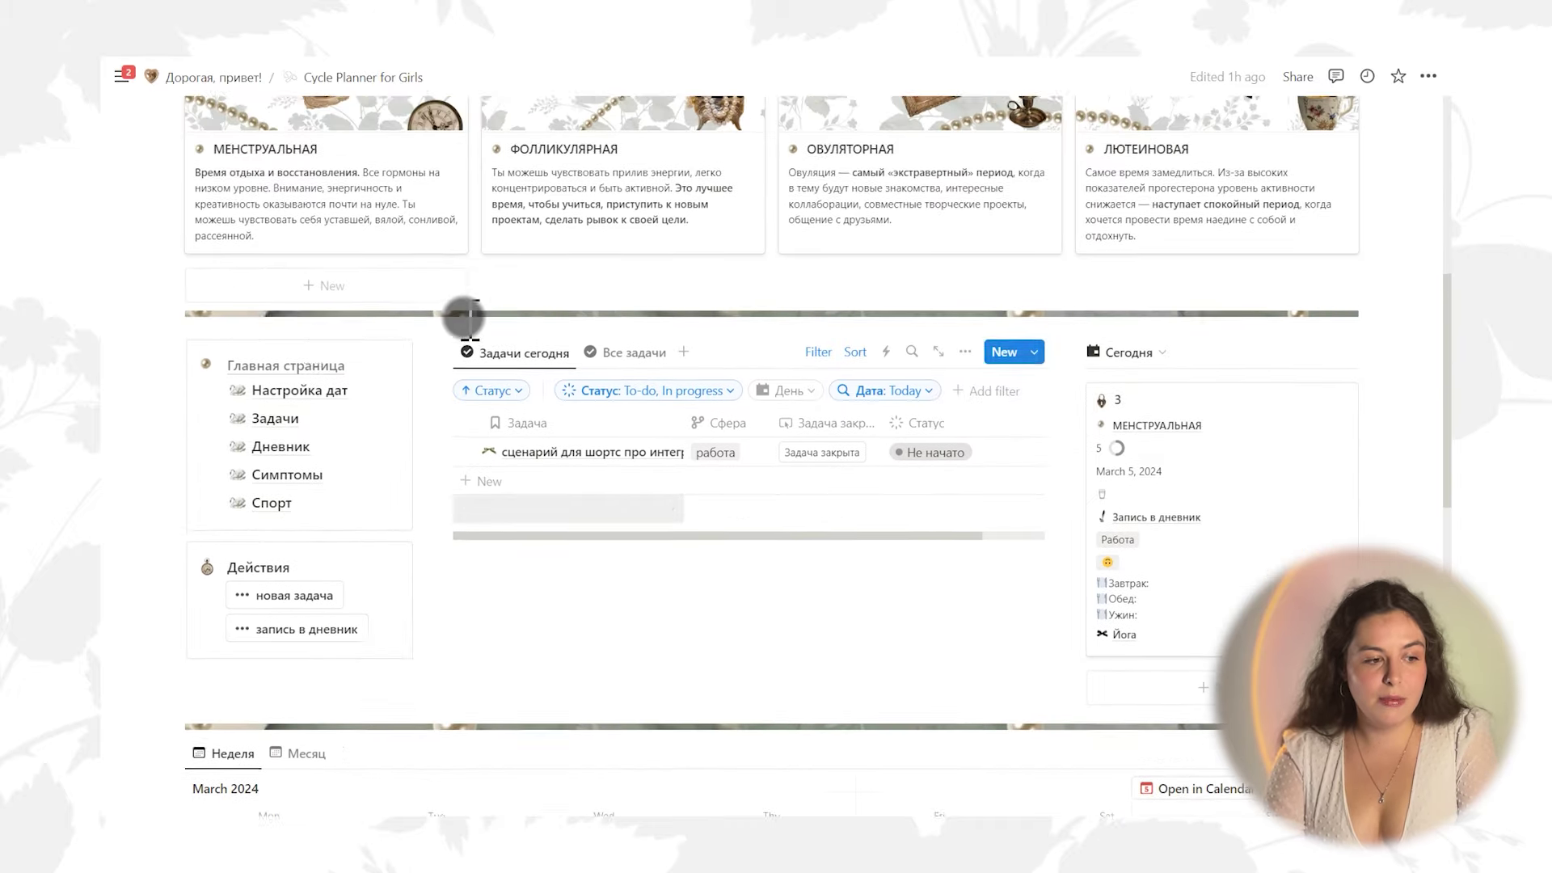
pyautogui.moveTo(303, 419)
pyautogui.scroll(-6, 538, 398)
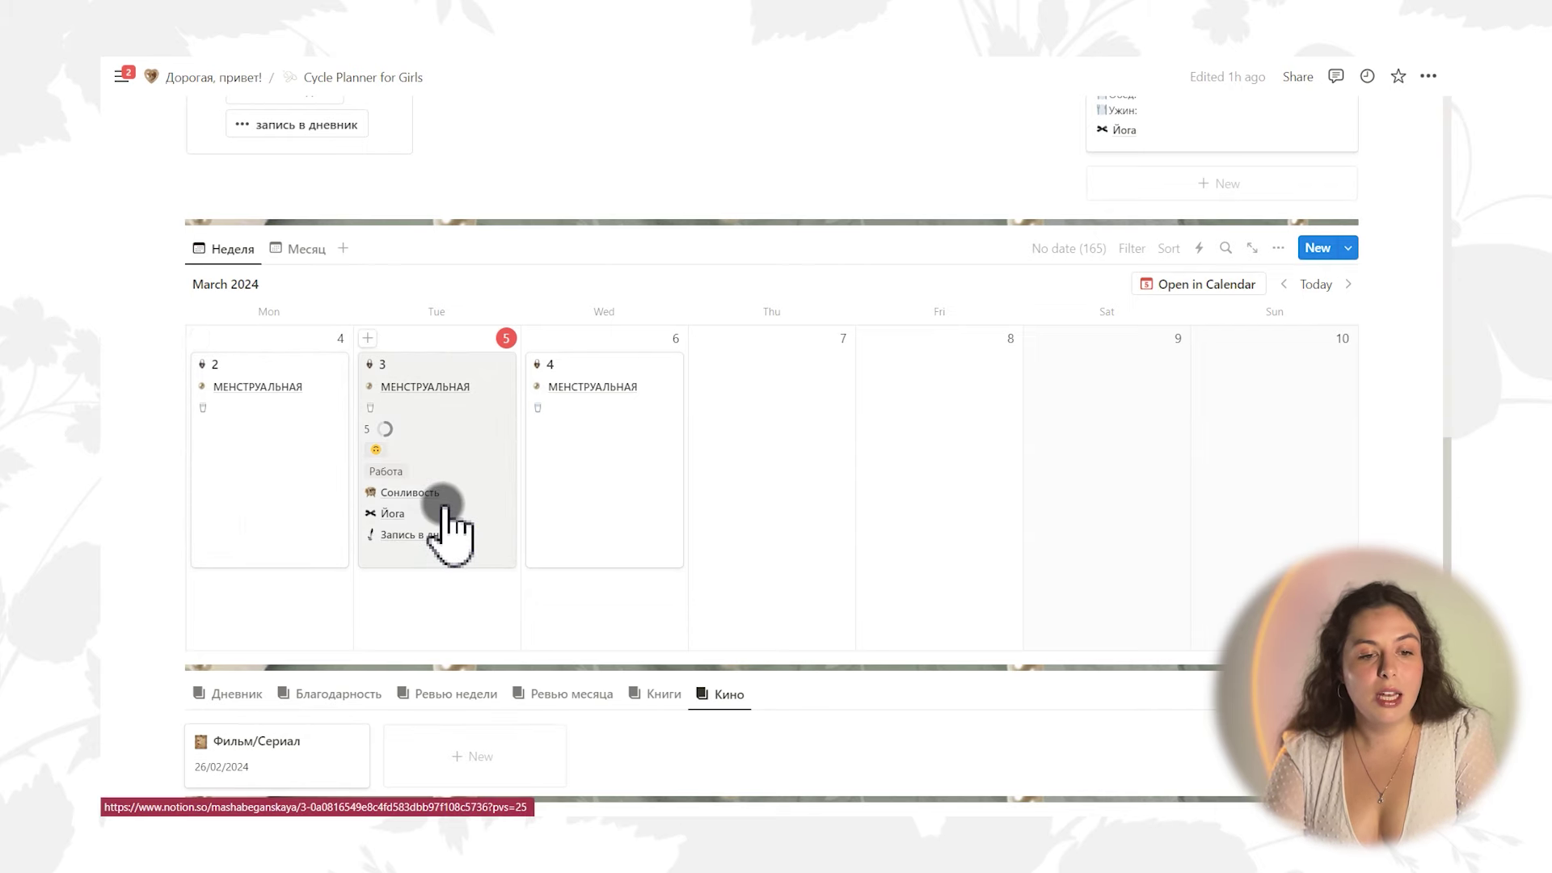
pyautogui.scroll(3, 447, 521)
pyautogui.scroll(1, 1204, 558)
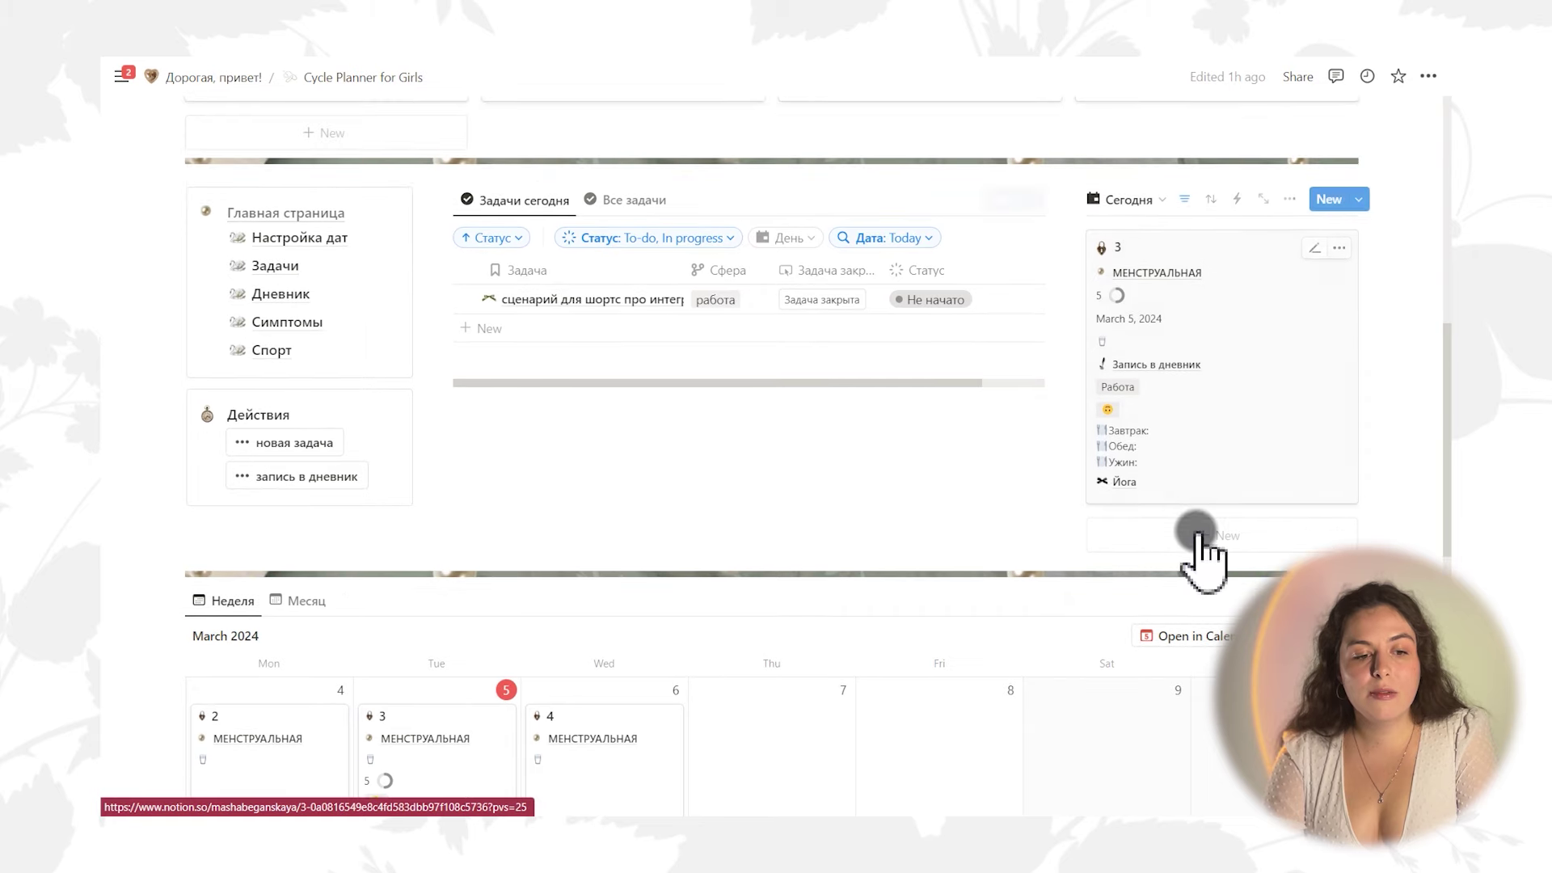
pyautogui.scroll(-4, 1357, 428)
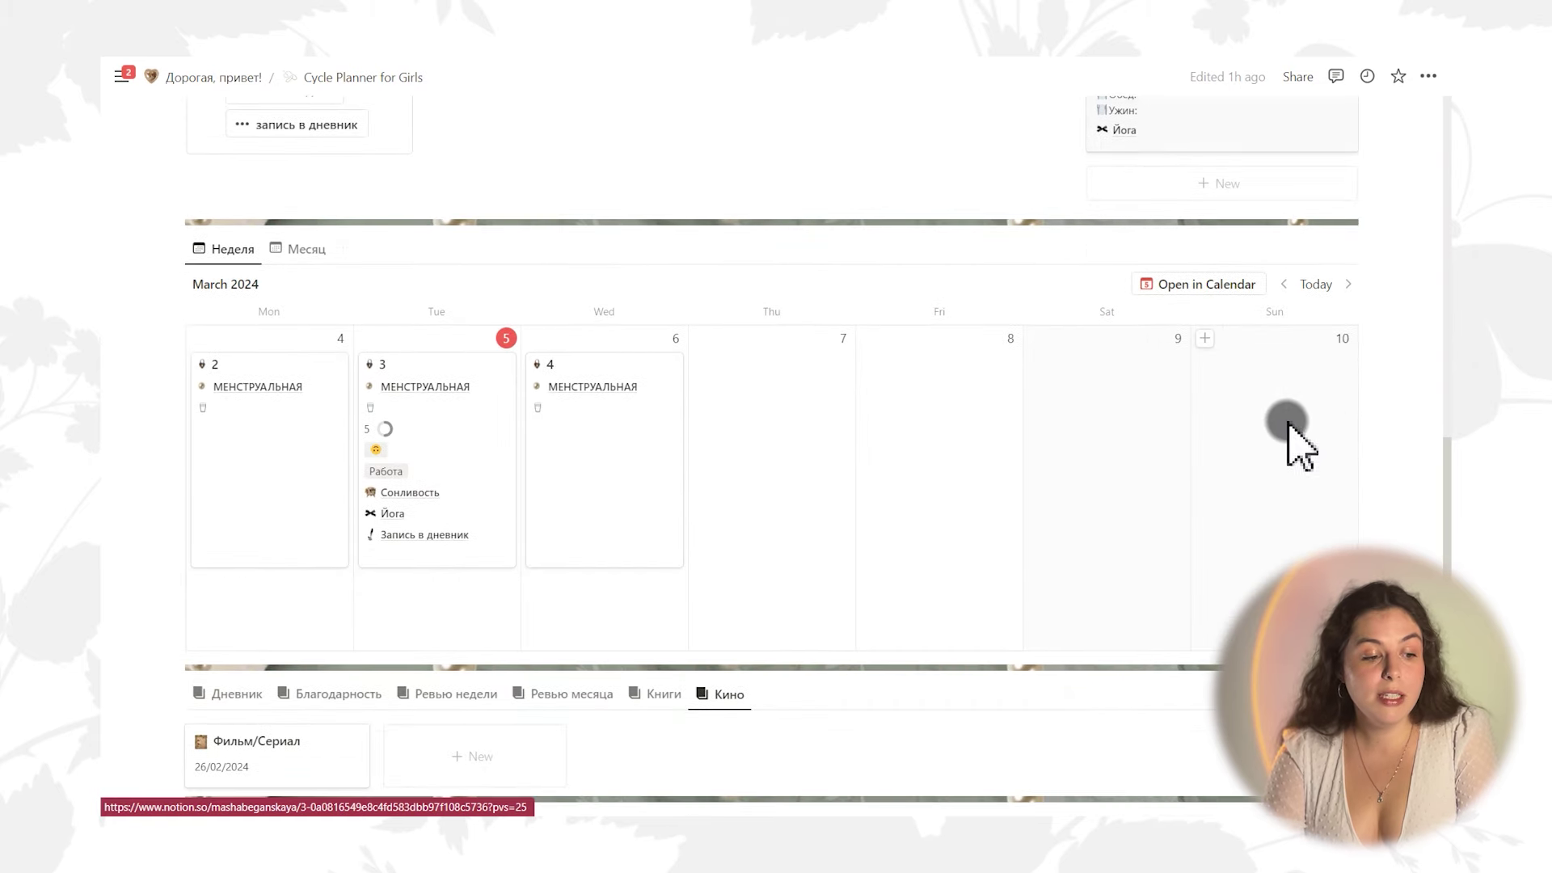
# Open the March 5 day page from the weekly calendar and enter омлет after Завтрак in the Что я ела property
pyautogui.click(455, 479)
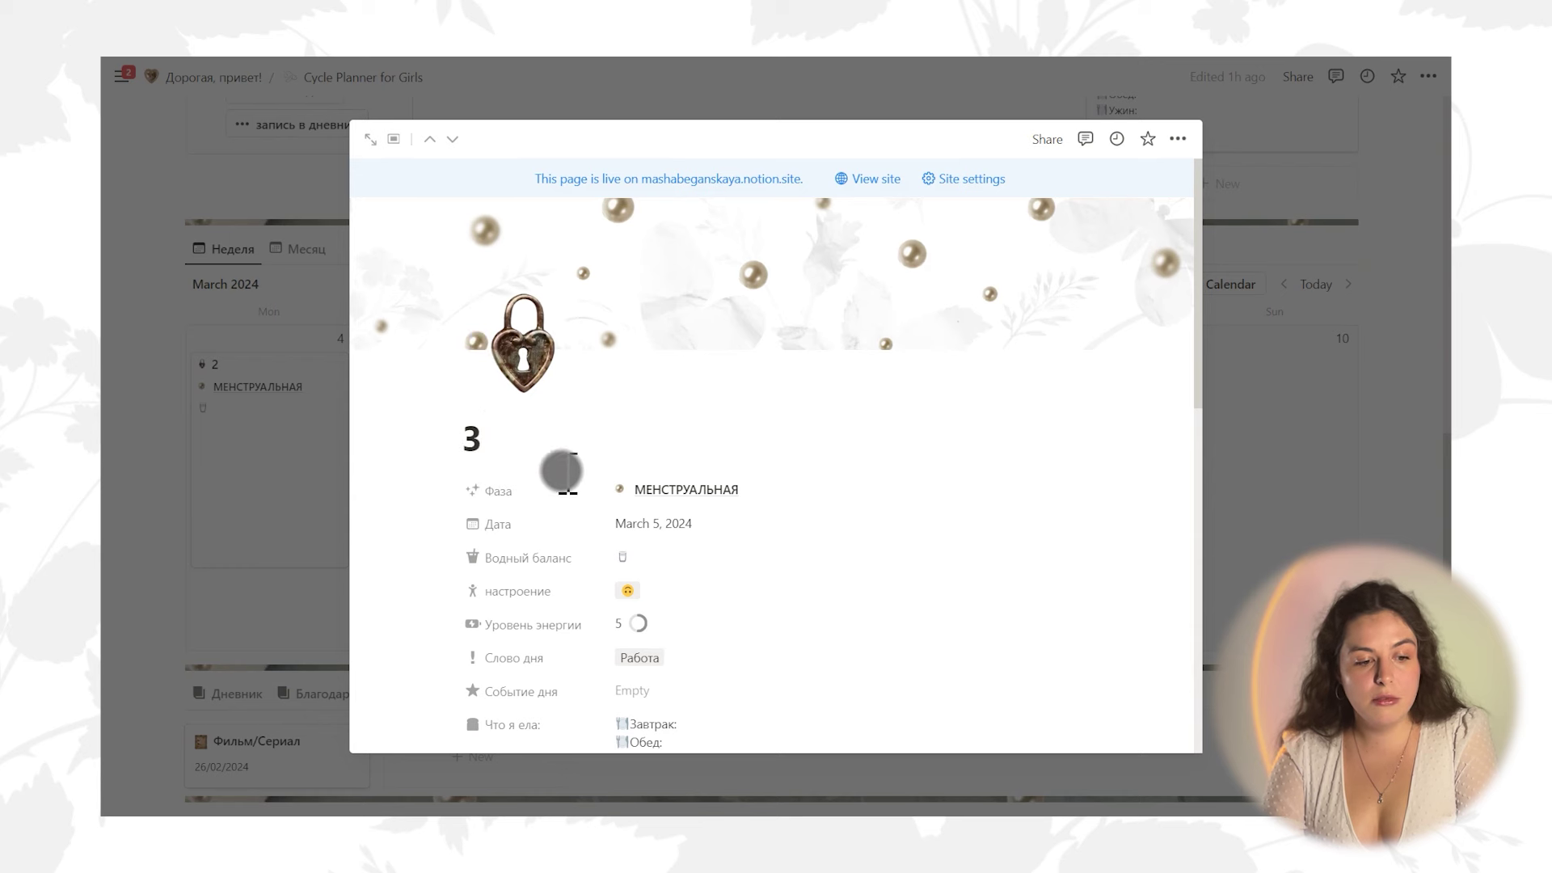
pyautogui.scroll(-3, 727, 529)
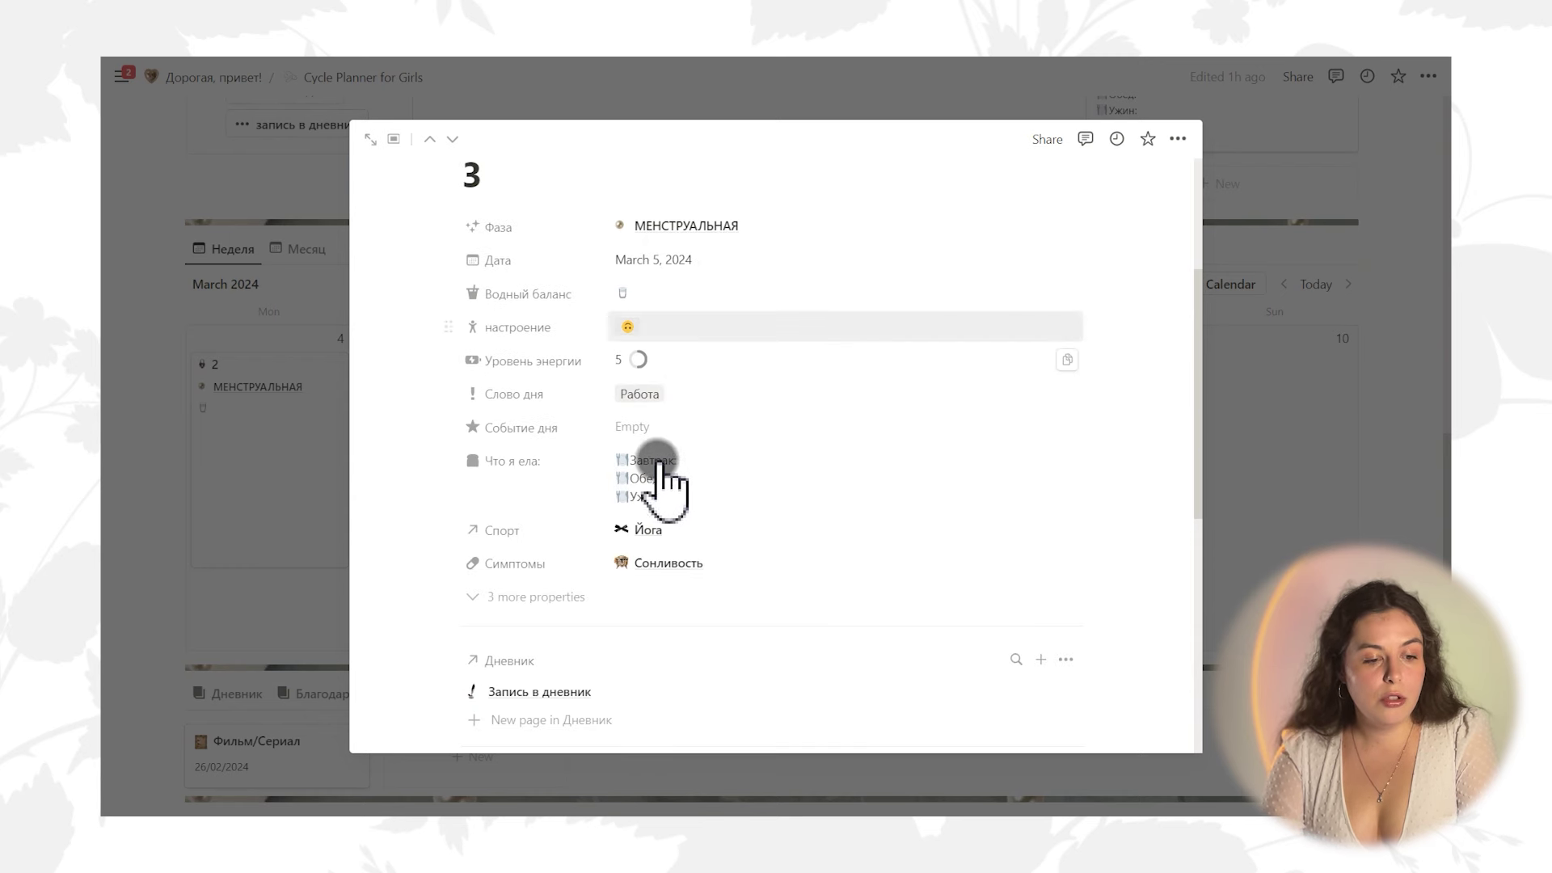
pyautogui.click(658, 467)
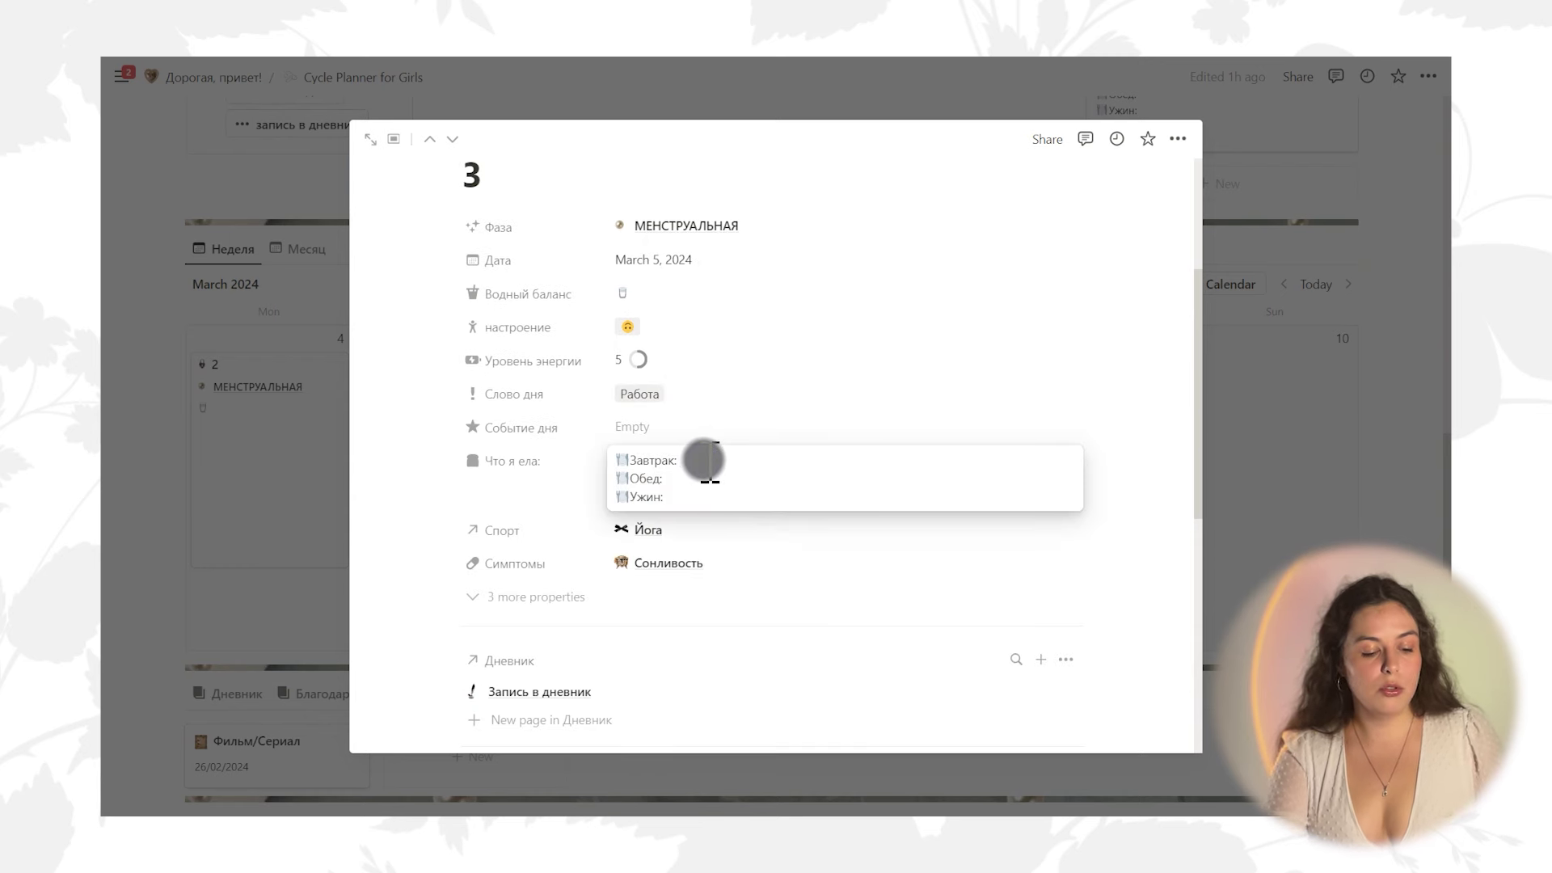
pyautogui.click(709, 461)
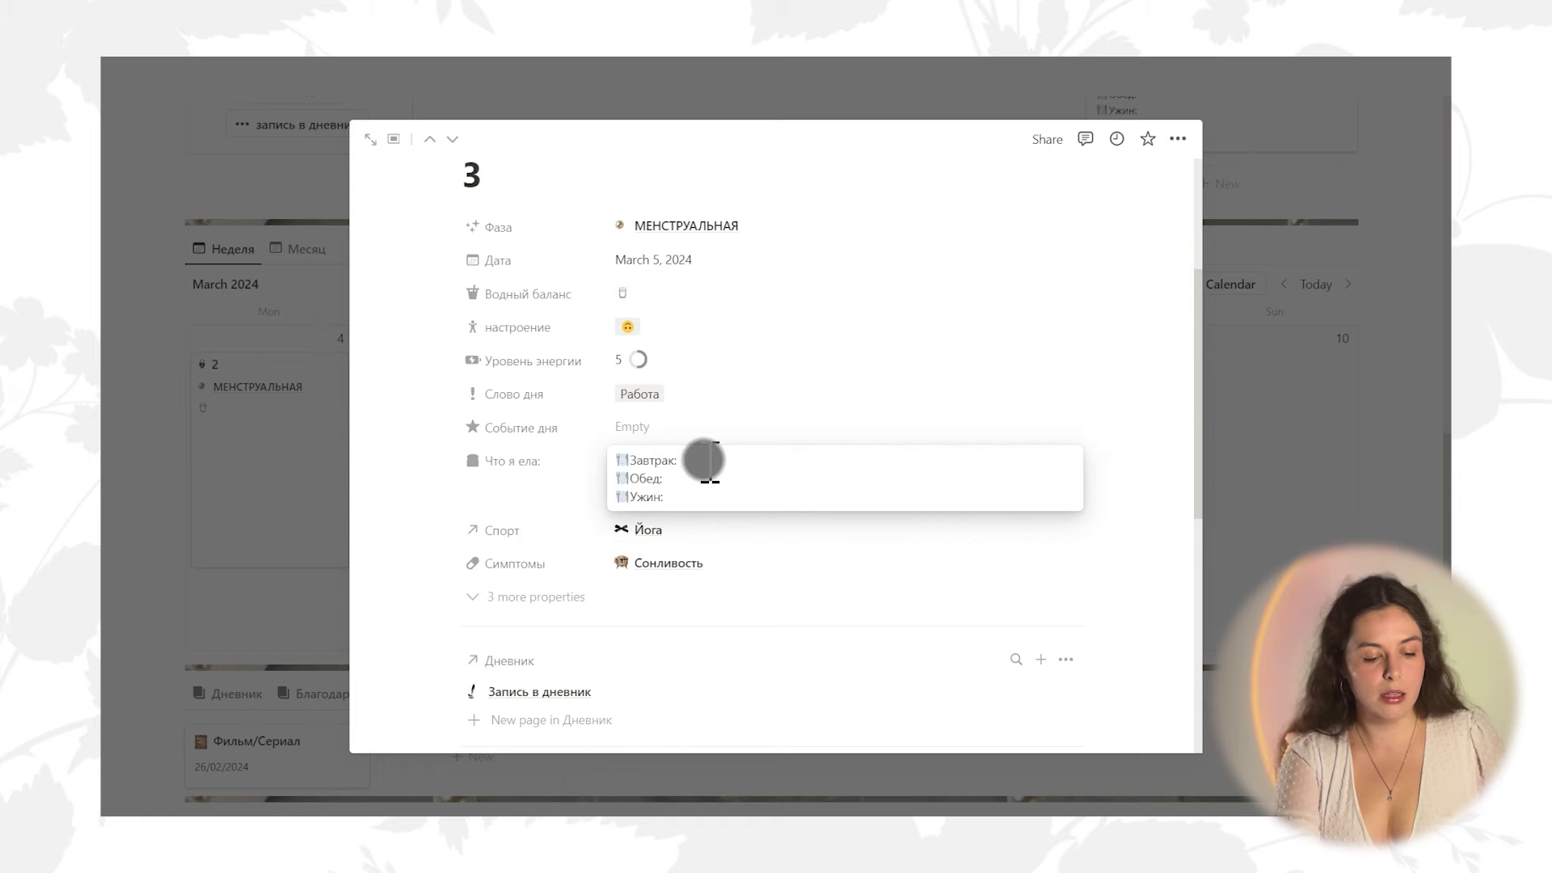
pyautogui.write('омлет')
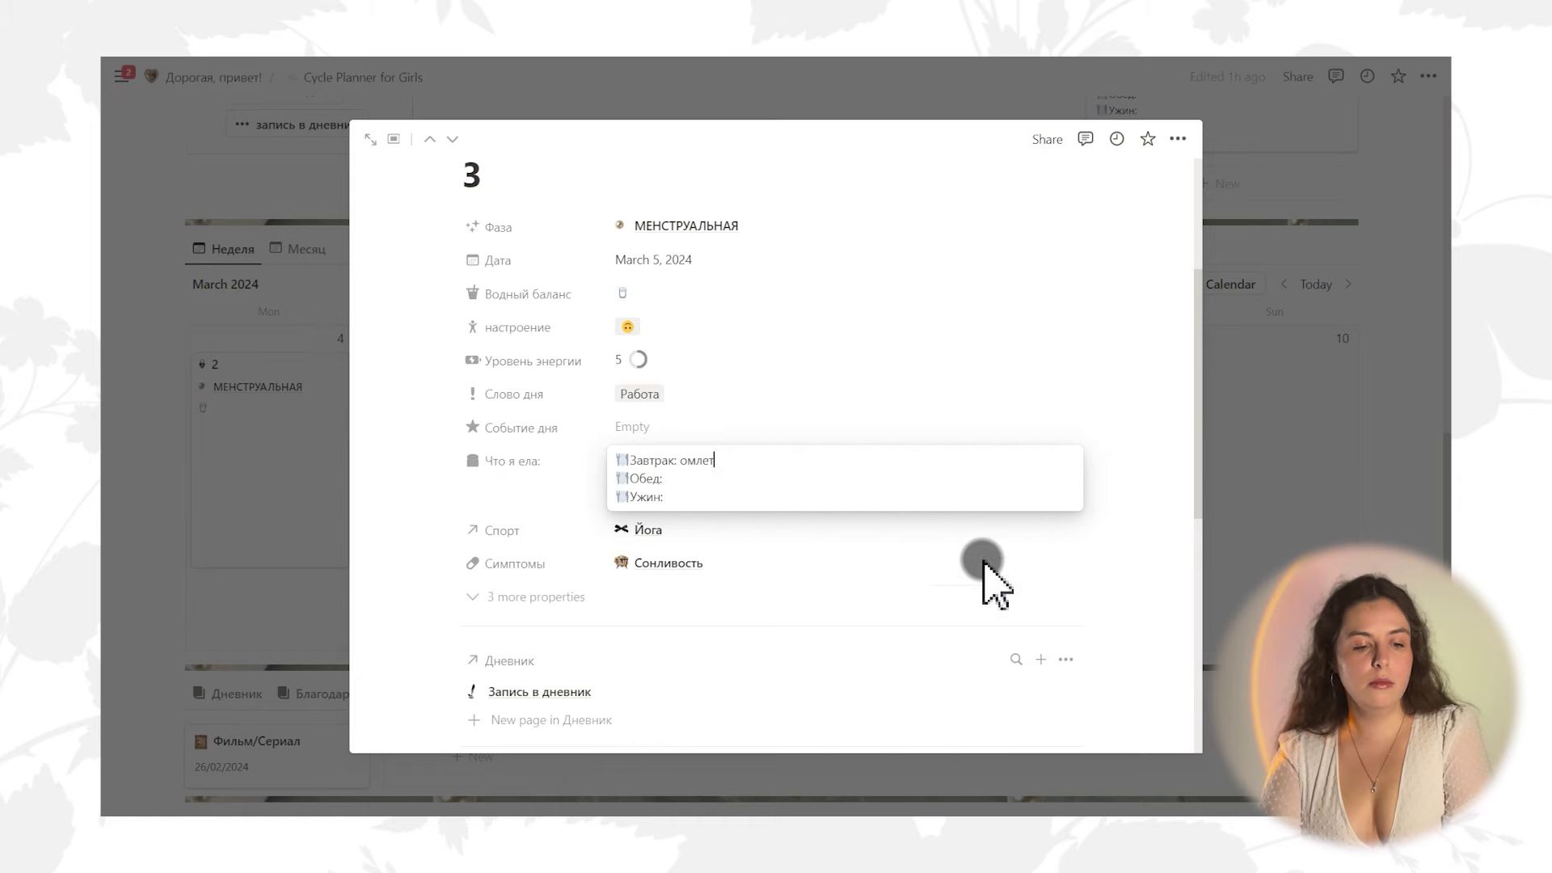
pyautogui.click(973, 612)
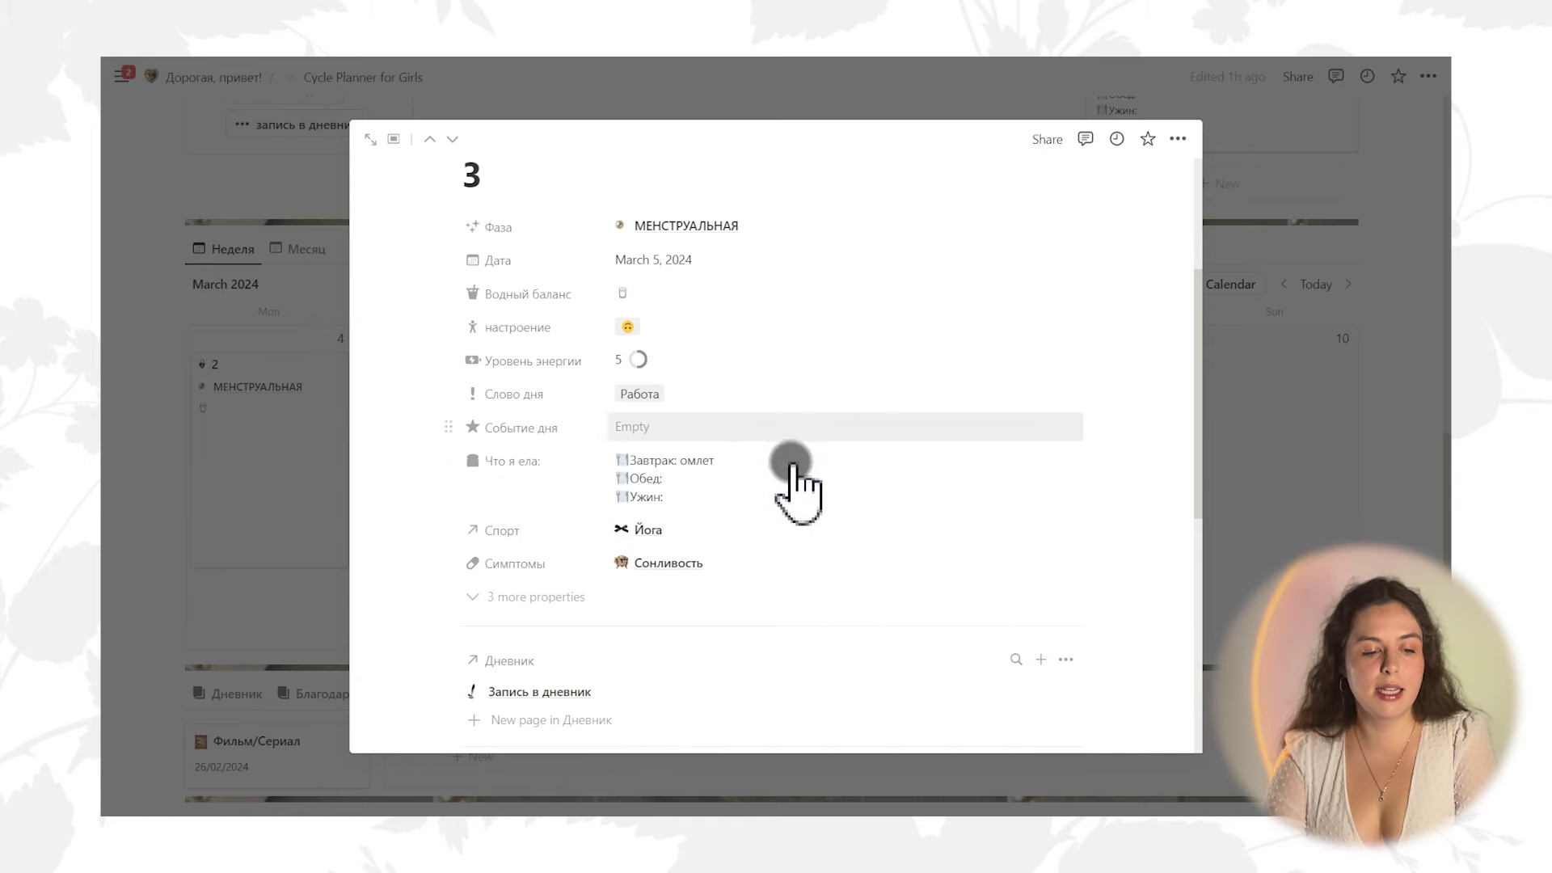
# Add a task named снять видео to the day page's Задачи сегодня list and close the page
pyautogui.scroll(-3, 752, 469)
pyautogui.scroll(-4, 747, 452)
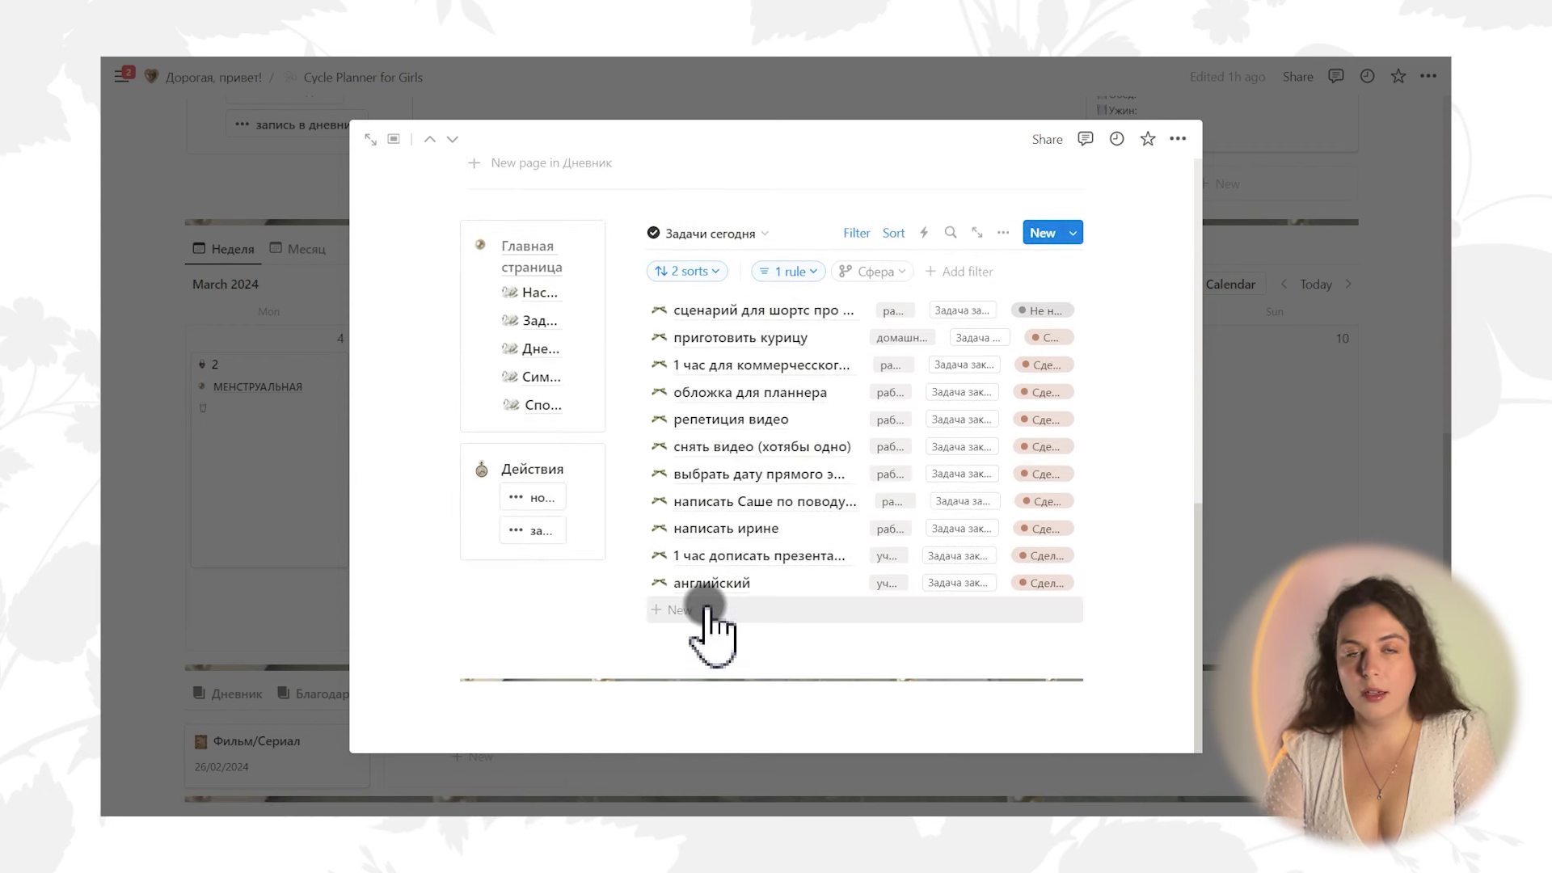
pyautogui.click(708, 610)
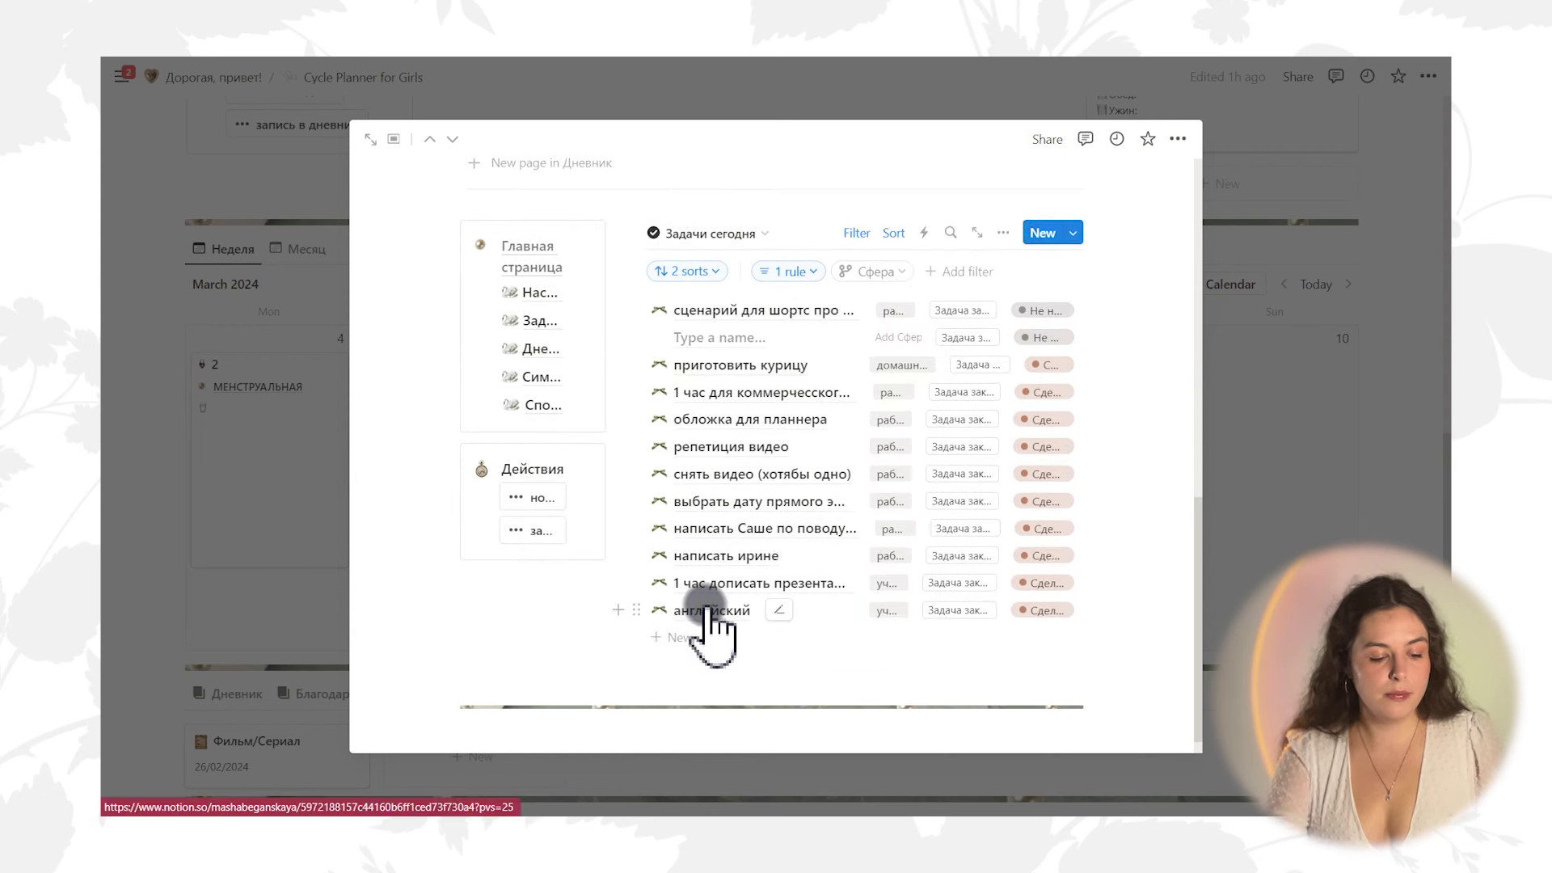
pyautogui.write('снять видео')
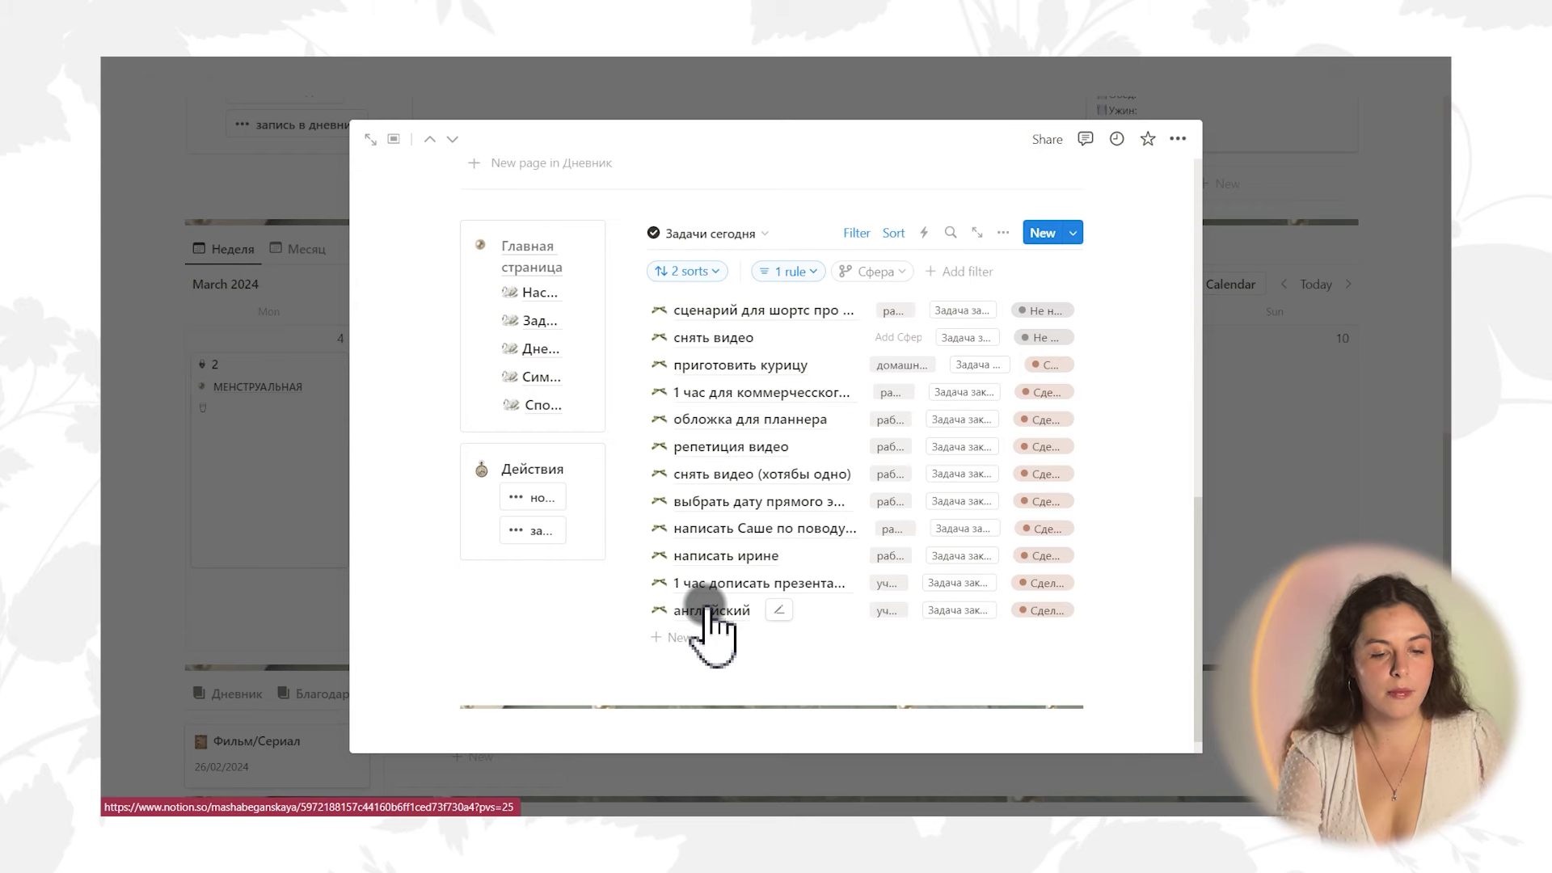
pyautogui.press('Escape')
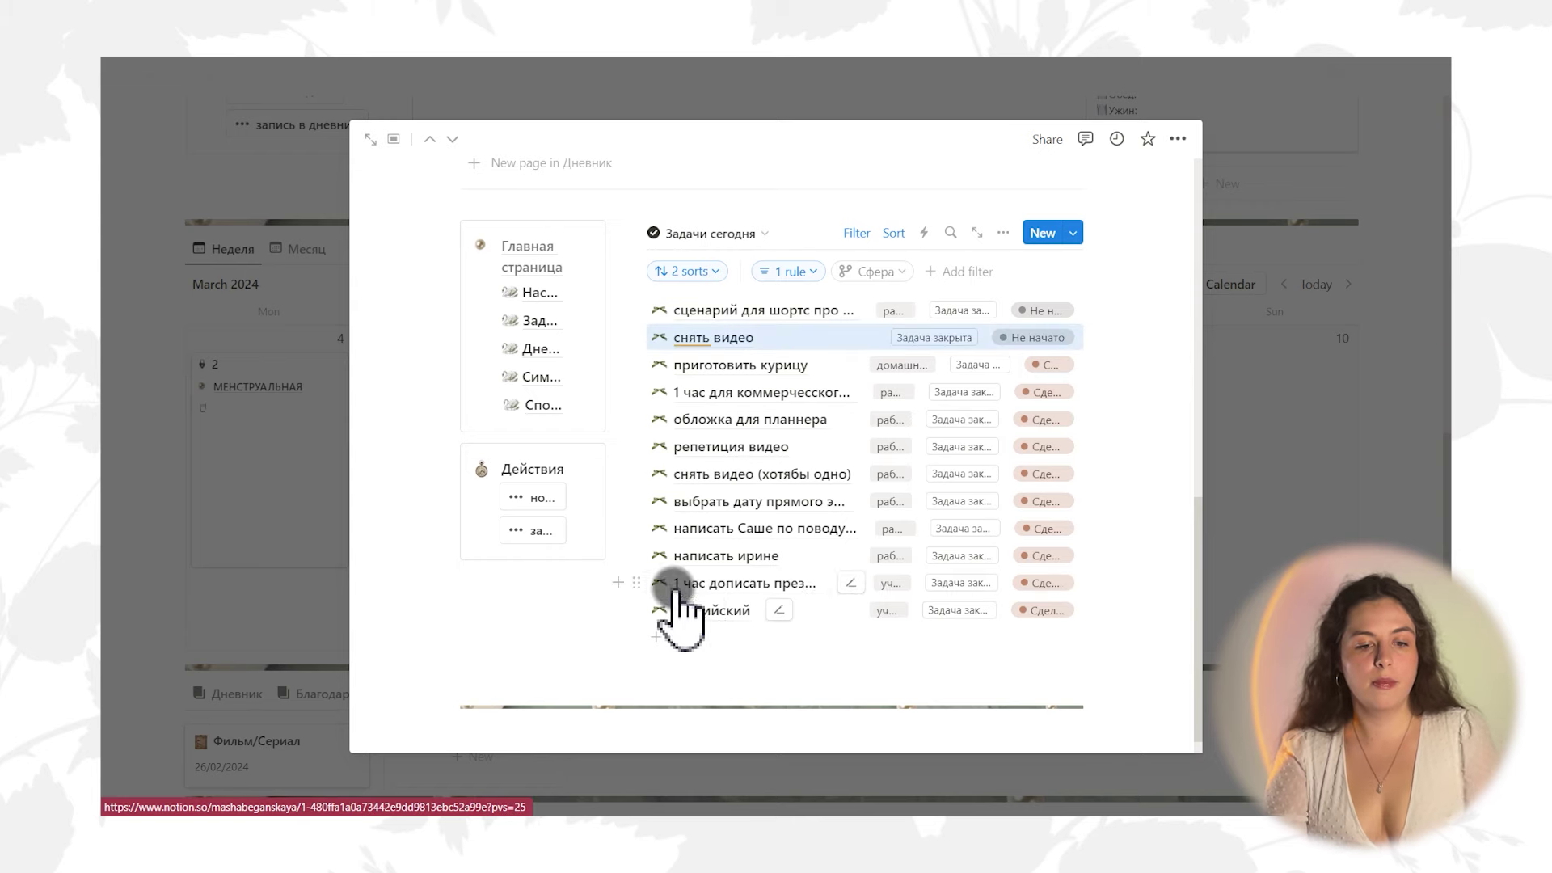
pyautogui.click(1386, 525)
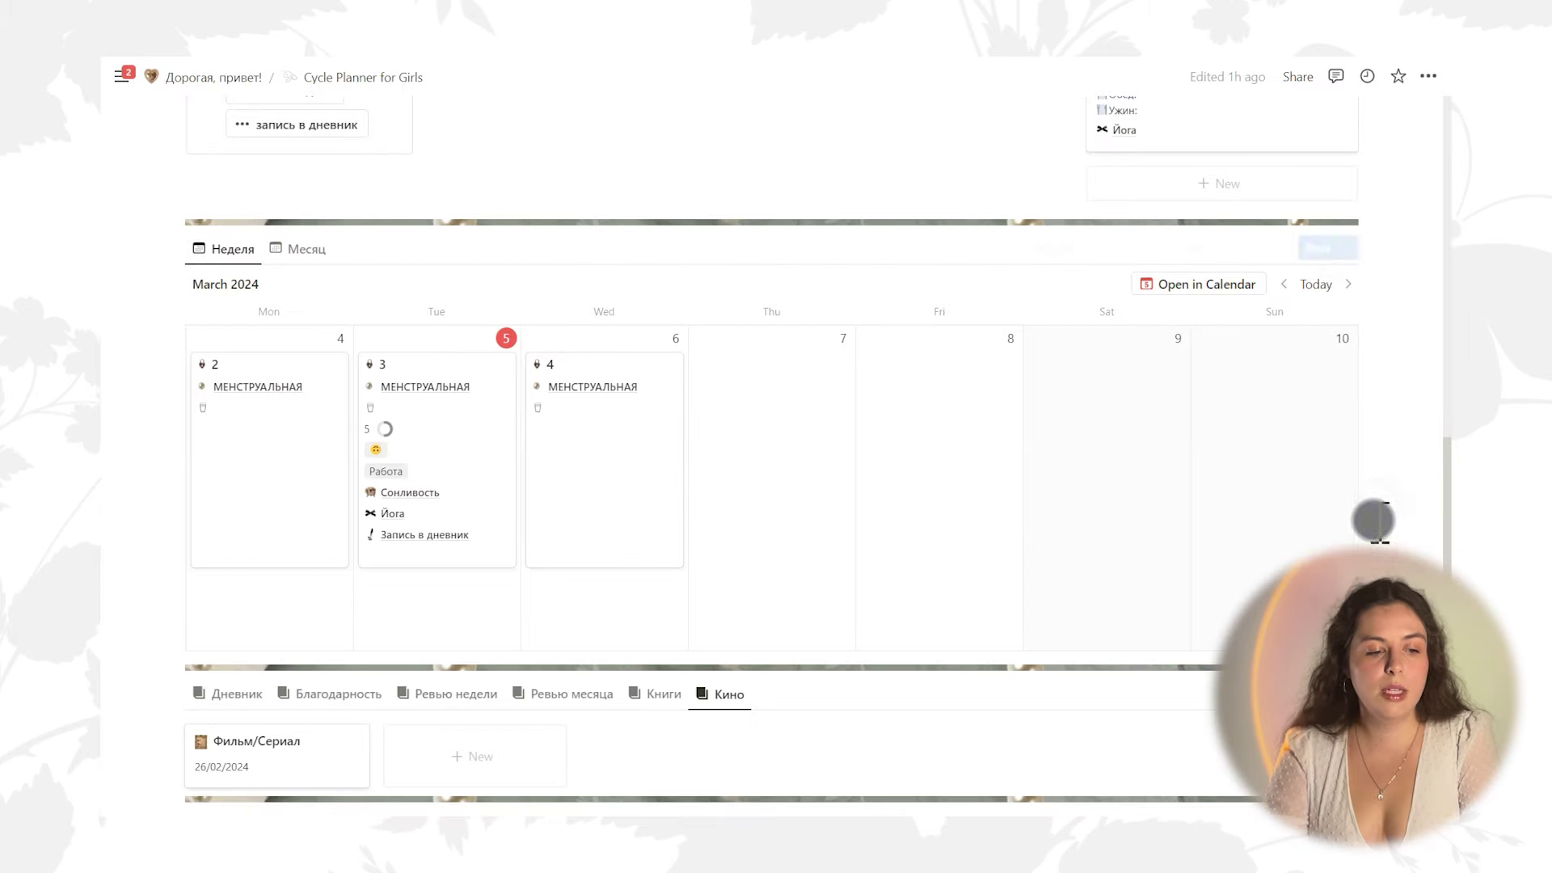
# Check the Задачи сегодня list and the Сегодня card on the main page for the new task and breakfast entry
pyautogui.scroll(3, 1380, 509)
pyautogui.scroll(3, 1281, 554)
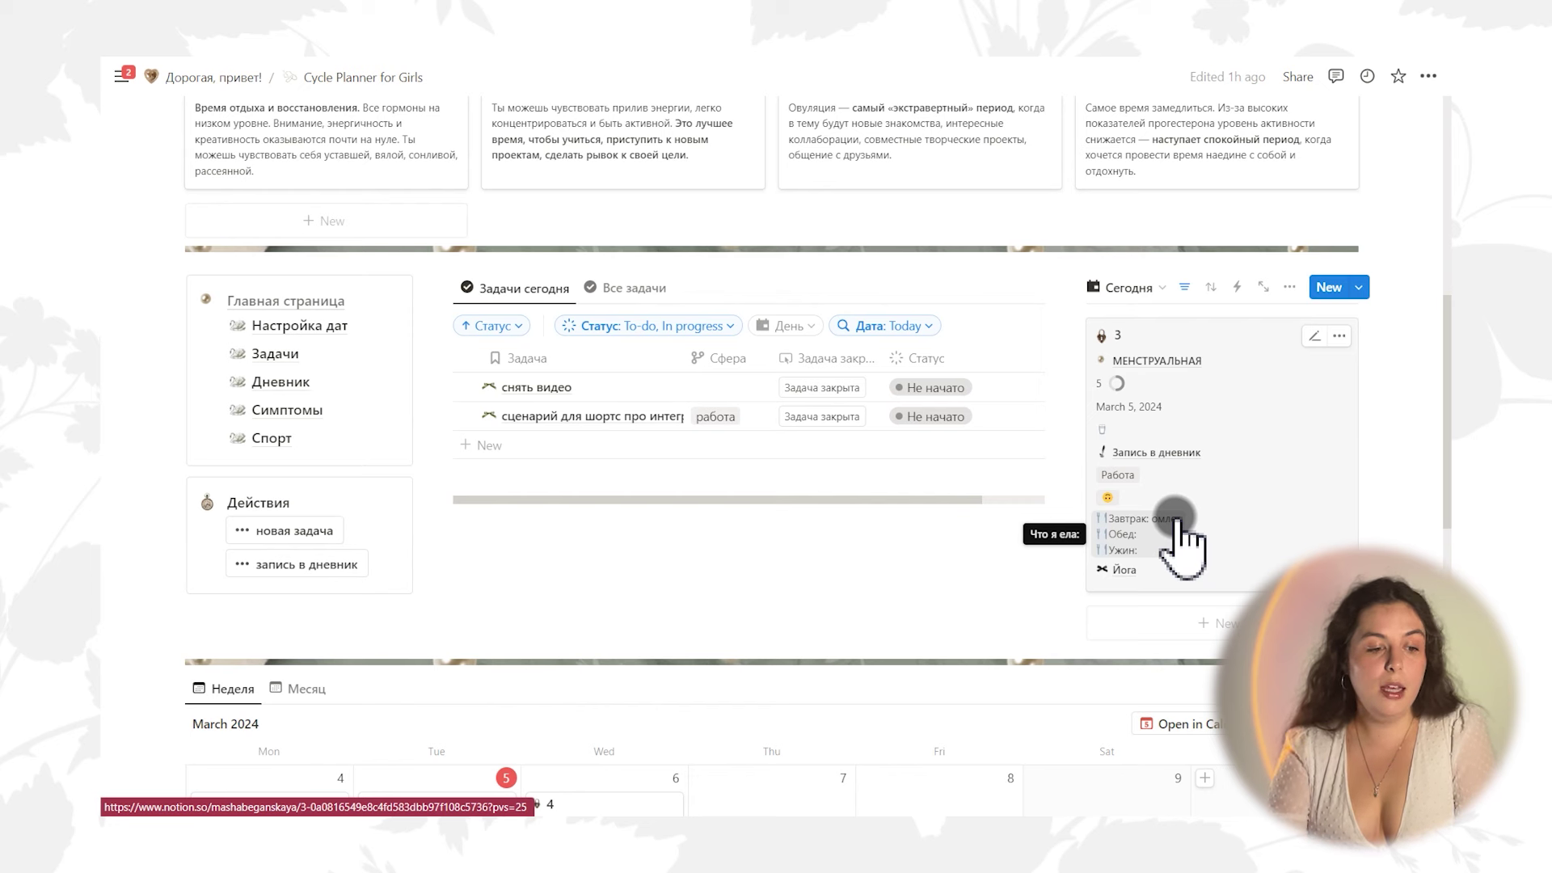
pyautogui.moveTo(677, 397)
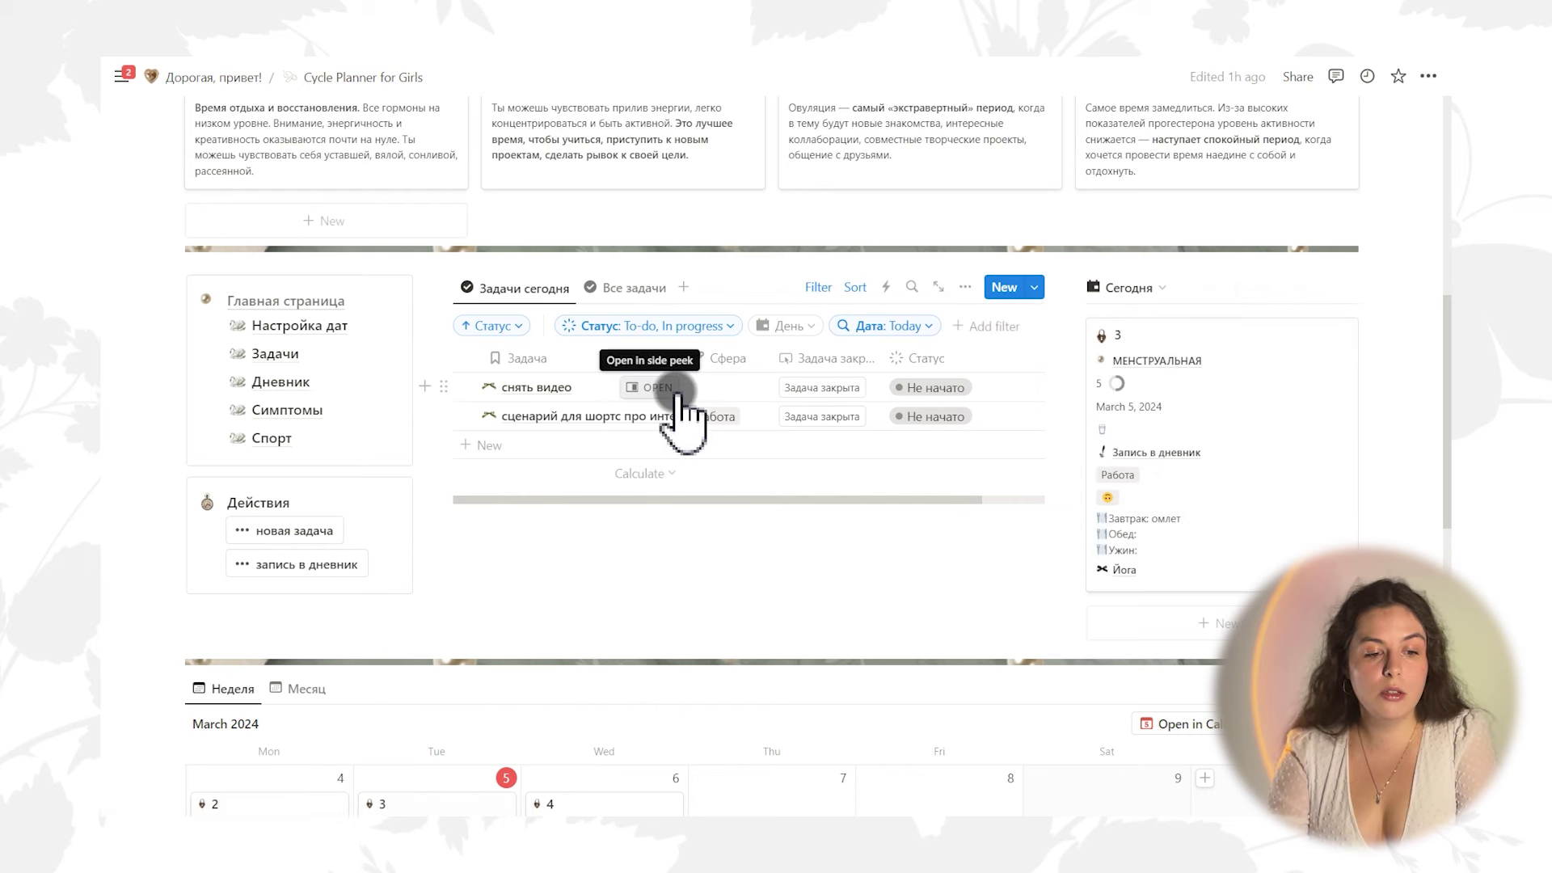
# Close the снять видео task in Задачи сегодня and check its status on the March 5 day page
pyautogui.click(841, 389)
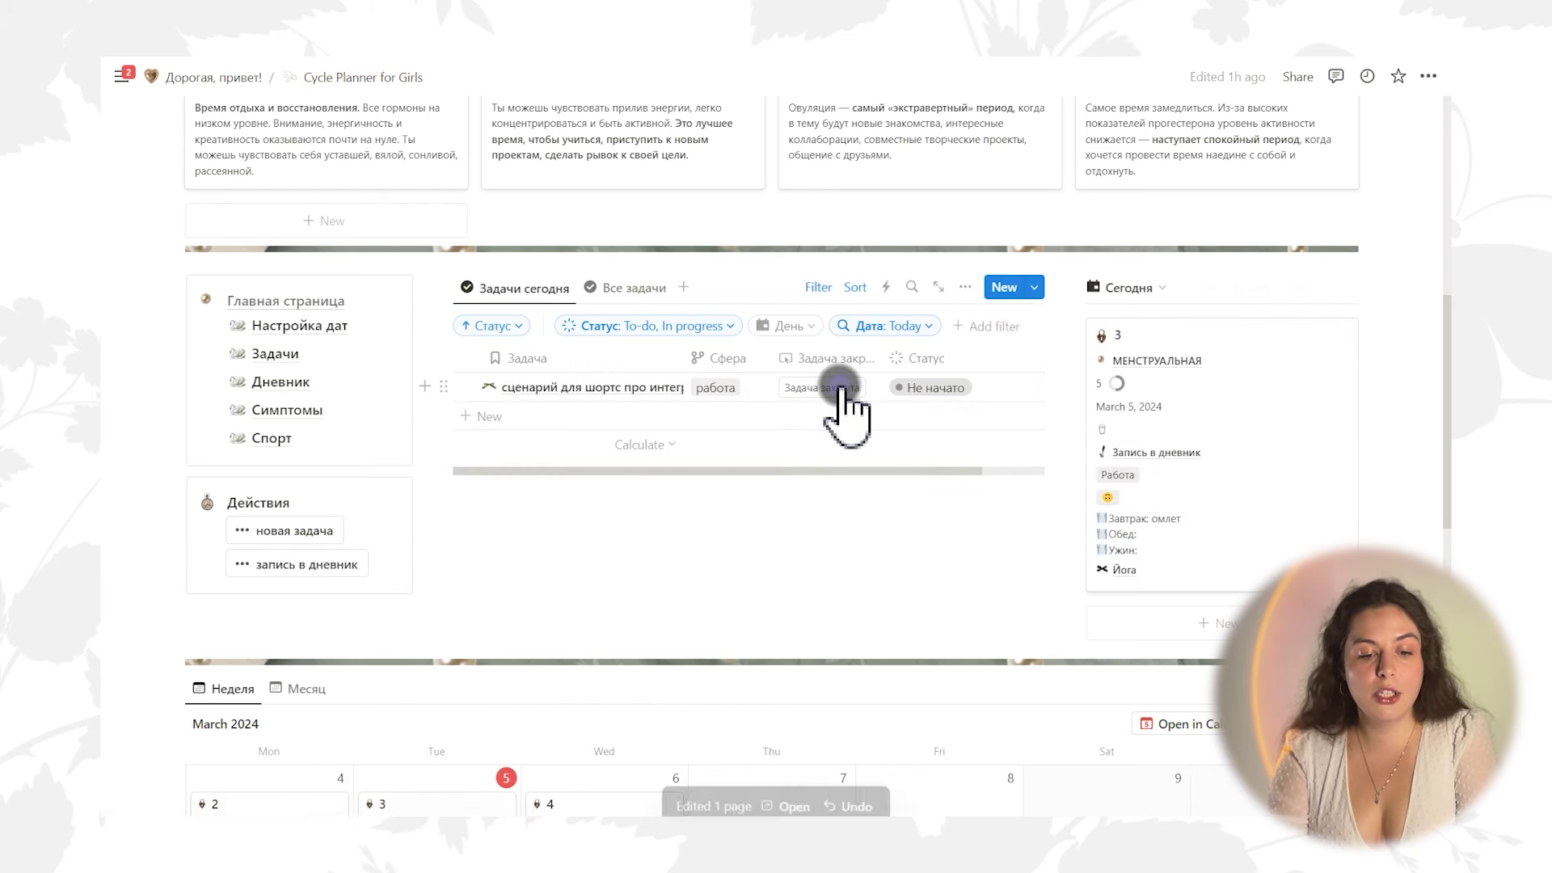
pyautogui.scroll(-5, 824, 582)
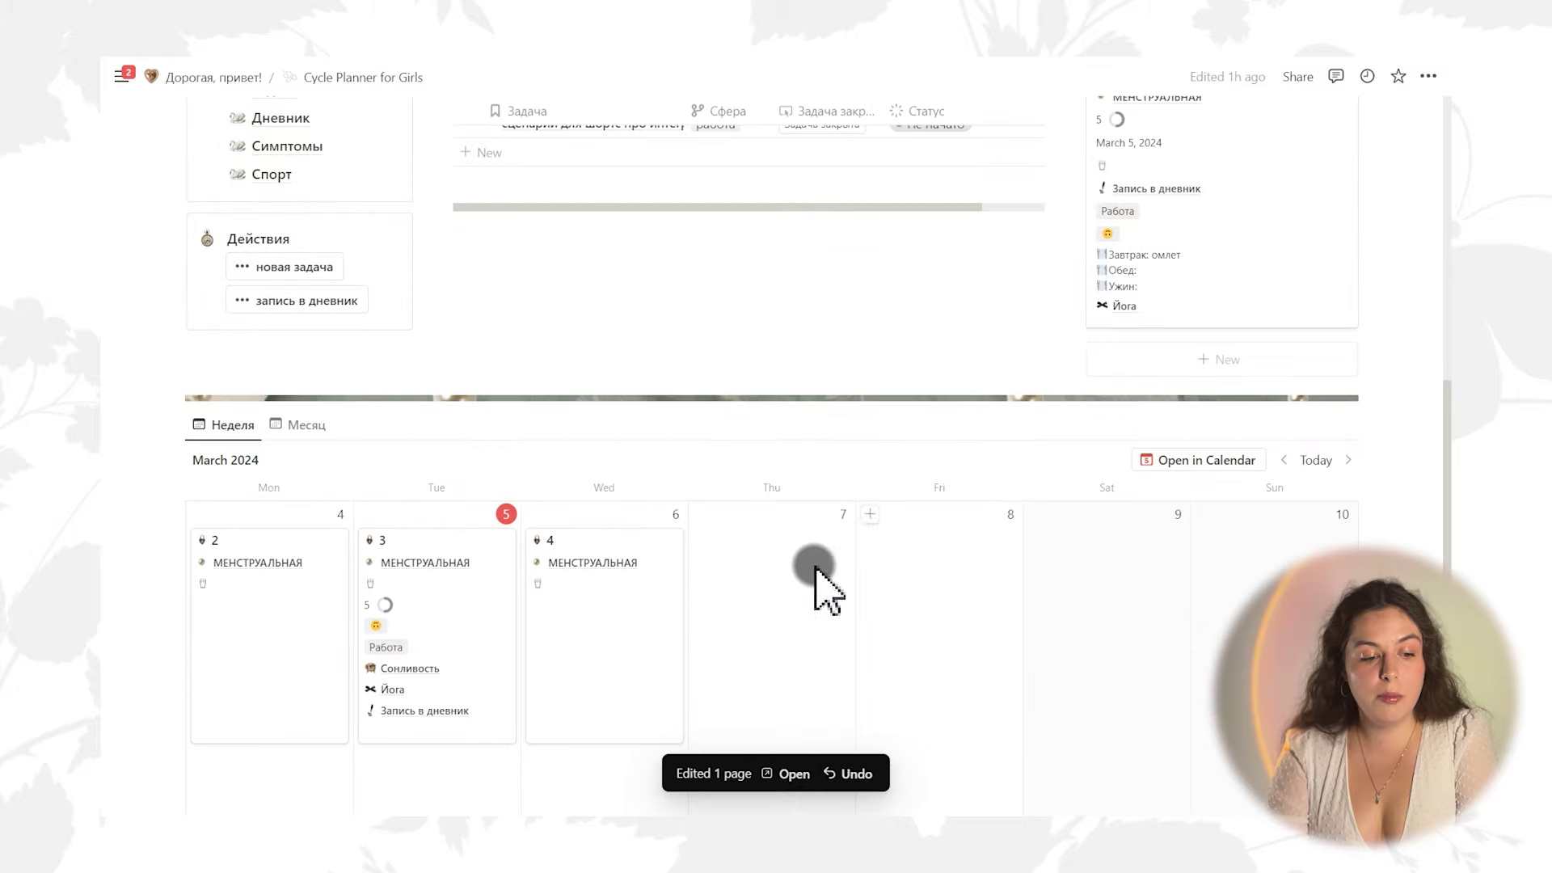
pyautogui.click(467, 517)
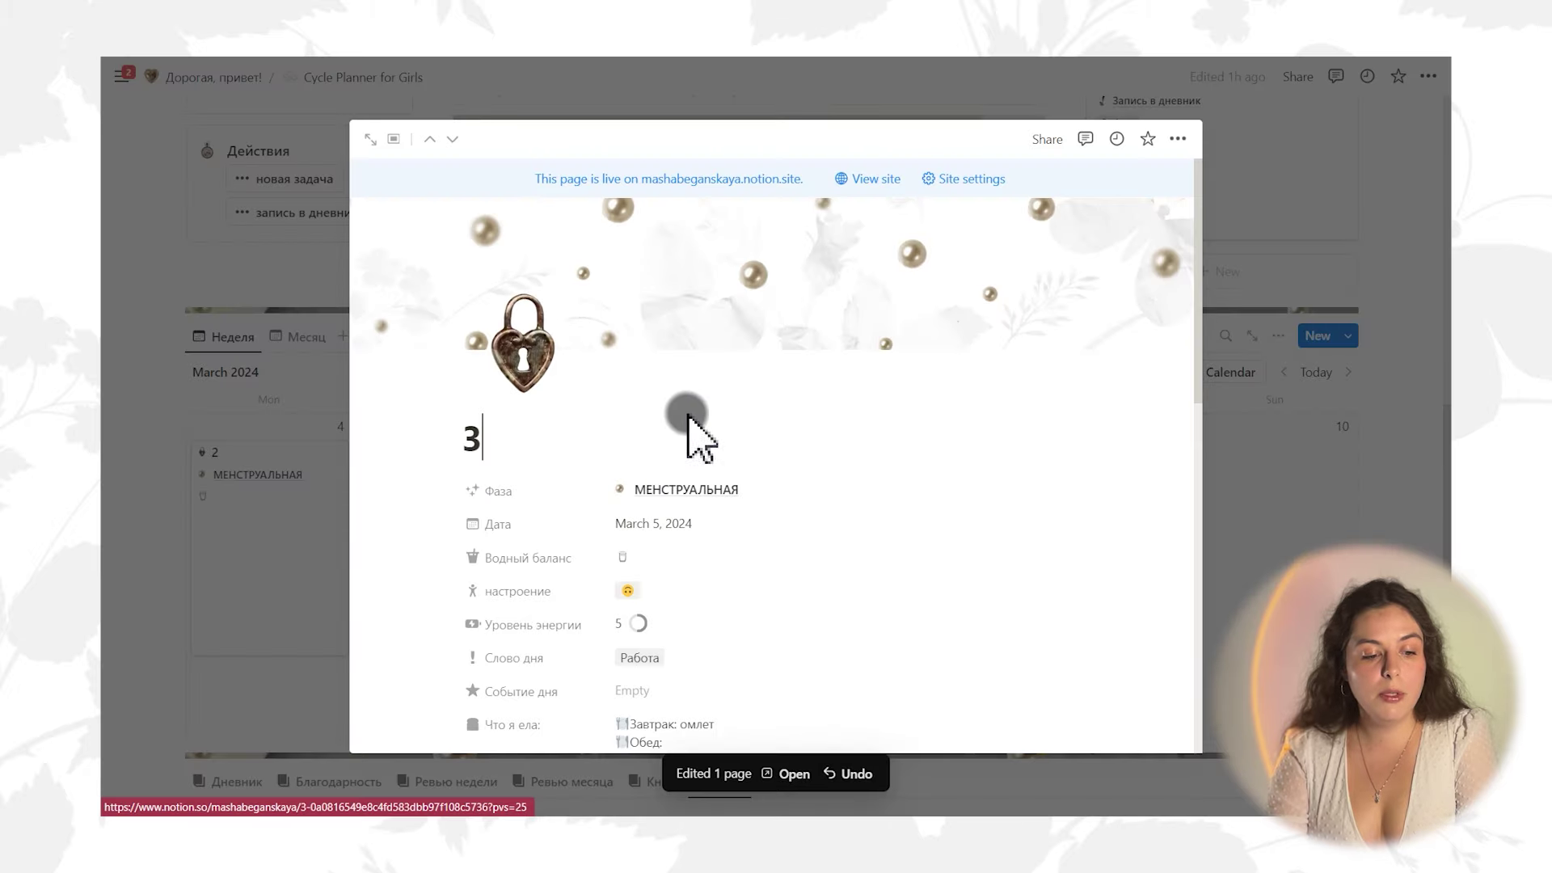
pyautogui.scroll(-10, 727, 433)
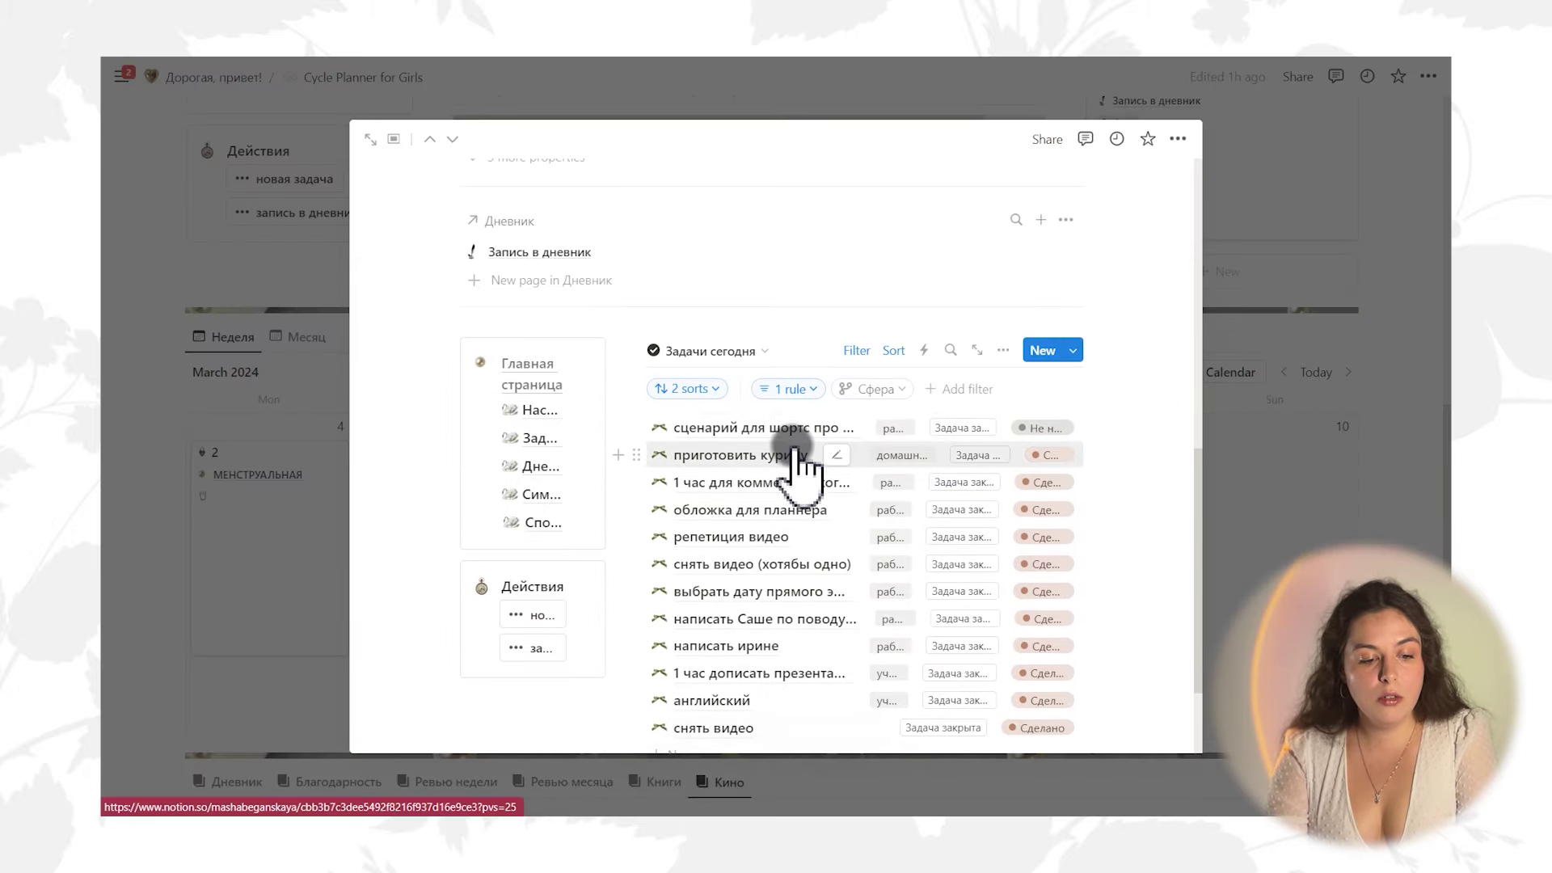
pyautogui.scroll(-3, 792, 465)
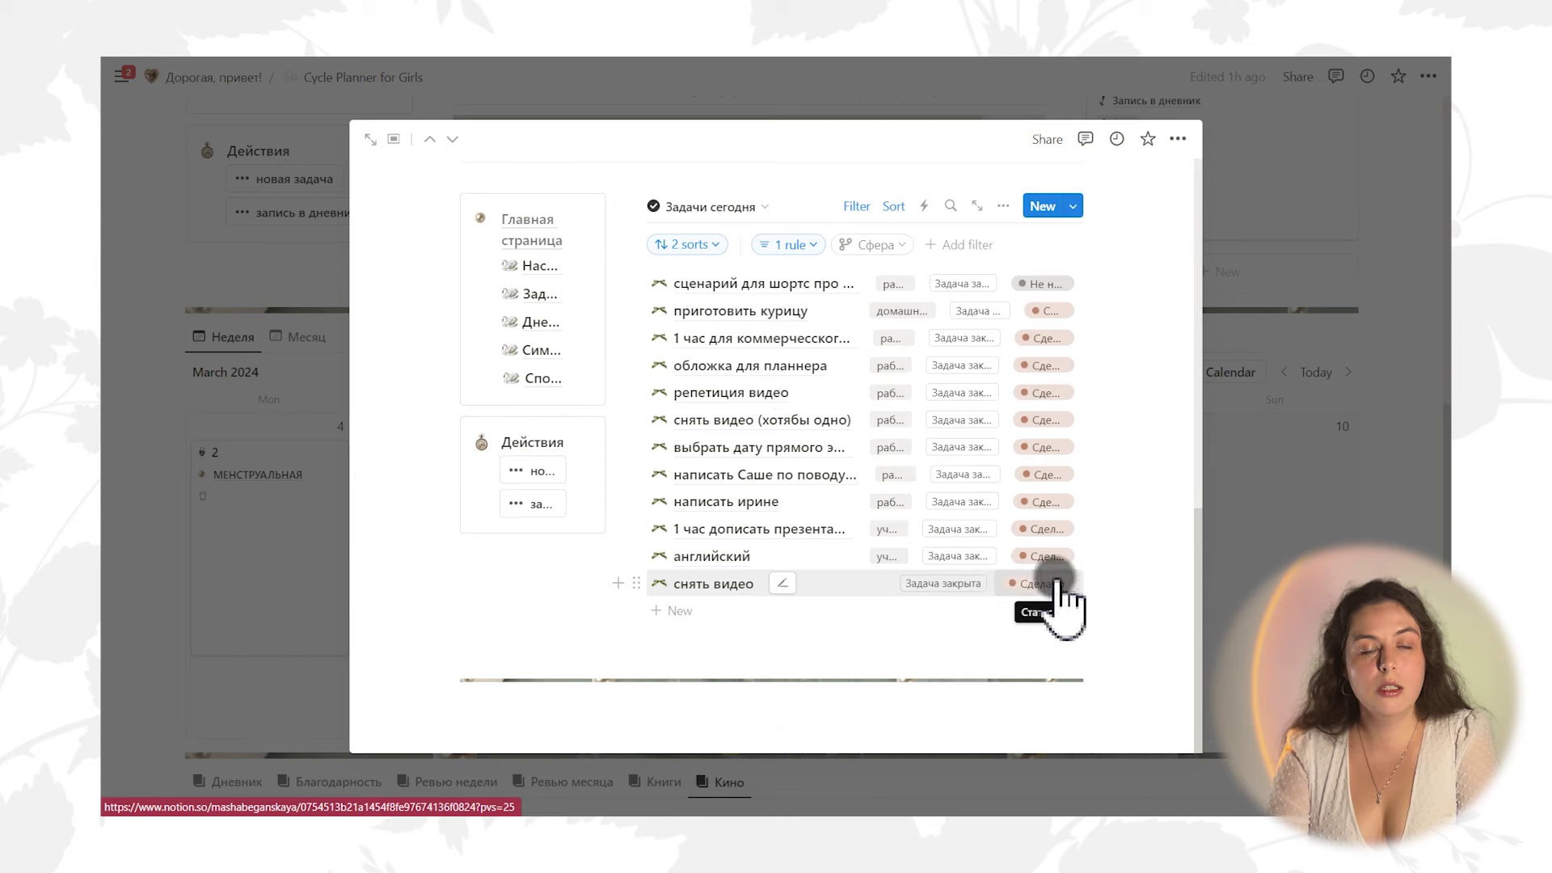
pyautogui.click(1390, 513)
pyautogui.moveTo(1401, 532)
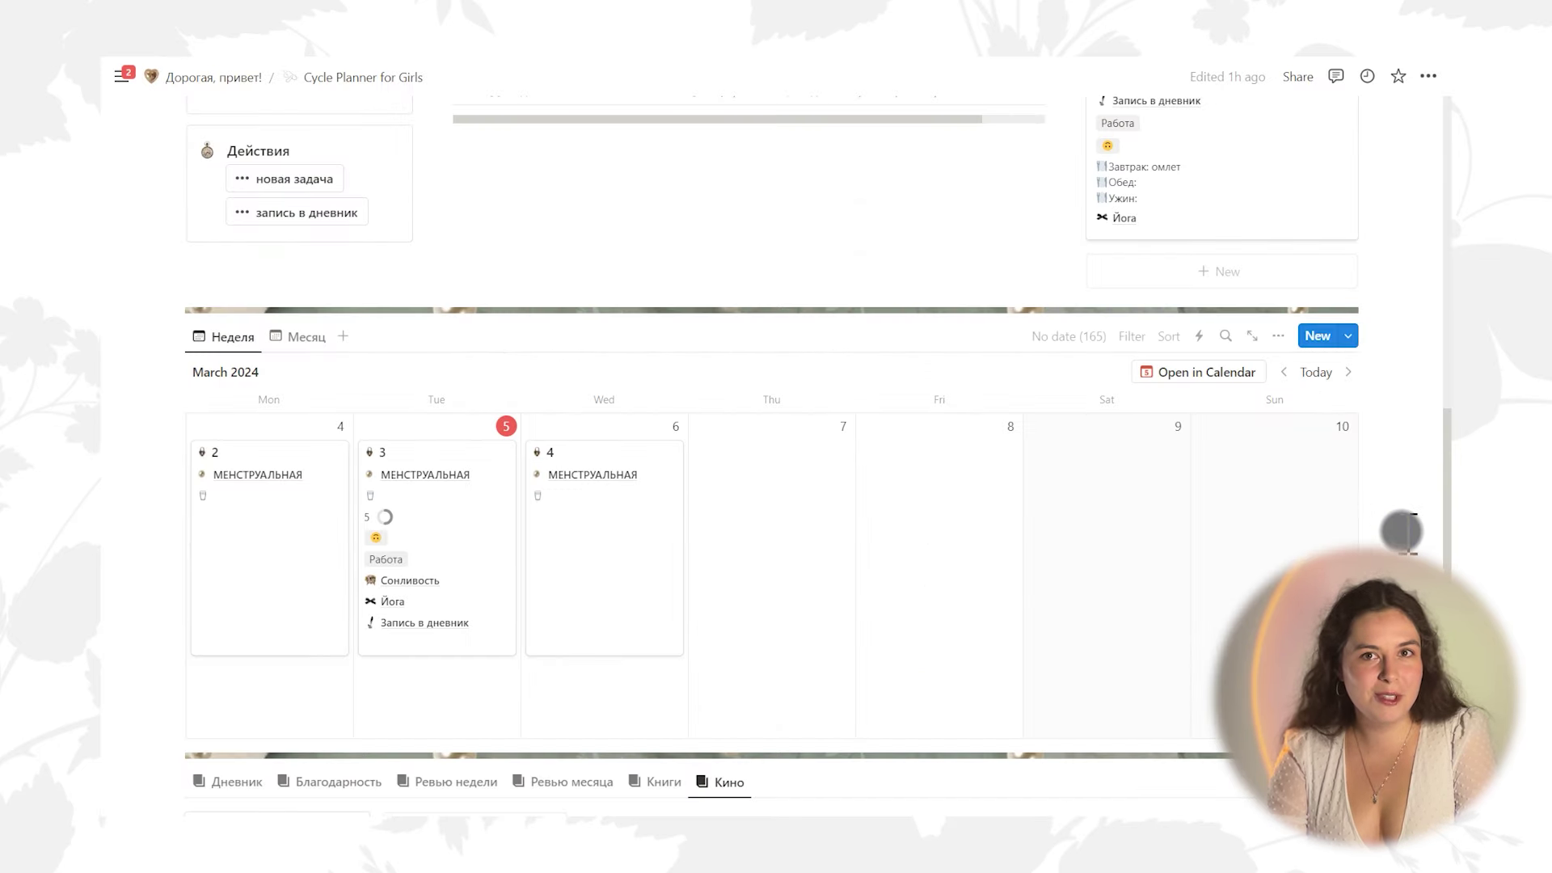
# Open the day page from the Сегодня card, look over its task list, and return to the Cycle Planner for Girls page
pyautogui.scroll(7, 1357, 527)
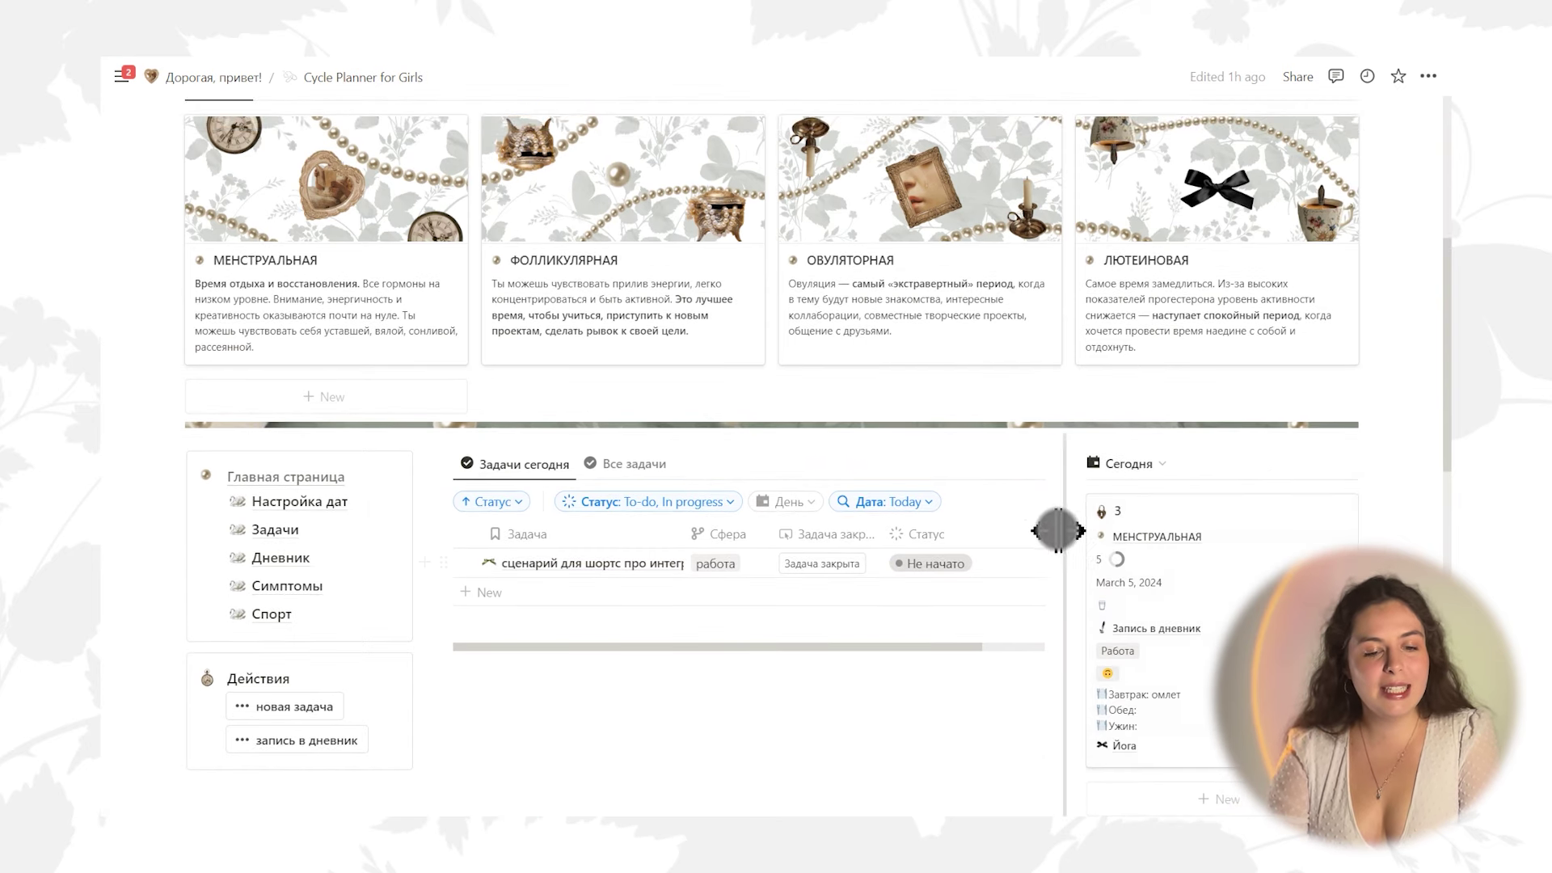
pyautogui.click(1104, 552)
pyautogui.scroll(-3, 1108, 570)
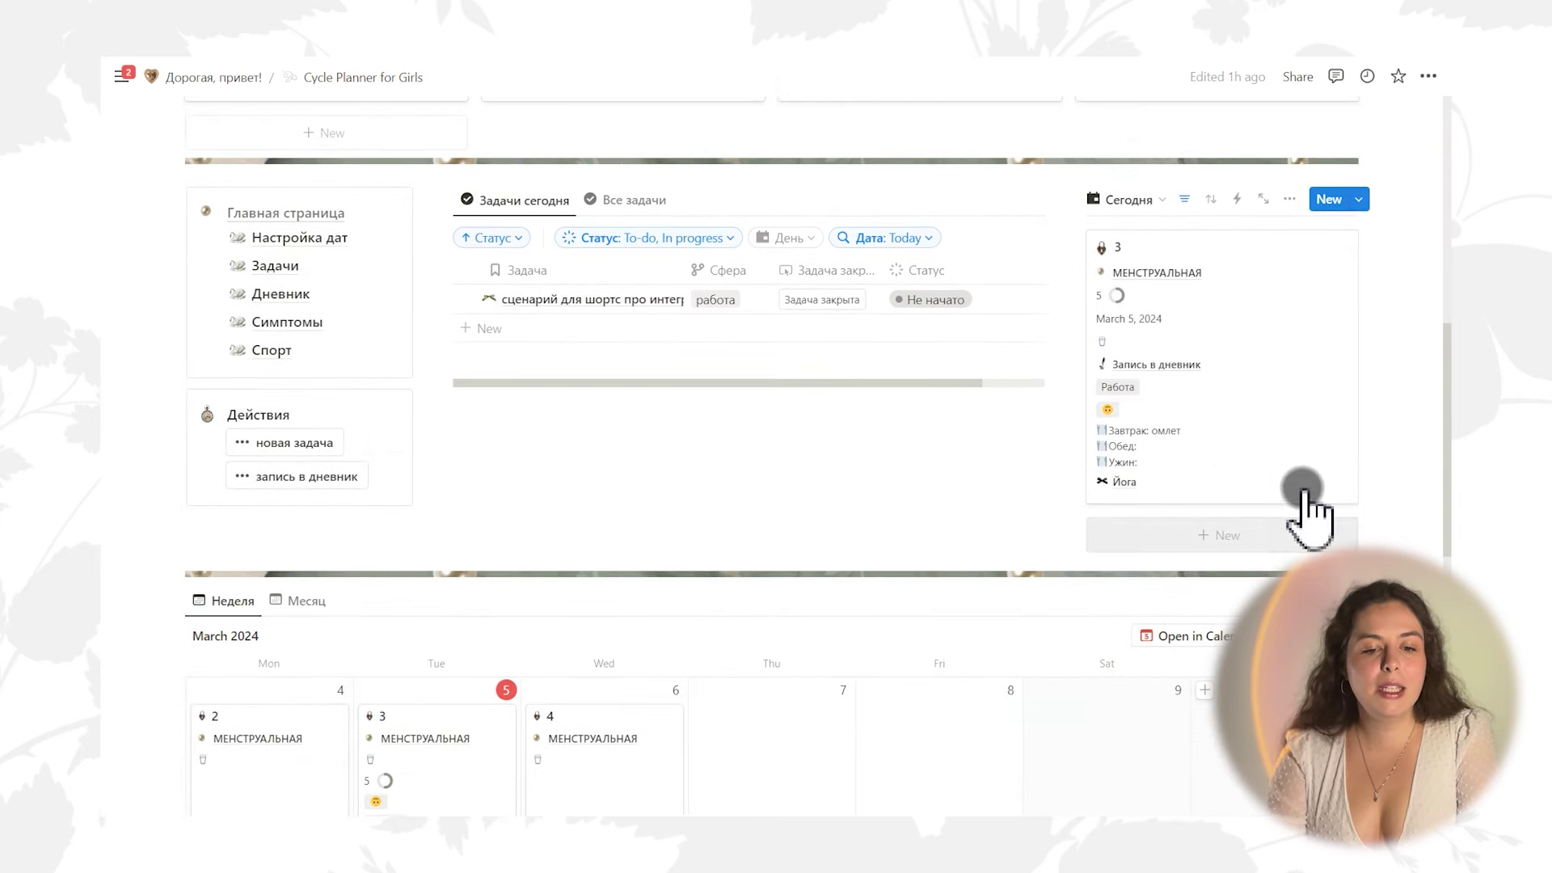
pyautogui.click(1311, 396)
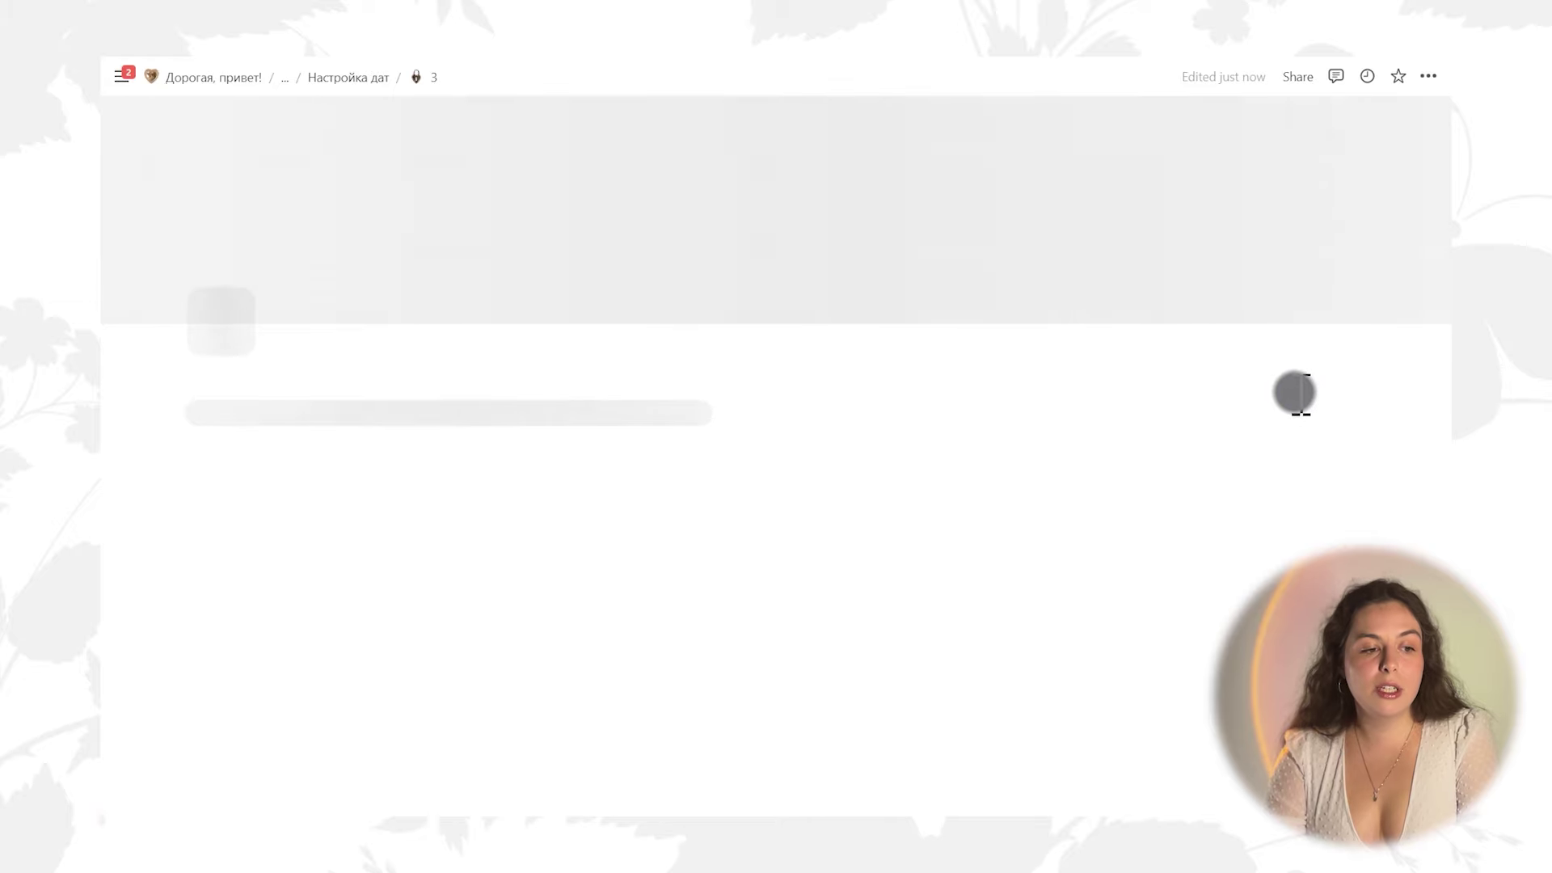
pyautogui.scroll(-10, 913, 426)
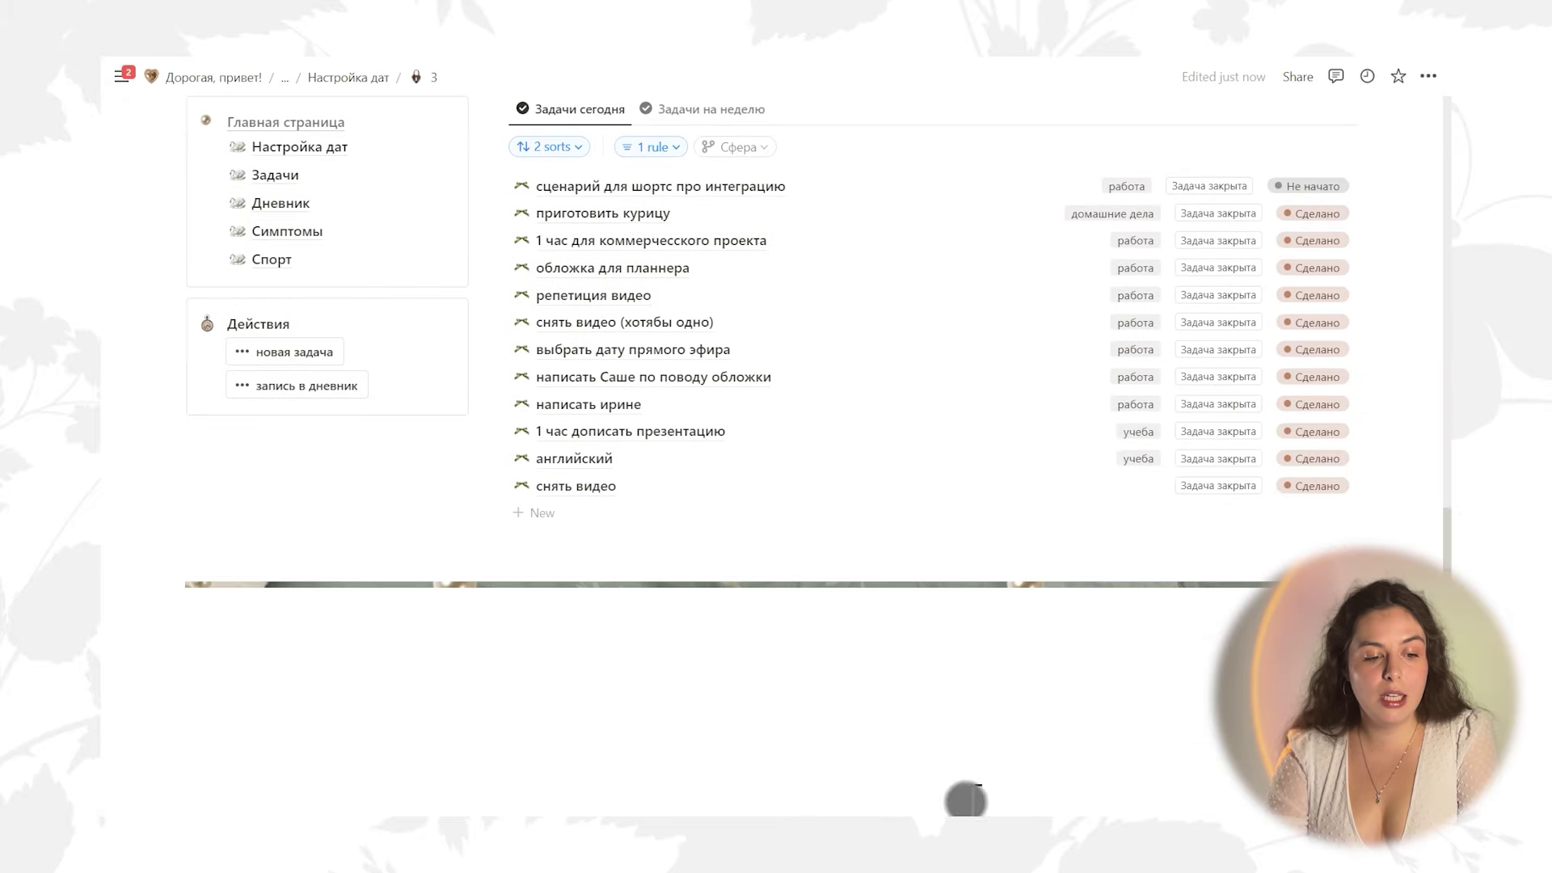
pyautogui.click(327, 76)
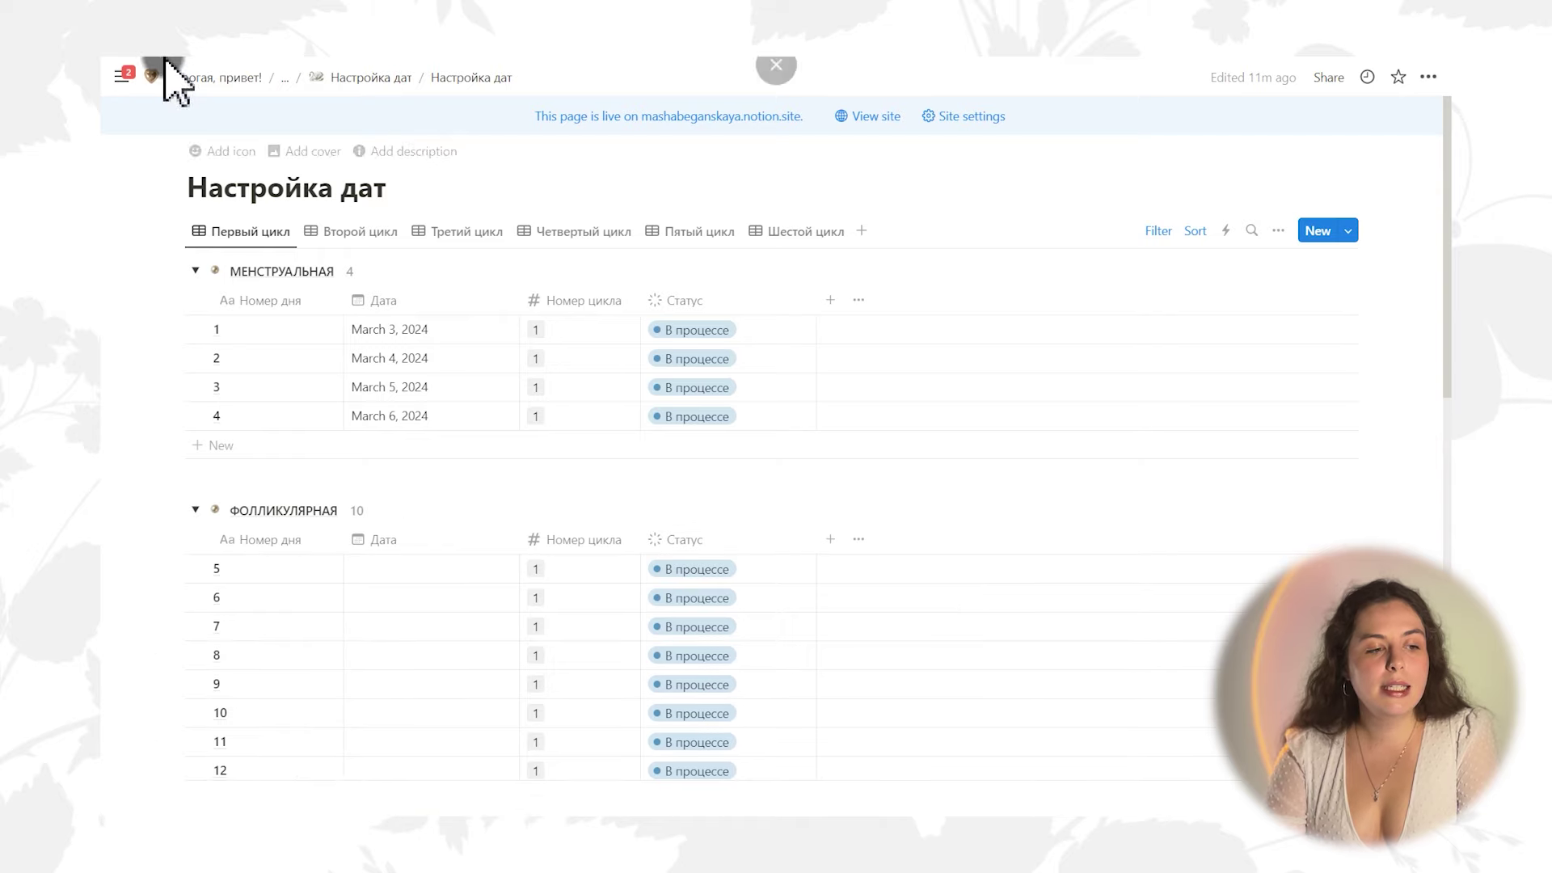
pyautogui.click(325, 78)
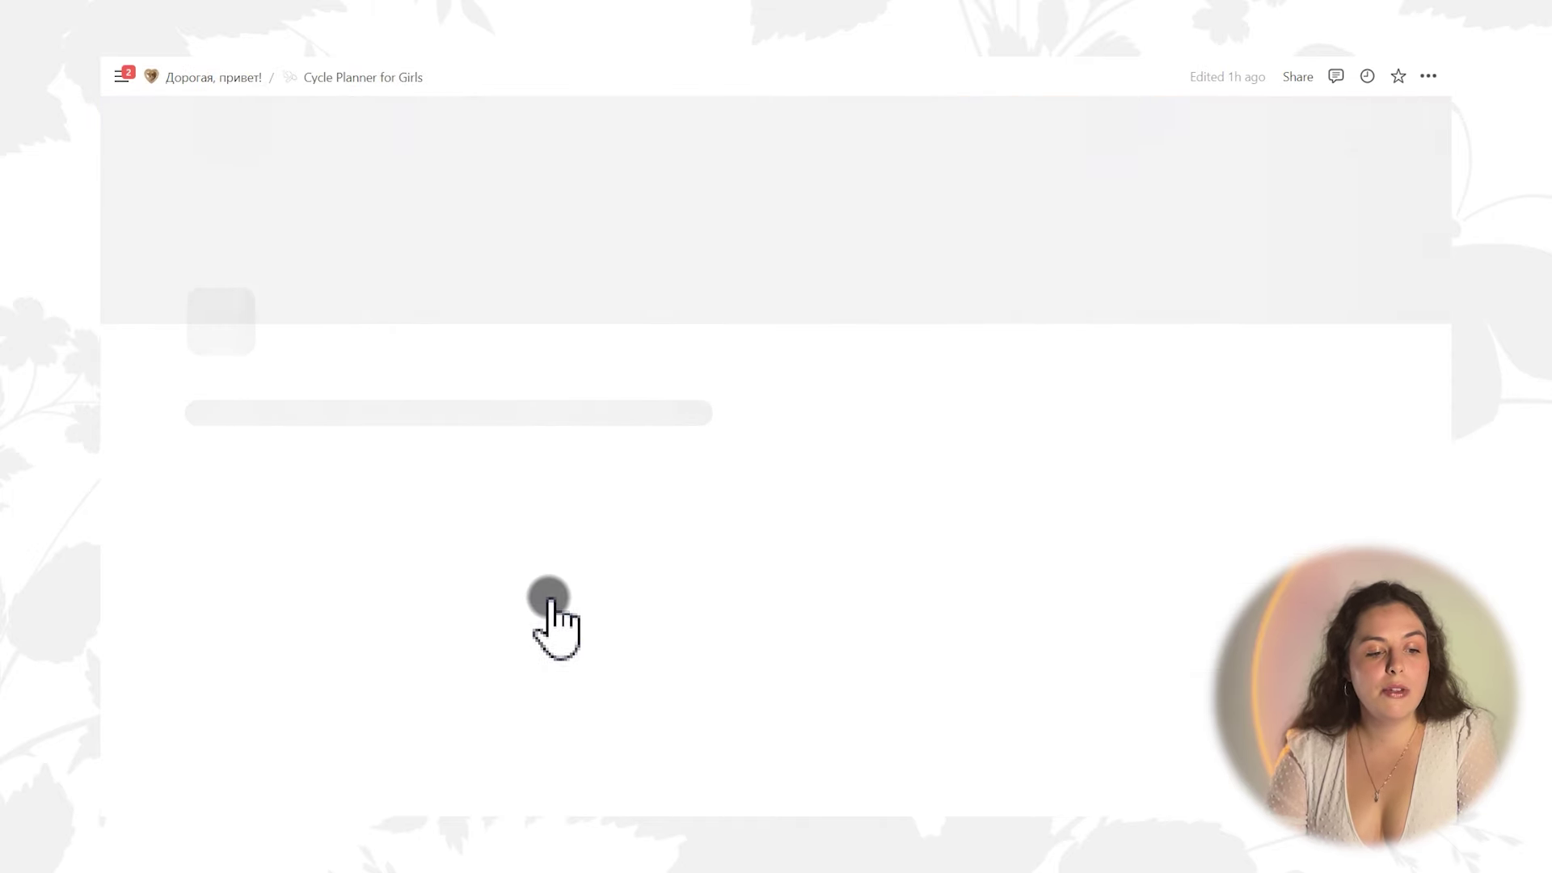
# Look through the Дневник, Благодарность, Ревью недели, Ревью месяца, Книги and Кино views below the weekly calendar
pyautogui.scroll(-9, 978, 287)
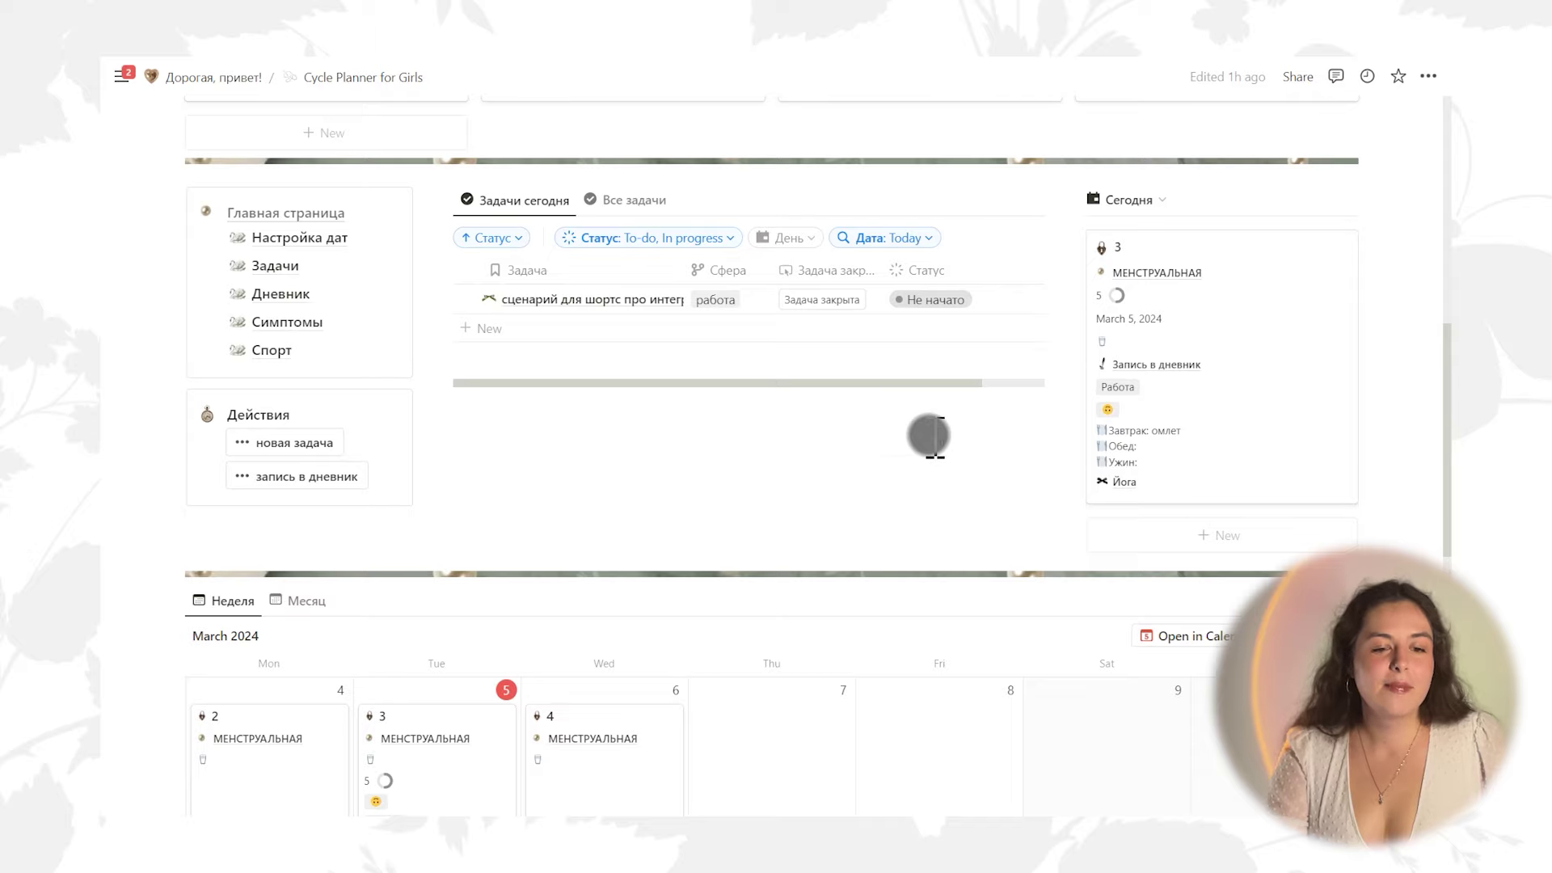
pyautogui.scroll(-10, 930, 437)
pyautogui.scroll(4, 930, 436)
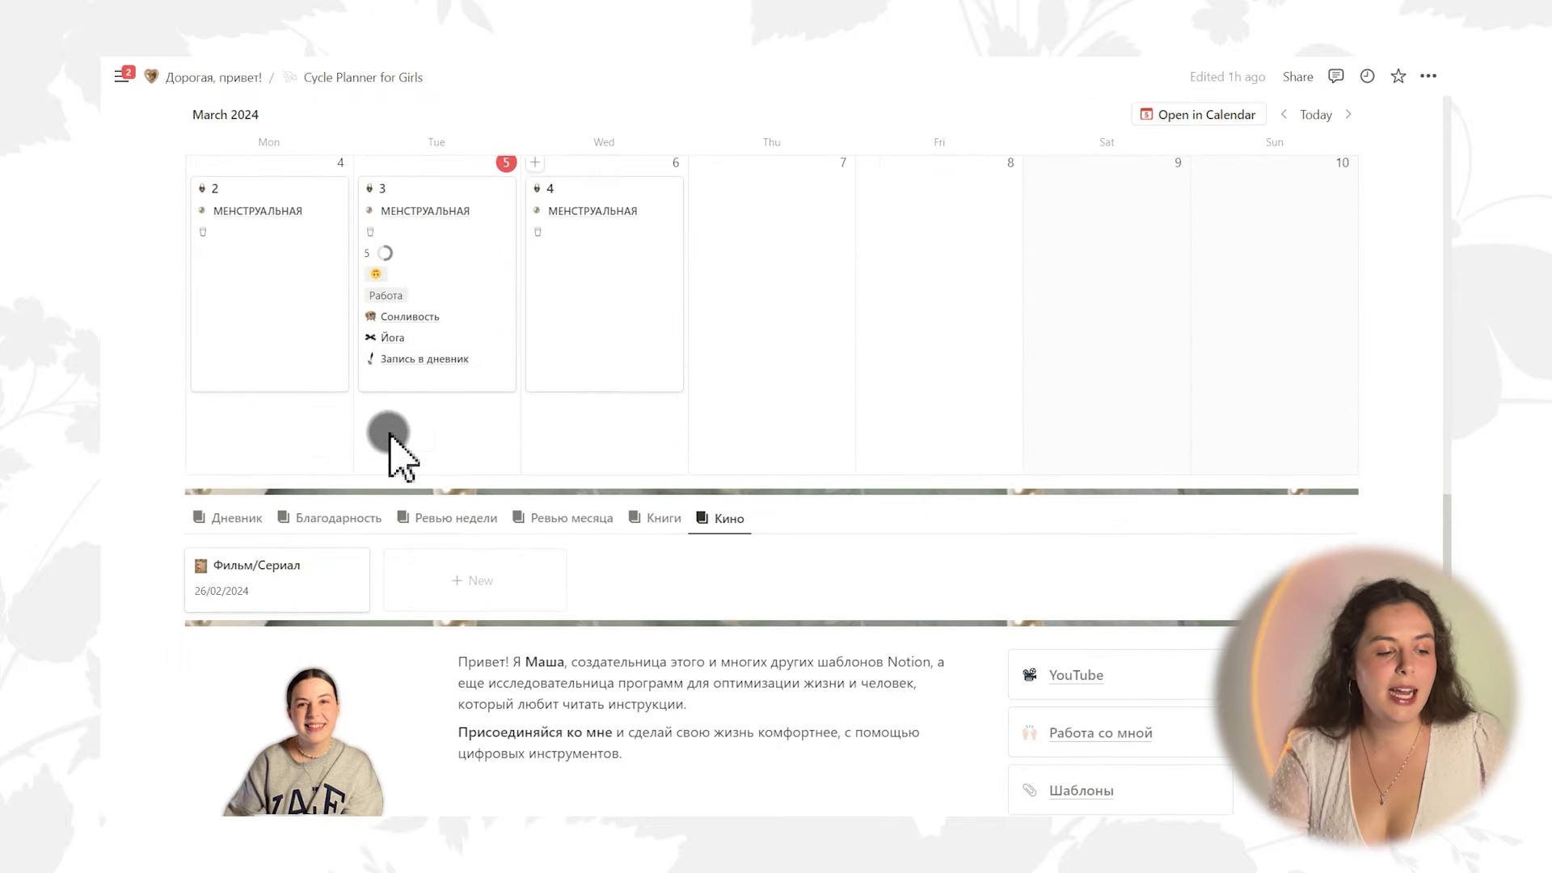
pyautogui.click(236, 518)
pyautogui.click(338, 518)
pyautogui.click(459, 518)
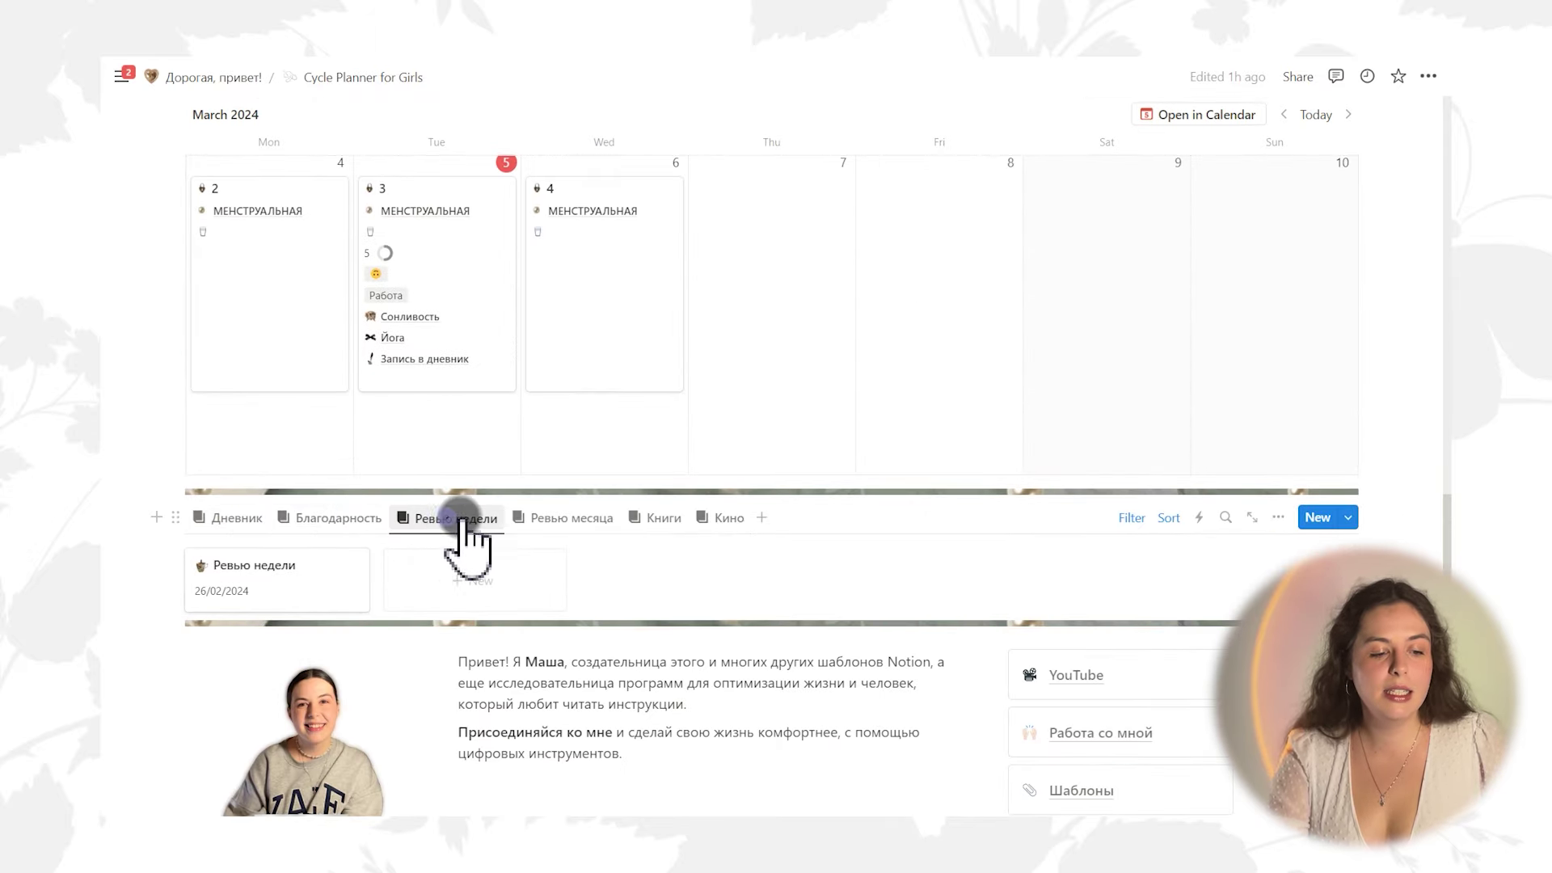
pyautogui.click(578, 520)
pyautogui.click(666, 520)
pyautogui.click(709, 520)
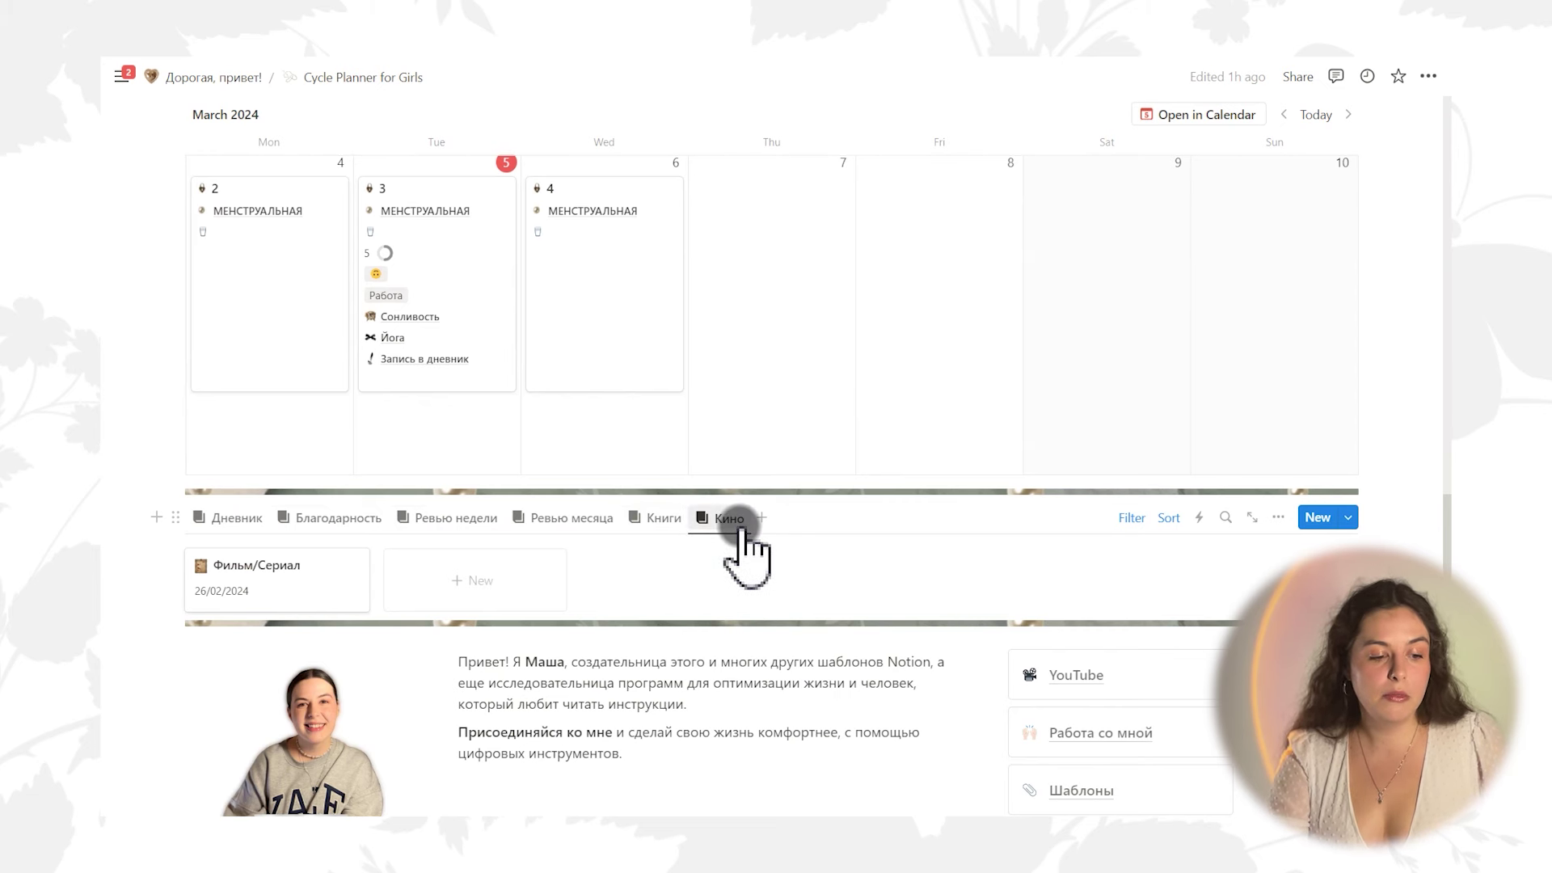
# Add a new page in the Кино view and look over its Фильм/Сериал template
pyautogui.click(488, 588)
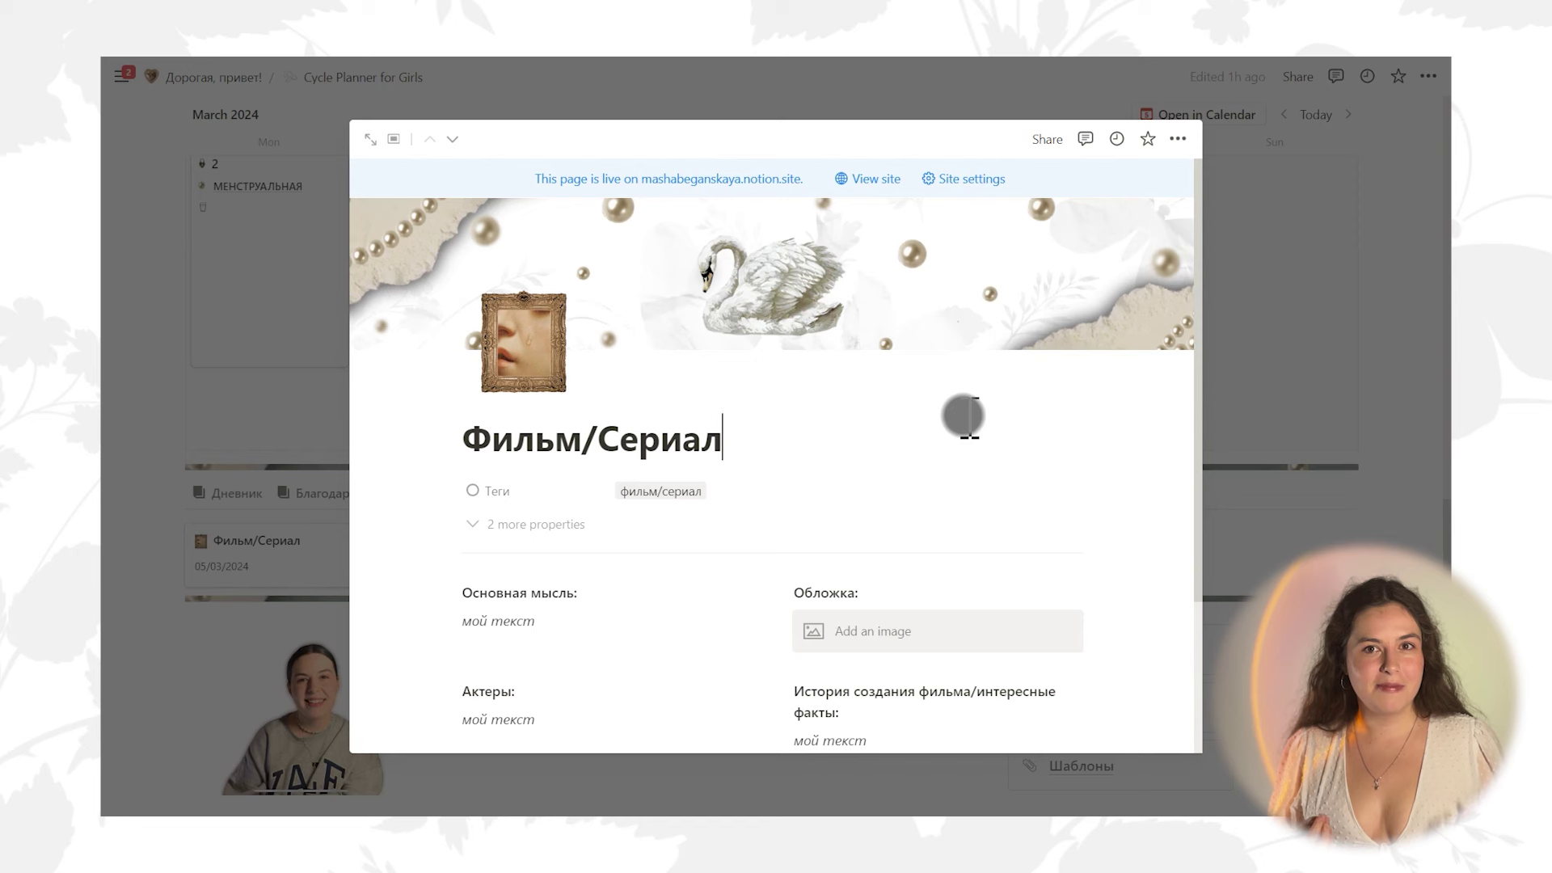
pyautogui.scroll(-3, 1051, 518)
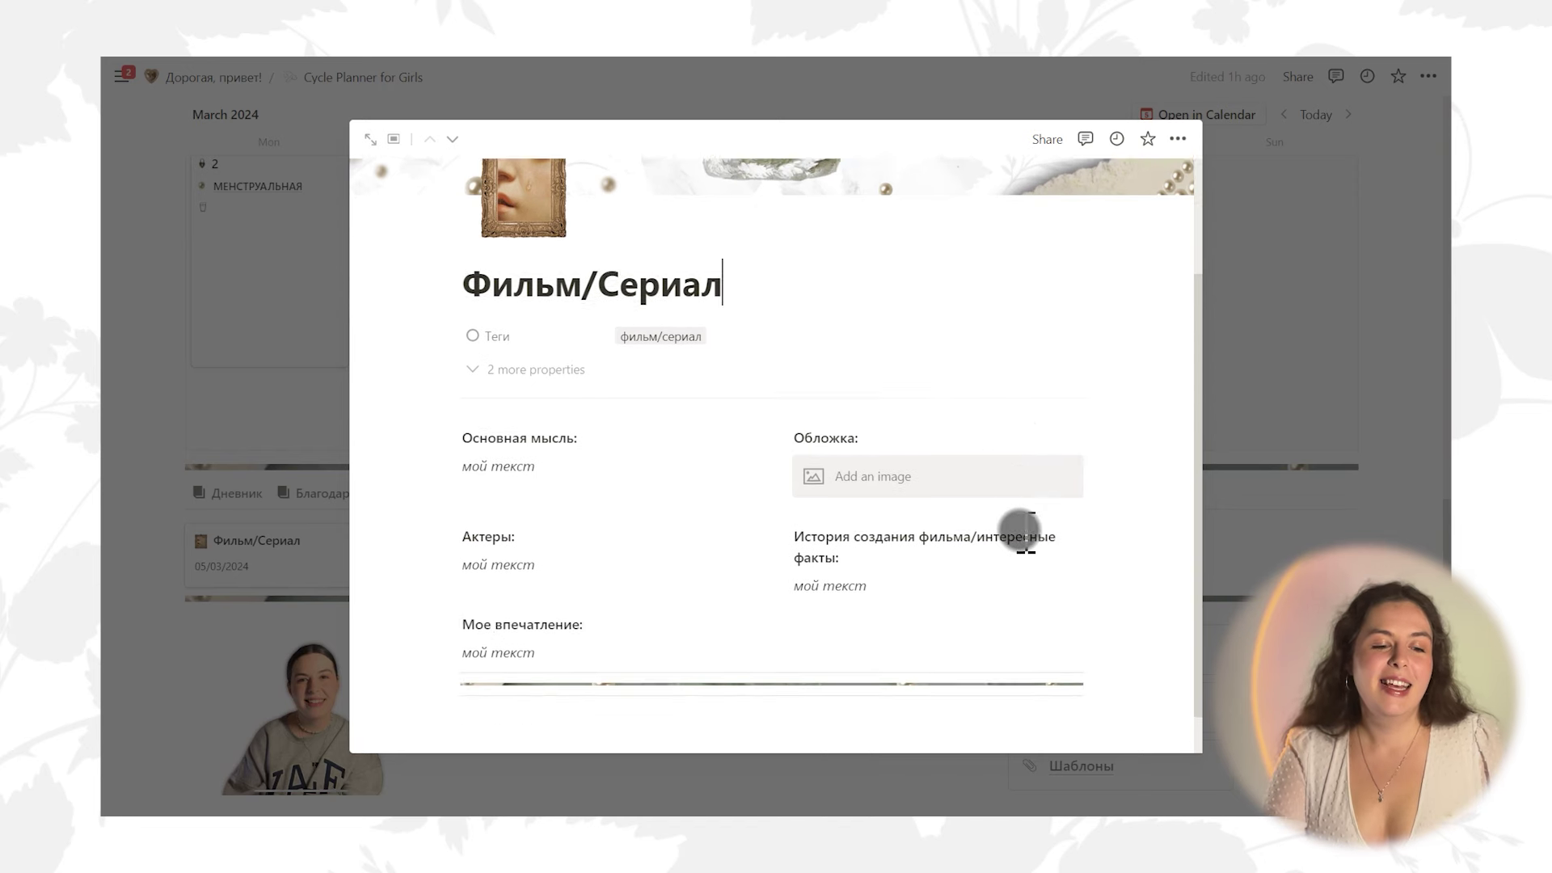
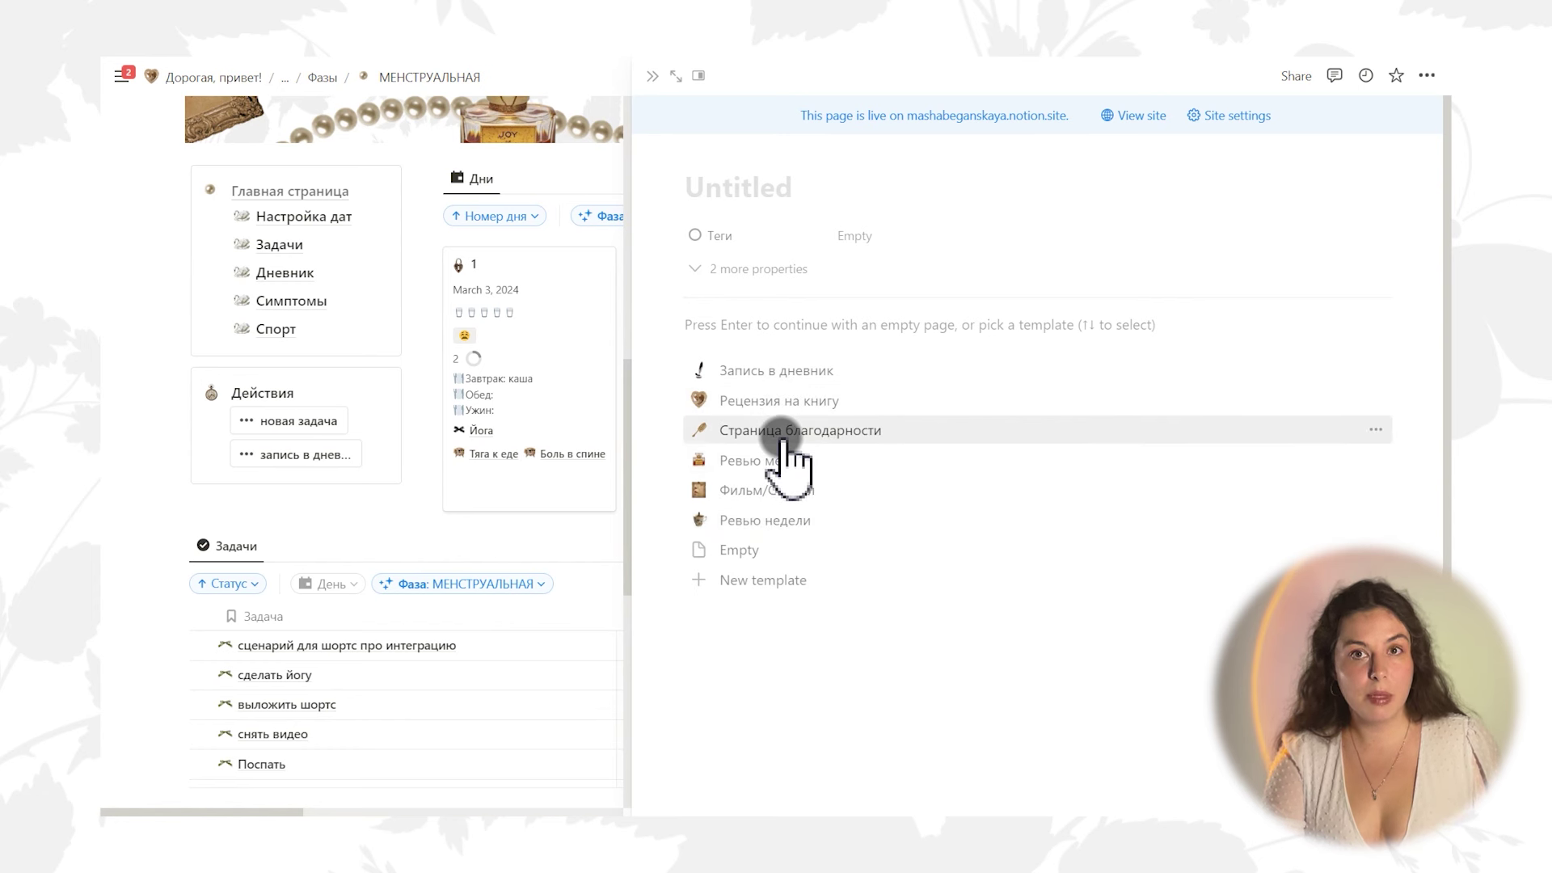
# Apply the Страница благодарности template to the new diary page and title it хороший день
pyautogui.click(782, 432)
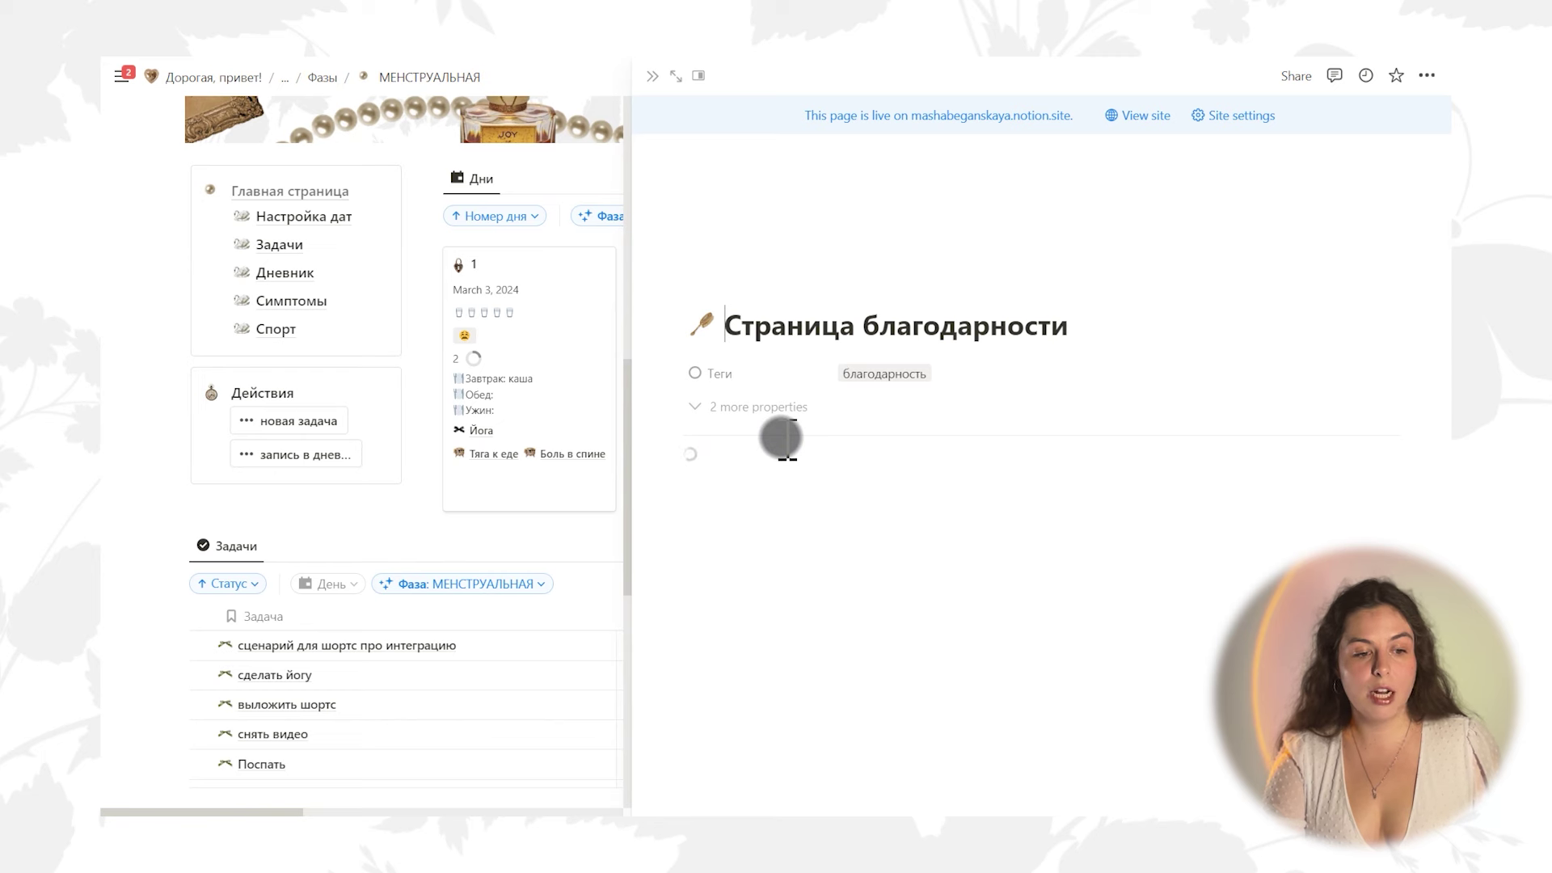
pyautogui.tripleClick(917, 336)
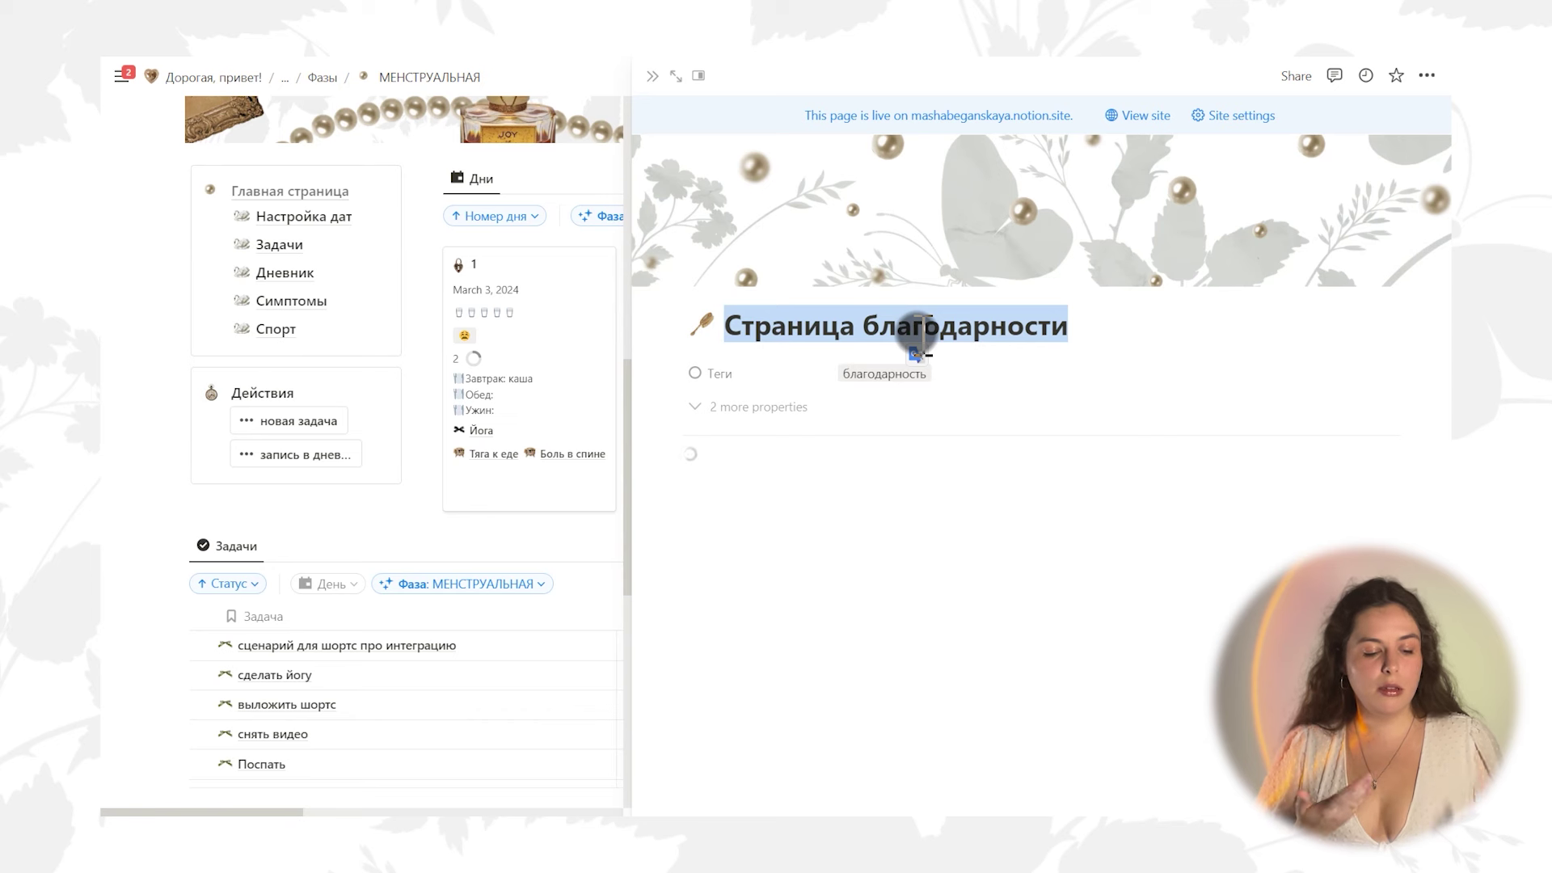
pyautogui.write('хор')
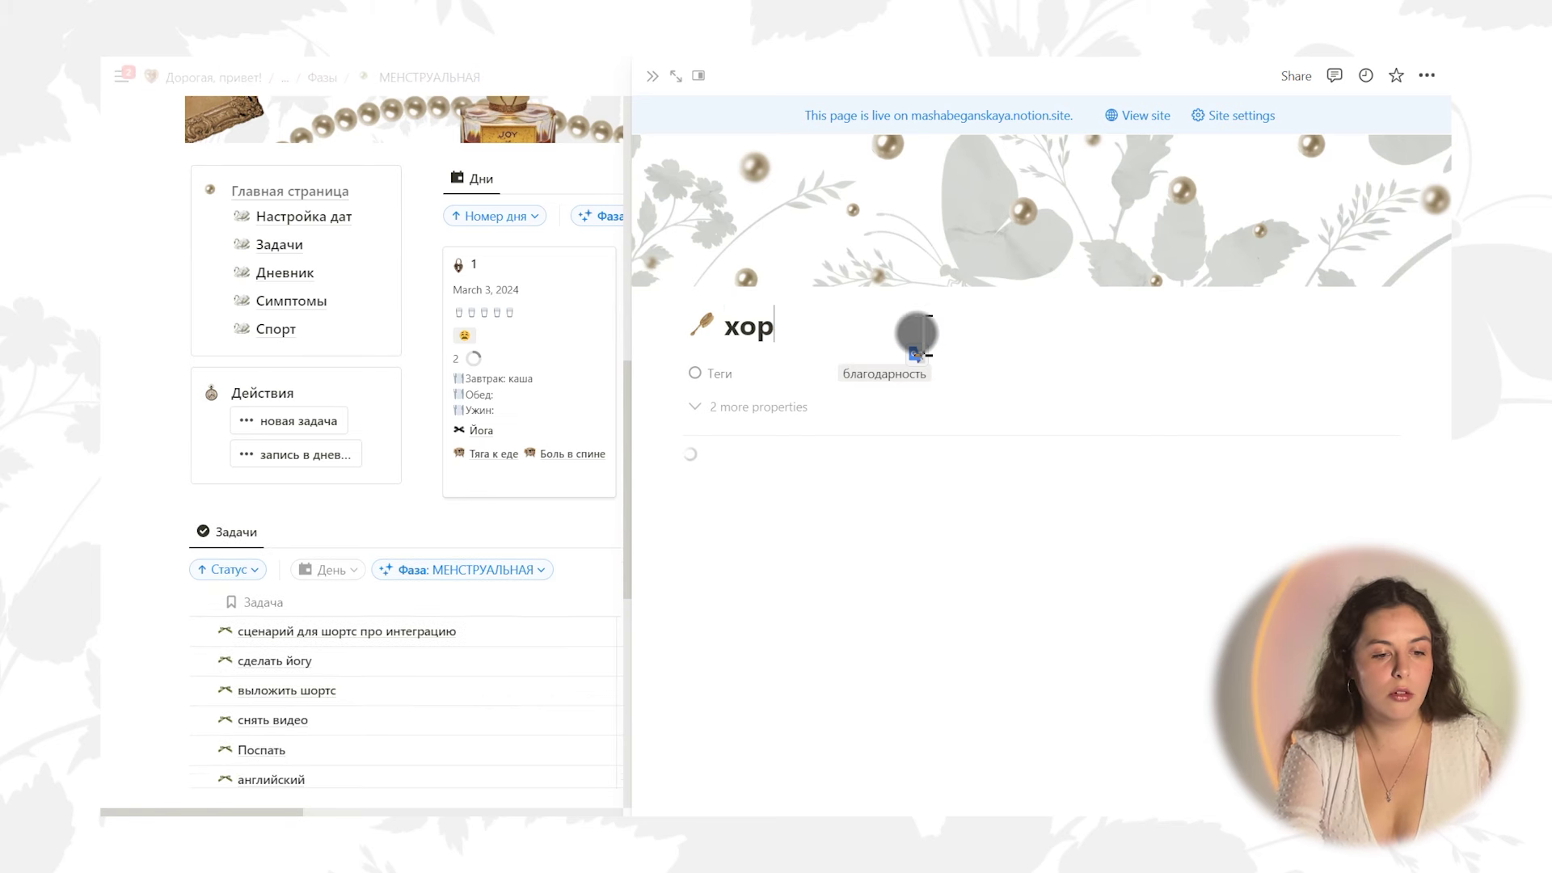
pyautogui.write('оший день')
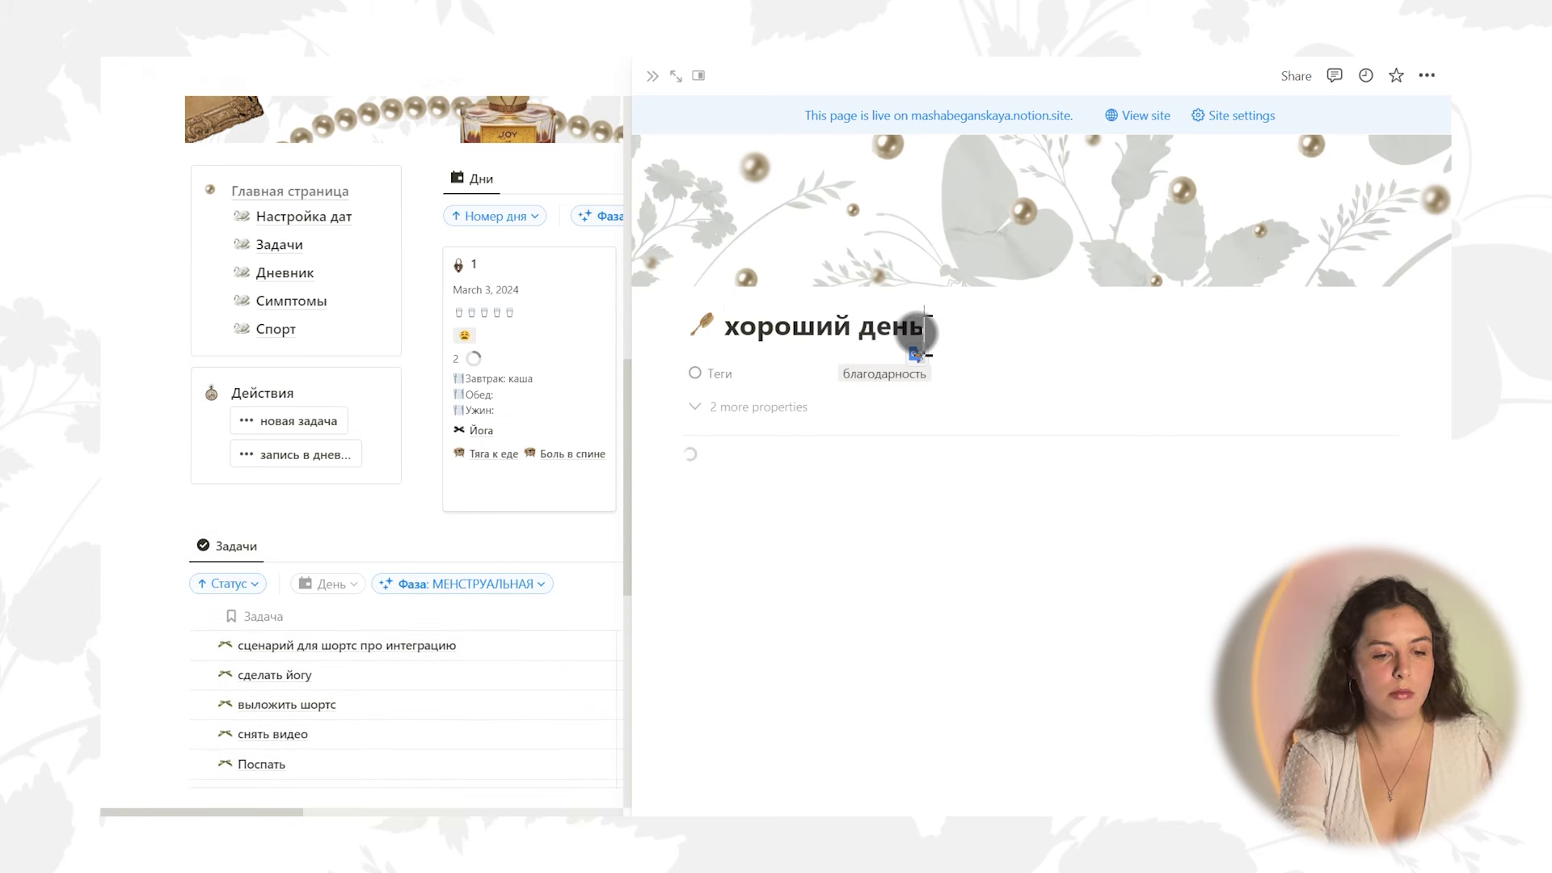
# Enter спасибо ... as the first gratitude under Сегодня я испытываю благодарность за and close the page
pyautogui.click(751, 547)
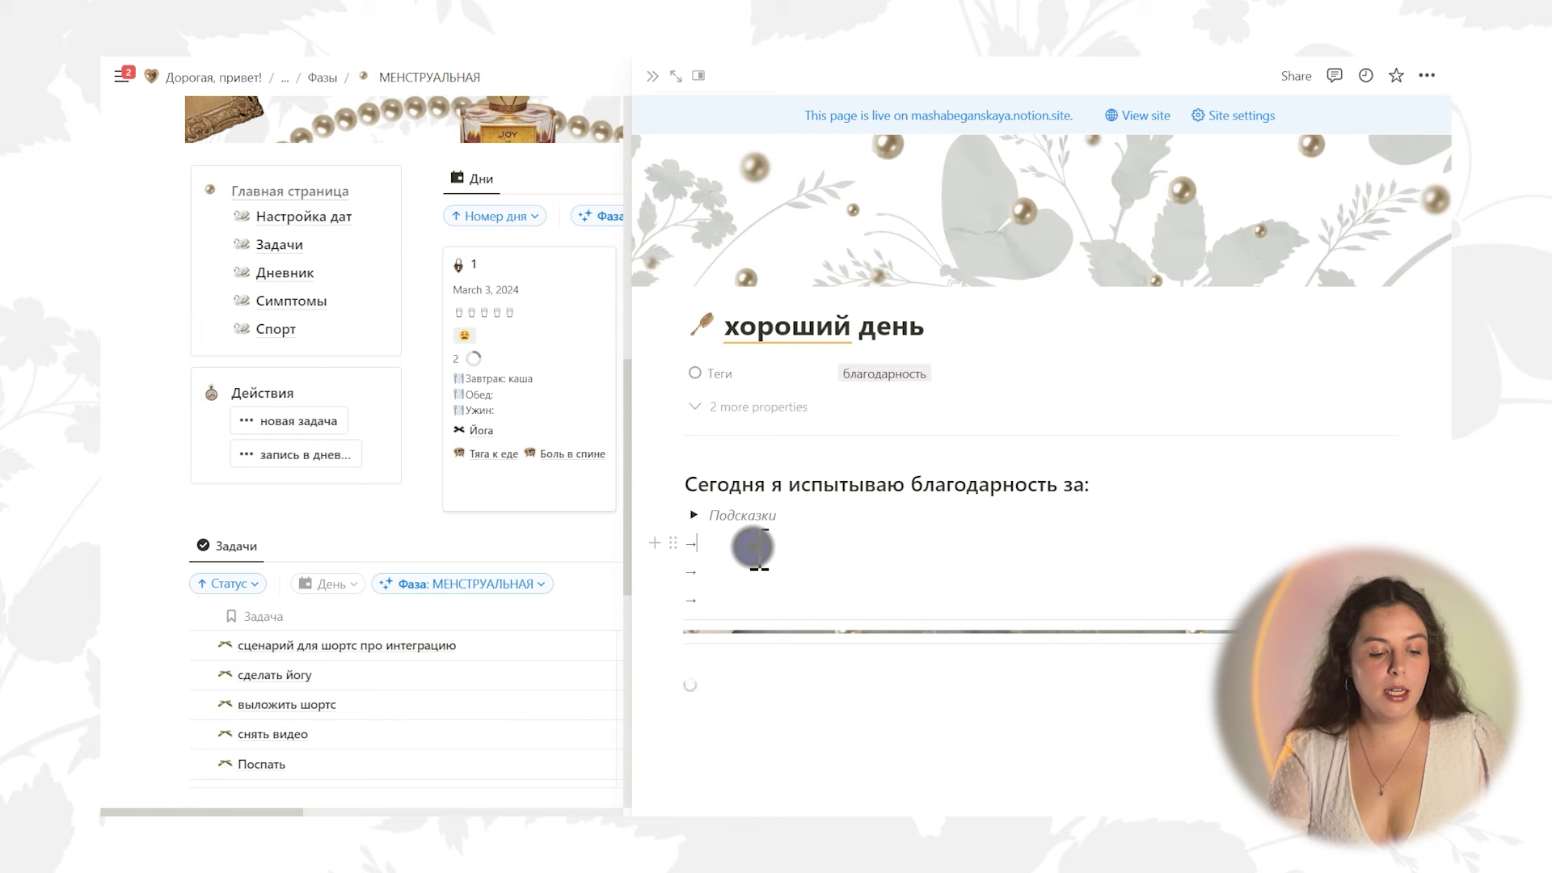
pyautogui.write('спасибо ....')
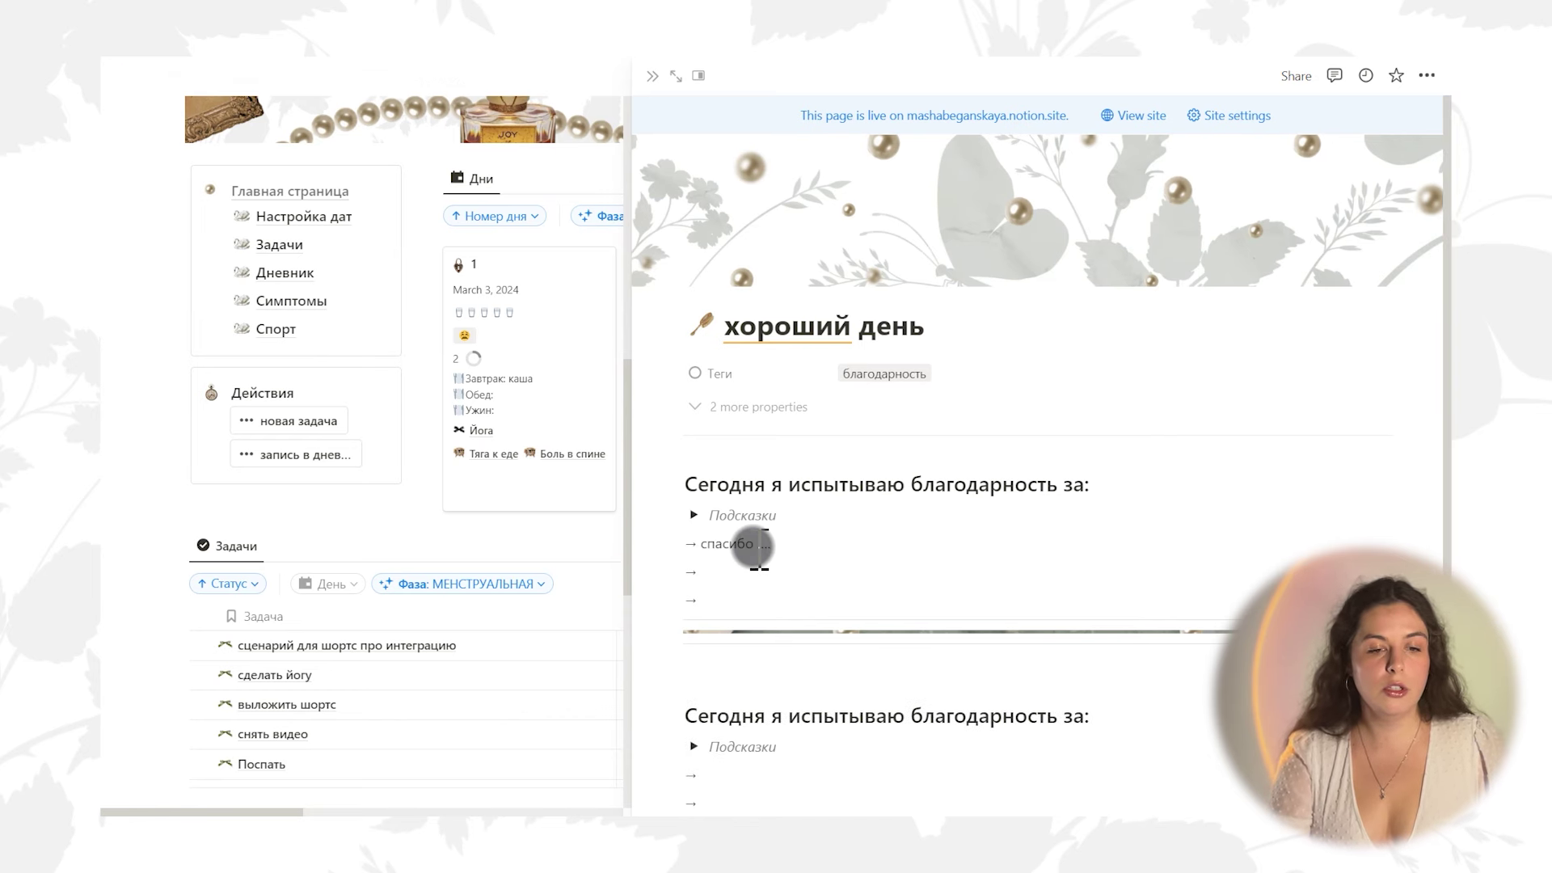
pyautogui.click(649, 76)
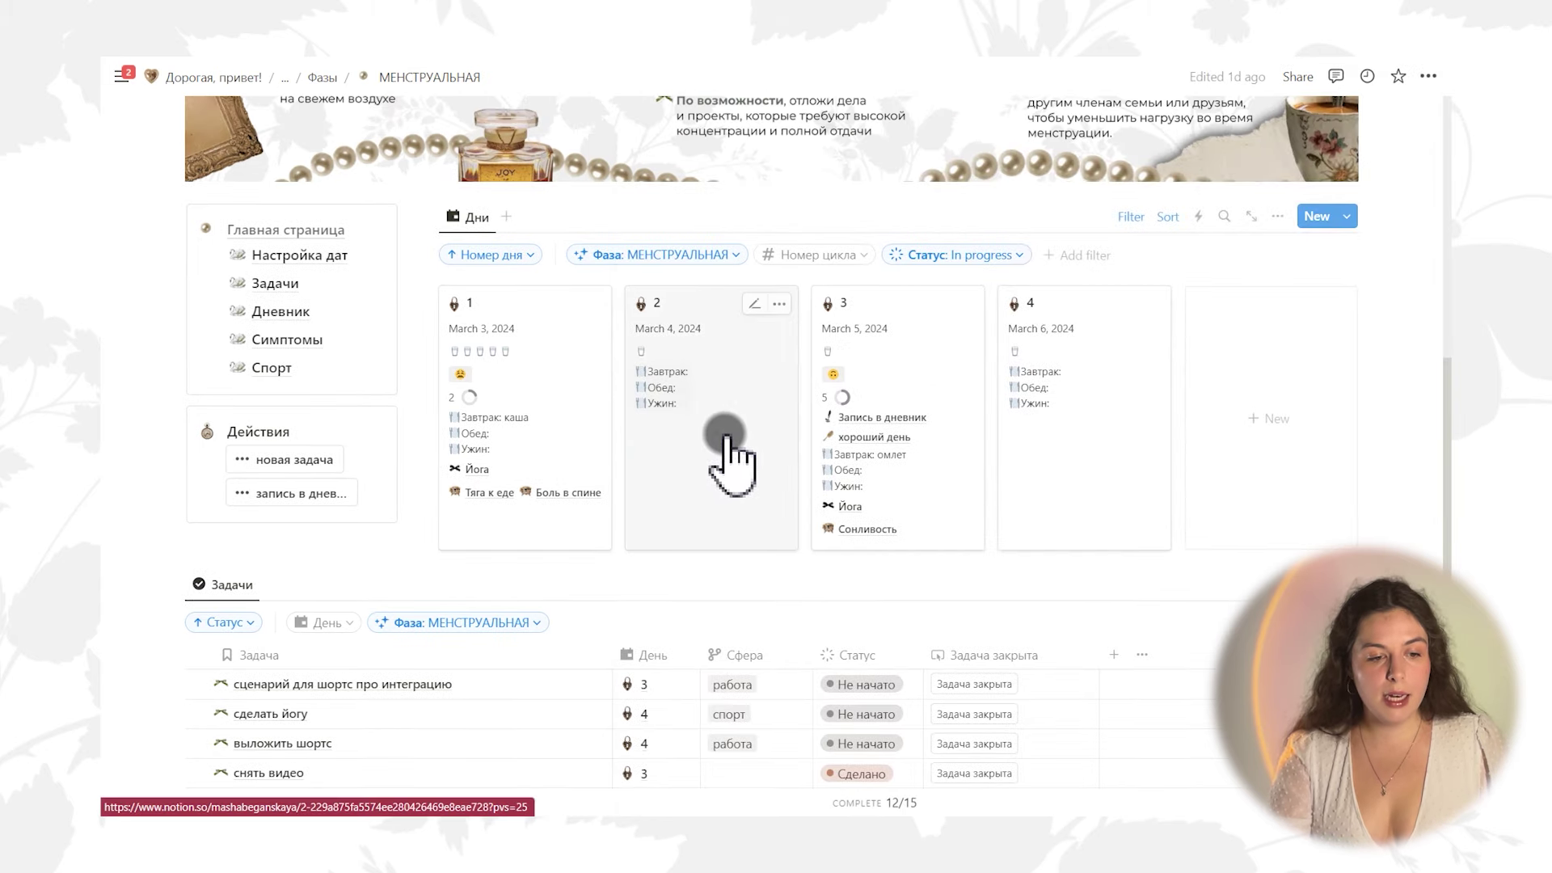
# Check the Дневник list on the March 5 day page for the хороший день entry and close the page
pyautogui.click(901, 374)
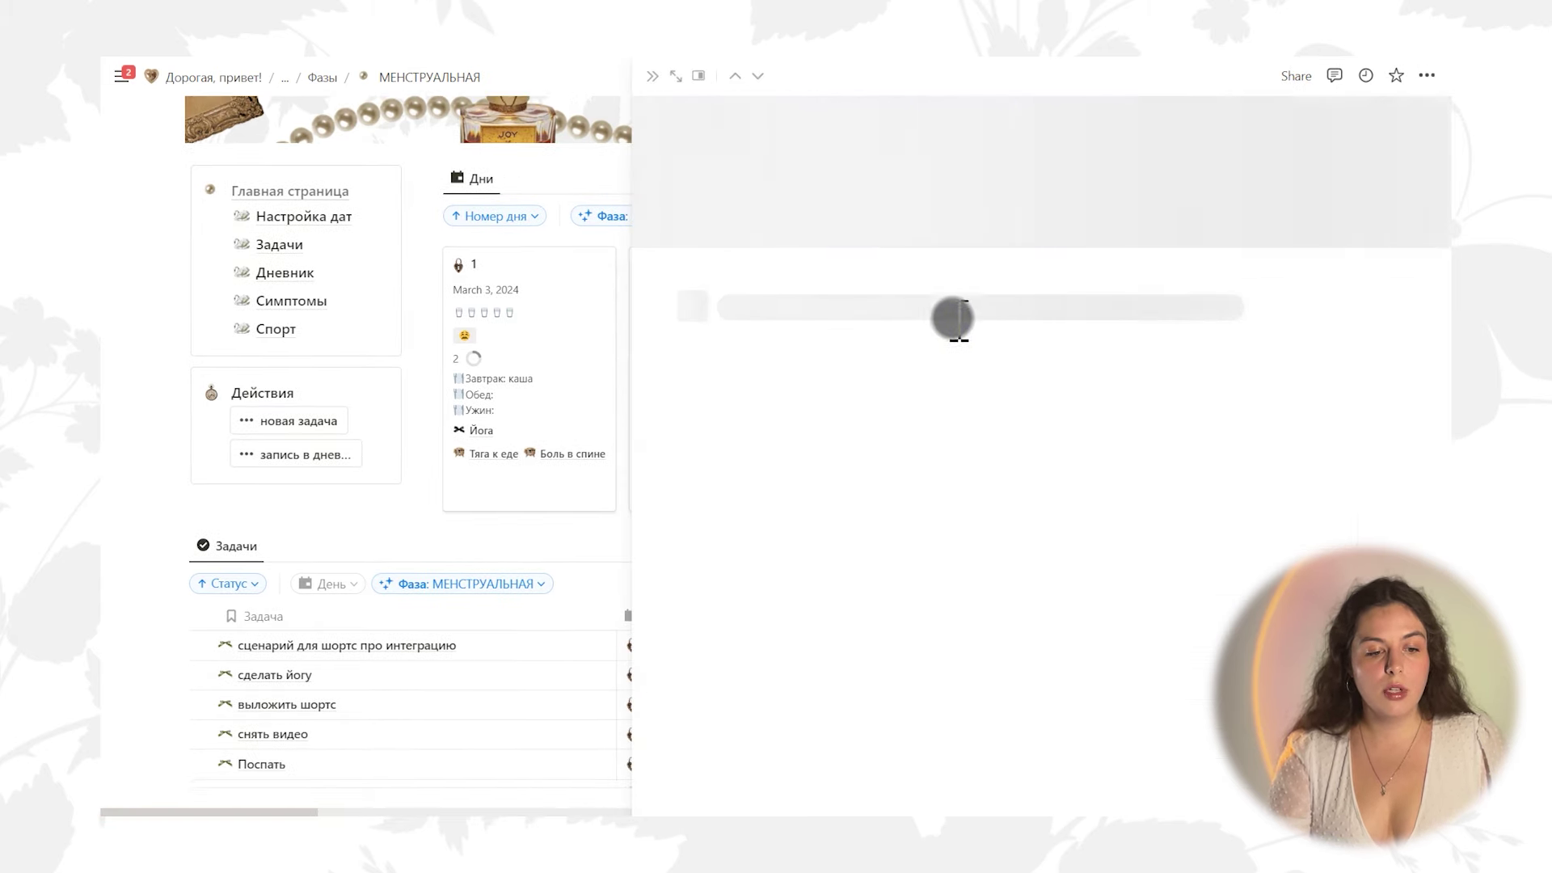
pyautogui.scroll(-8, 946, 440)
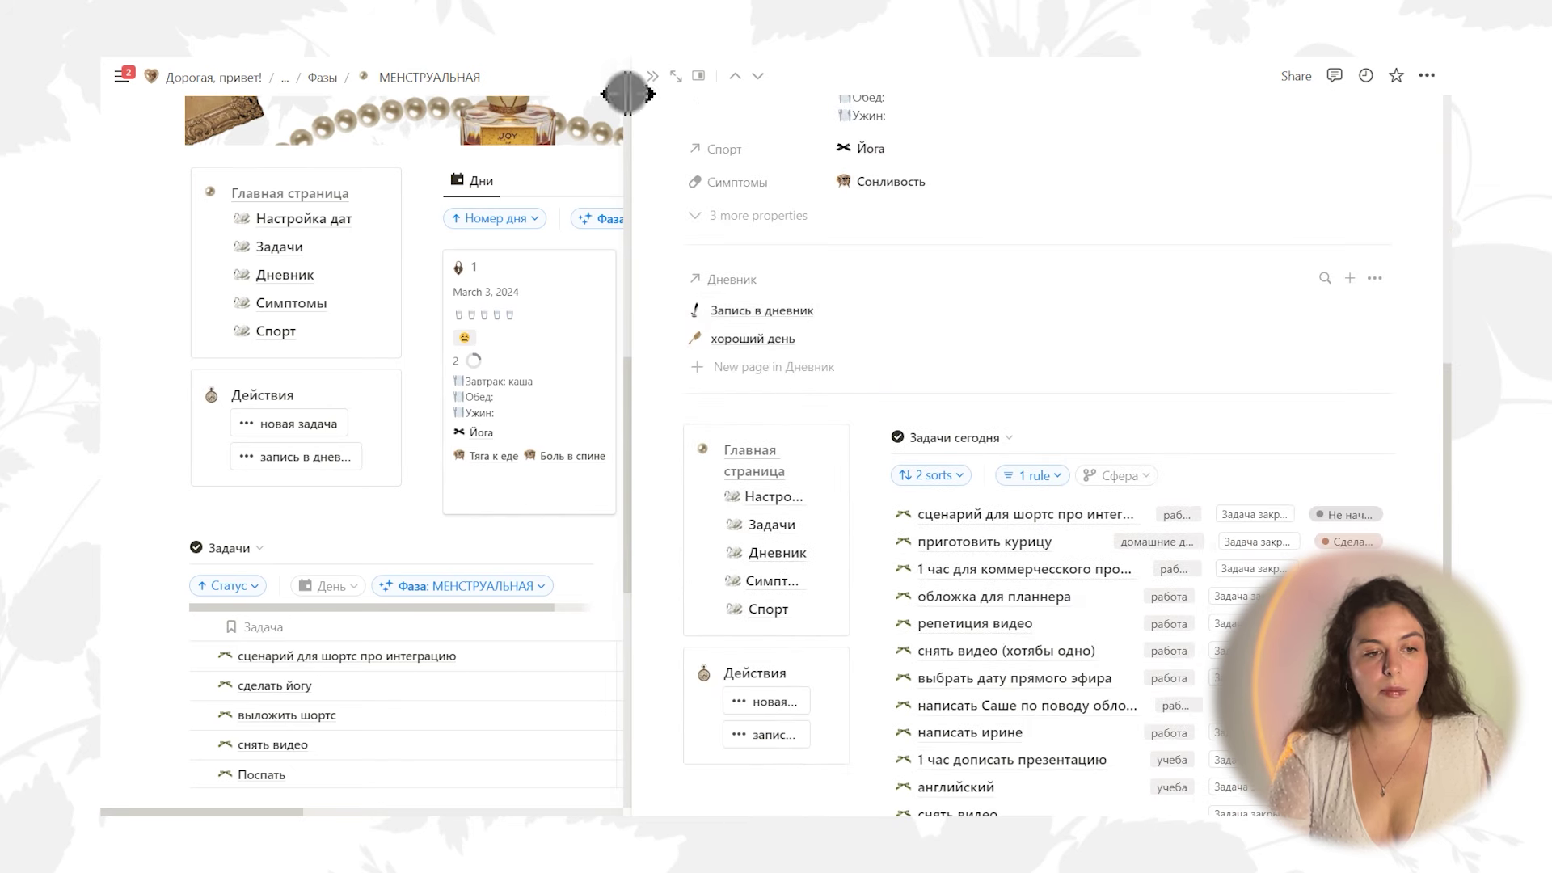
pyautogui.click(650, 78)
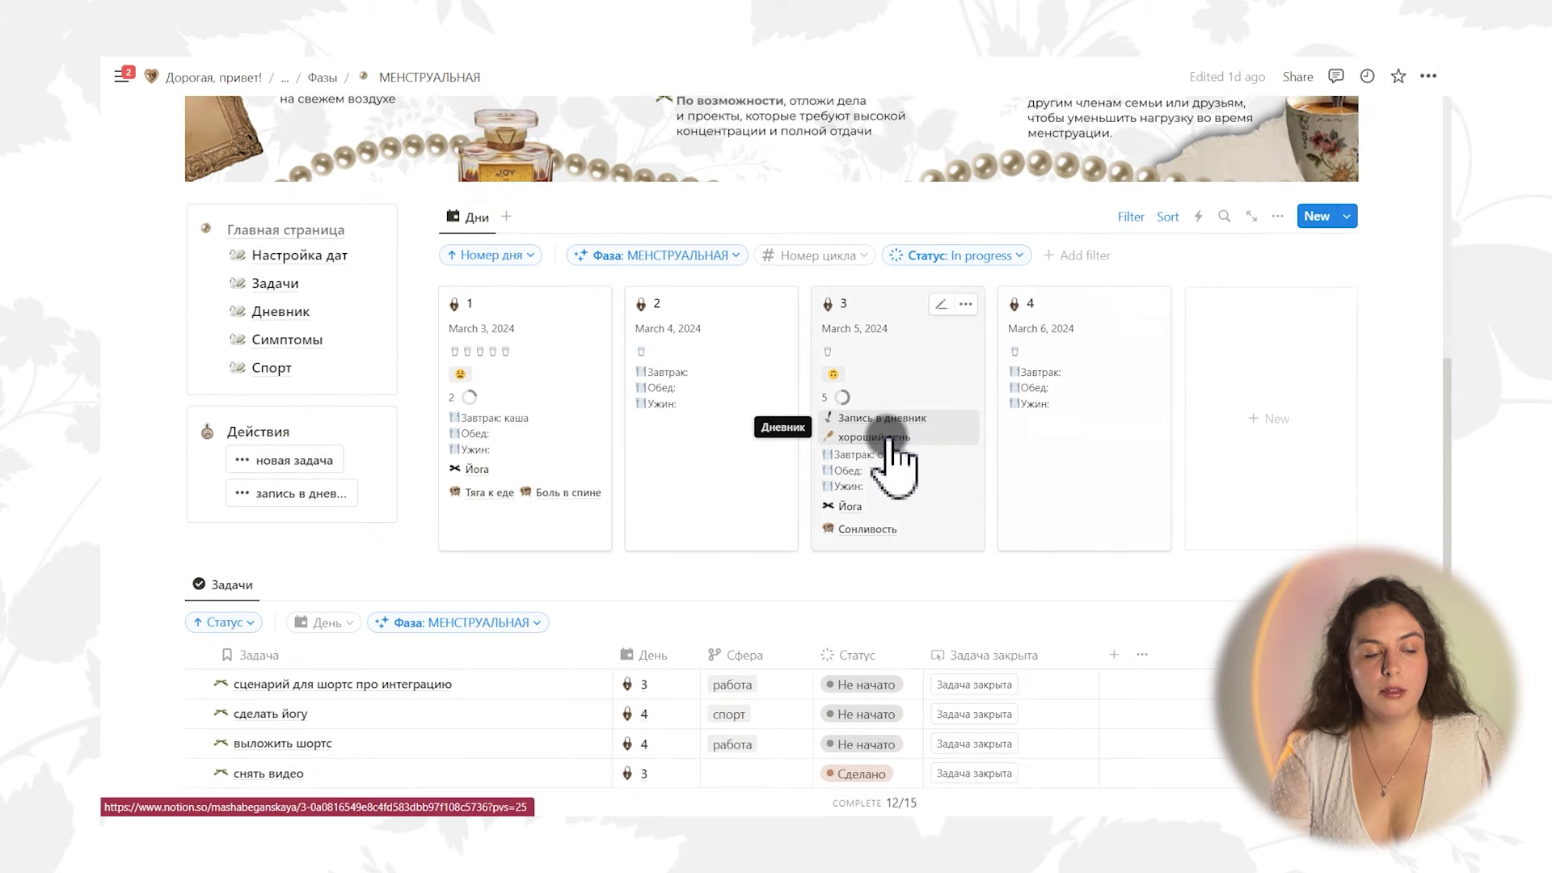
# Go to the Главная страница, view the Благодарность entries, and look back over the weekly calendar and phase cards
pyautogui.click(255, 231)
pyautogui.scroll(-5, 727, 234)
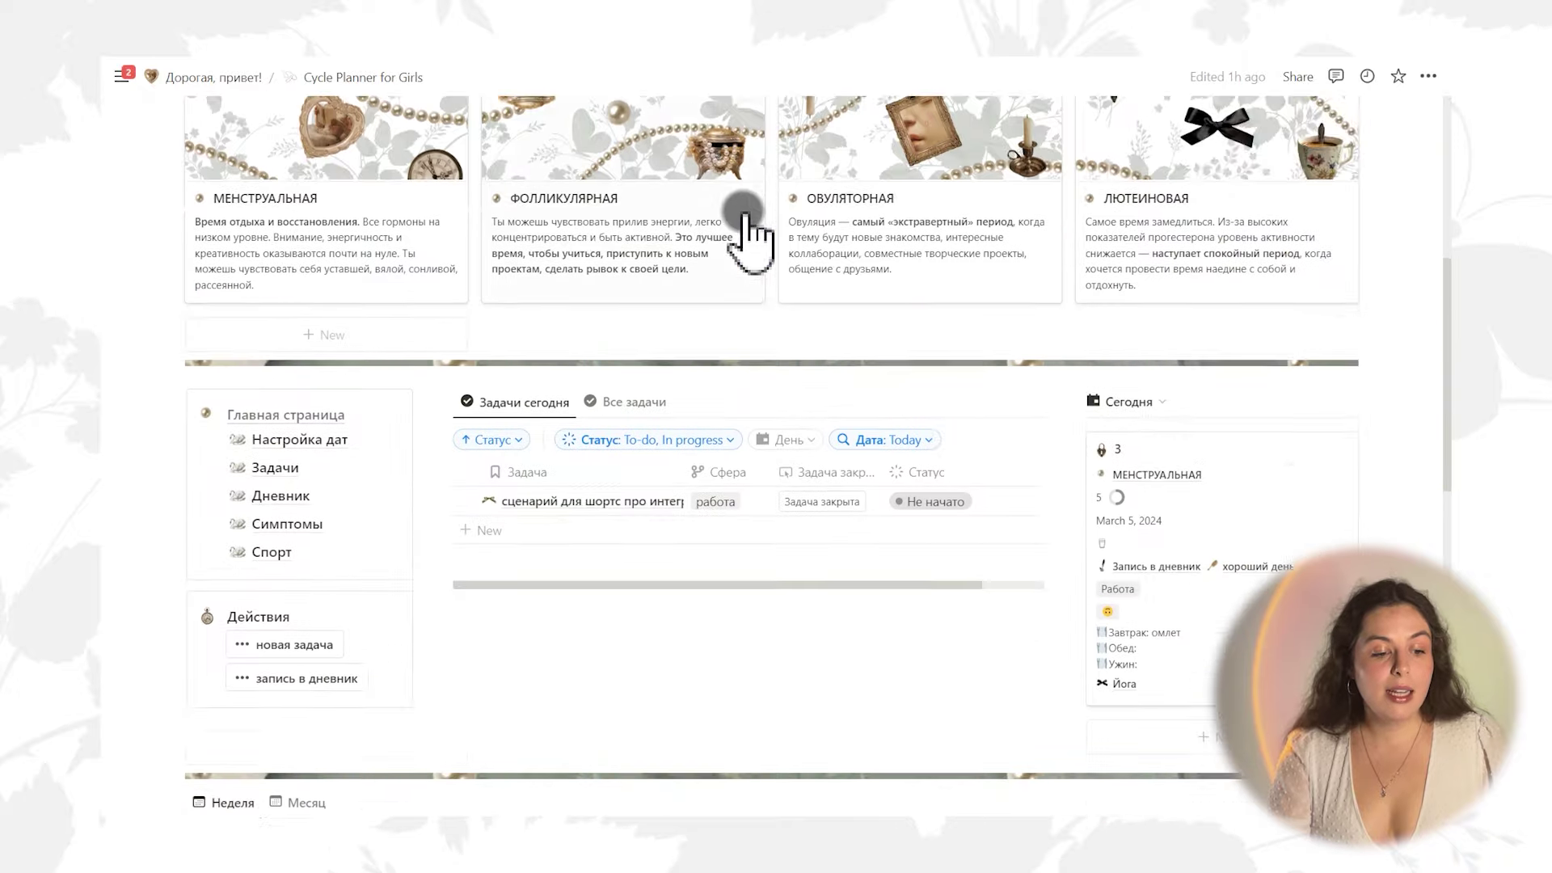
pyautogui.scroll(-10, 711, 234)
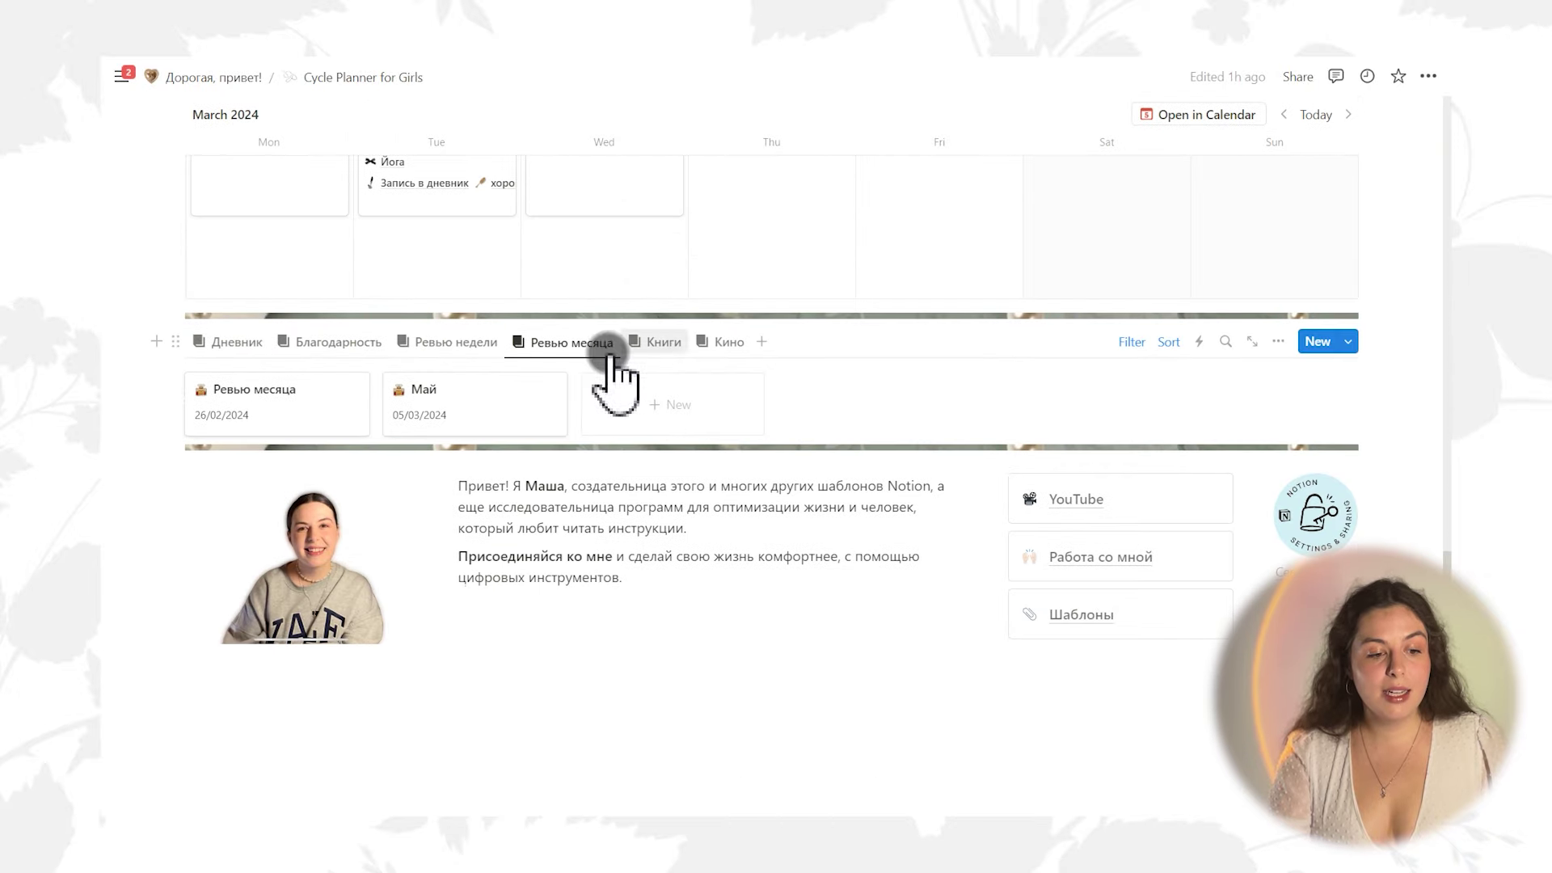
pyautogui.click(317, 343)
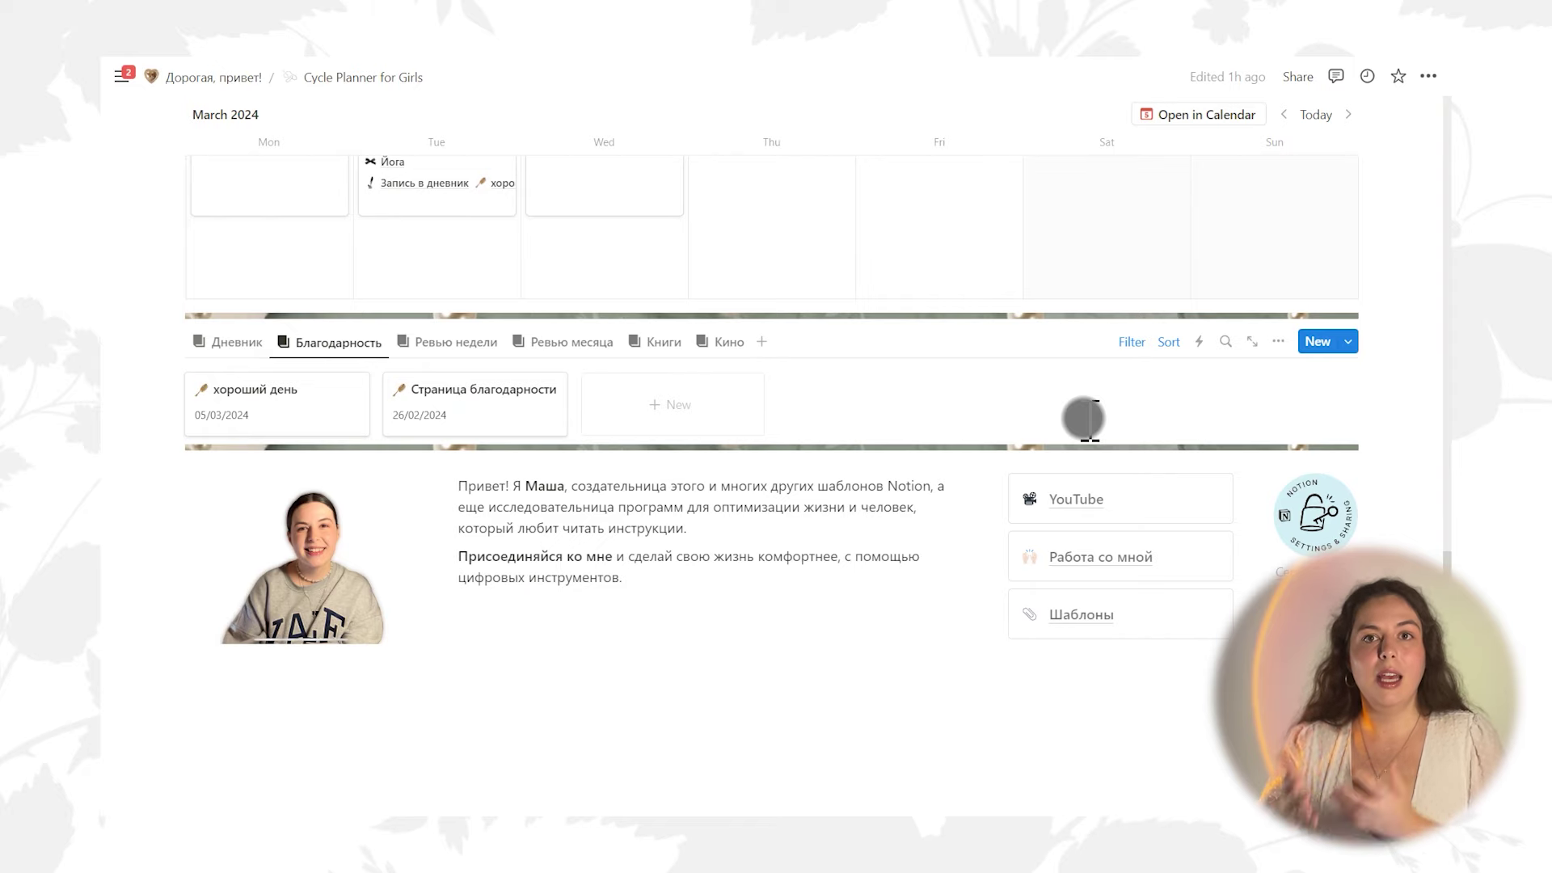
pyautogui.scroll(8, 905, 372)
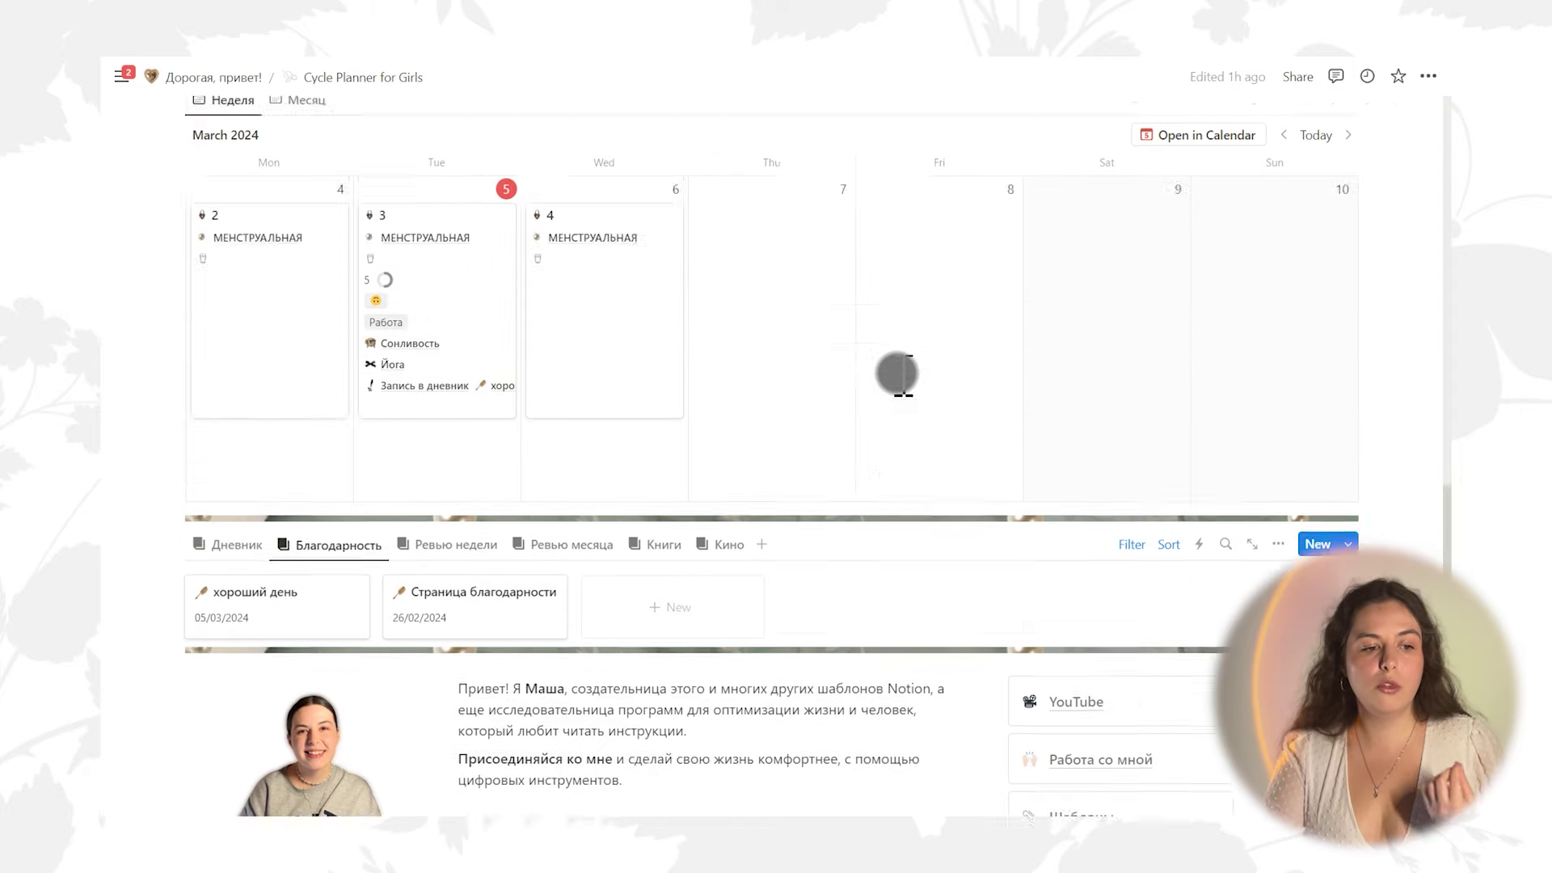
pyautogui.scroll(3, 900, 401)
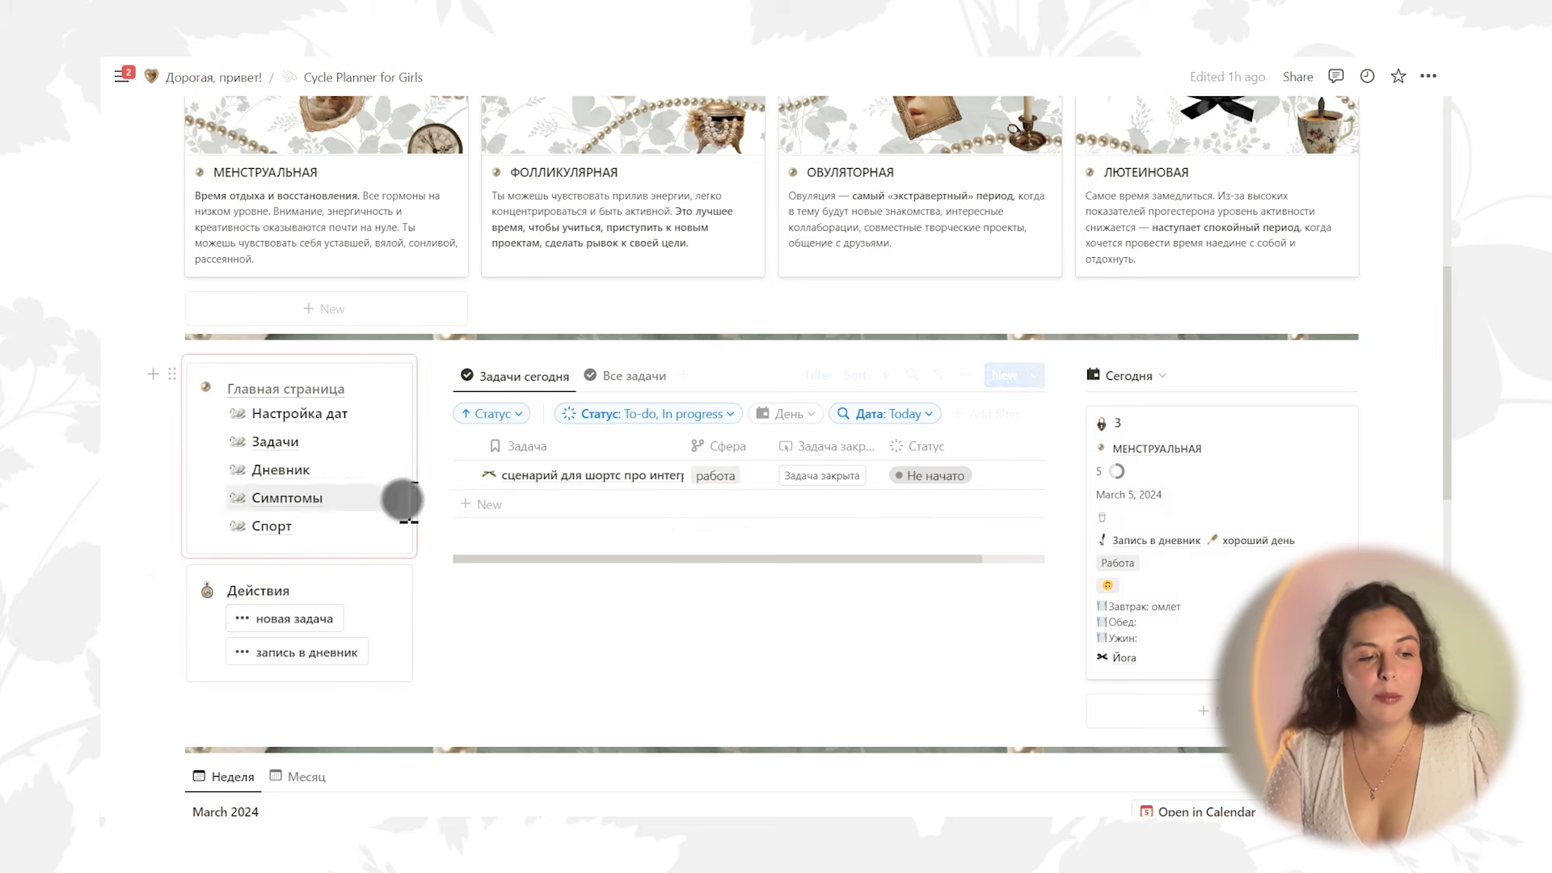
pyautogui.scroll(3, 1404, 422)
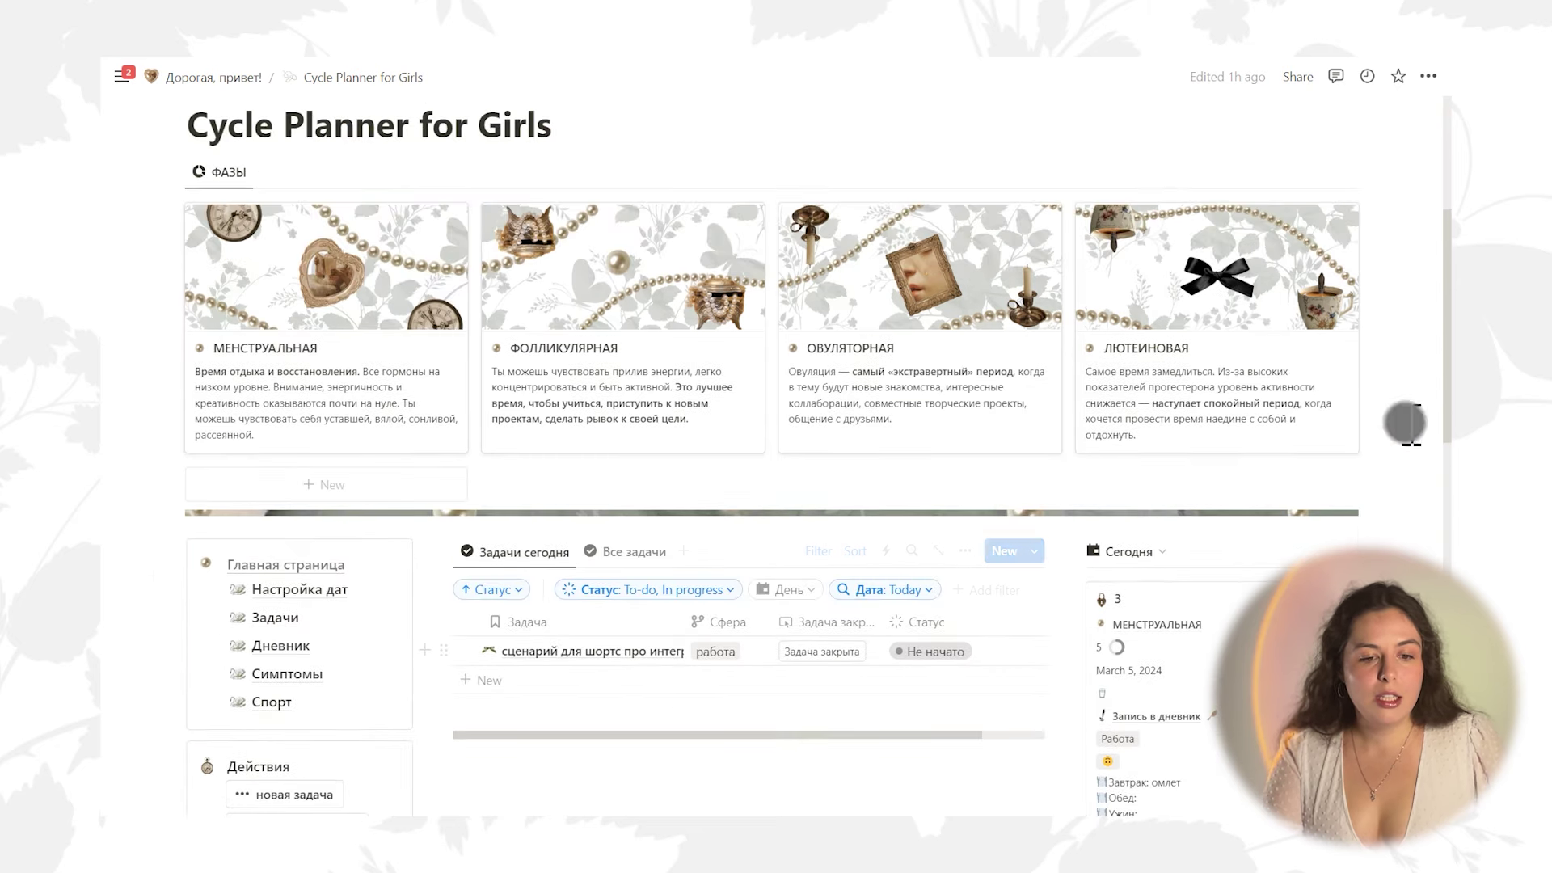
# Open the ЛЮТЕИНОВАЯ phase page and review its Спорт, Работа and Личная жизнь advice, day cards, actions and task table
pyautogui.click(1220, 335)
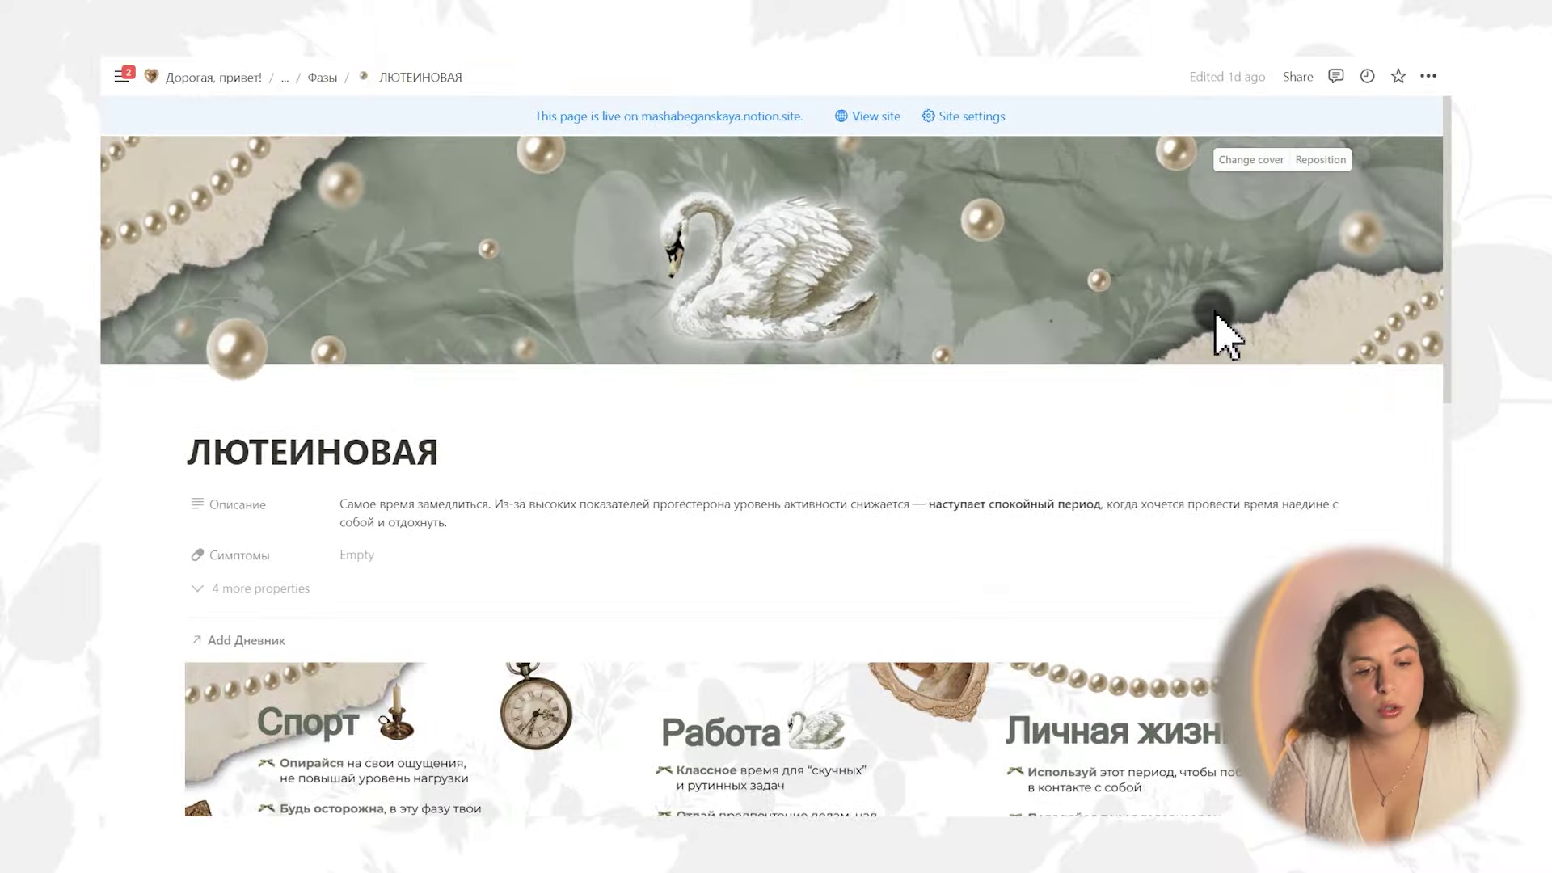
pyautogui.scroll(-8, 1220, 336)
pyautogui.scroll(3, 1263, 391)
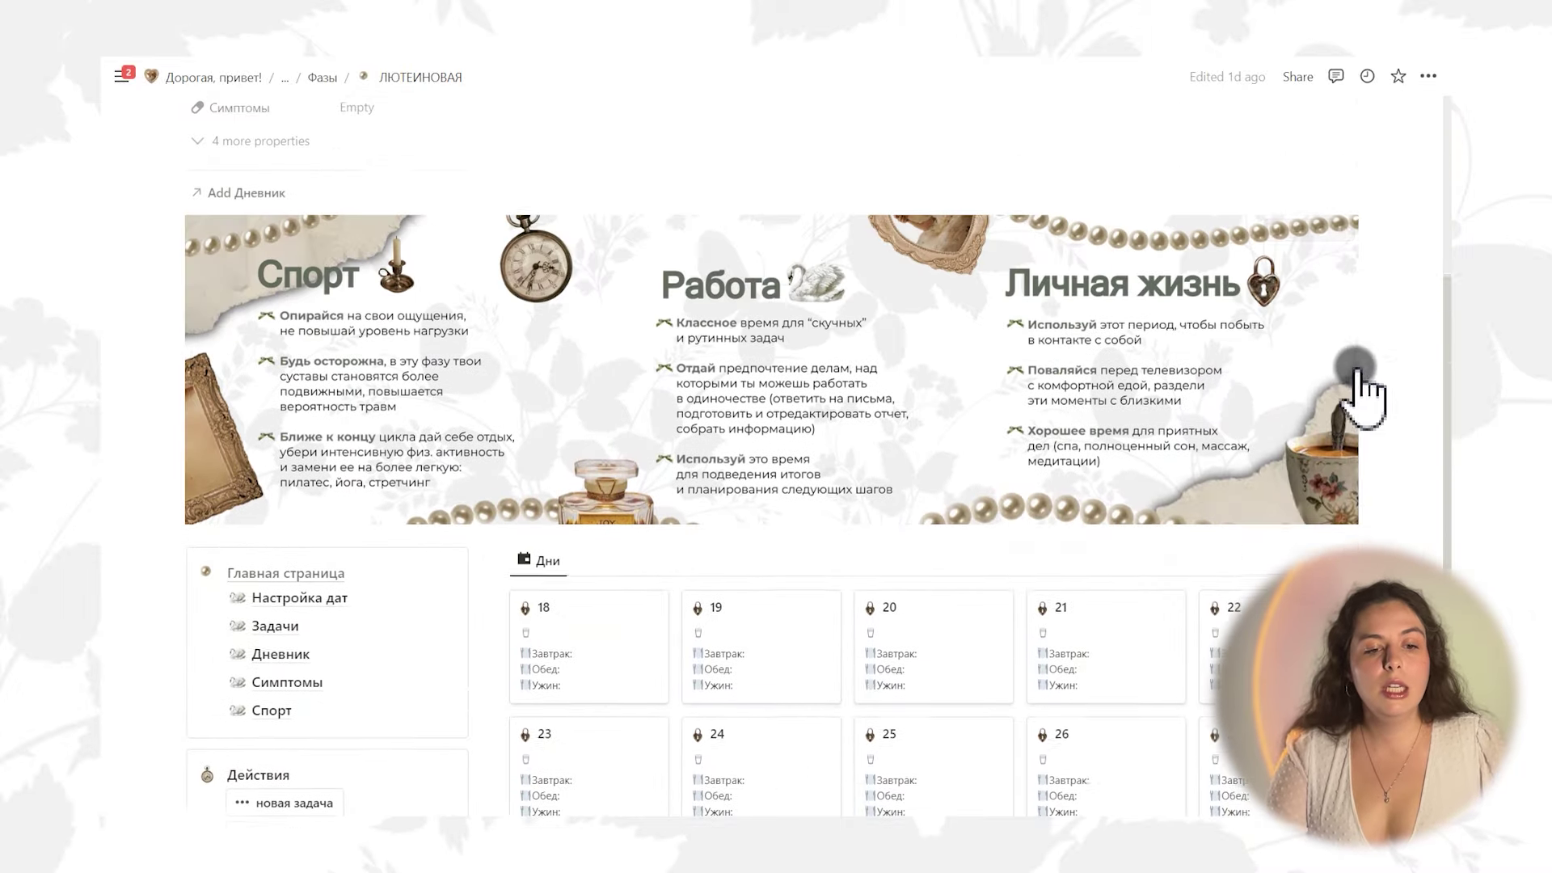
pyautogui.scroll(-4, 845, 596)
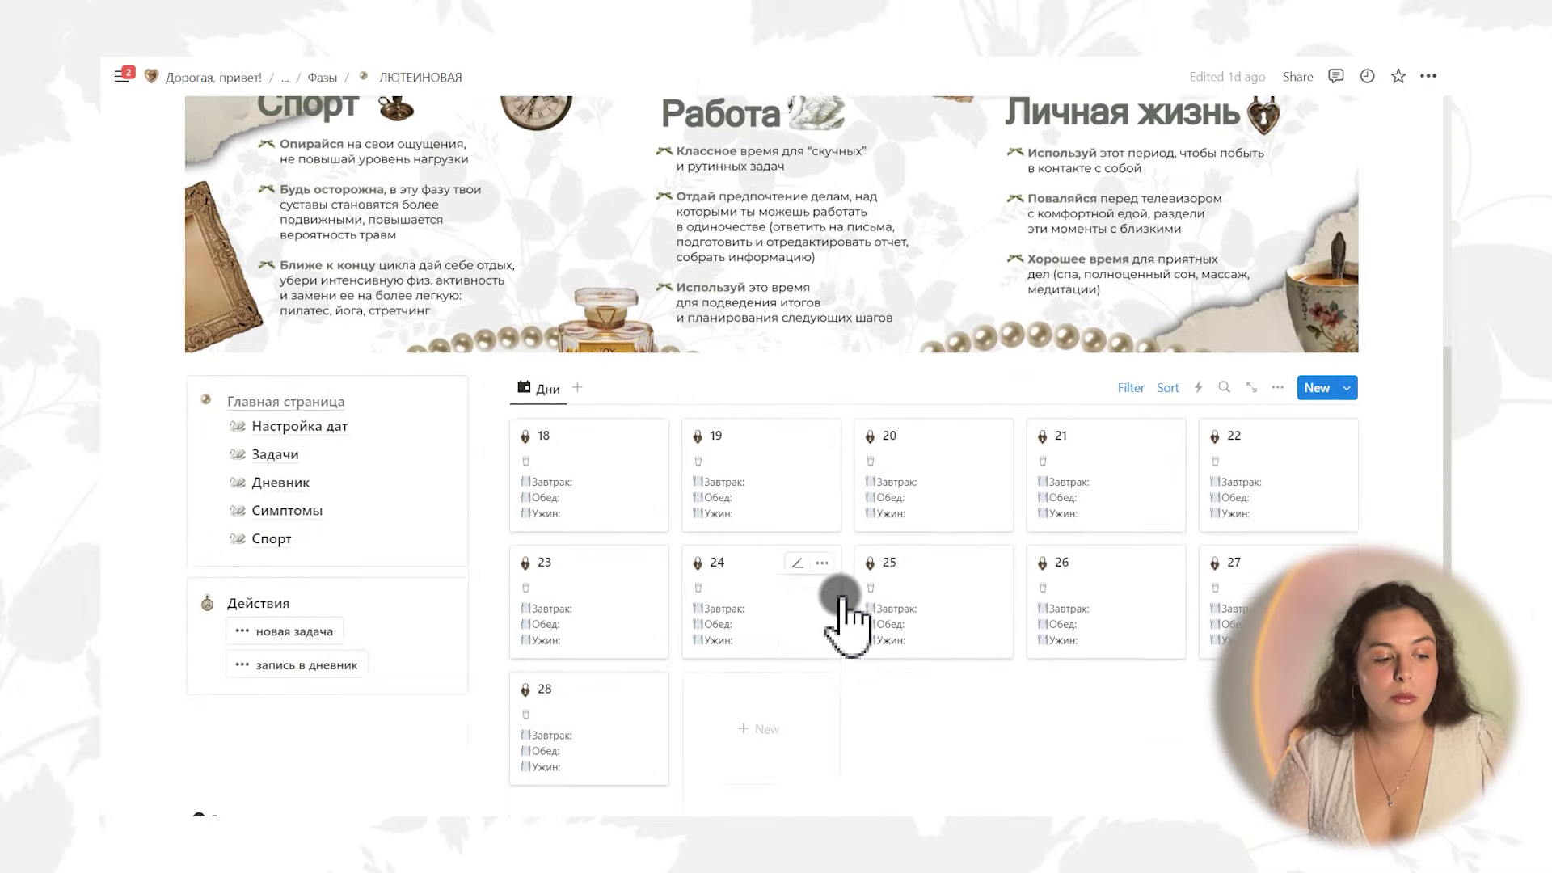
pyautogui.scroll(-3, 838, 615)
pyautogui.scroll(3, 841, 634)
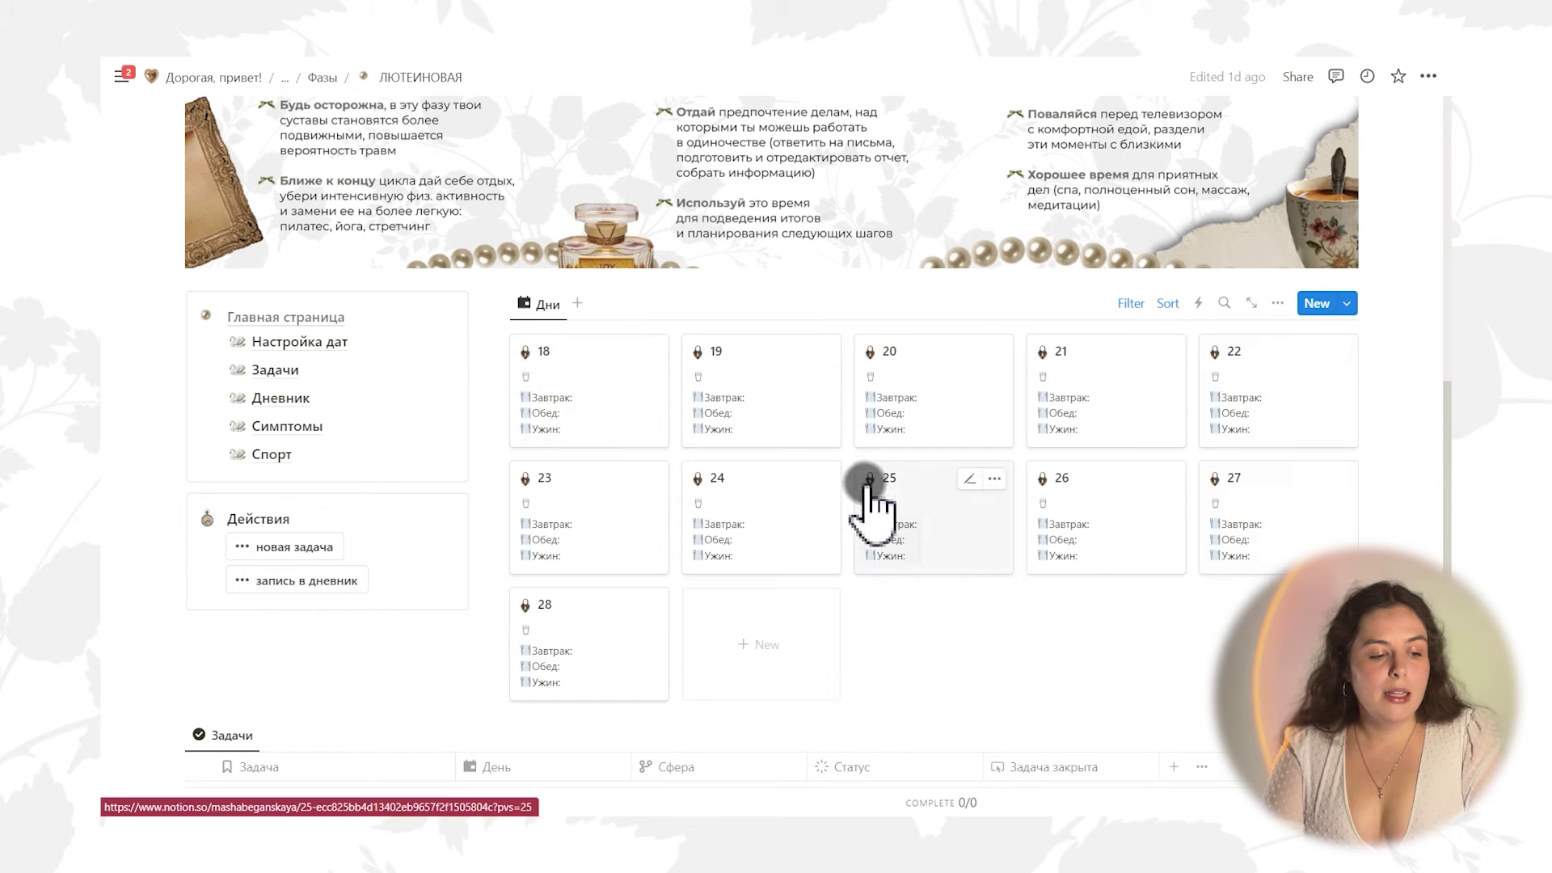
pyautogui.scroll(-2, 631, 429)
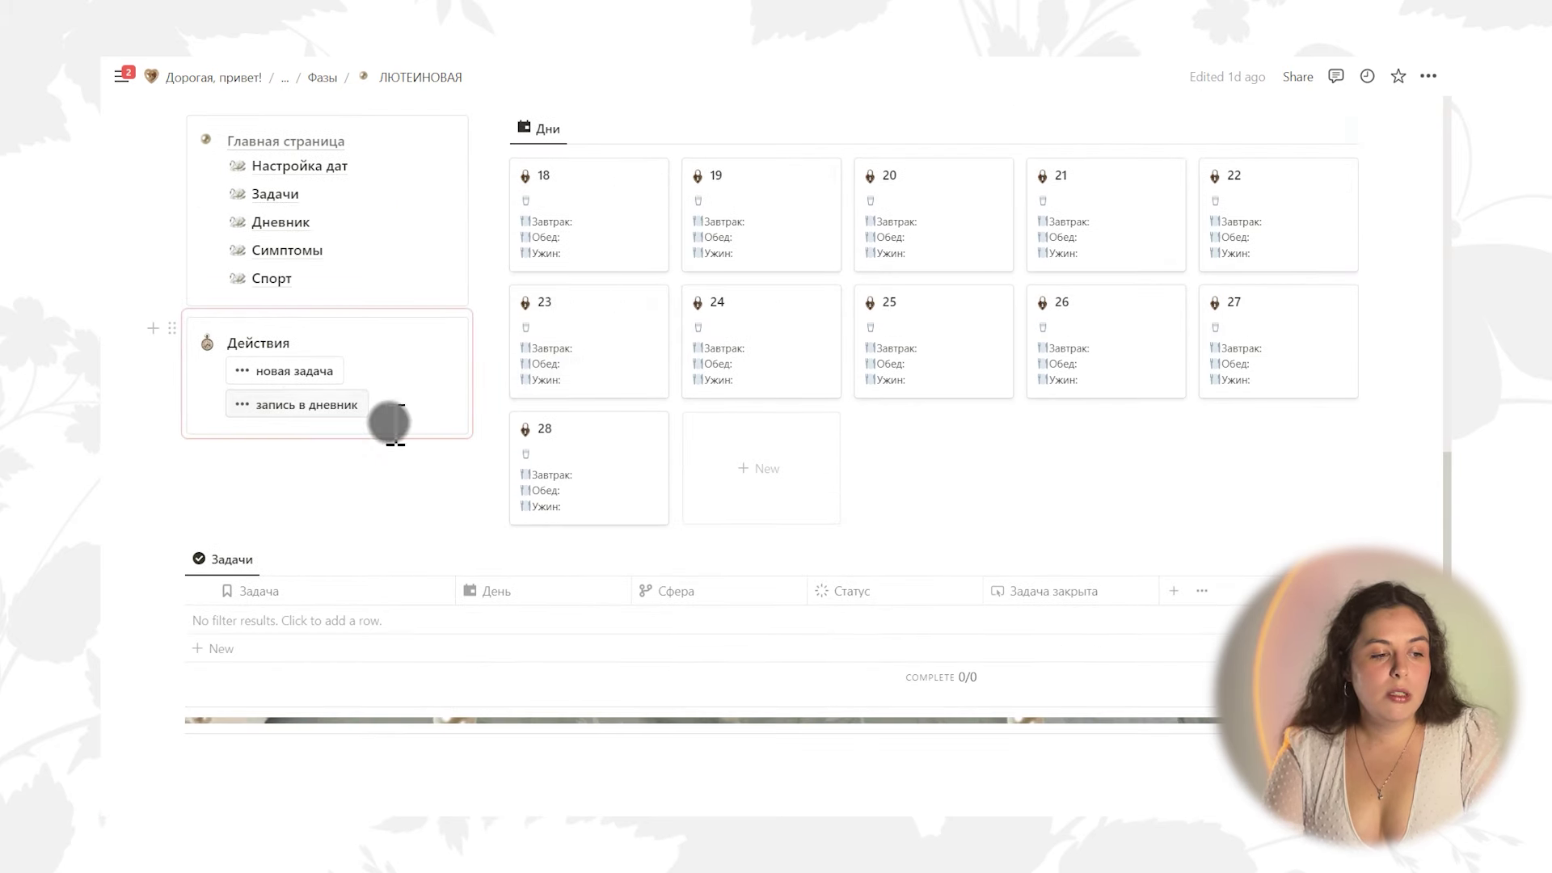
pyautogui.scroll(1, 388, 404)
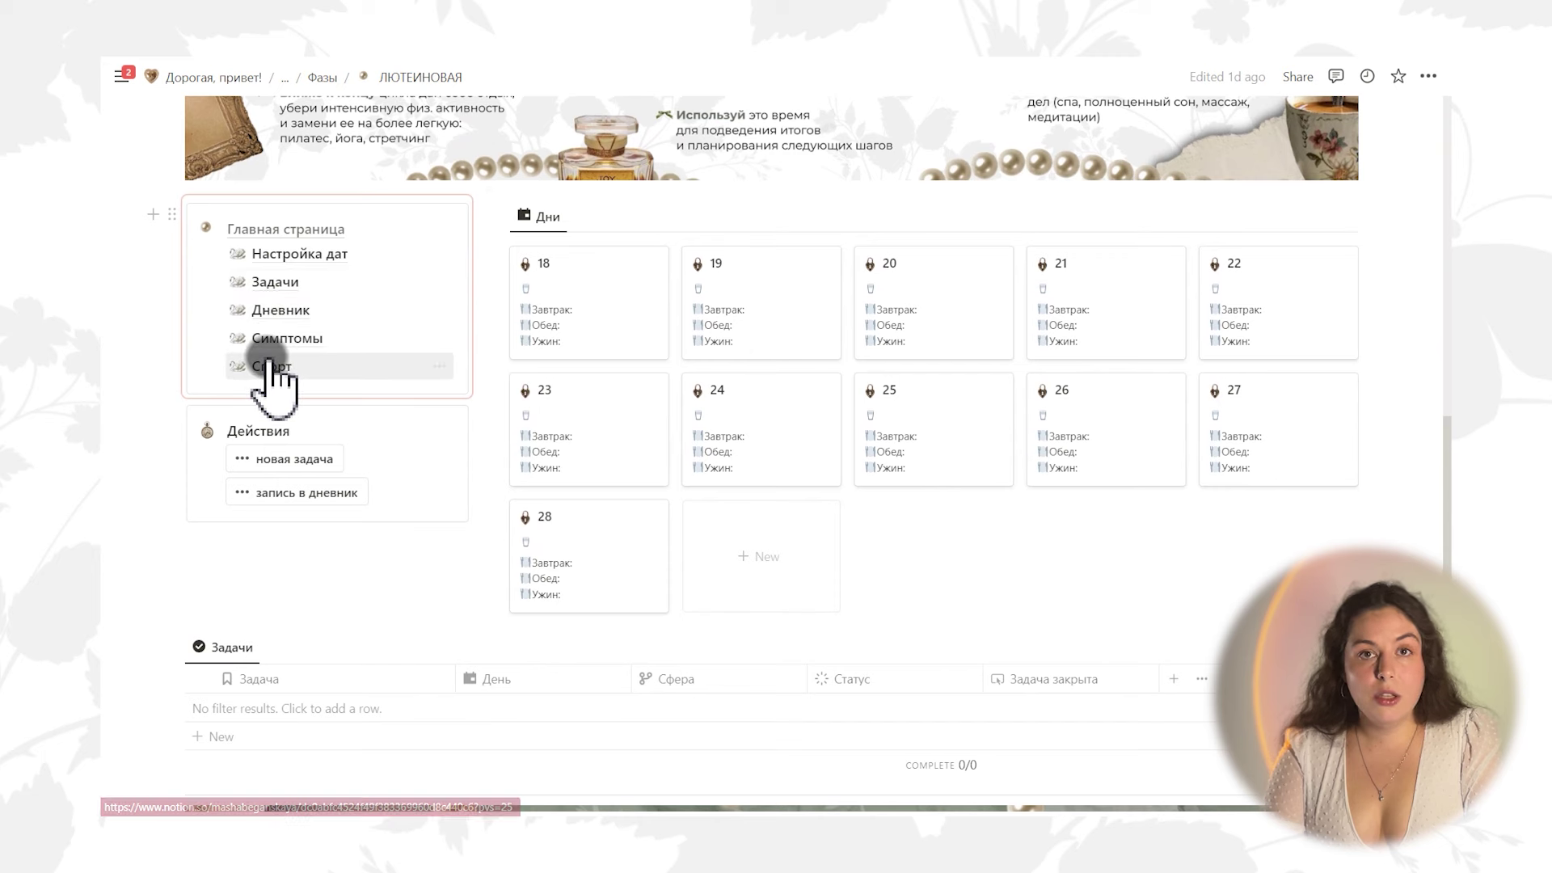
# Create a new task from the phase page's actions, title it выпустить видео and assign it to day 18 ЛЮТЕИНОВАЯ
pyautogui.click(293, 458)
pyautogui.click(513, 475)
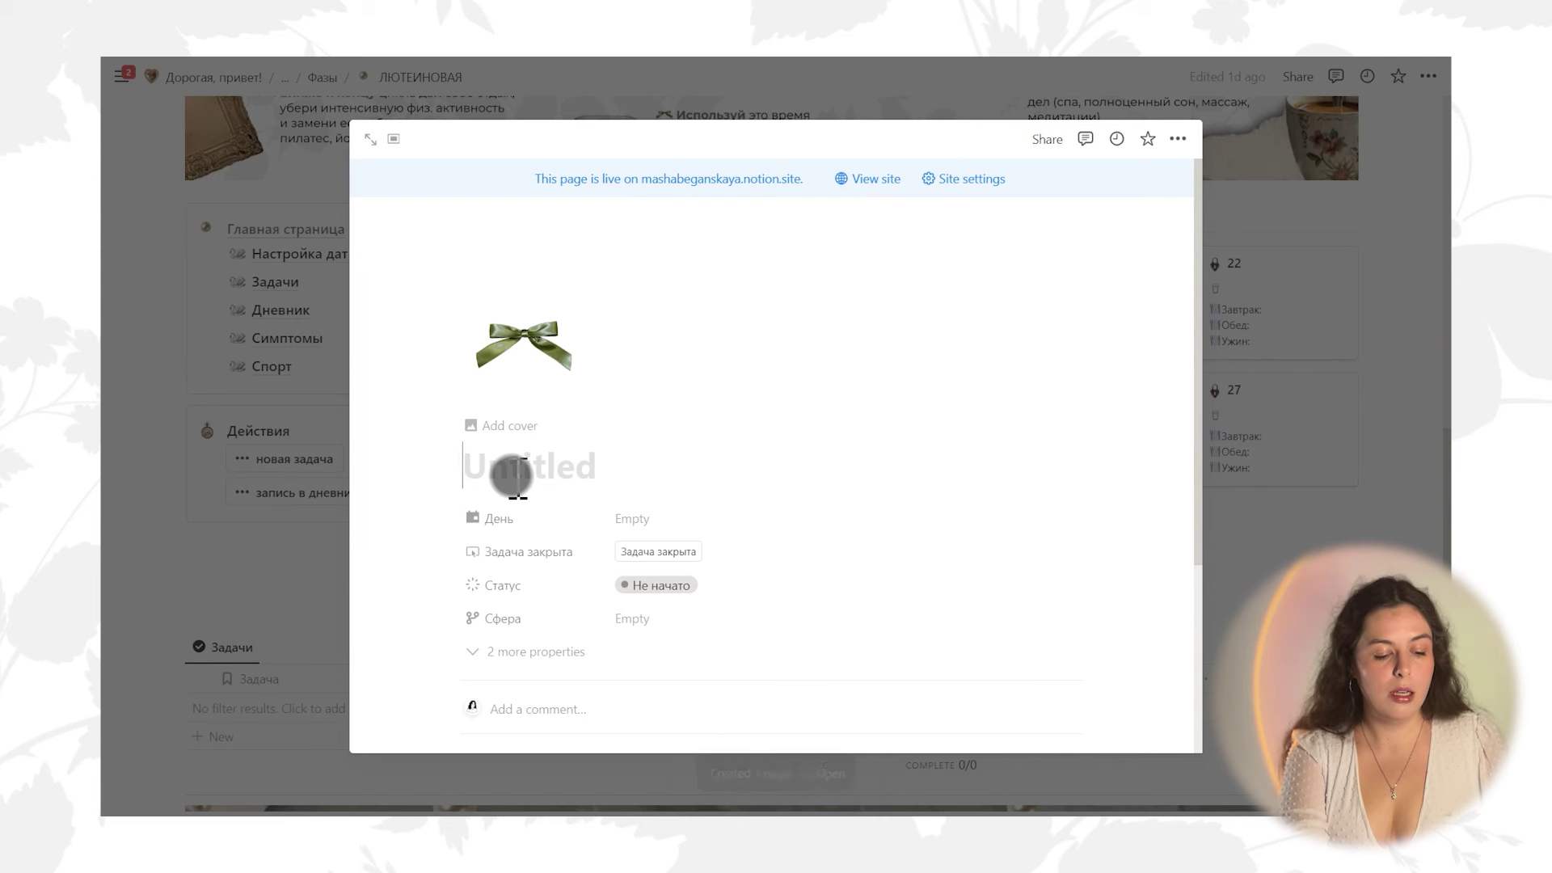
pyautogui.write('выпус')
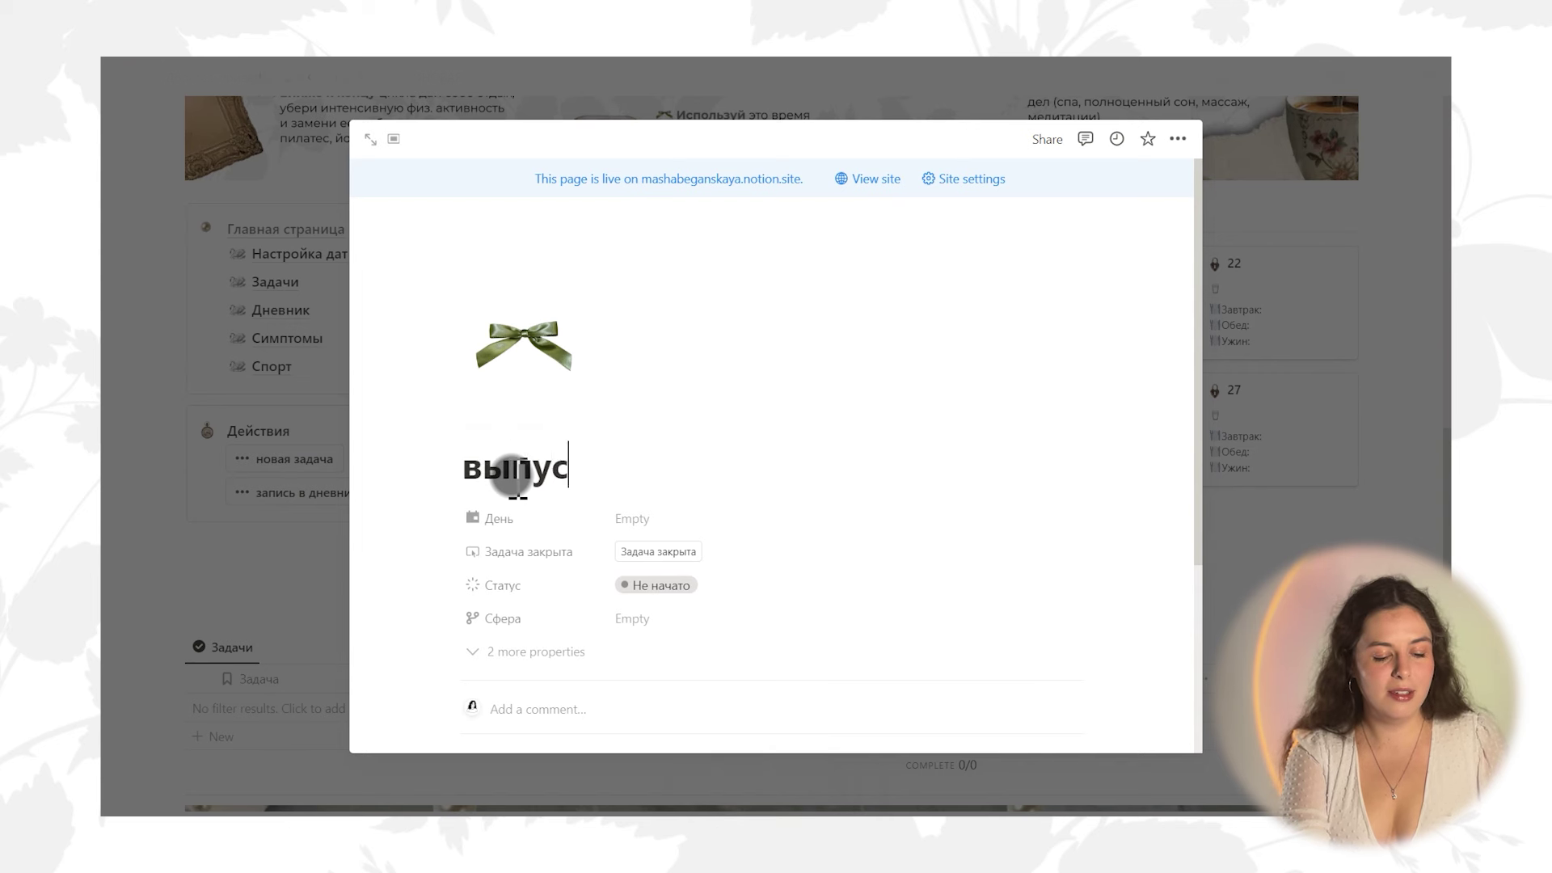
pyautogui.write('тить видео')
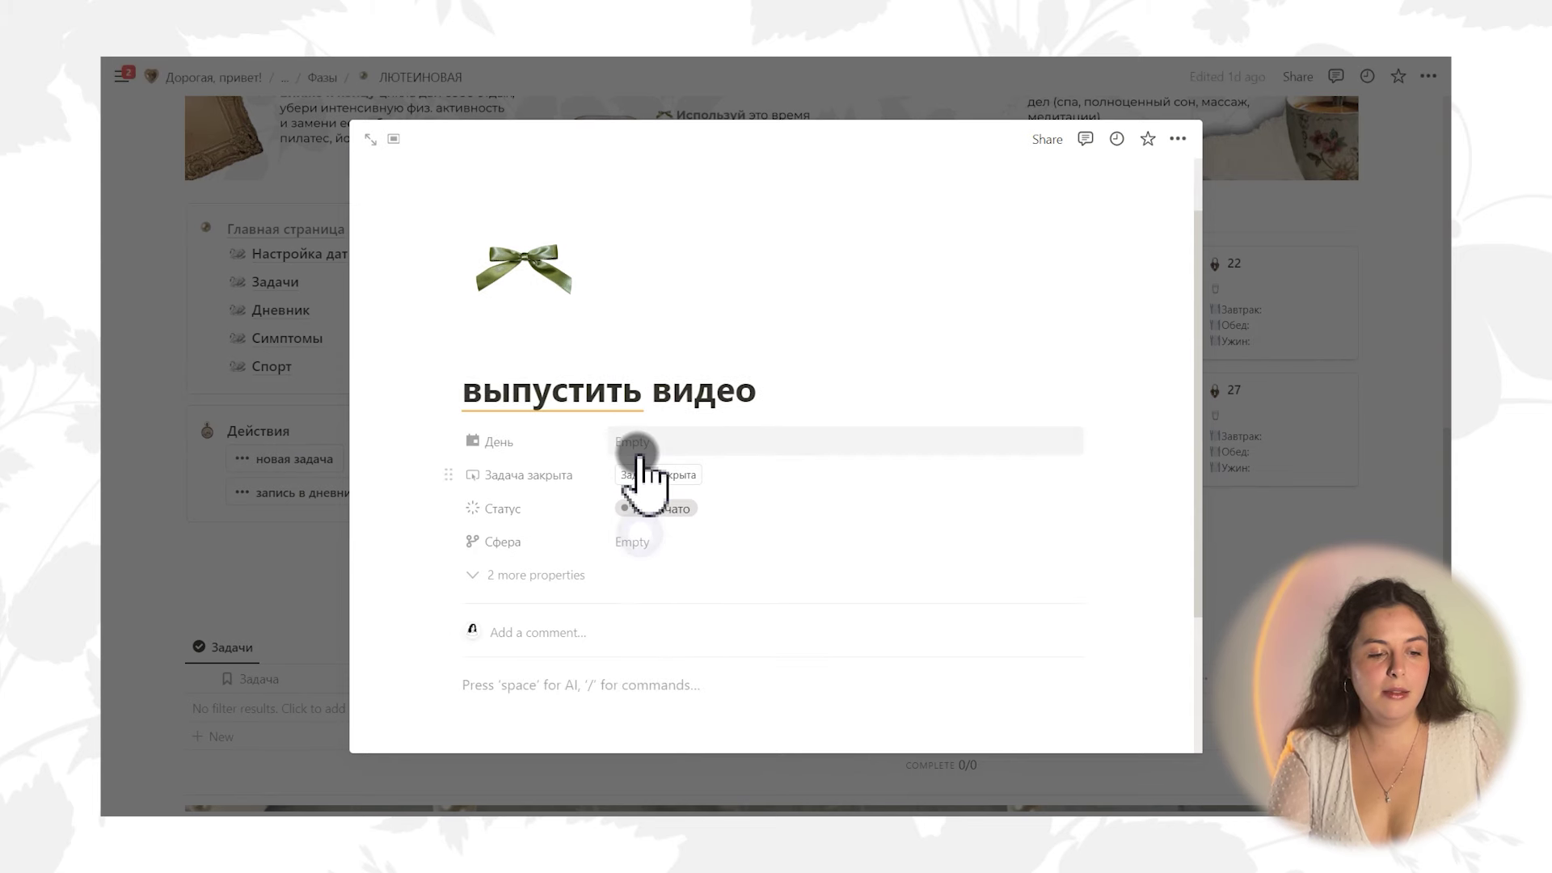
pyautogui.click(637, 442)
pyautogui.click(753, 437)
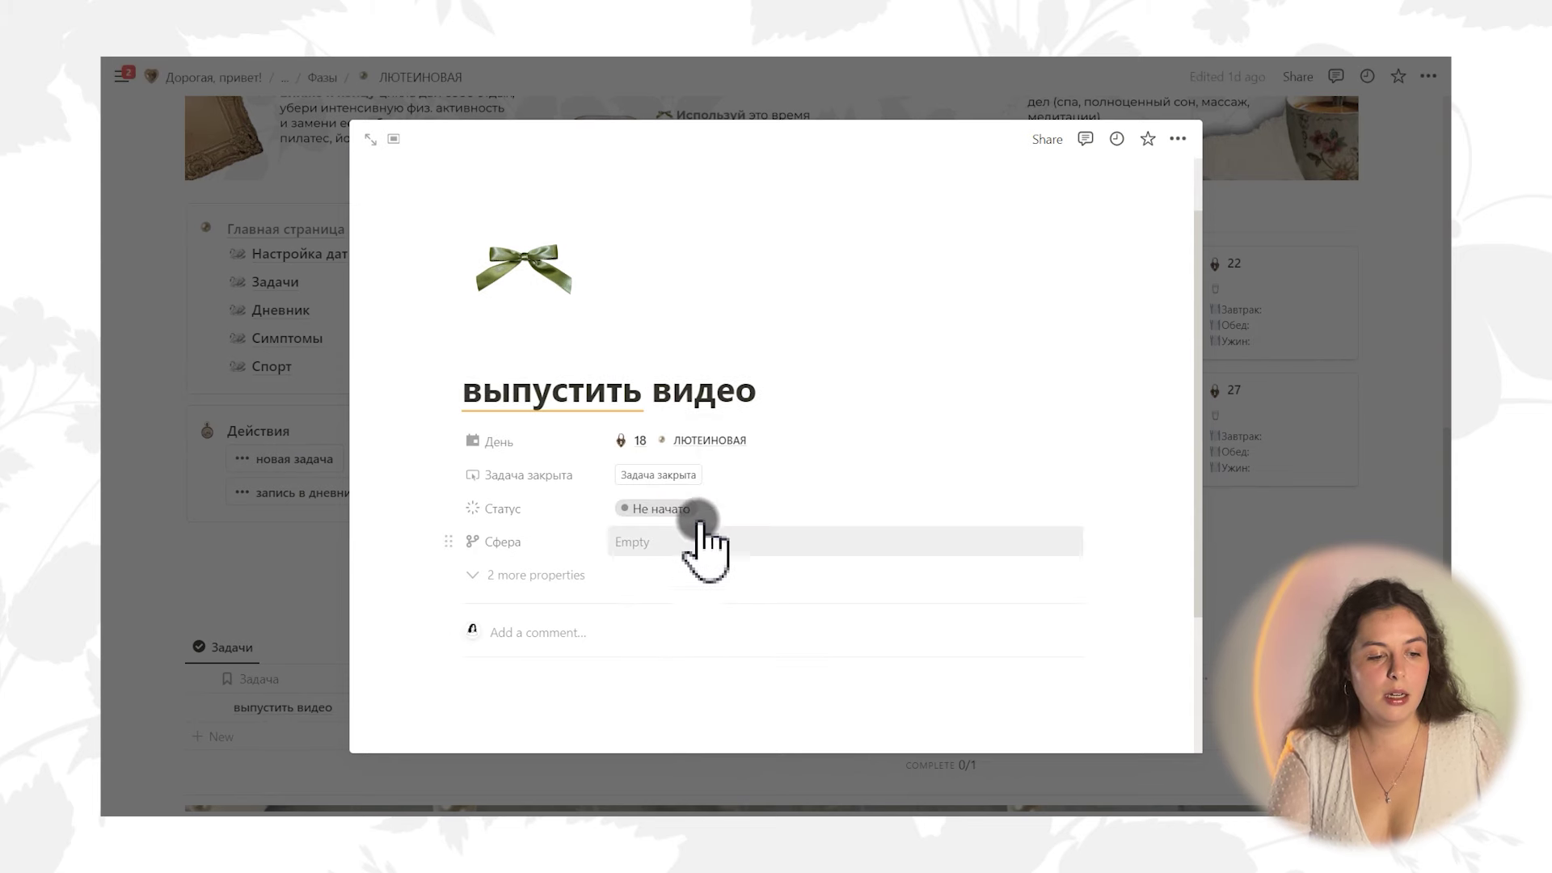
# Set the task's Сфера to работа
pyautogui.click(695, 540)
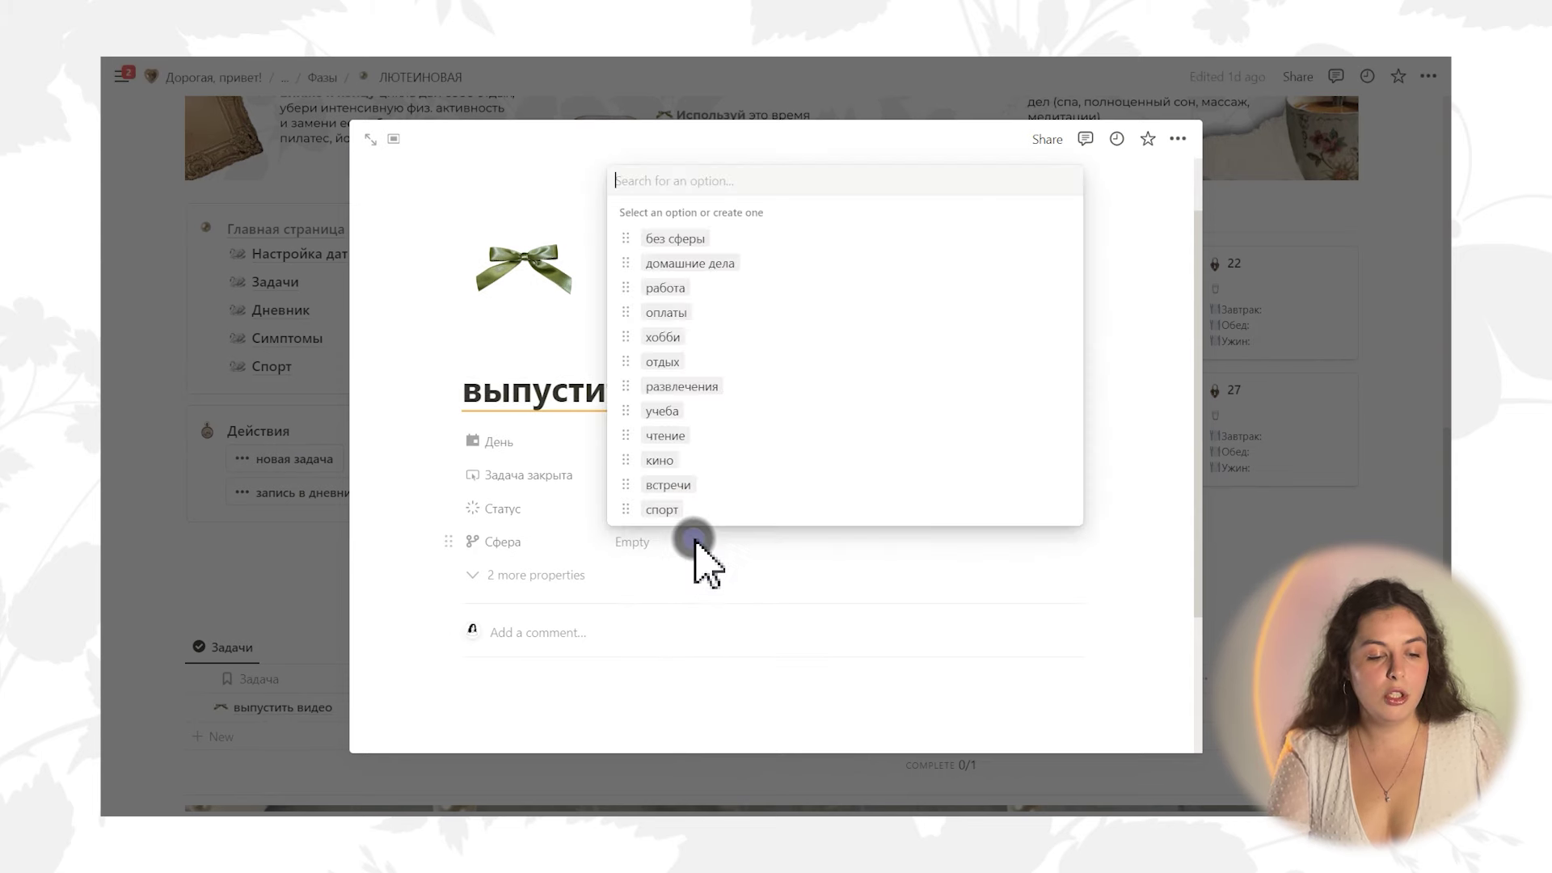
pyautogui.click(693, 361)
pyautogui.click(665, 539)
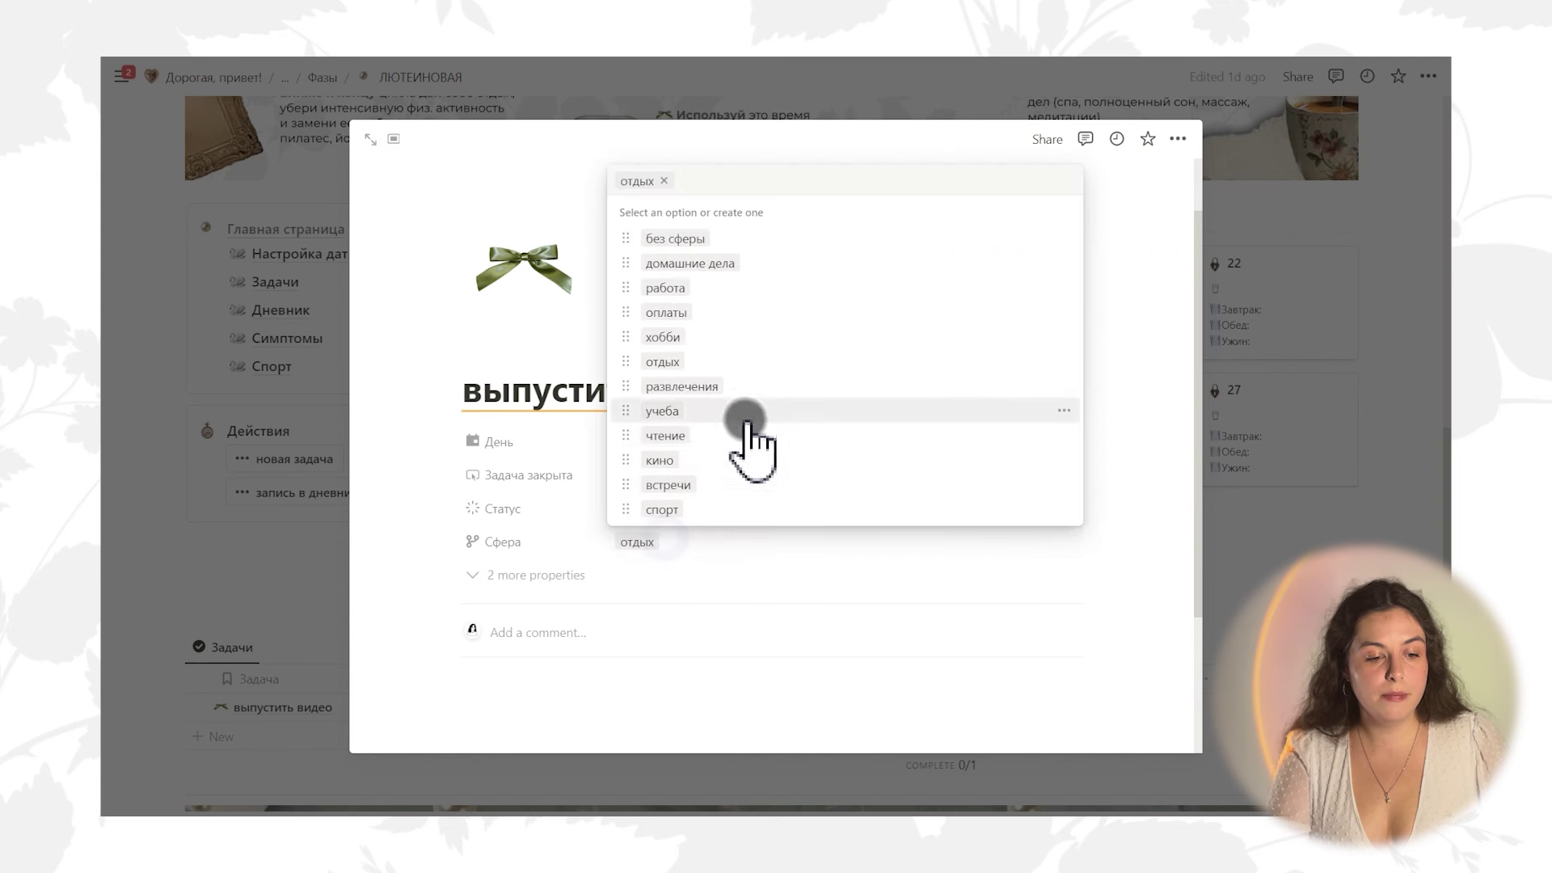
pyautogui.click(671, 287)
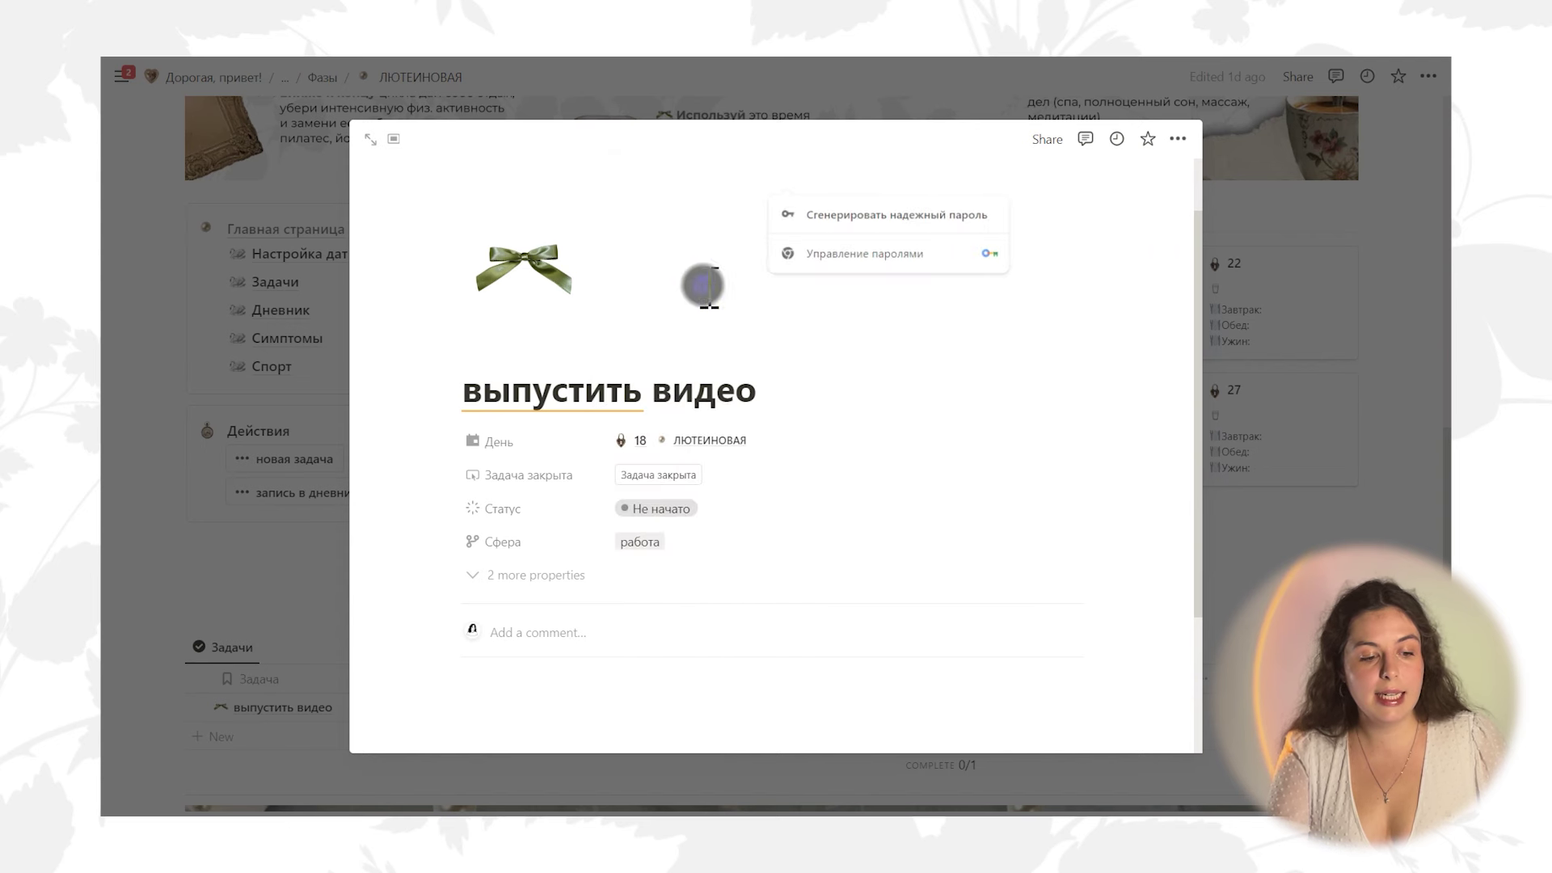
# Enter the sample text пеконглнеое in the task's body and close the task page
pyautogui.click(571, 682)
pyautogui.scroll(-1, 582, 671)
pyautogui.write('пеконглнеое')
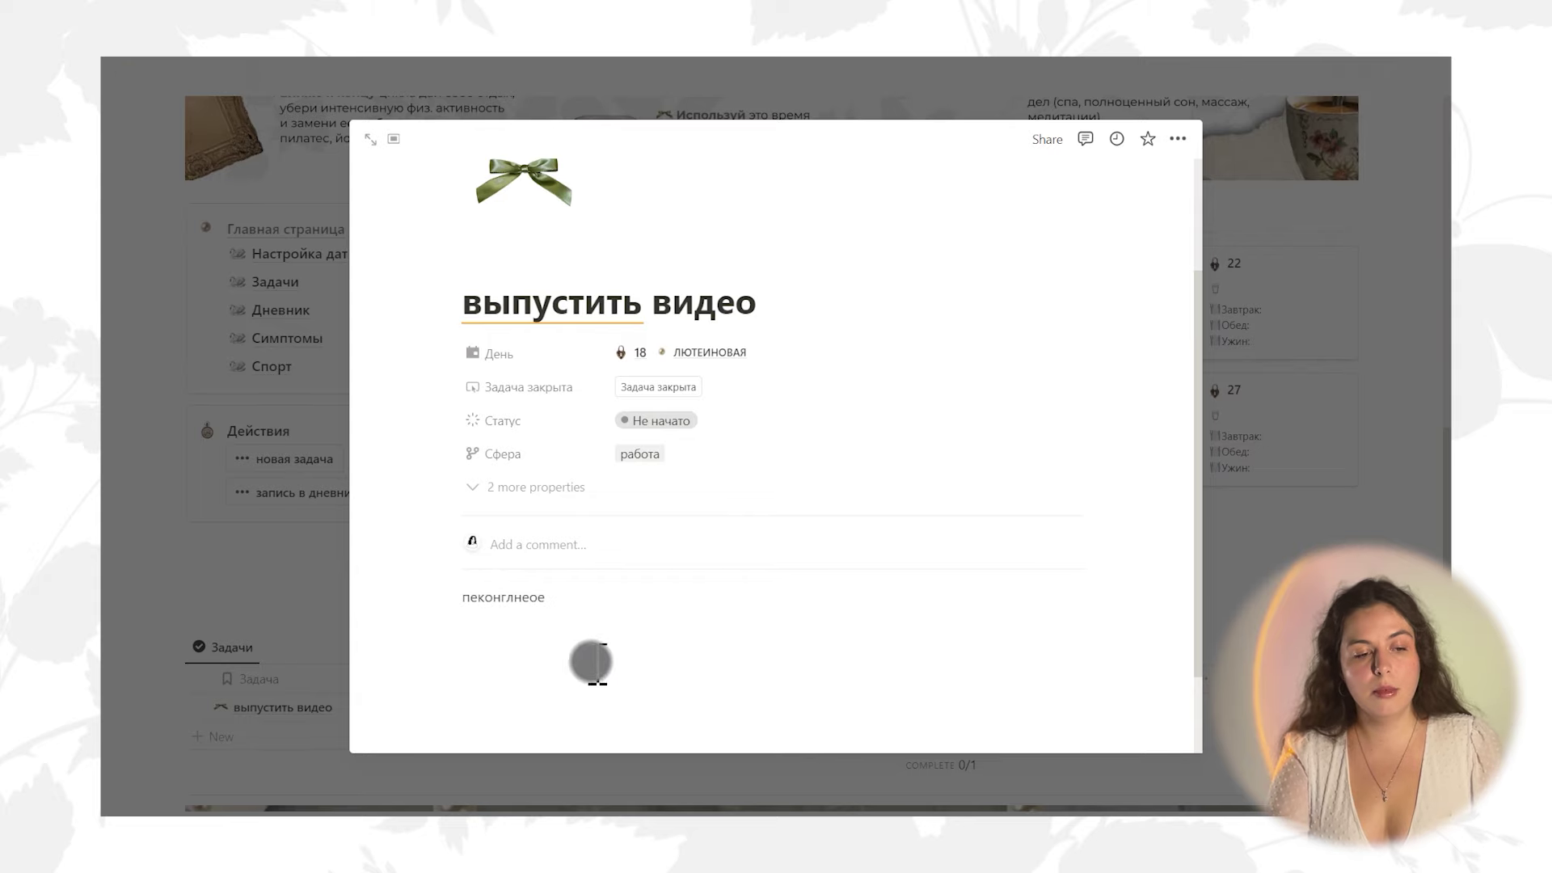
pyautogui.scroll(3, 693, 595)
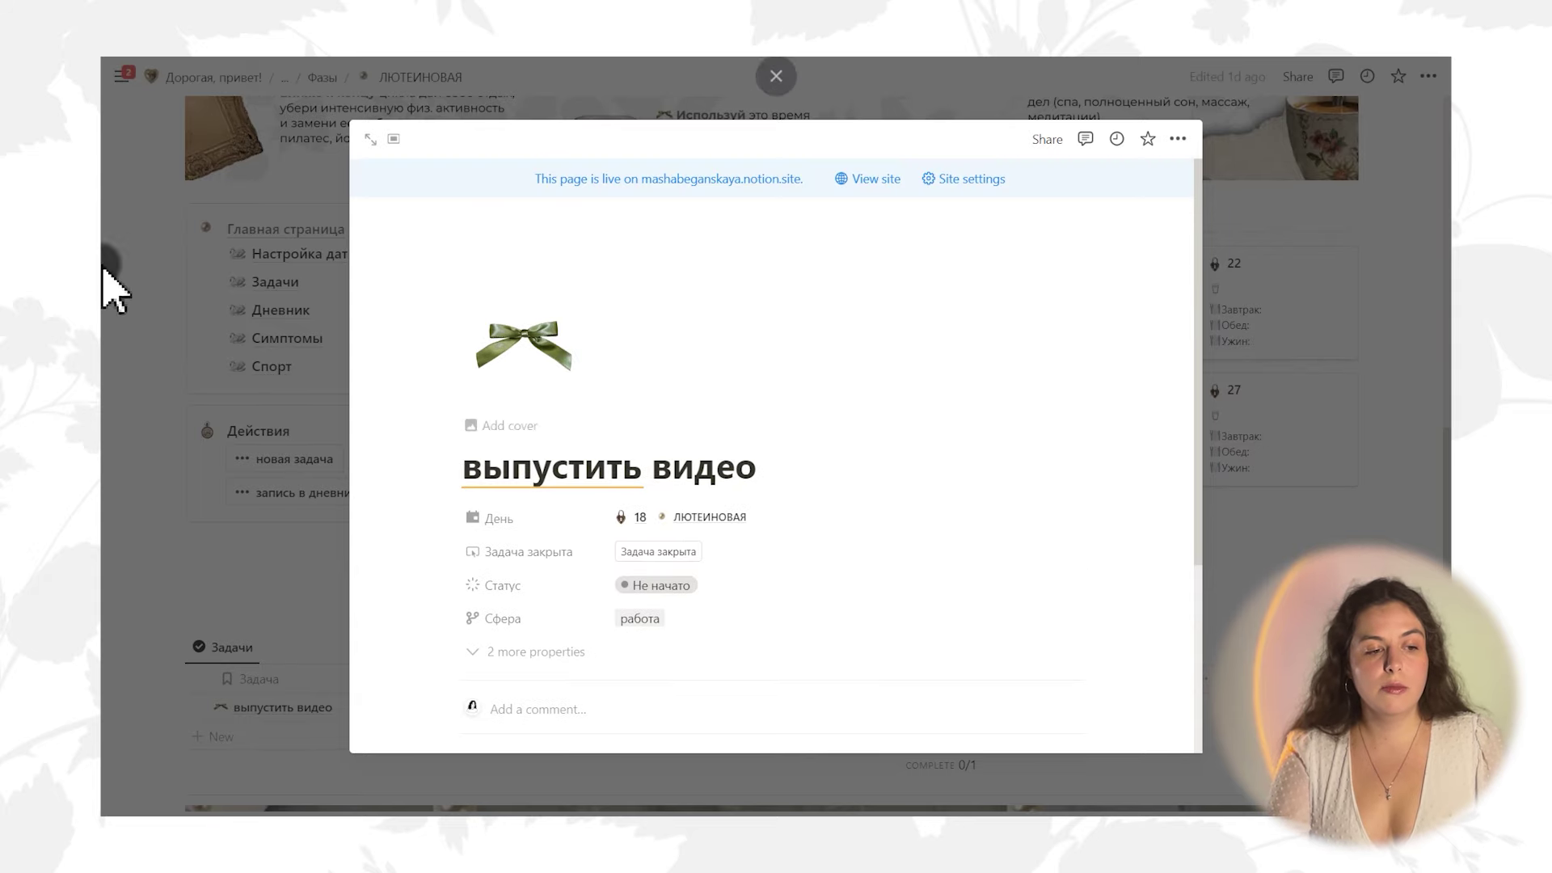
pyautogui.press('Escape')
# Mark the выпустить видео task as done in the phase page's Задачи table using its Задача закрыта action
pyautogui.scroll(-3, 1095, 520)
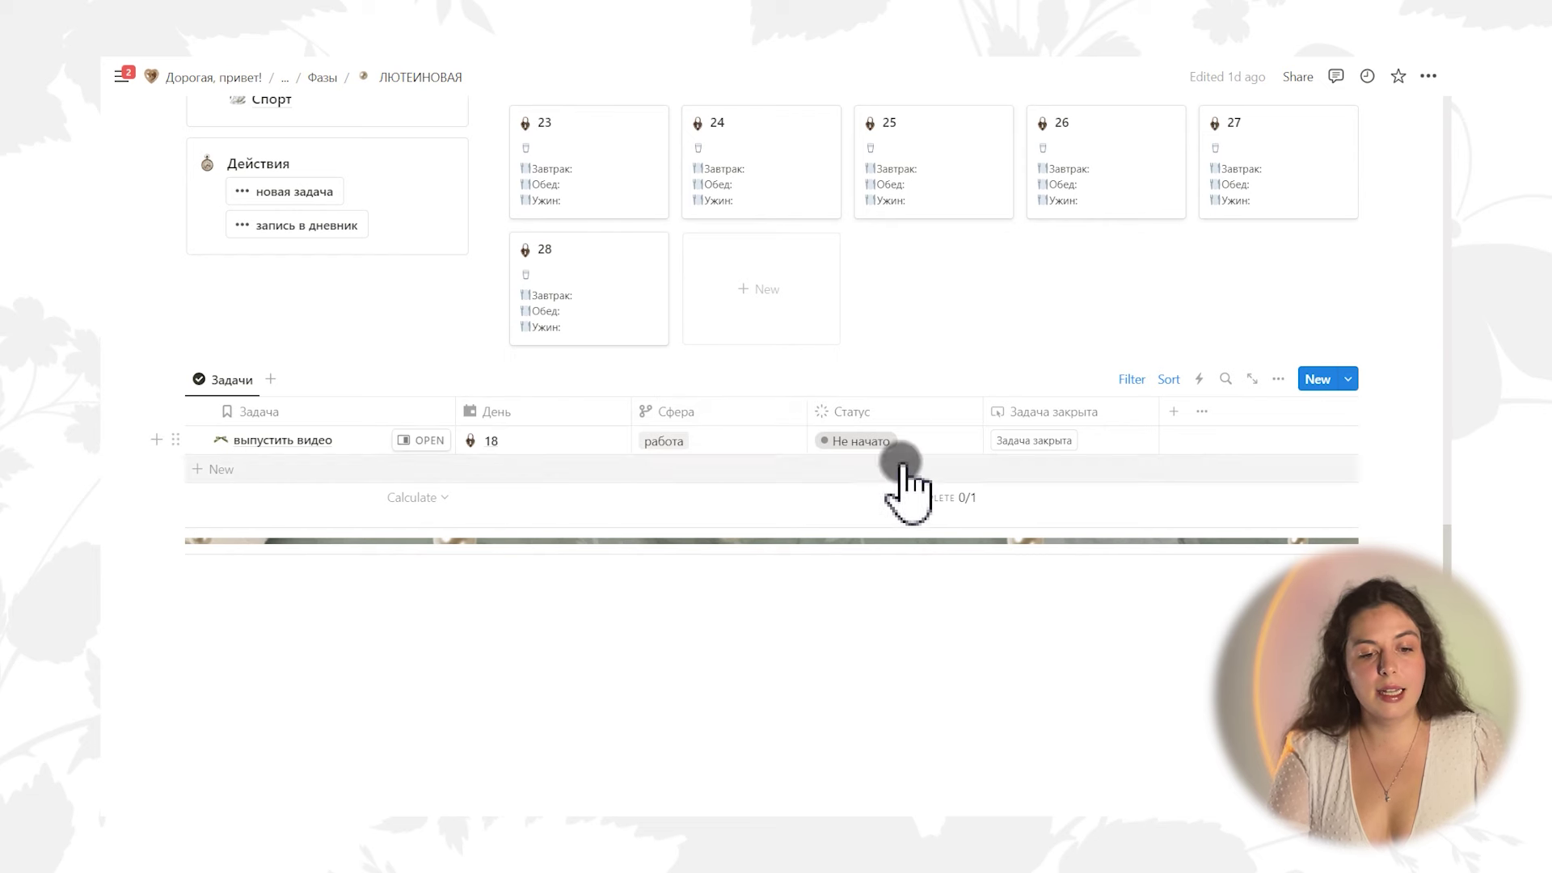
pyautogui.click(1042, 441)
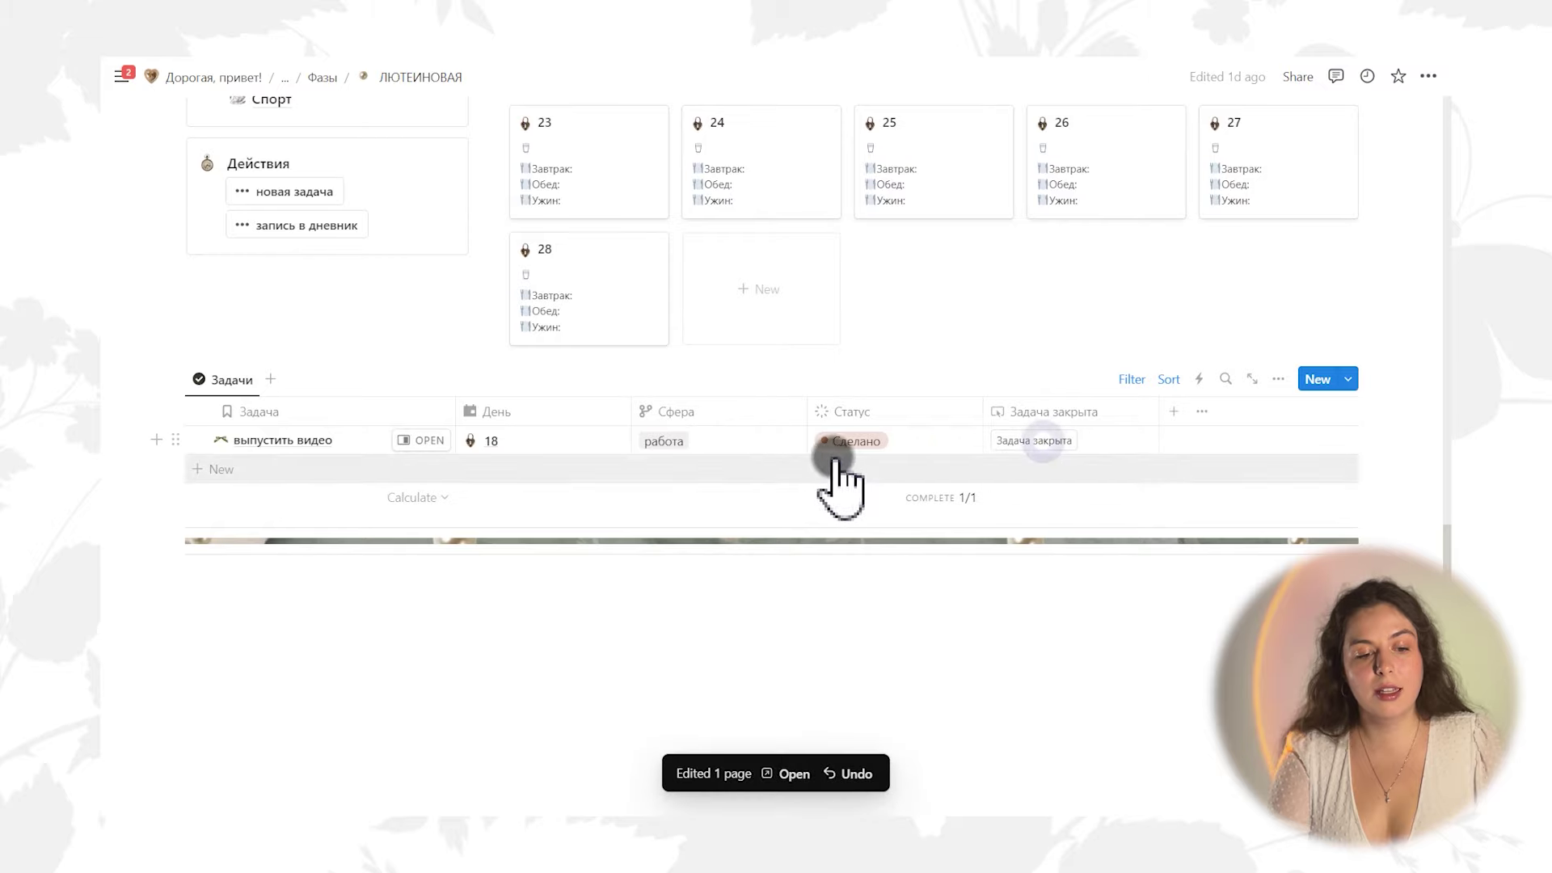
pyautogui.scroll(5, 1002, 497)
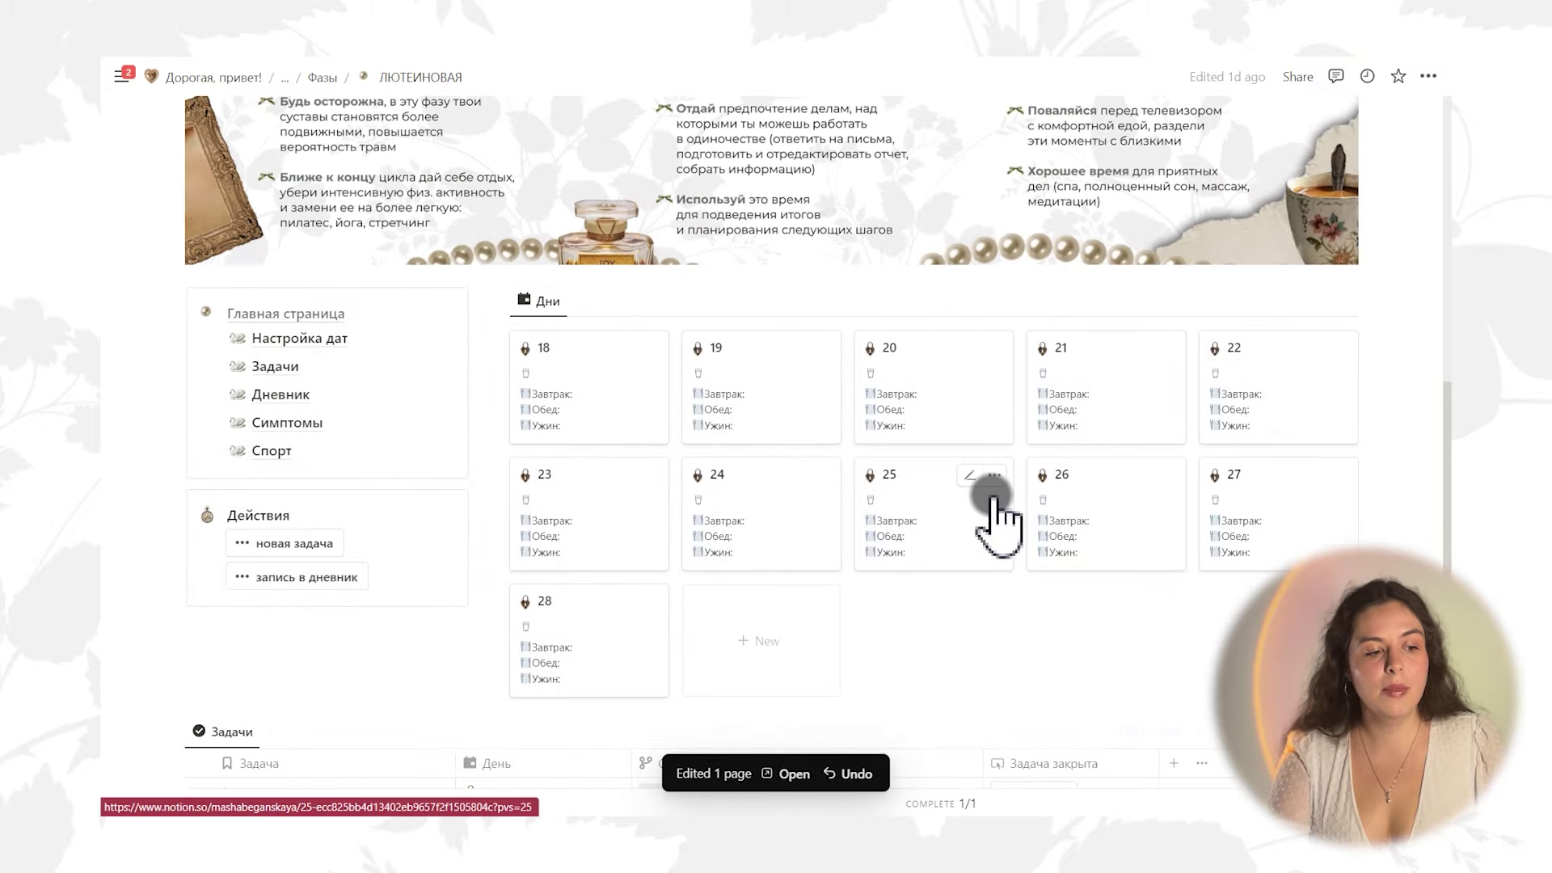
pyautogui.scroll(7, 997, 509)
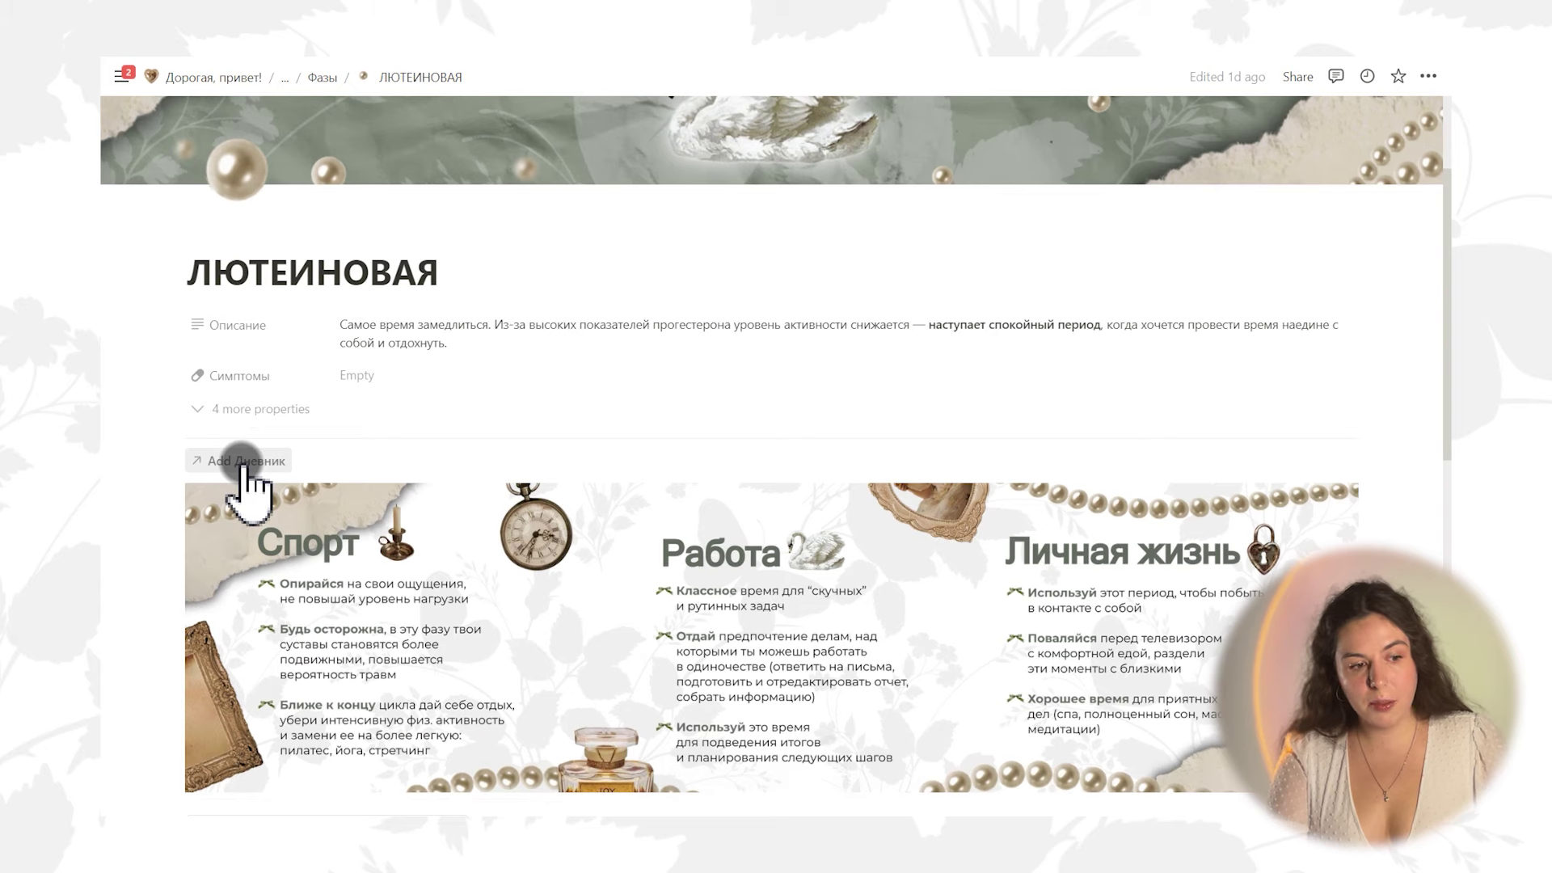
# Create a diary entry from the phase page's actions, apply the Рецензия на книгу template, look through its sections and close it
pyautogui.scroll(-5, 246, 485)
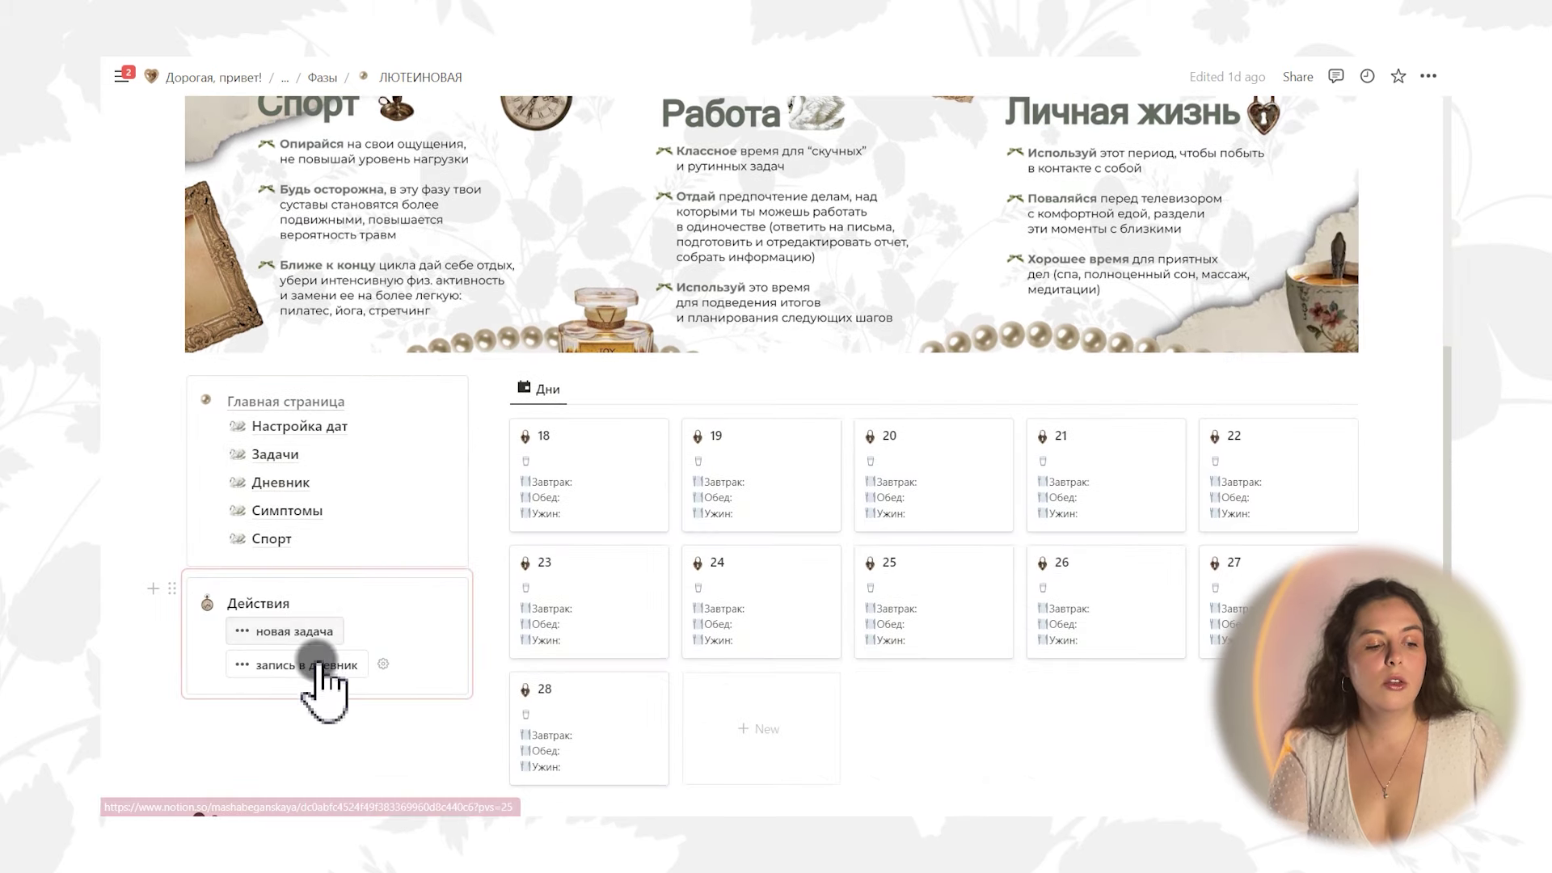
pyautogui.click(322, 662)
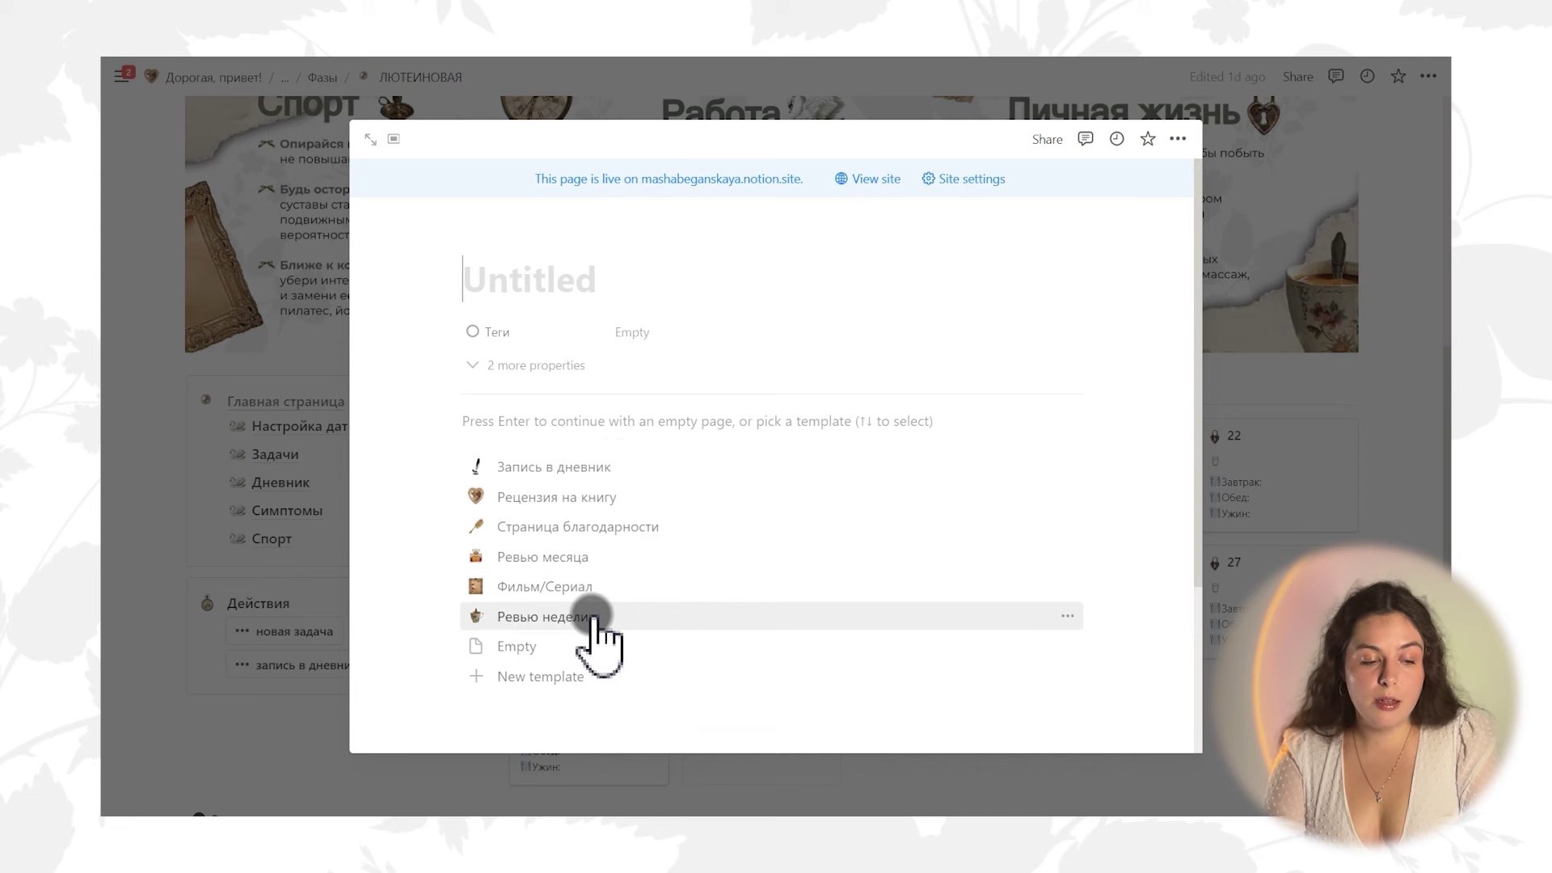
pyautogui.click(599, 496)
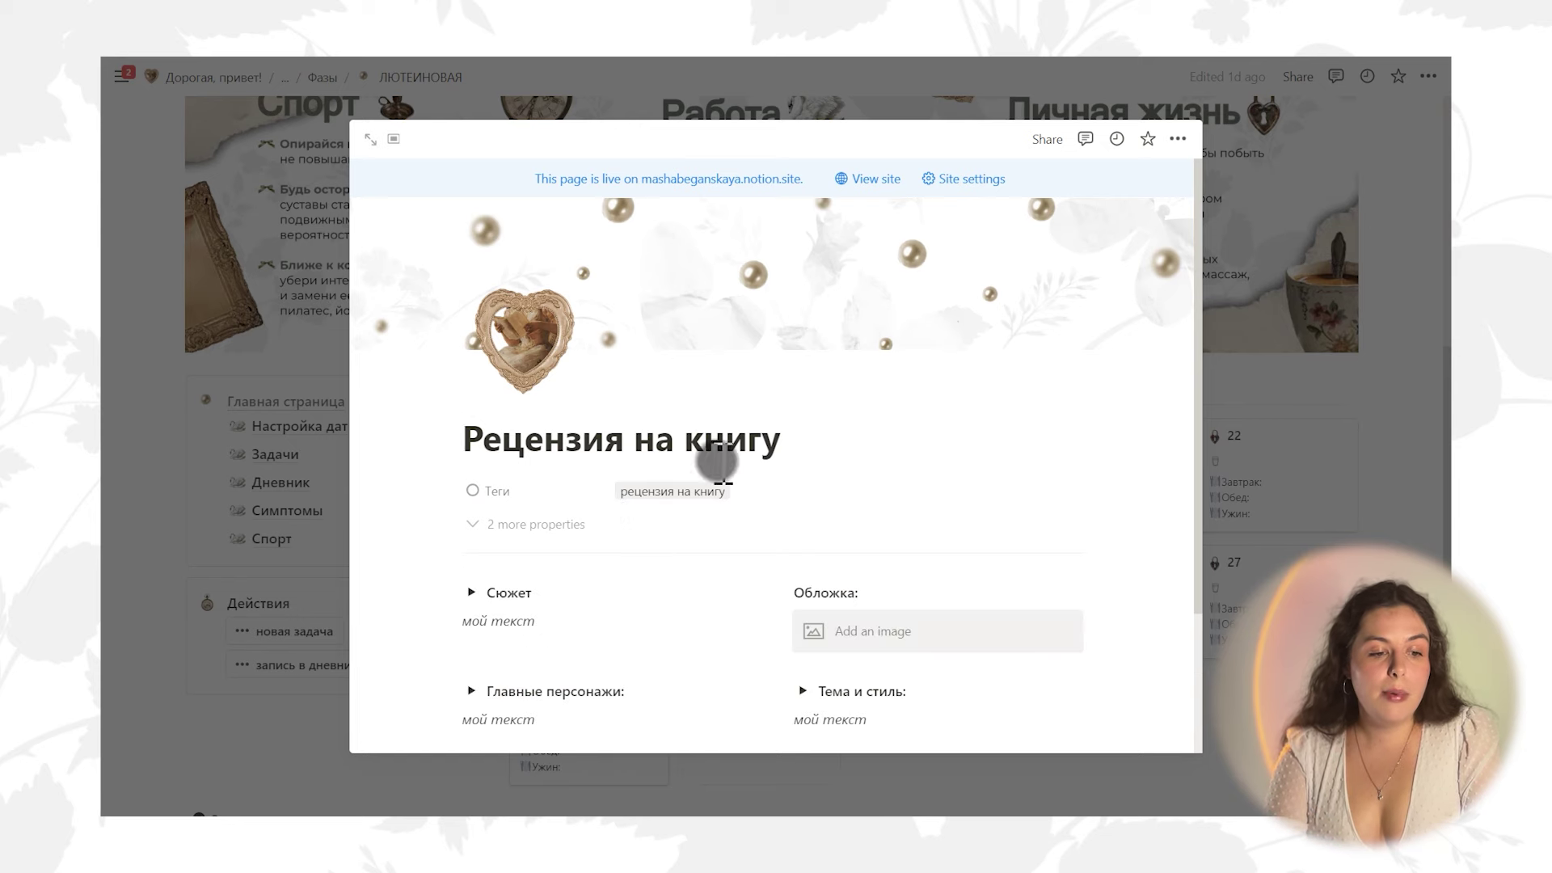
pyautogui.scroll(-2, 788, 441)
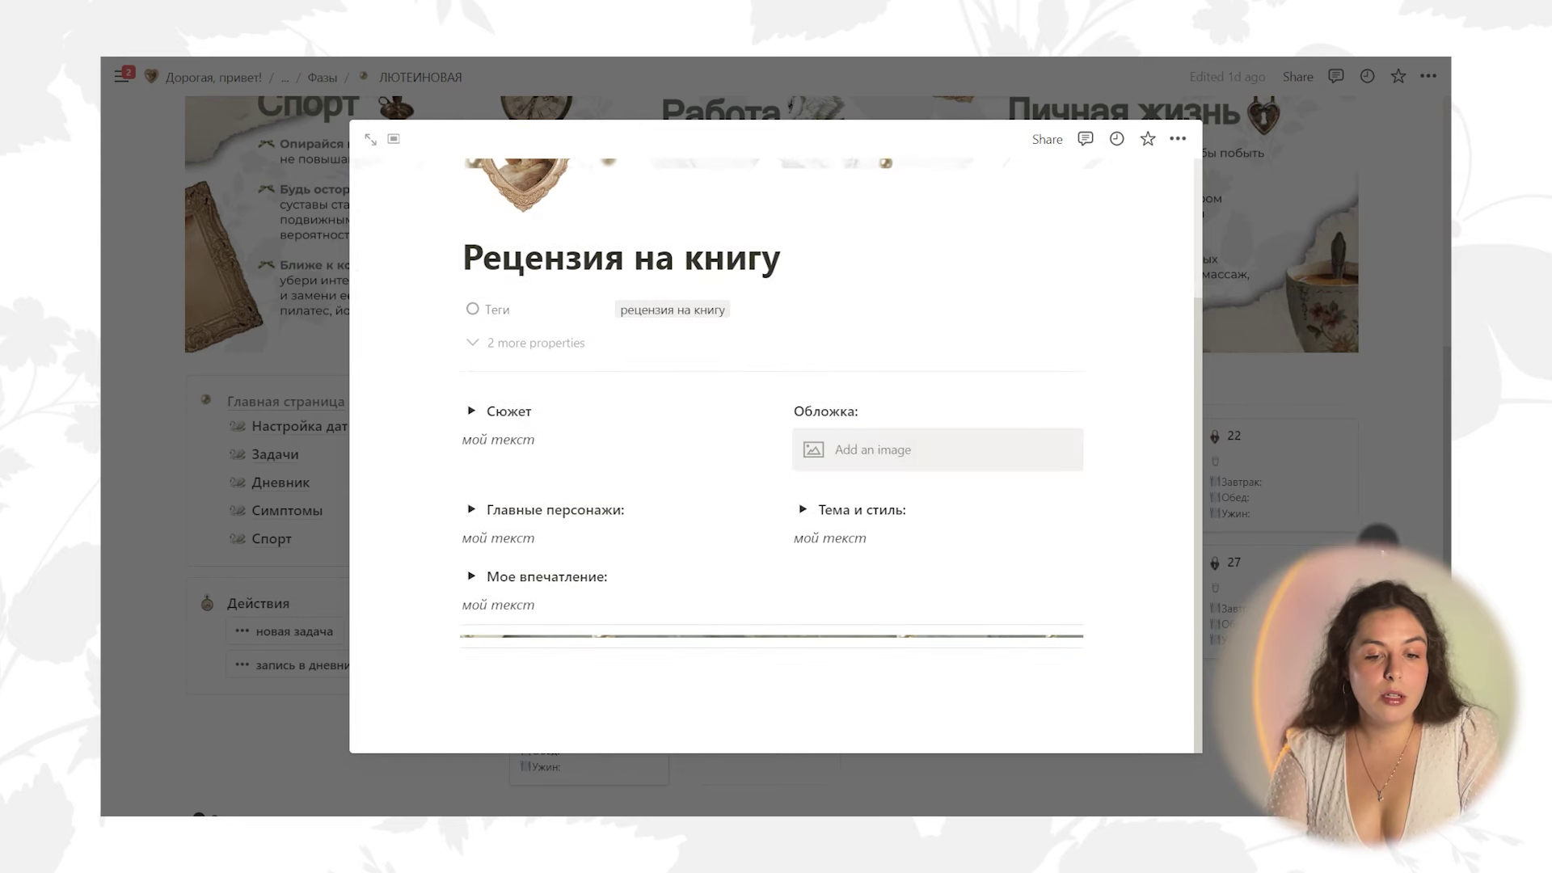
pyautogui.click(1376, 533)
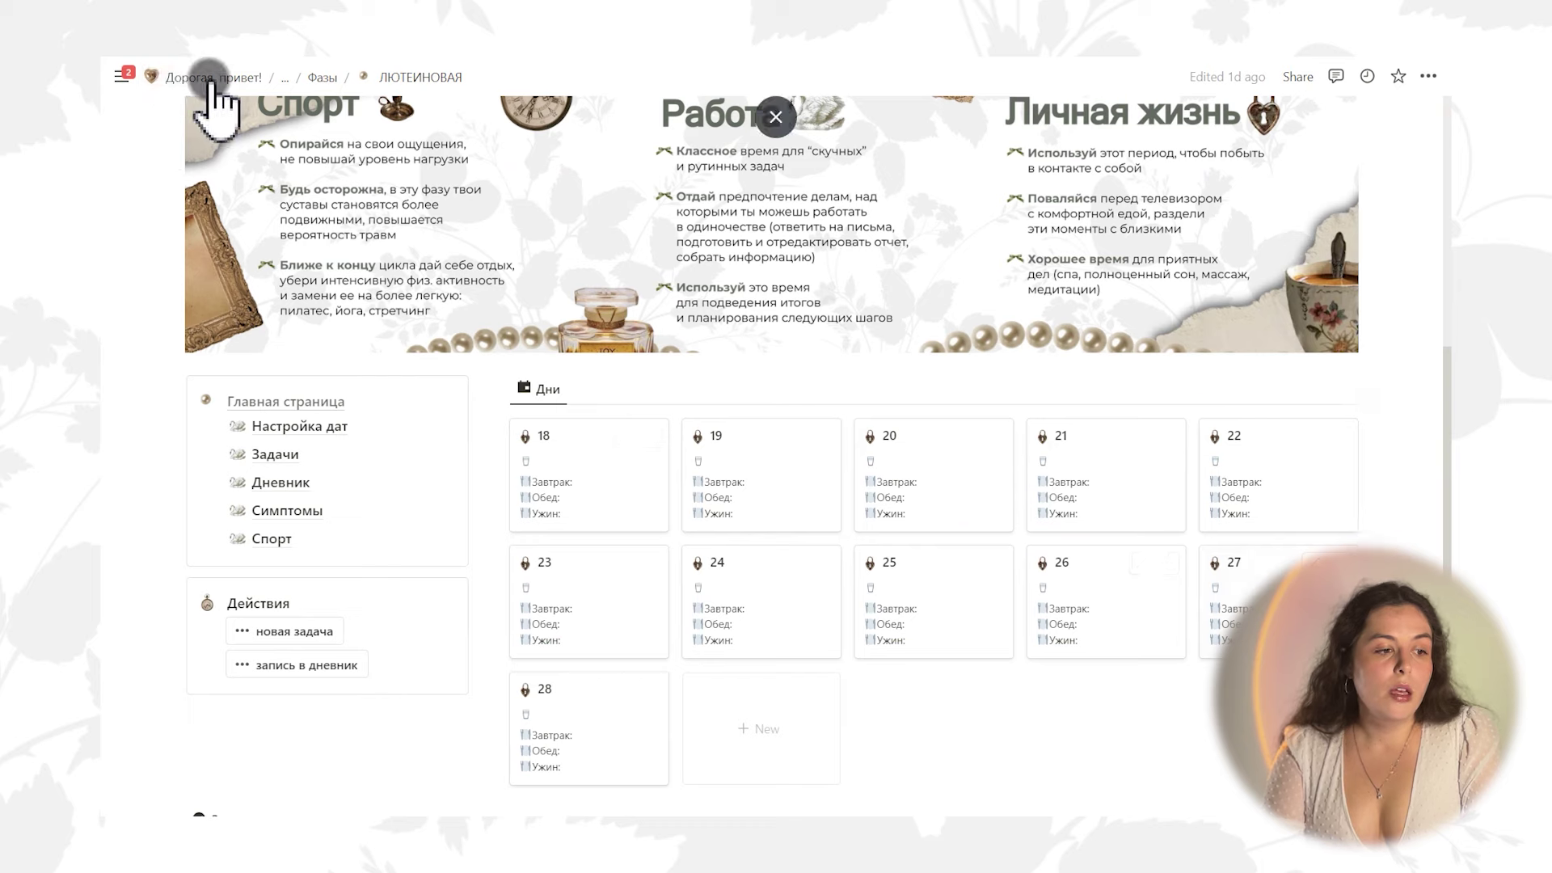
# Go back through Фазы to the Cycle Planner for Girls page and display the Книги entries below the calendar
pyautogui.click(324, 77)
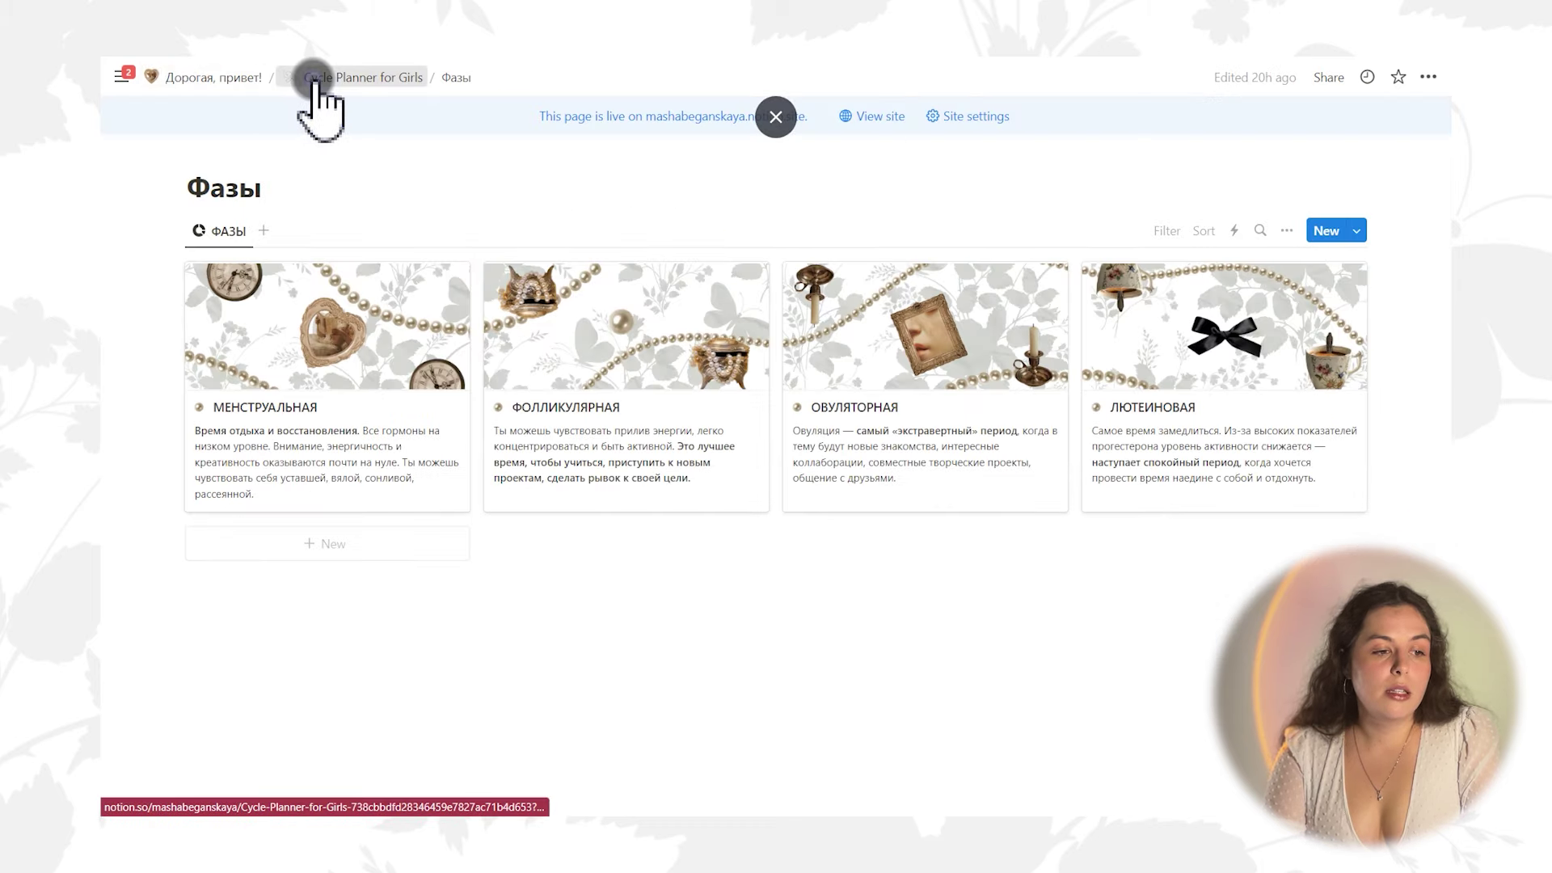
pyautogui.click(307, 78)
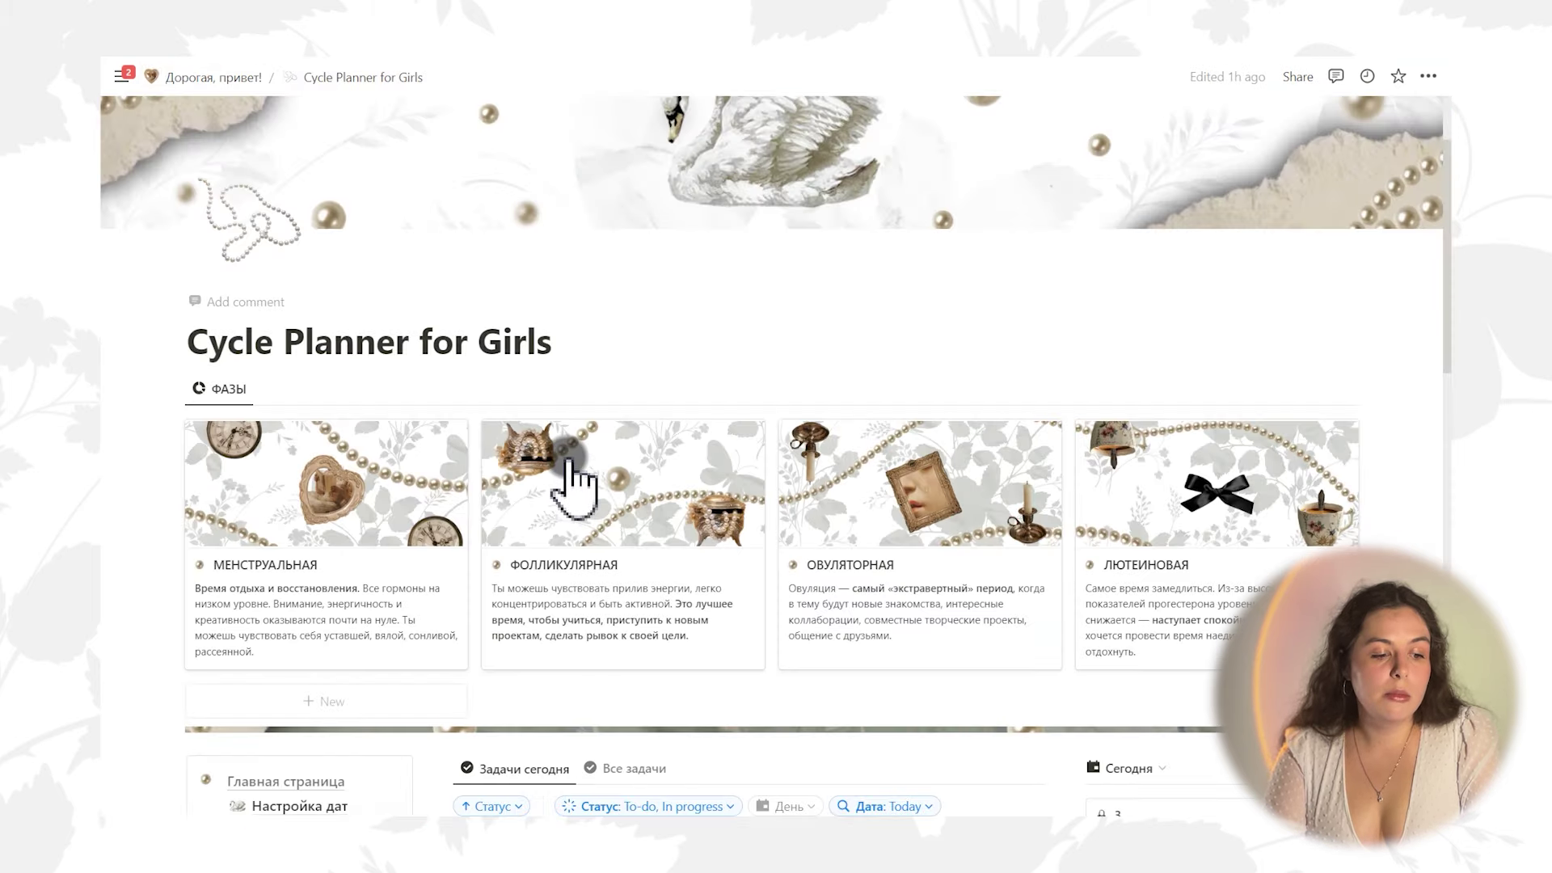
pyautogui.scroll(-8, 534, 440)
pyautogui.scroll(-10, 563, 485)
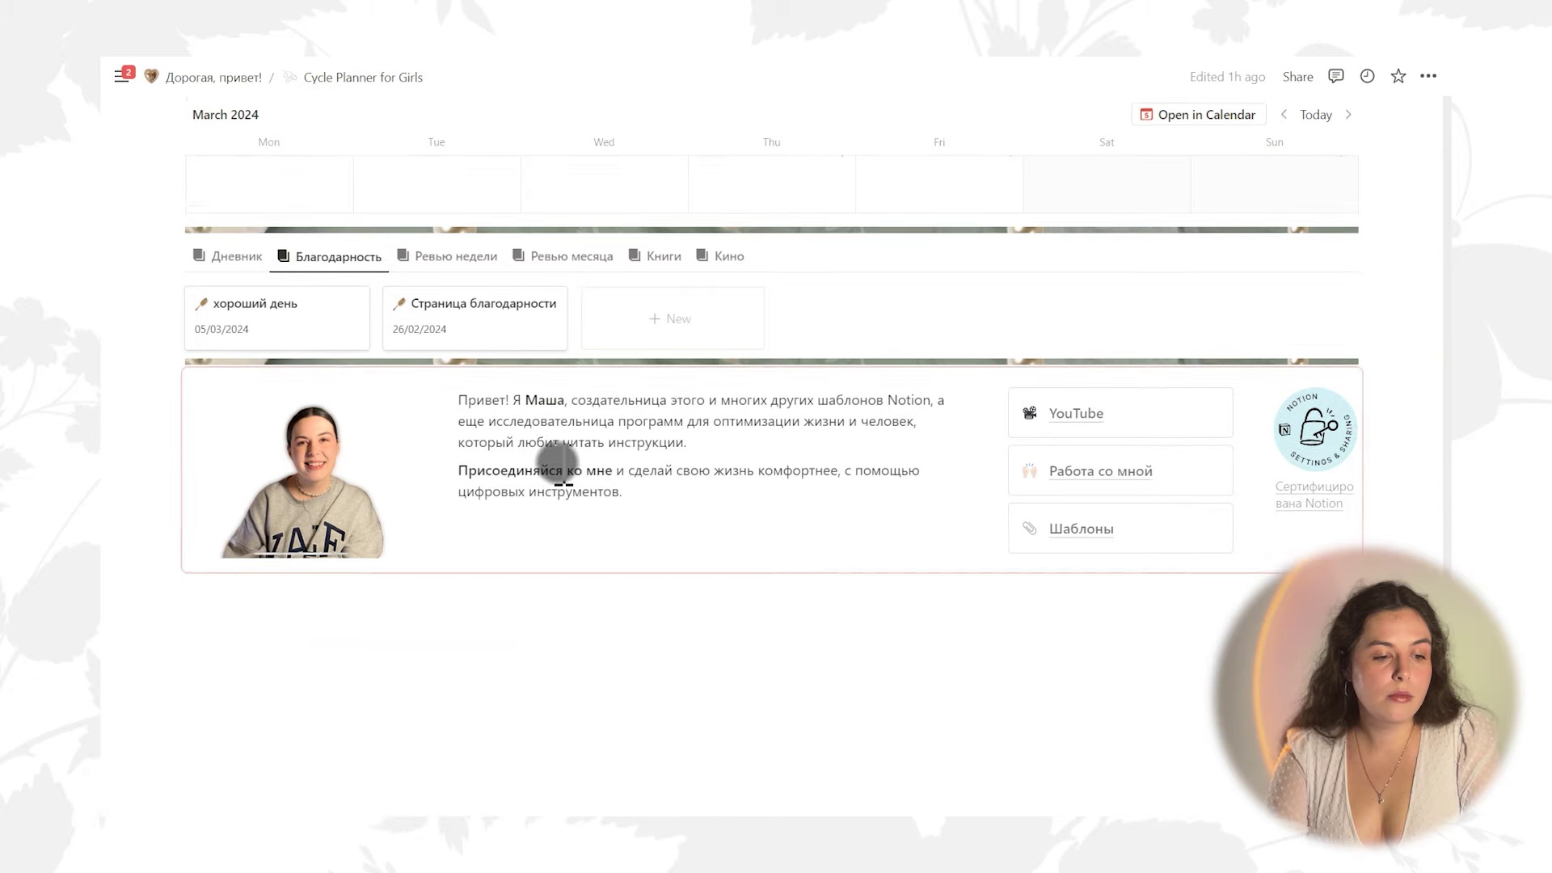
pyautogui.scroll(3, 565, 596)
pyautogui.click(659, 509)
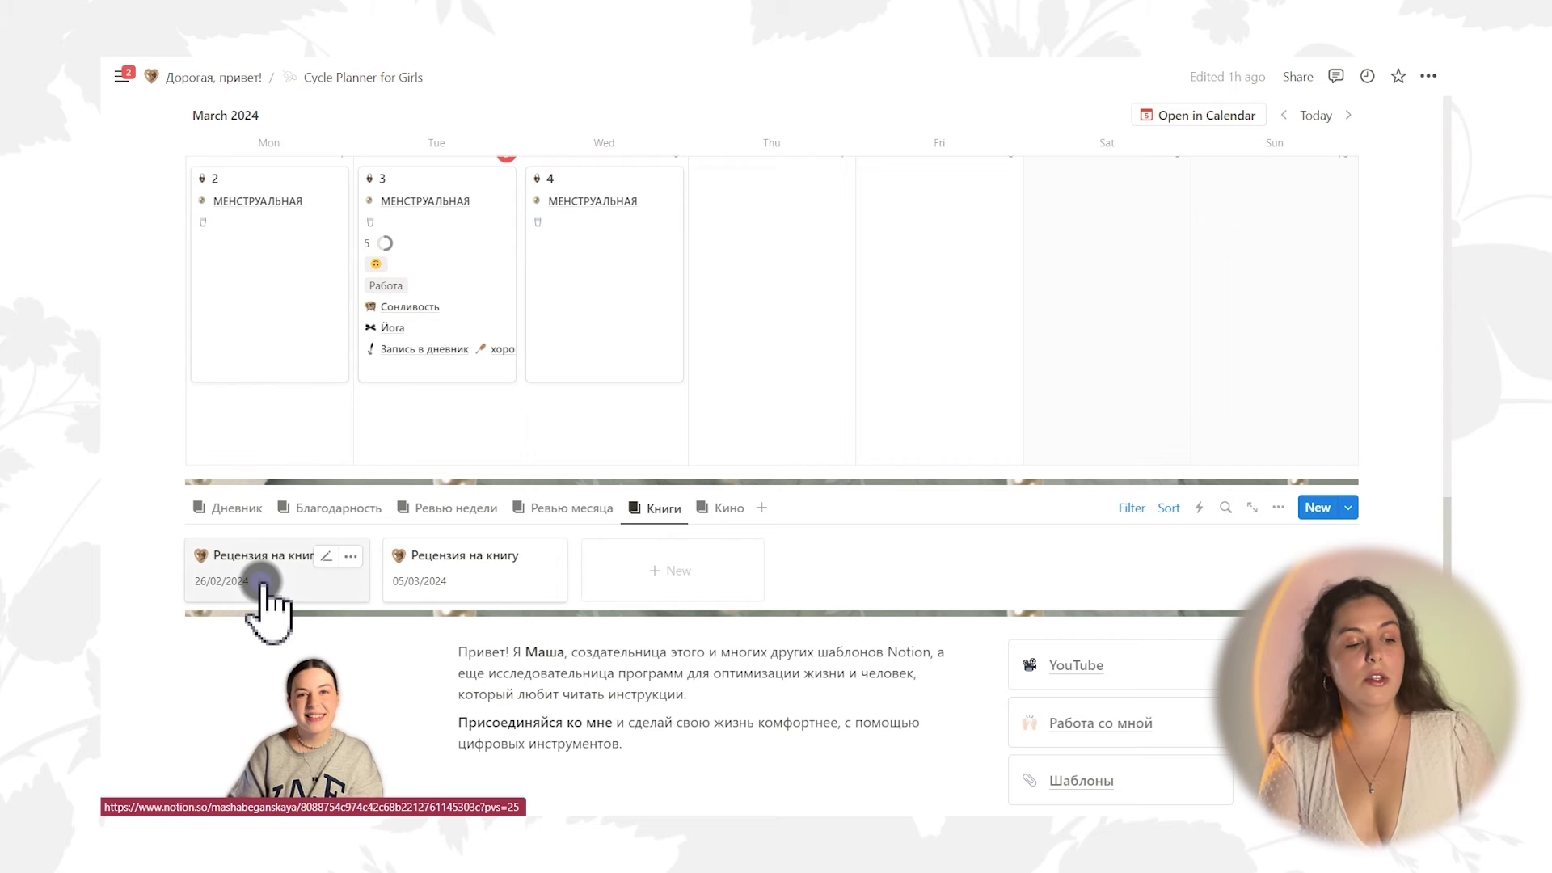
# Rename the book review dated 26/02/2024 to Мастер и маргарита and close its page
pyautogui.click(263, 582)
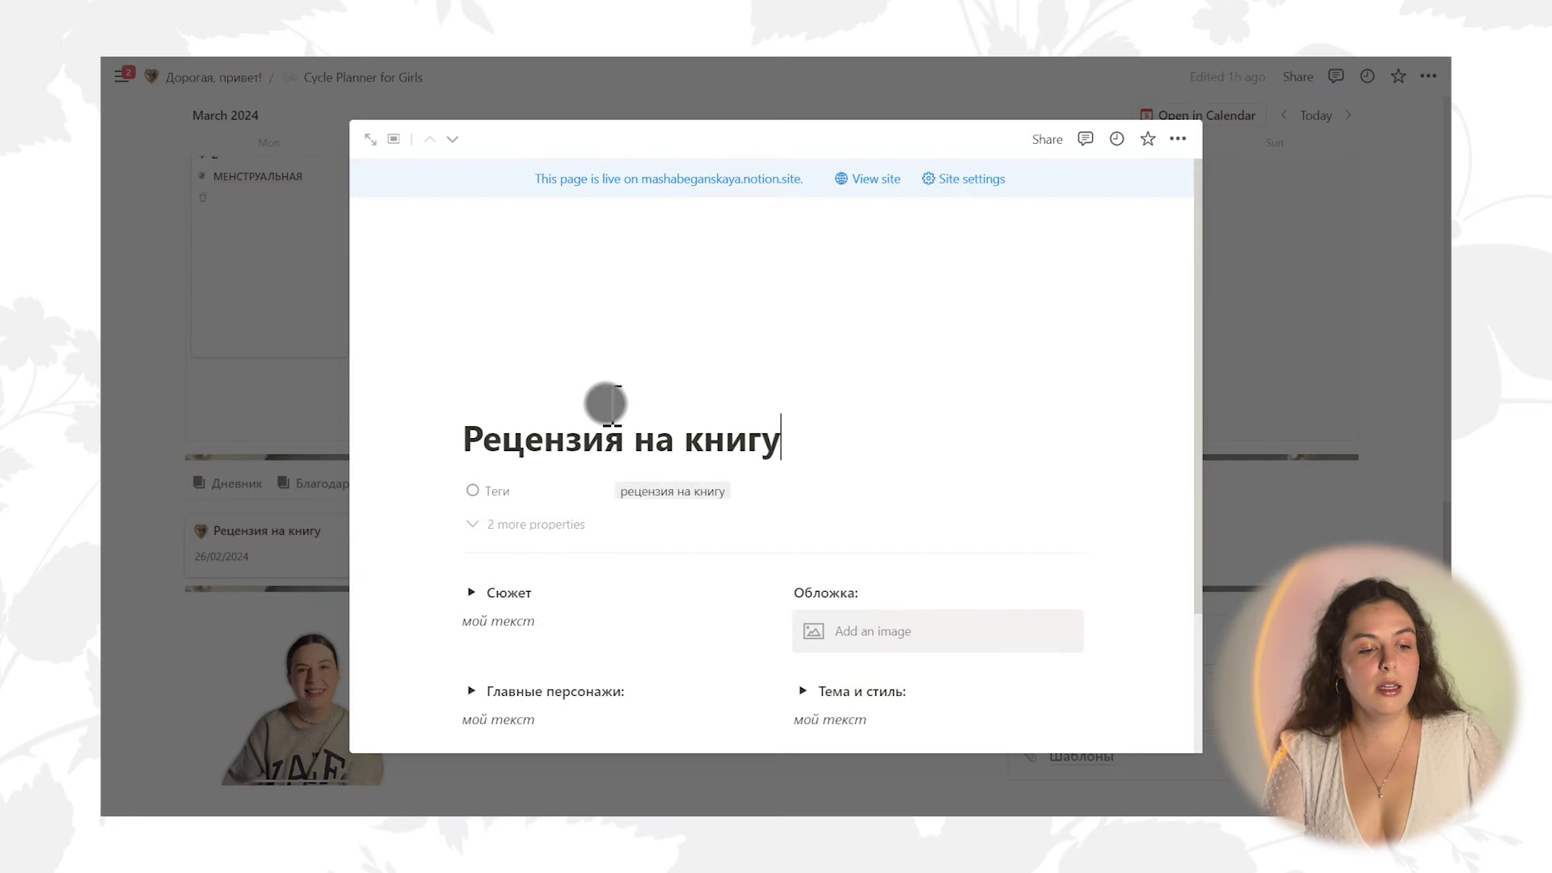
pyautogui.tripleClick(589, 441)
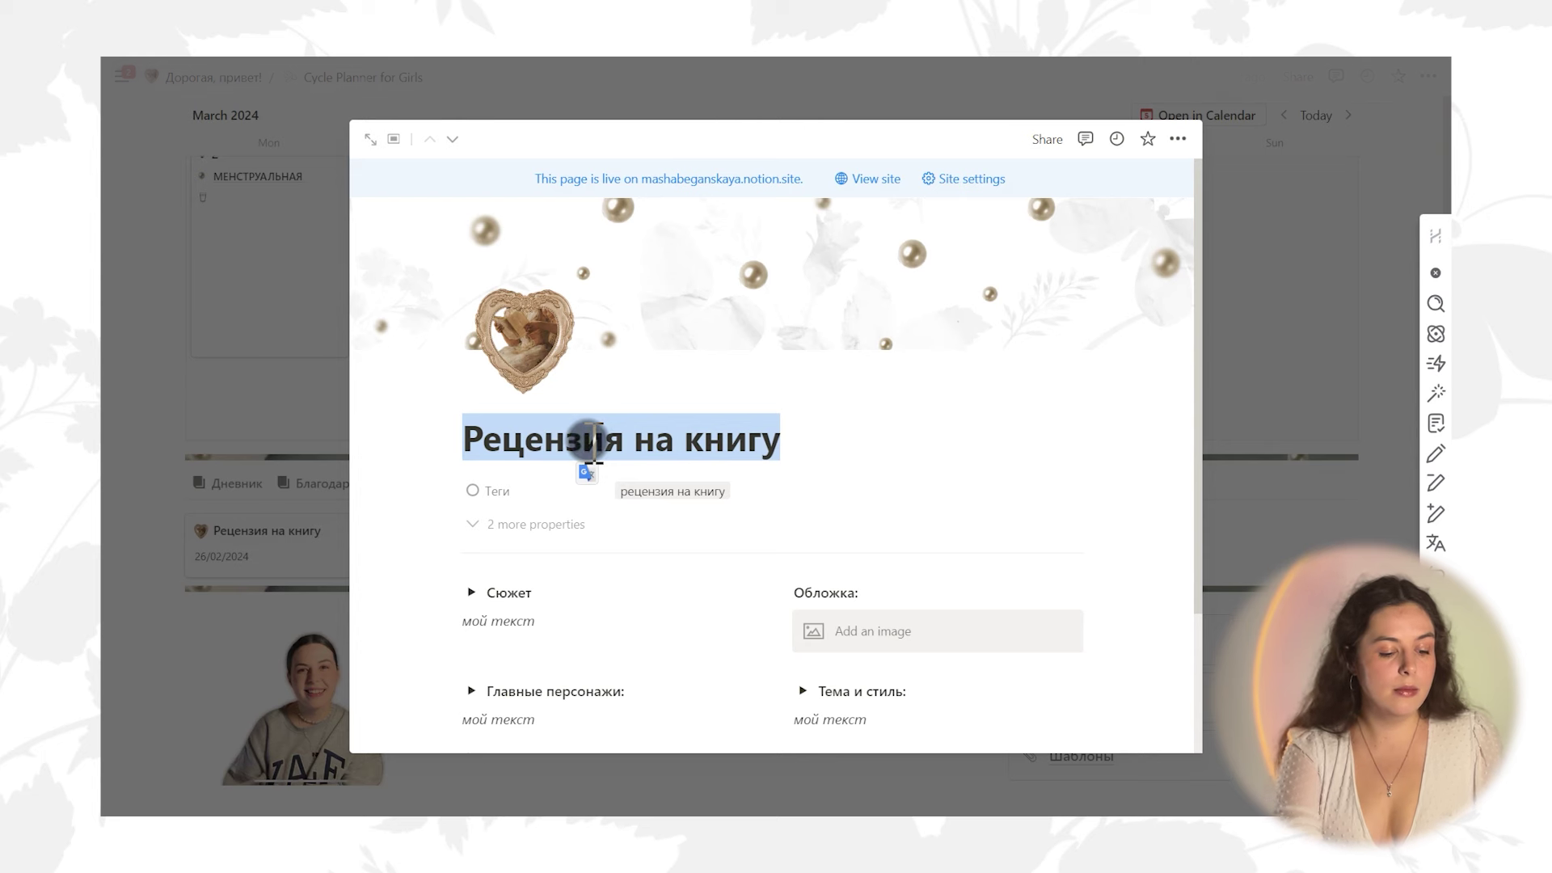
pyautogui.write('Mac')
pyautogui.write('тер и маргарита')
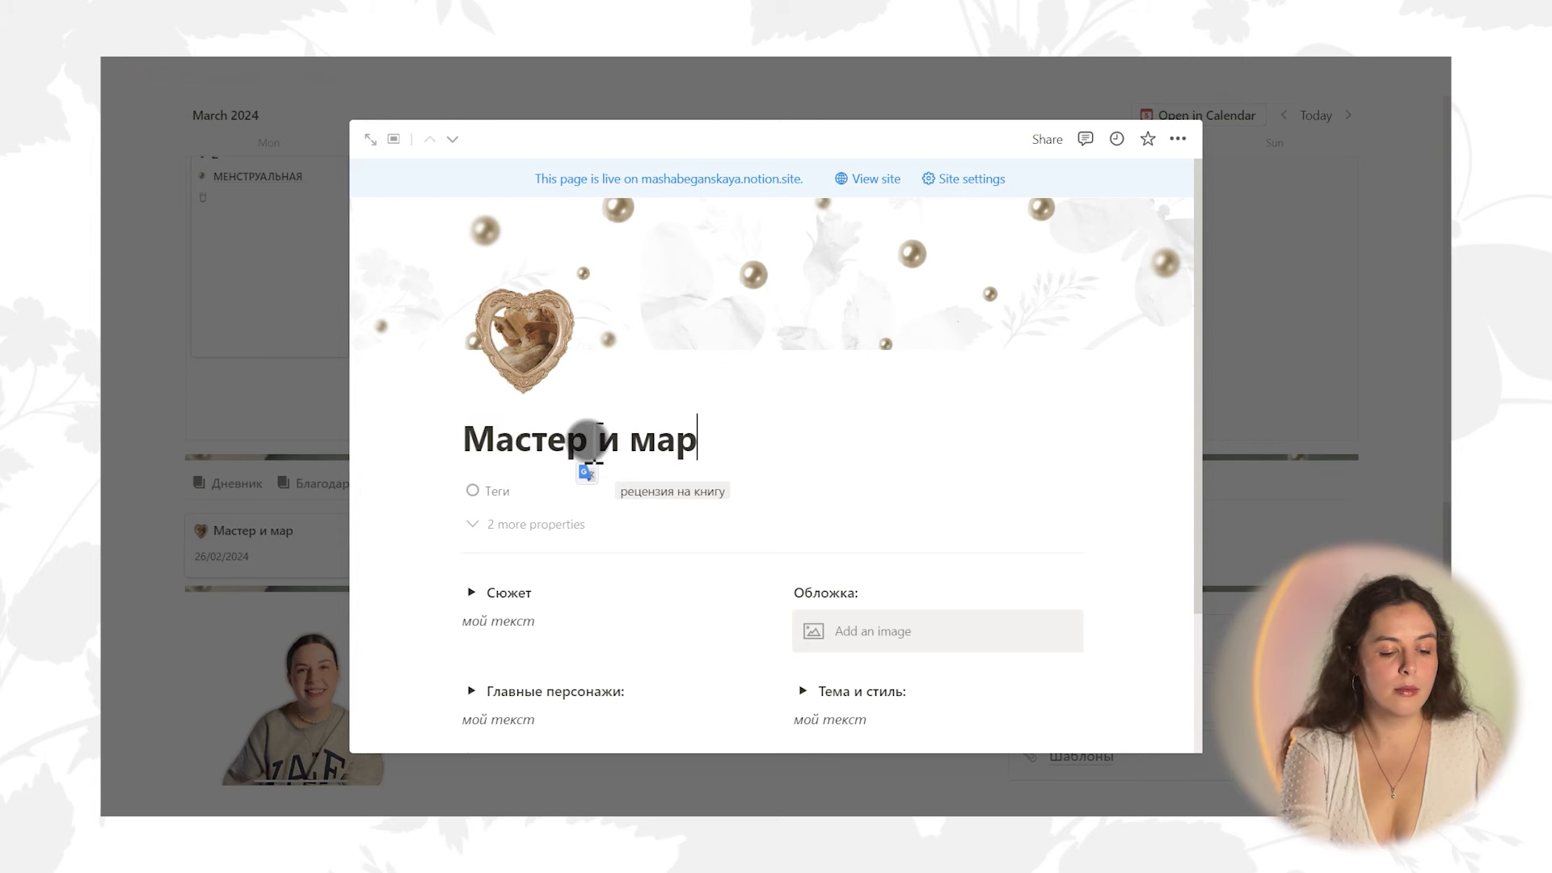
pyautogui.click(1323, 450)
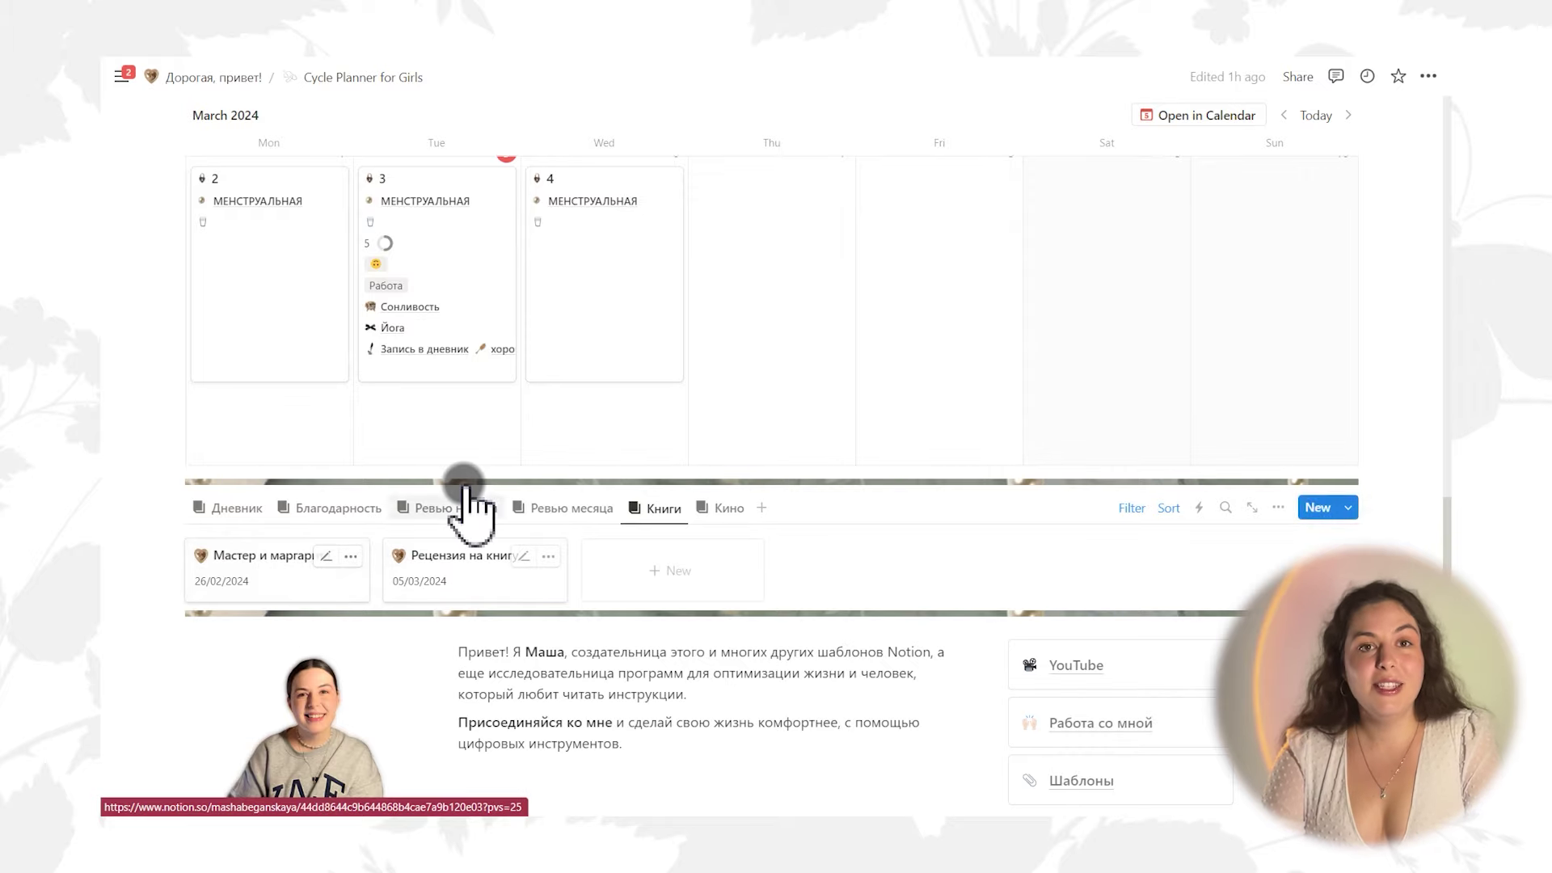
# Return to the phase cards at the beginning of the Cycle Planner for Girls page
pyautogui.scroll(8, 461, 495)
pyautogui.scroll(6, 477, 477)
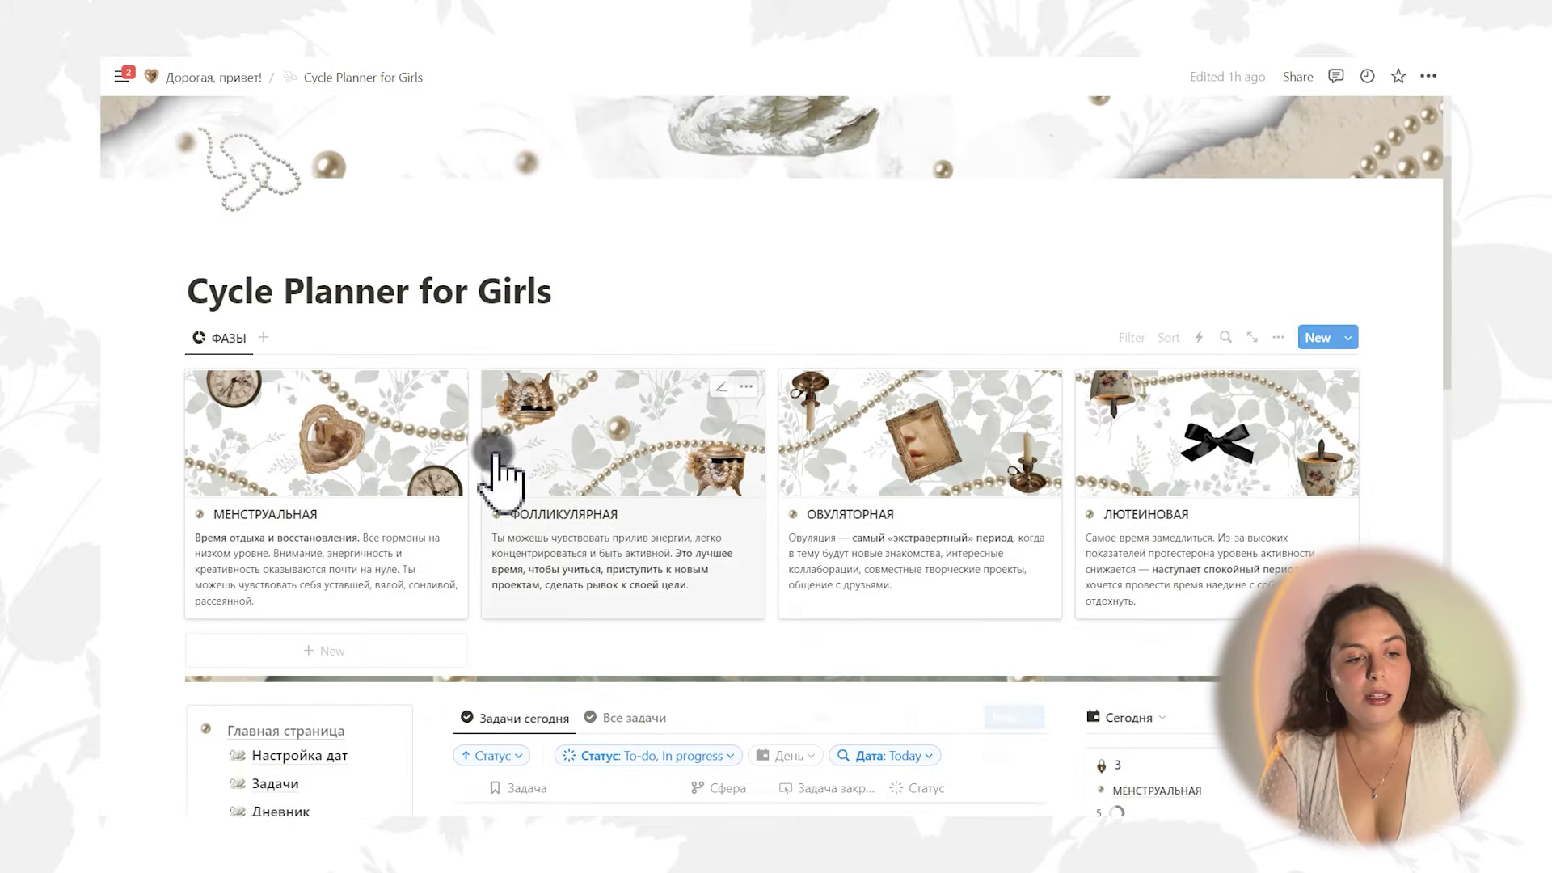